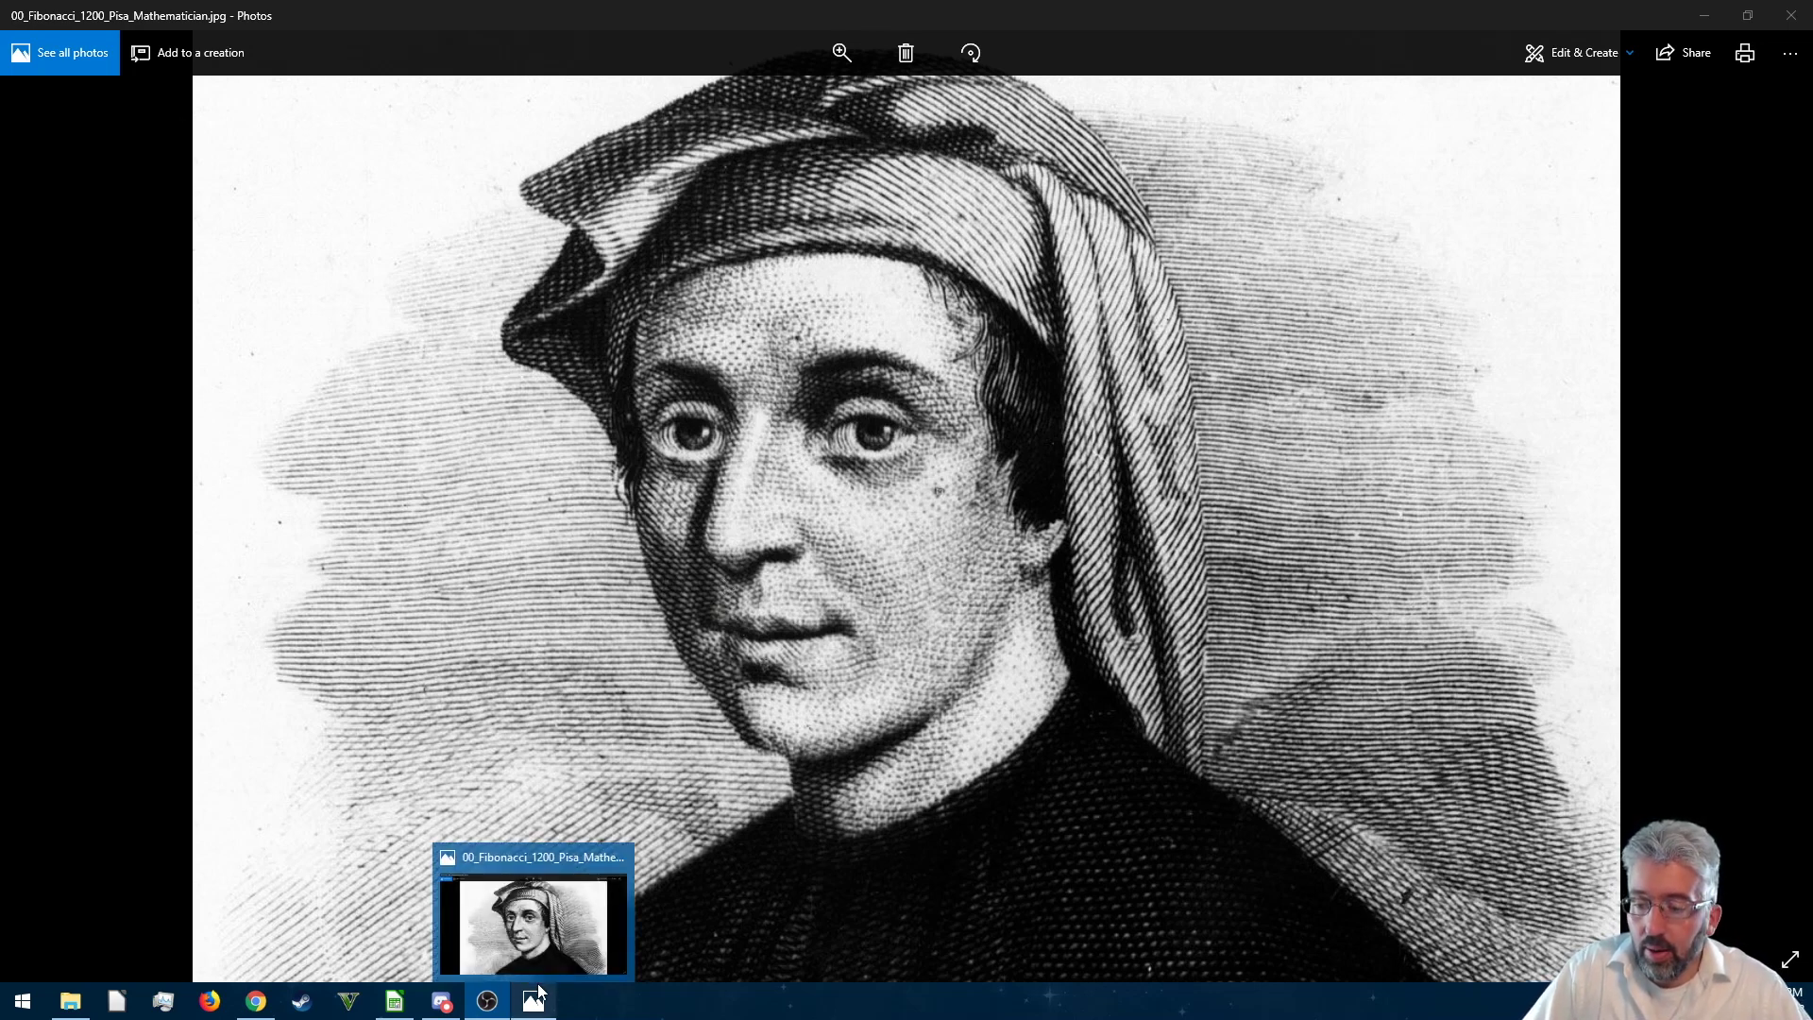
- Leave the Fibonacci portrait in Photos and bring the Fib.ods spreadsheet in Calc to the front
click(406, 1006)
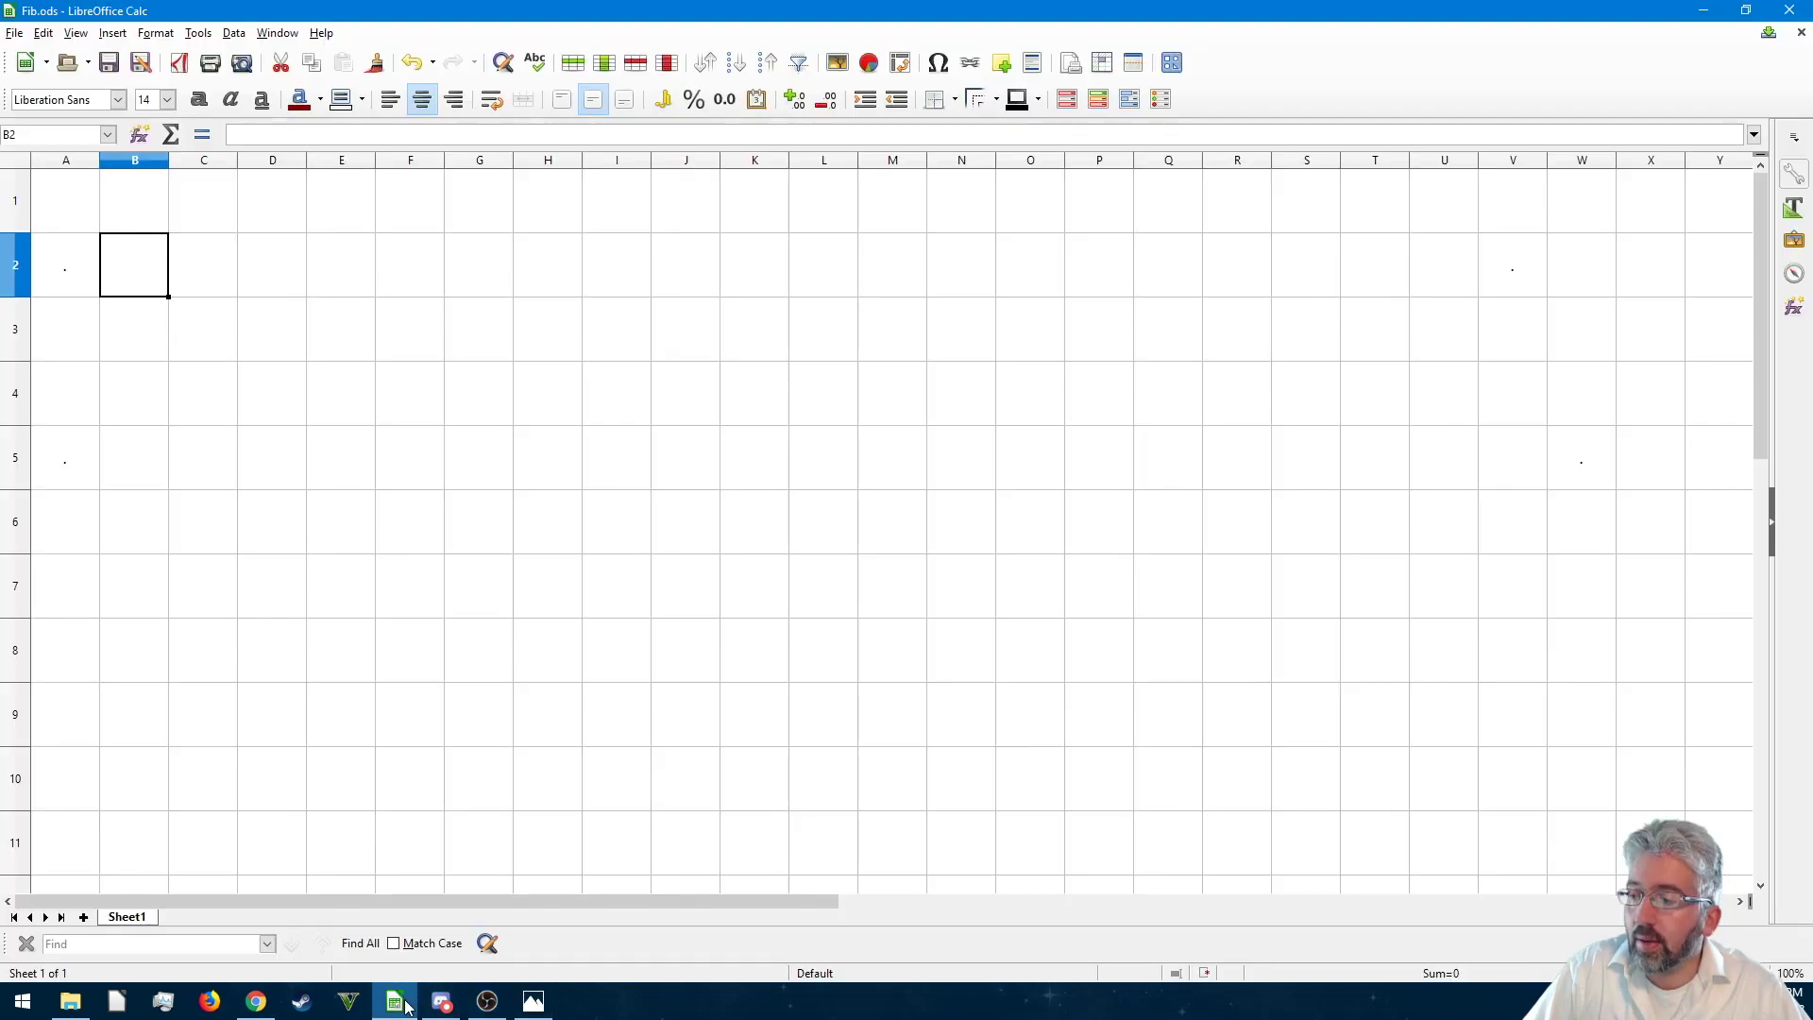
- Enter the starting numbers 0, 1, 2 and 3 into cells B2 to E2
click(194, 280)
click(138, 280)
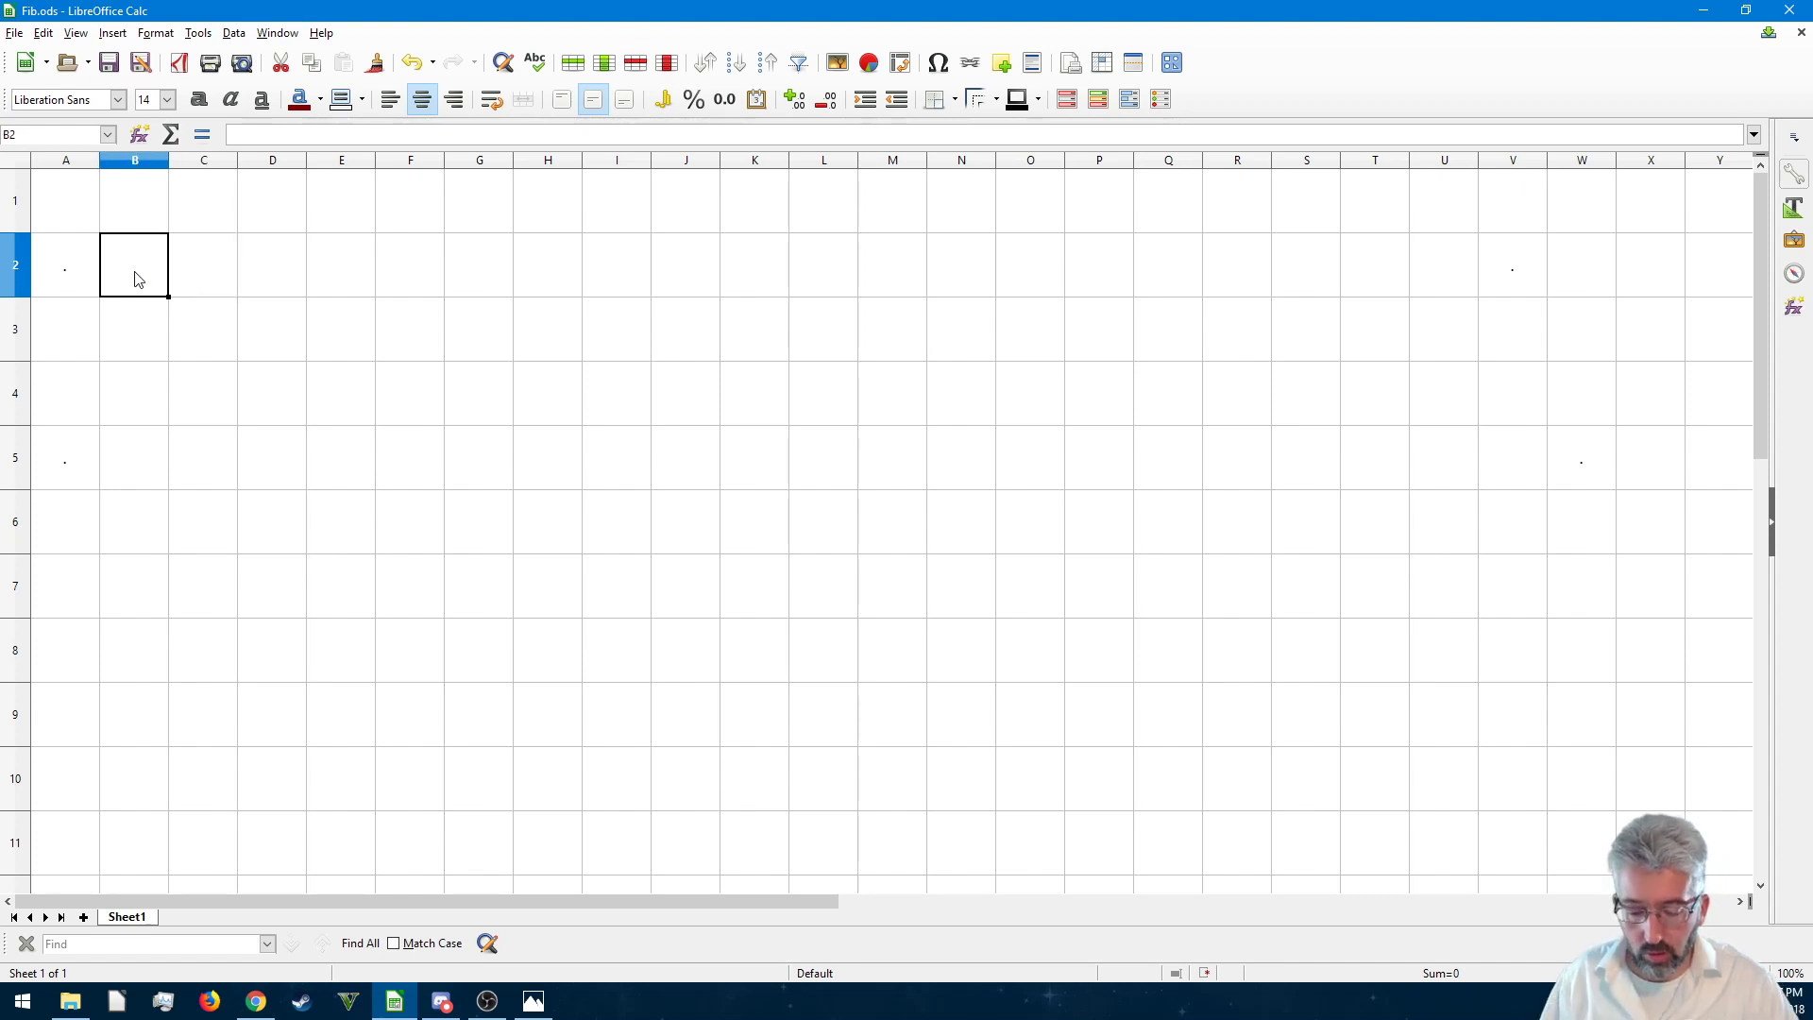
text(0)
key(Tab)
text(1)
key(Tab)
text(2)
key(Tab)
text(3)
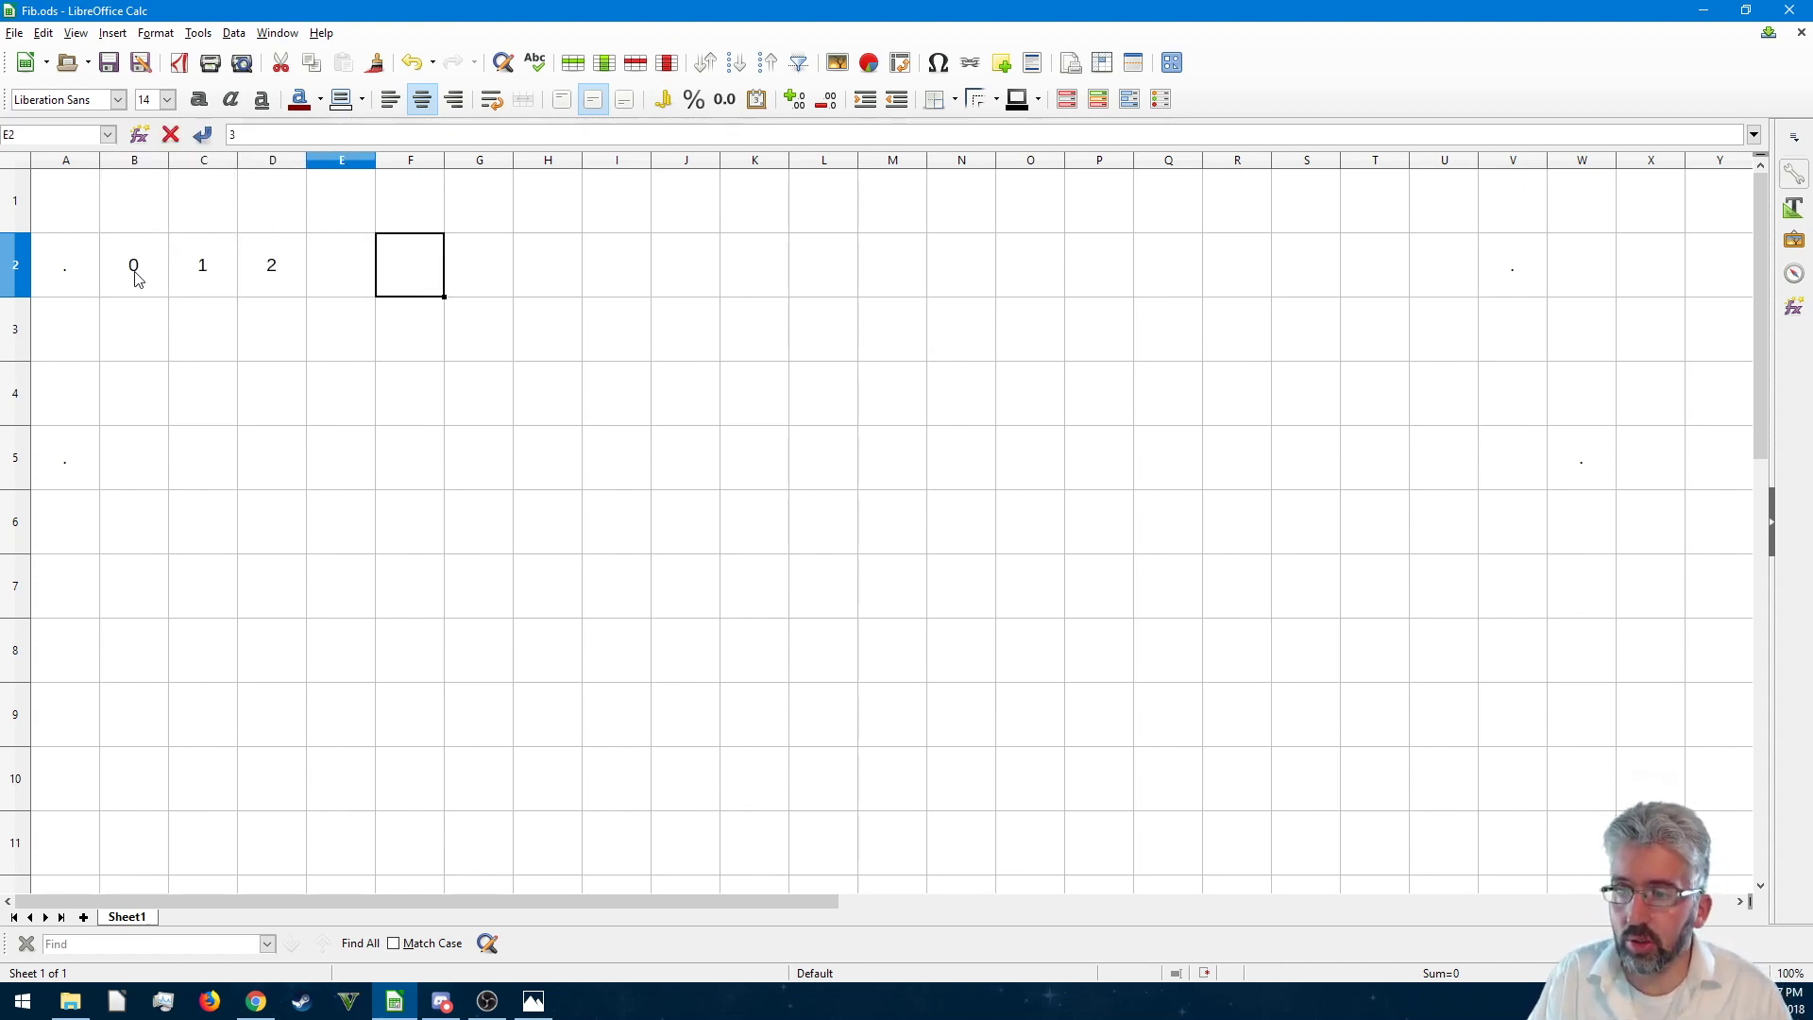
key(Left)
key(Left)
key(Left)
- Extend the number series along row 2 so it reaches 19 in U2
key(shift+Right)
key(shift+Right)
key(shift+Right)
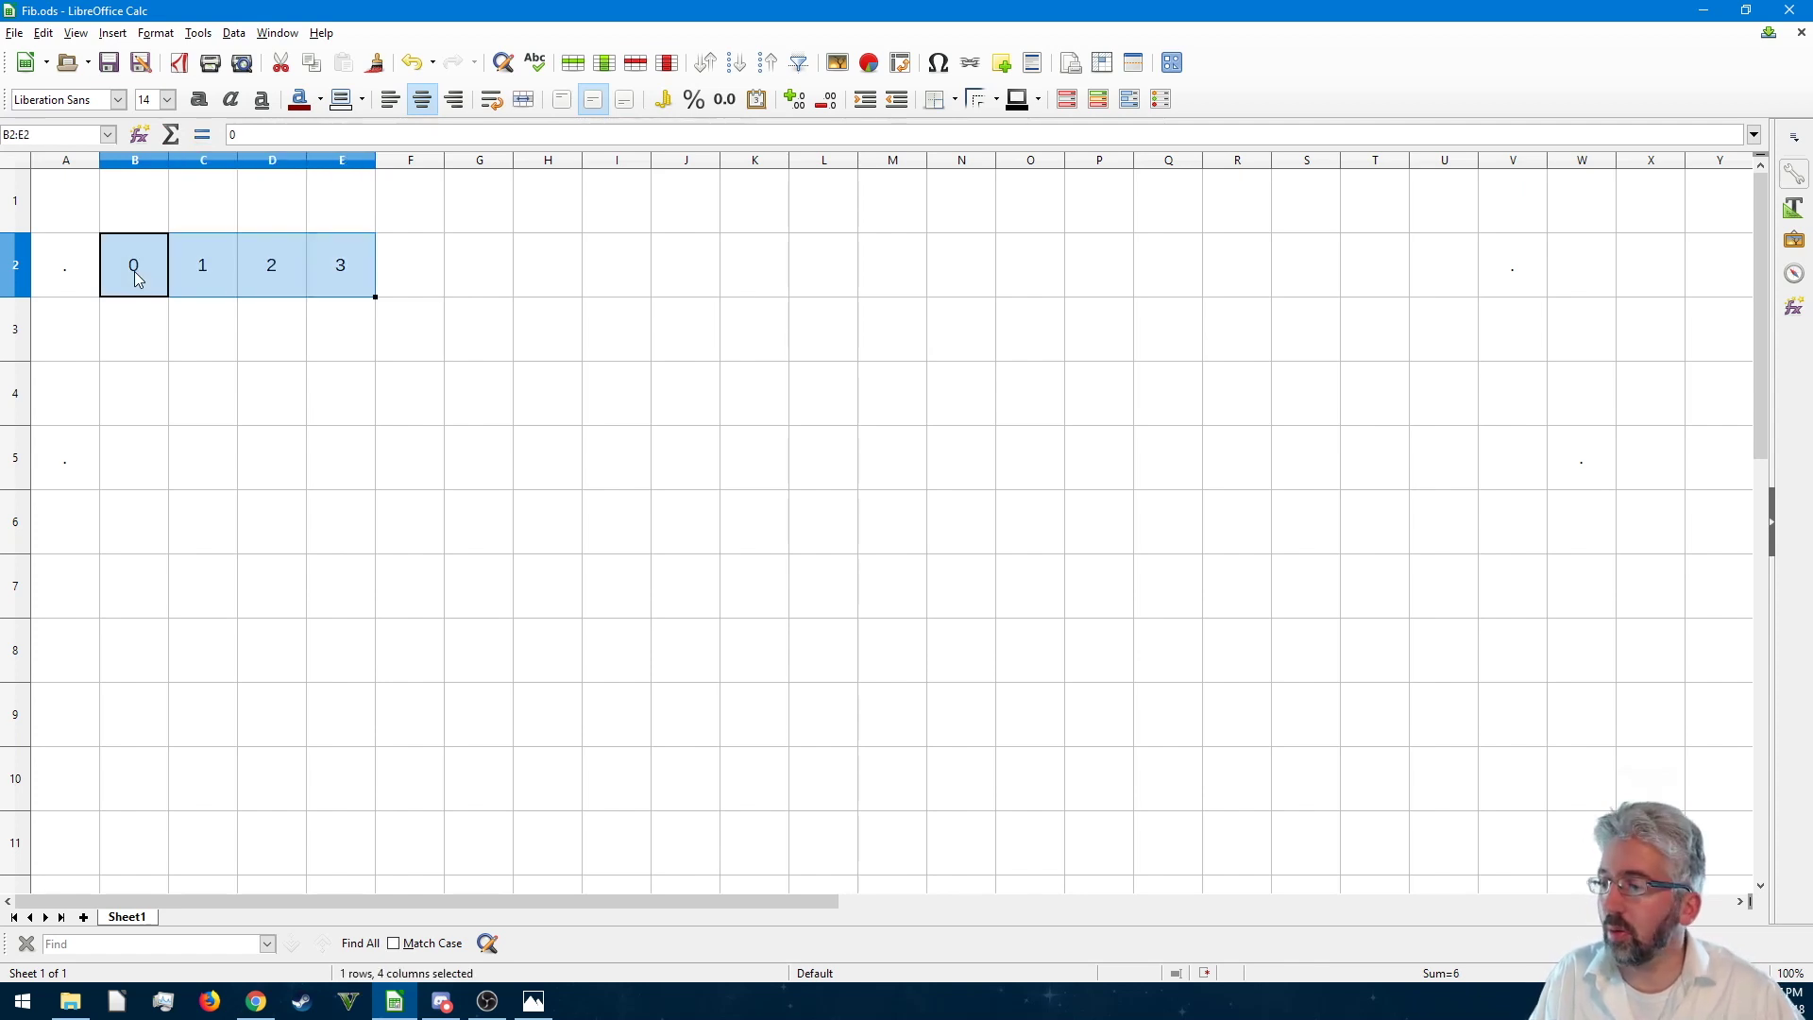
drag(375, 297, 1457, 312)
click(386, 344)
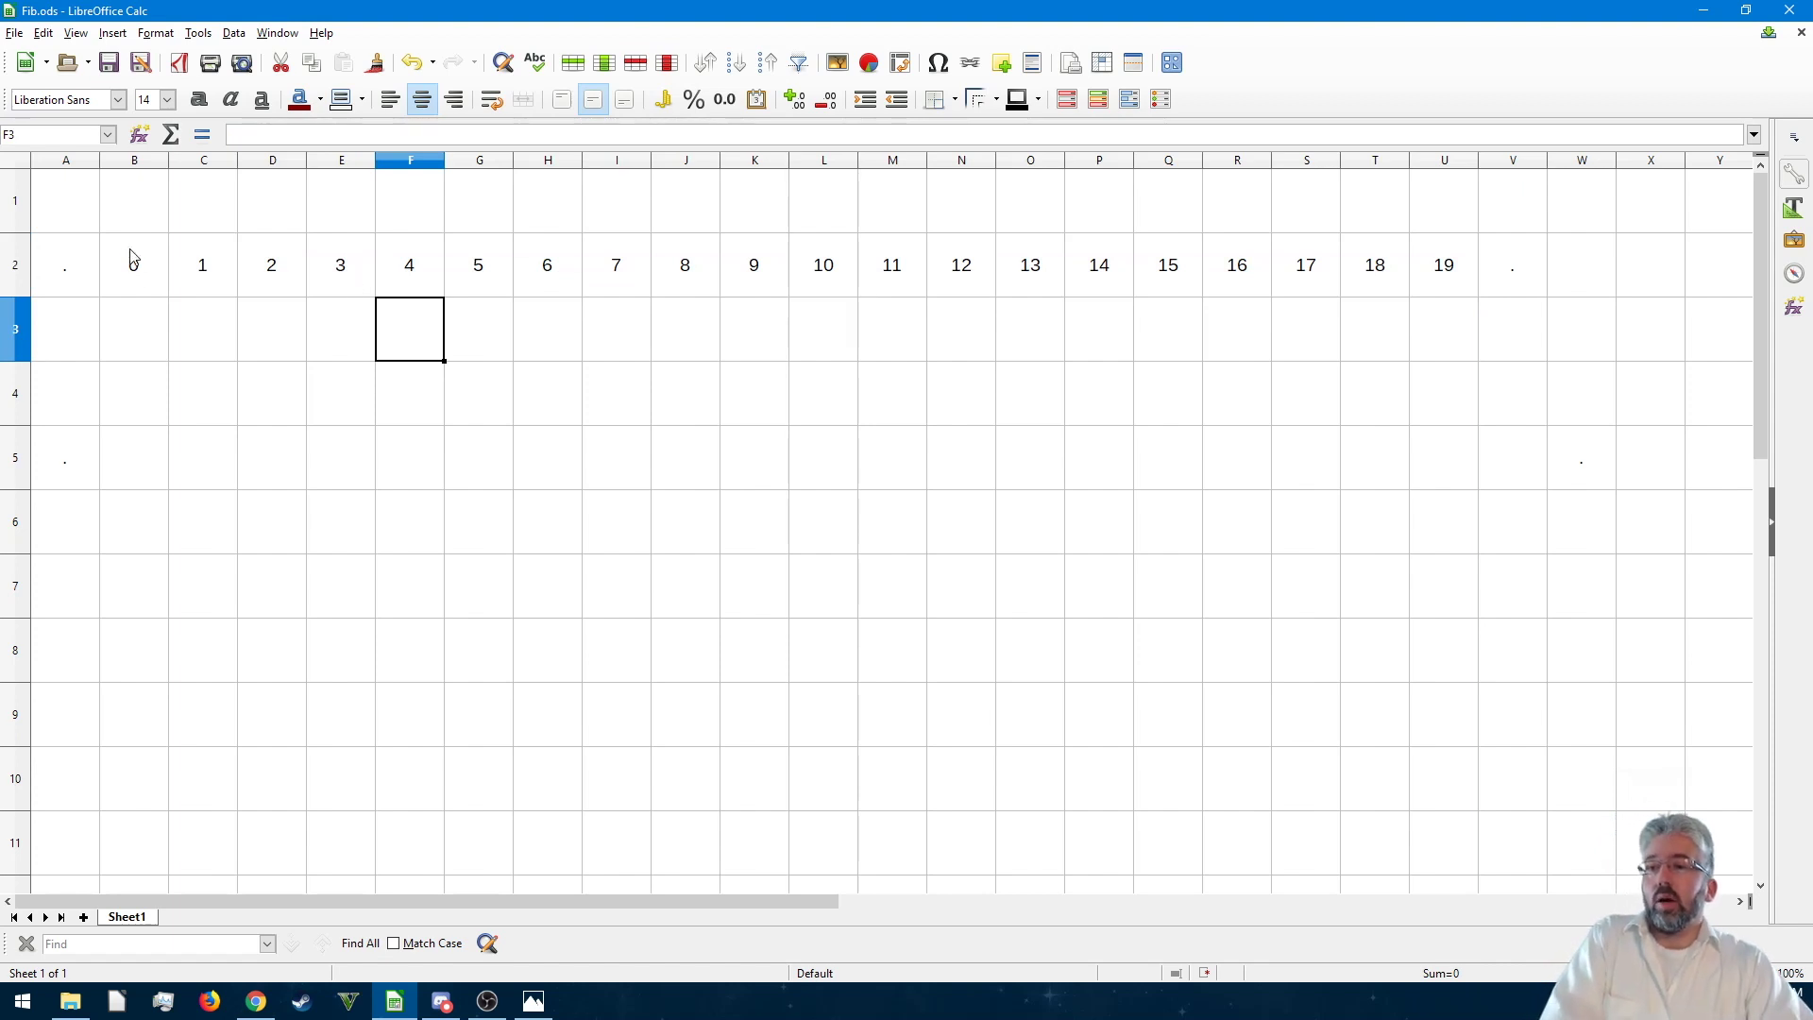
- Enter the difference formula =C2-B2 in cell C3
click(223, 337)
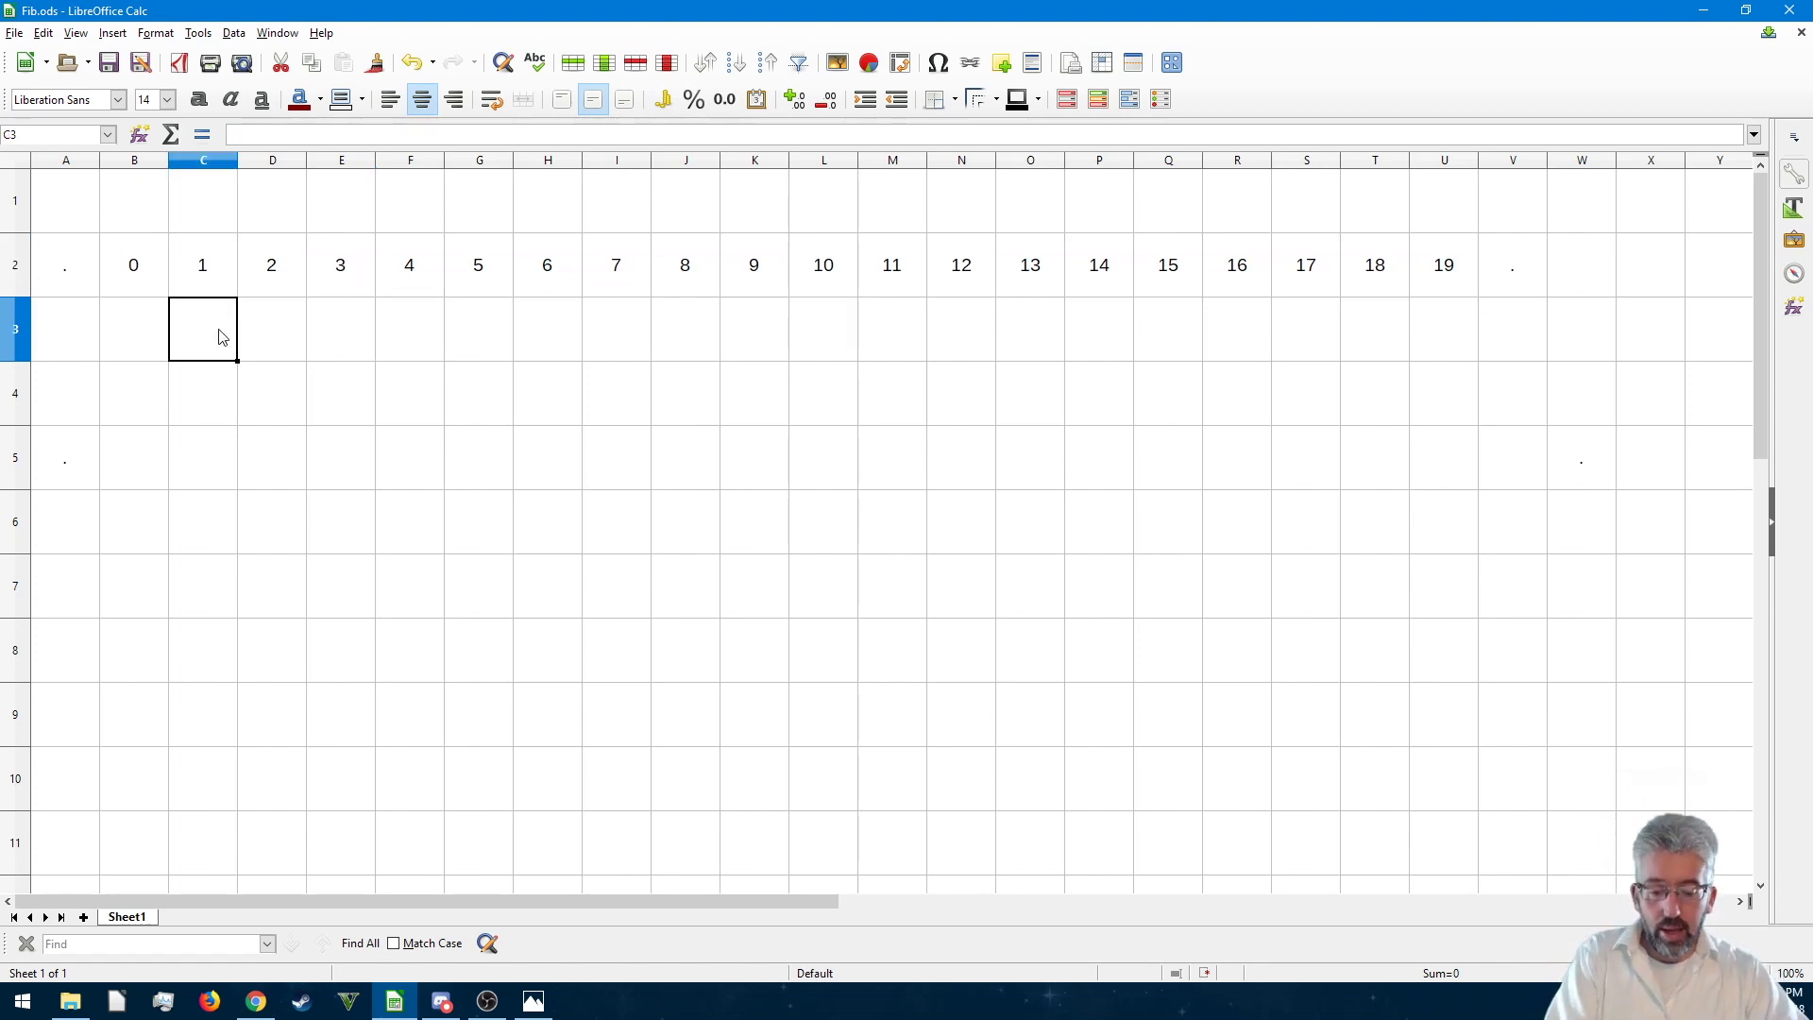
text(=)
click(205, 289)
text(-)
click(154, 272)
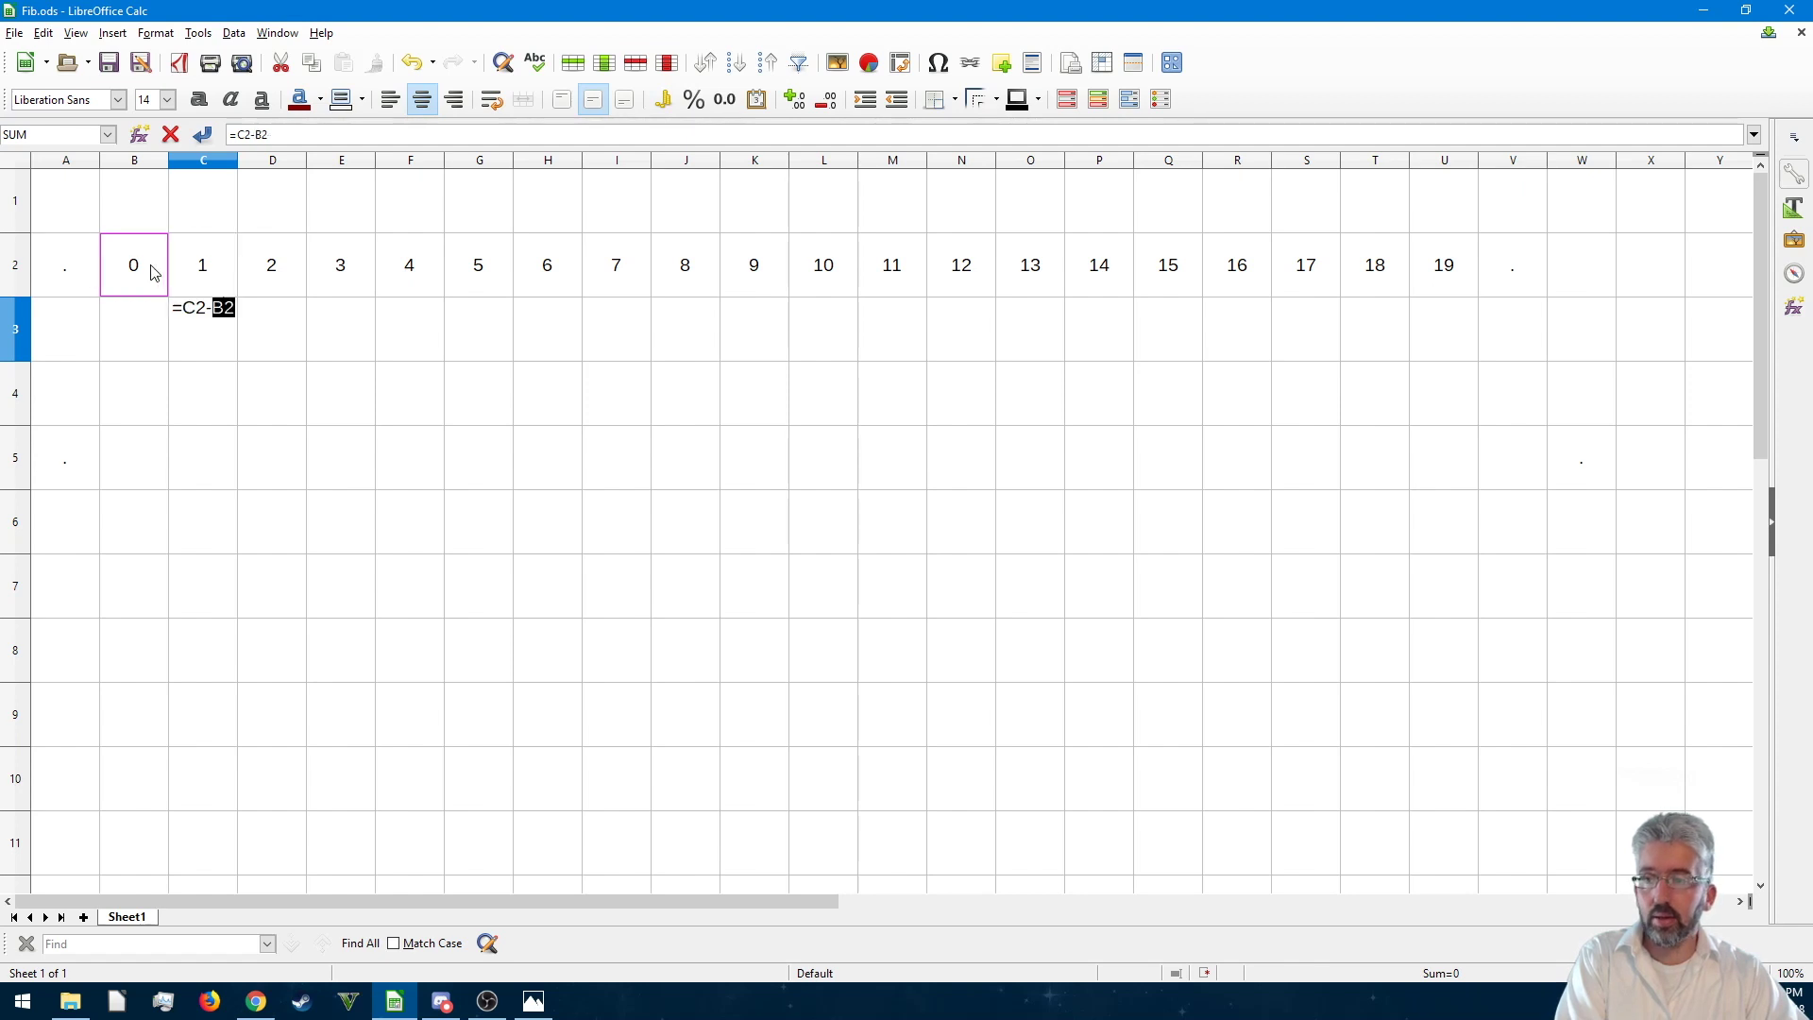
key(Return)
- Copy the difference formula across row 3 to U3, showing 1 in every cell
key(Up)
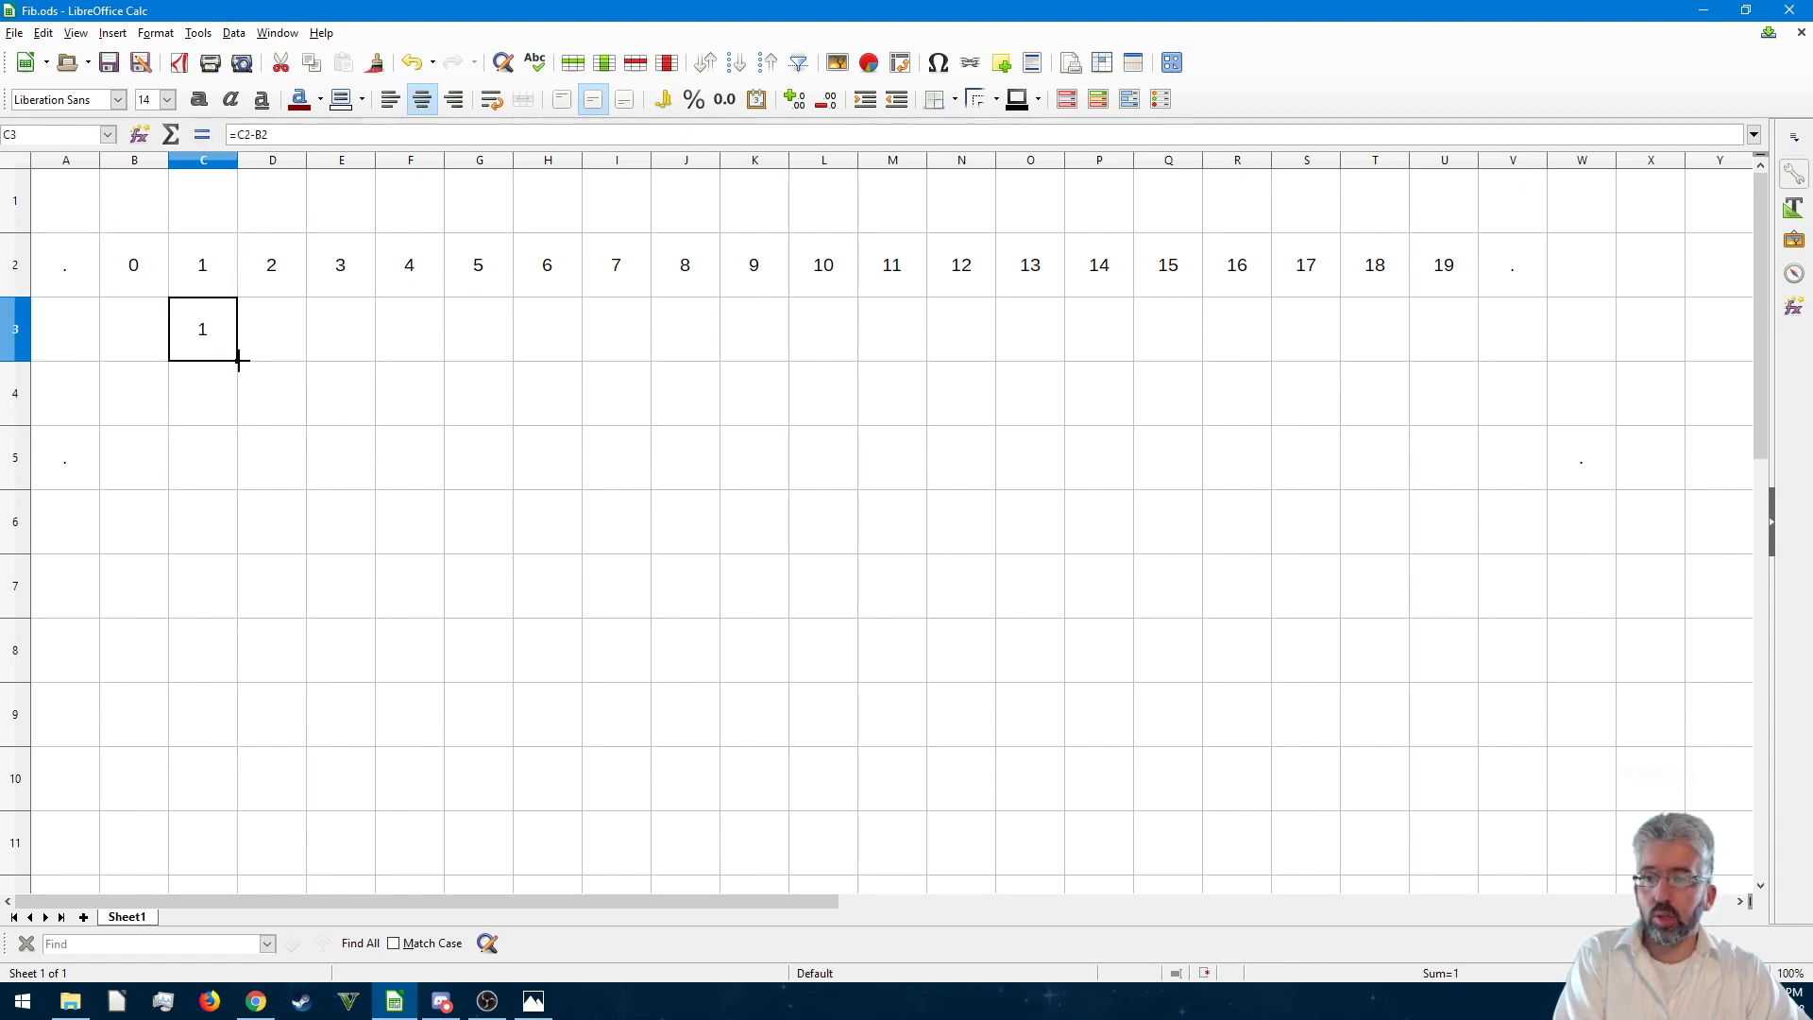
drag(237, 360, 1448, 365)
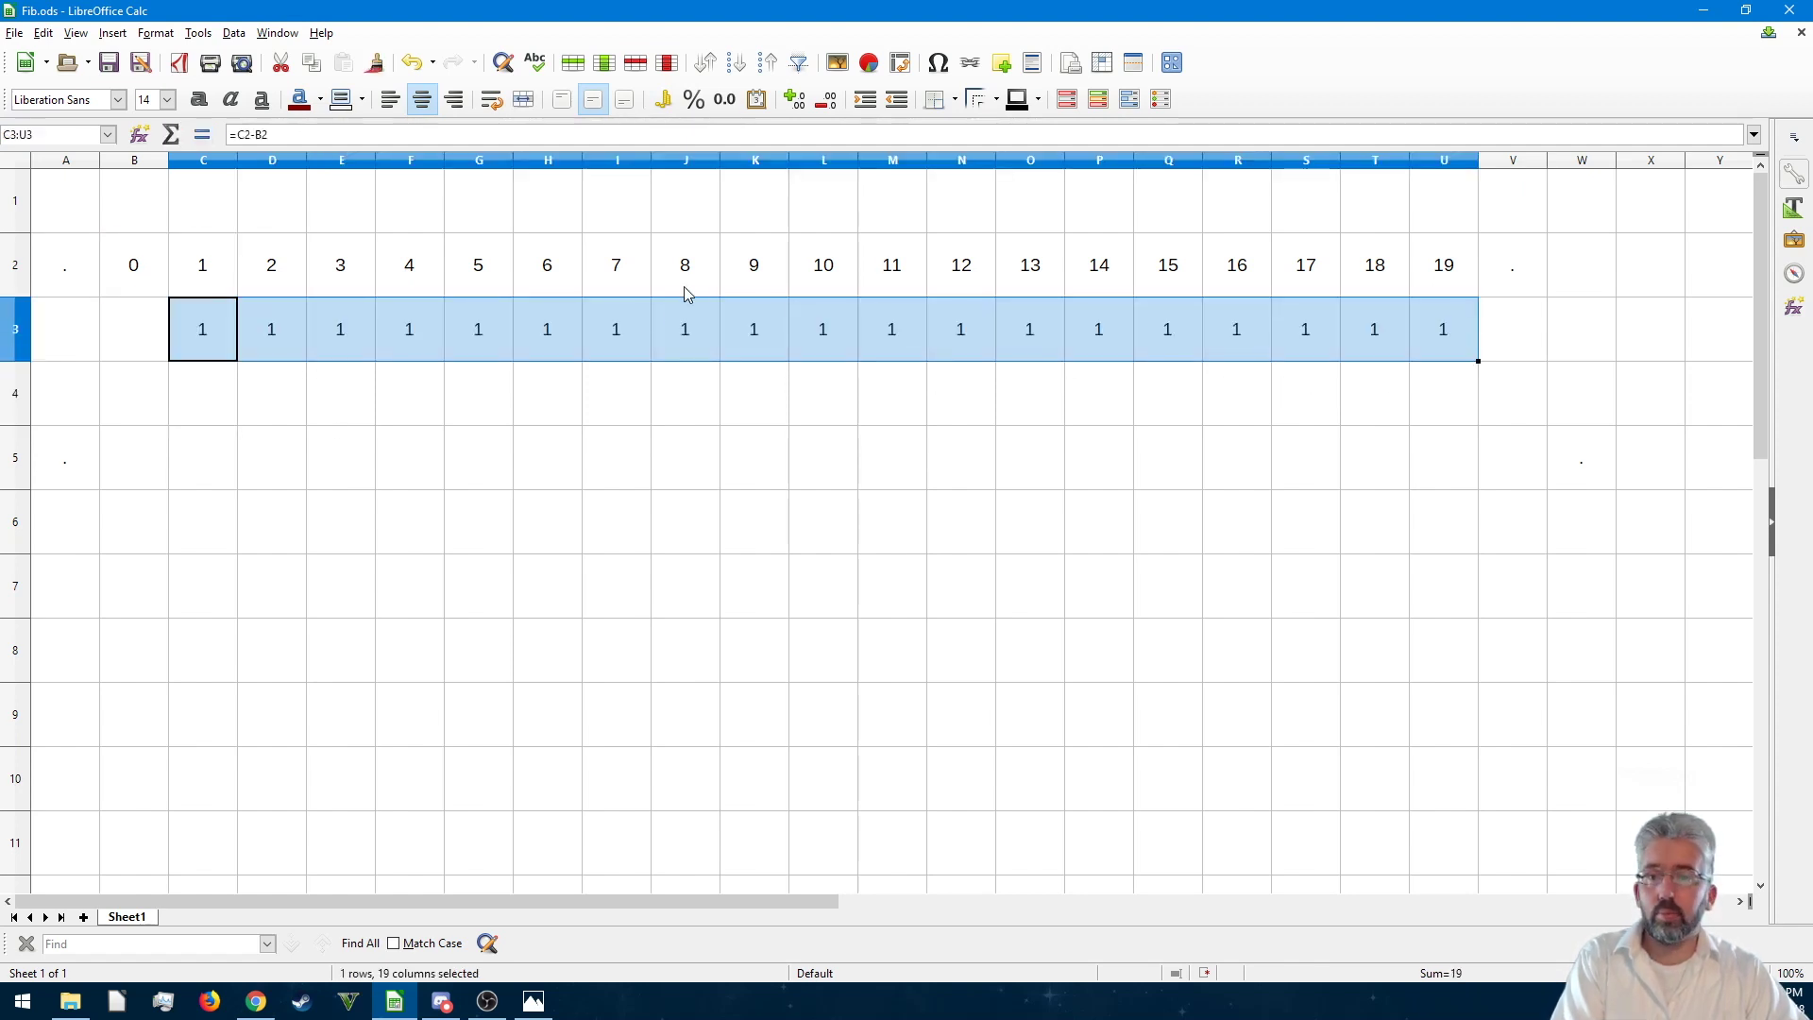
click(634, 314)
click(223, 343)
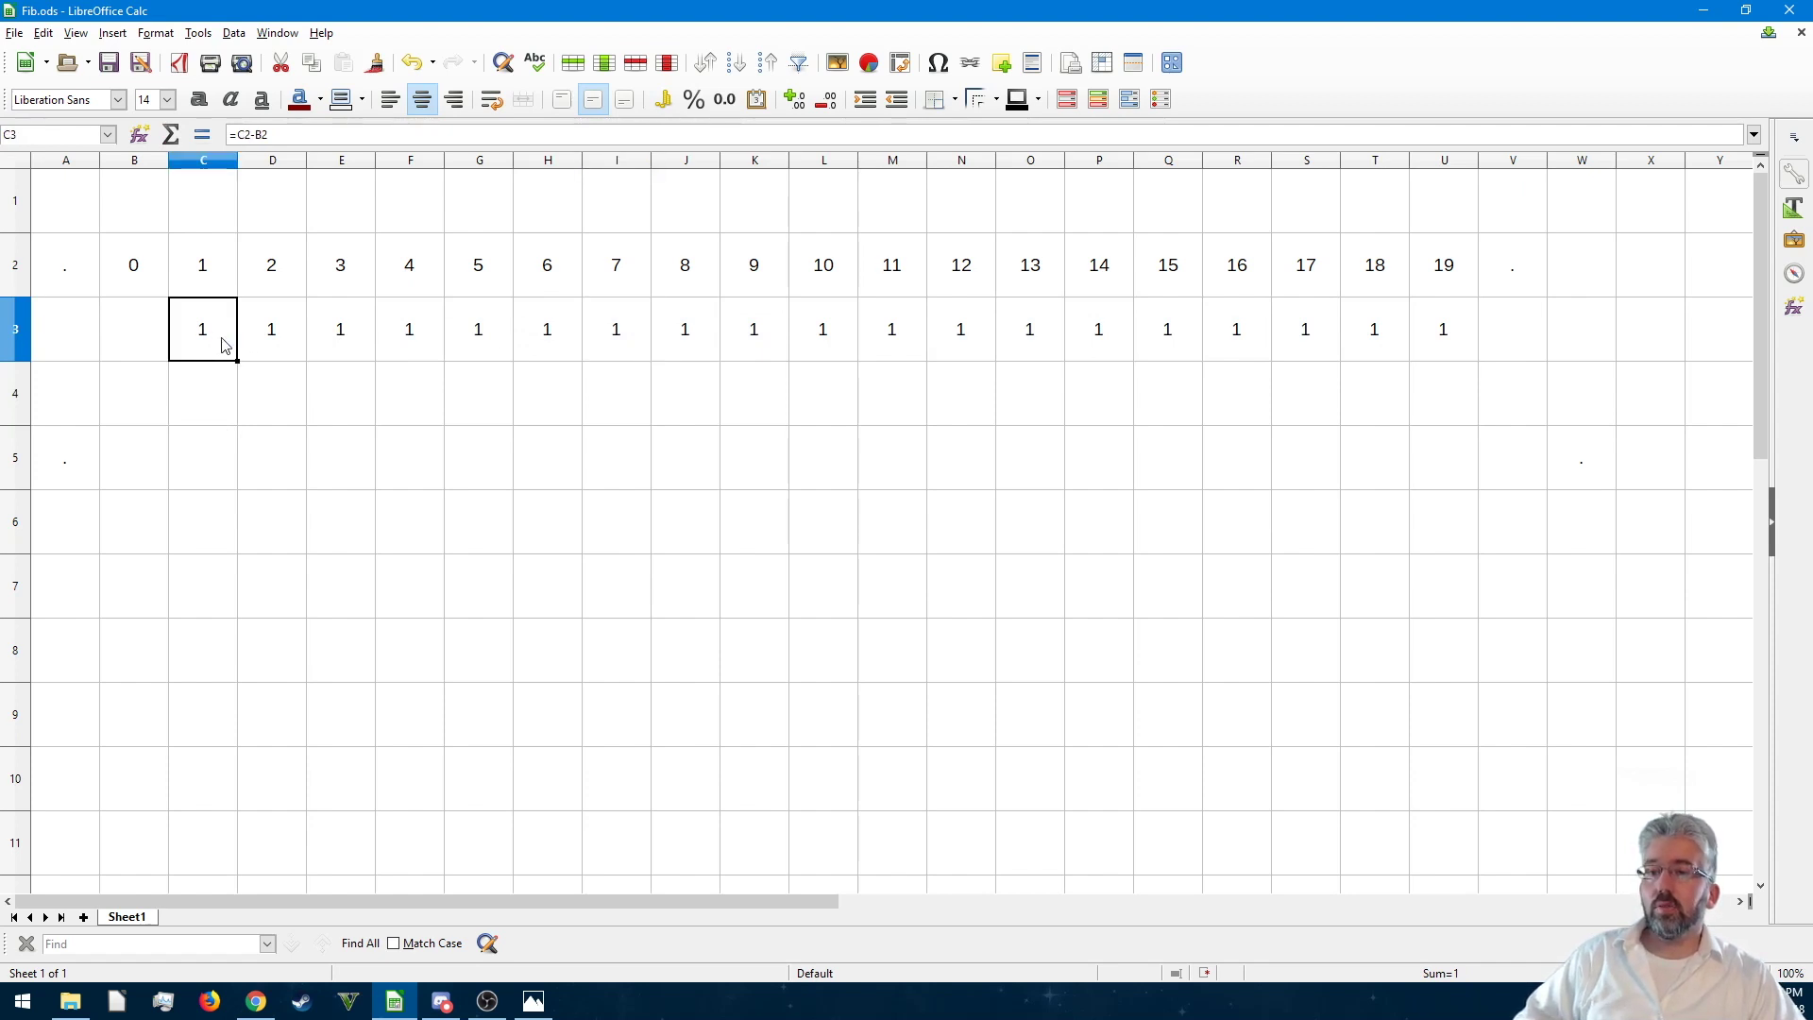
drag(223, 343, 1446, 358)
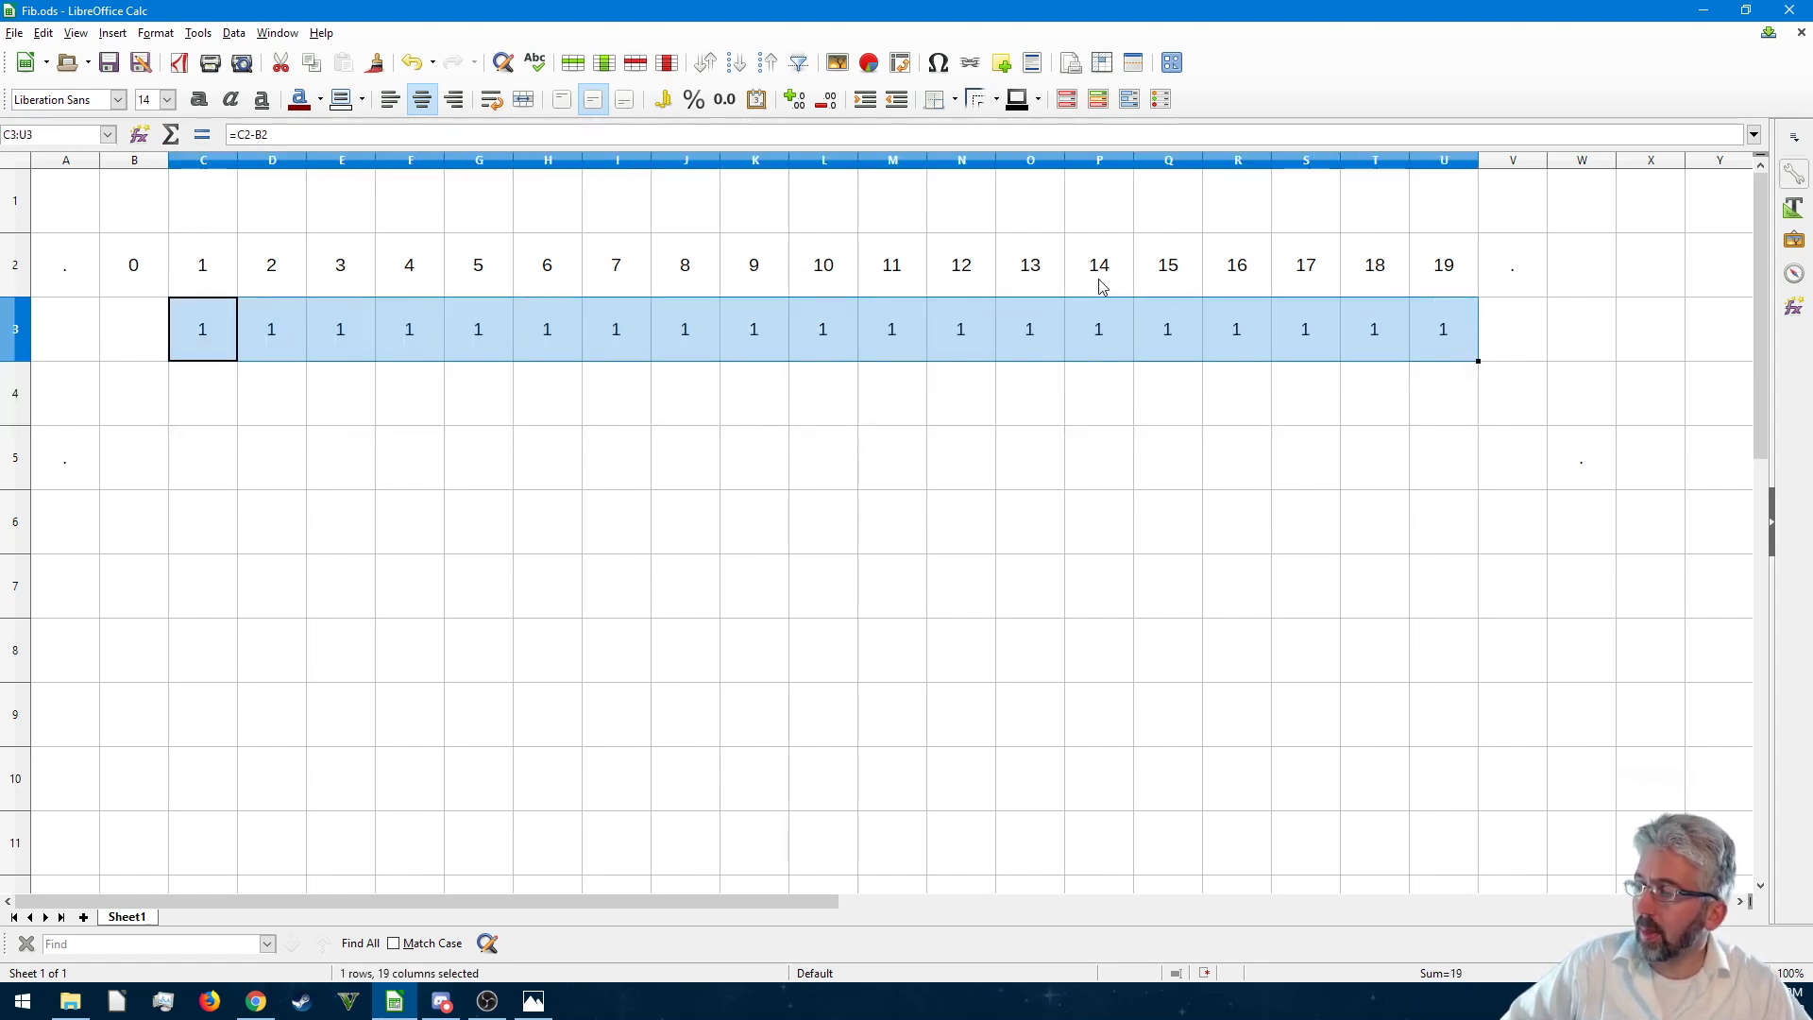
click(155, 460)
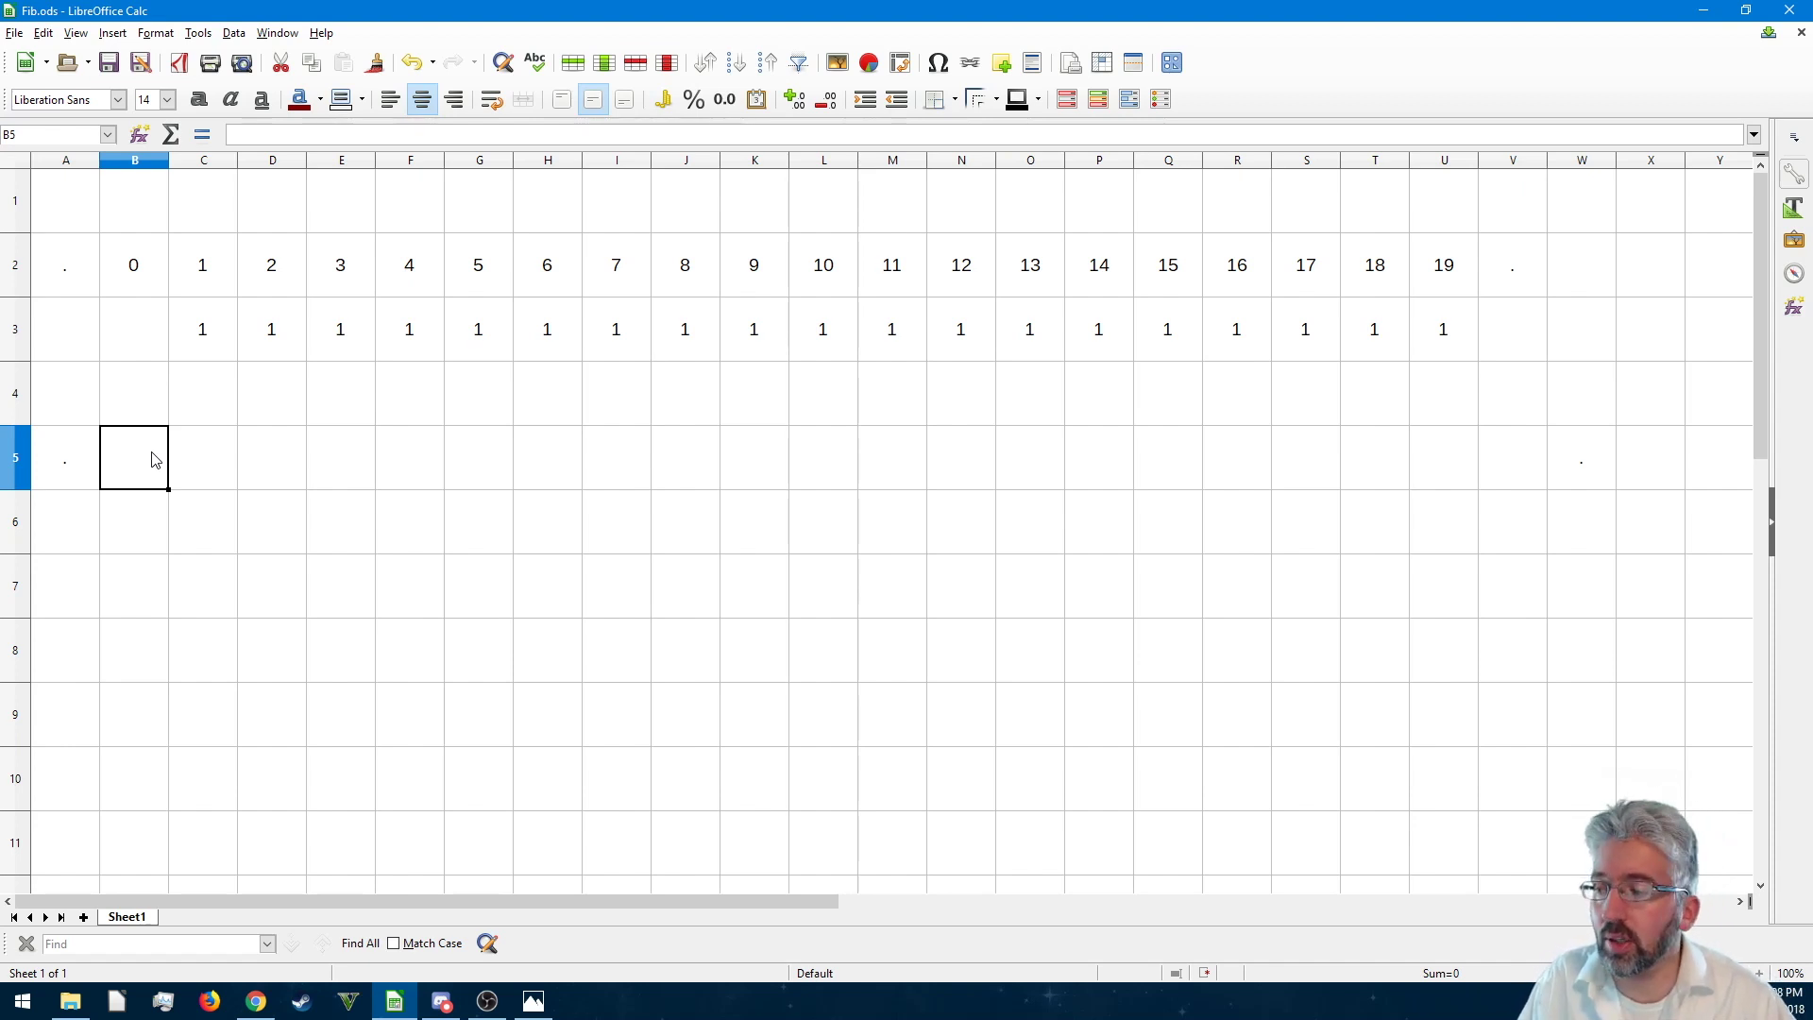
- Enter the first Fibonacci values, 0 in B5 and 1 in C5
click(214, 465)
click(148, 473)
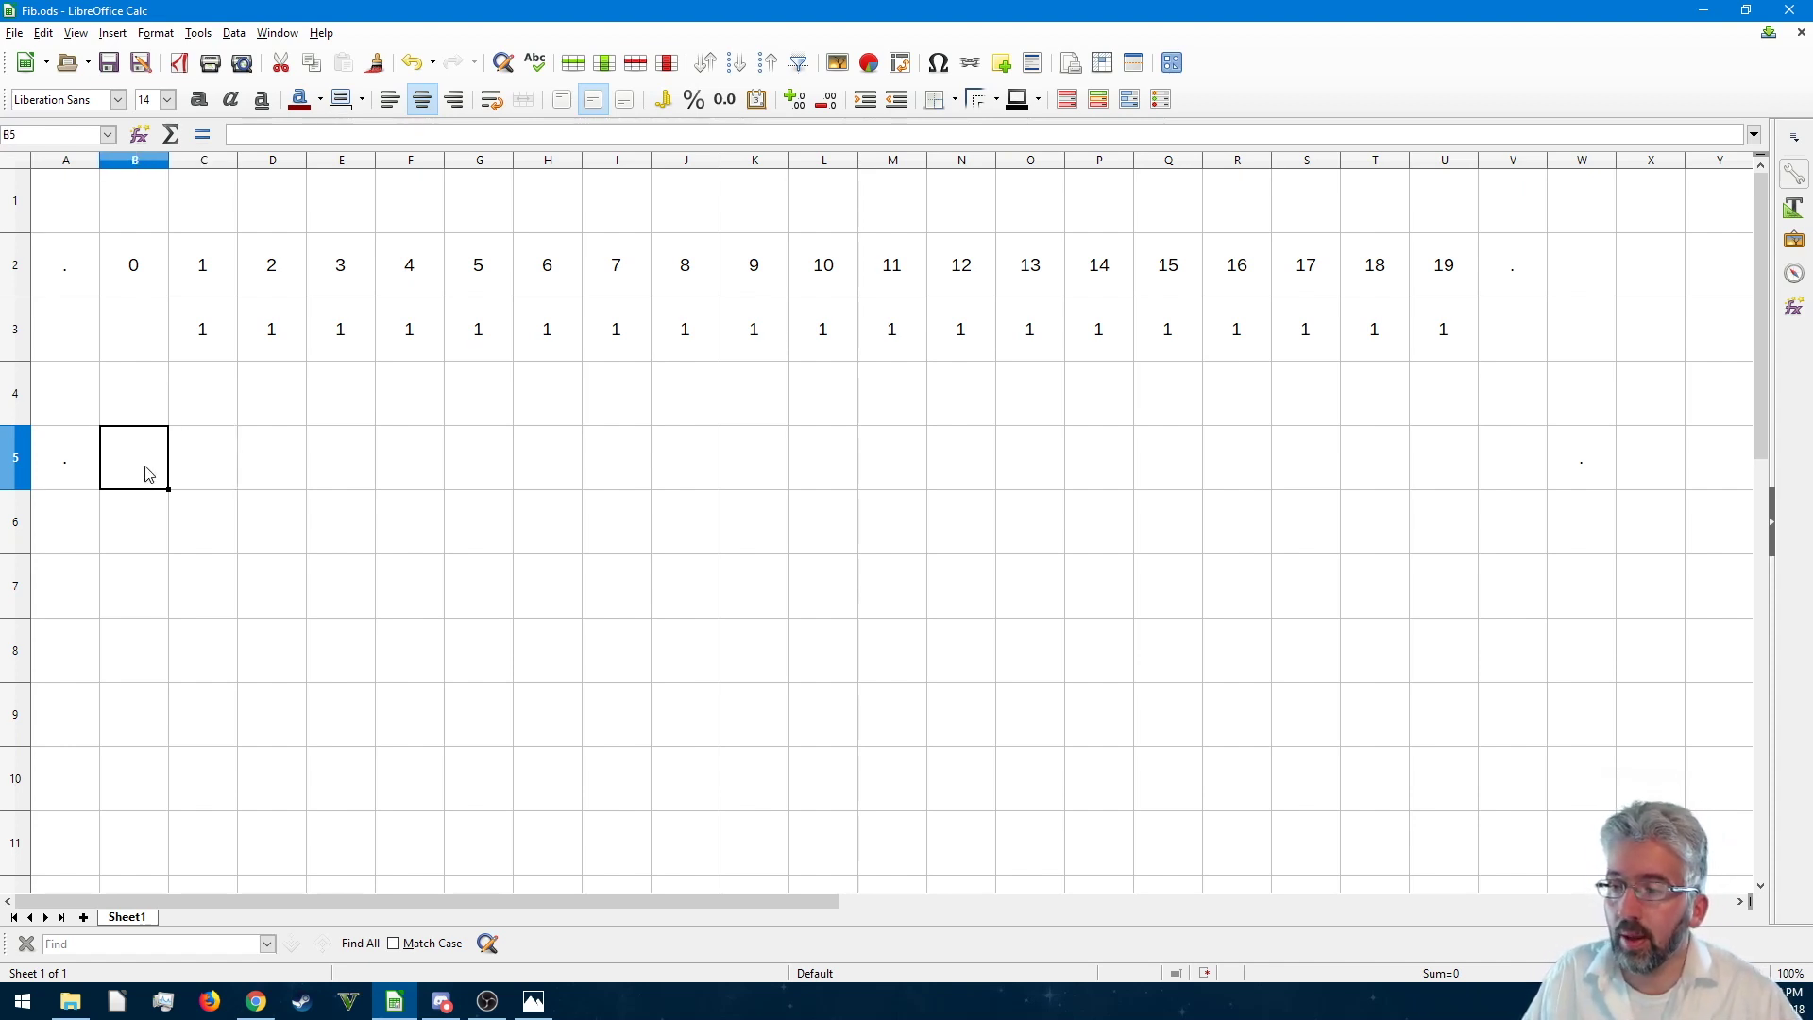
text(0)
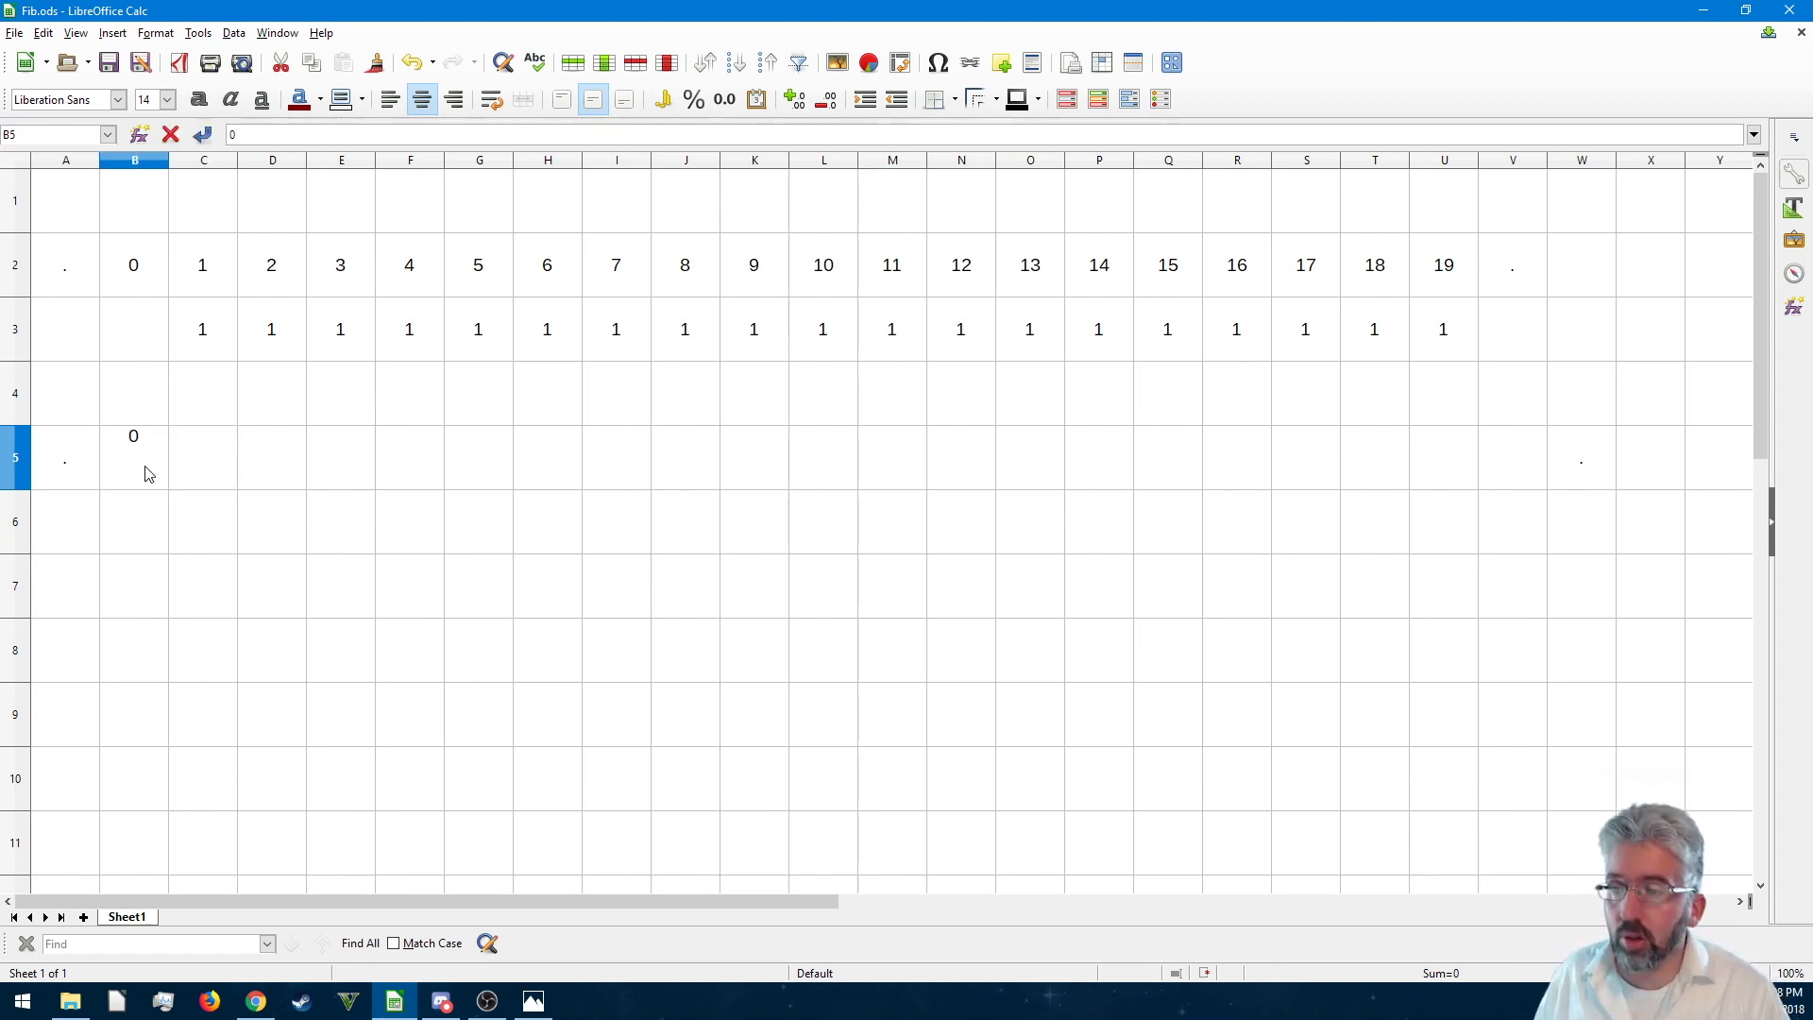
key(Tab)
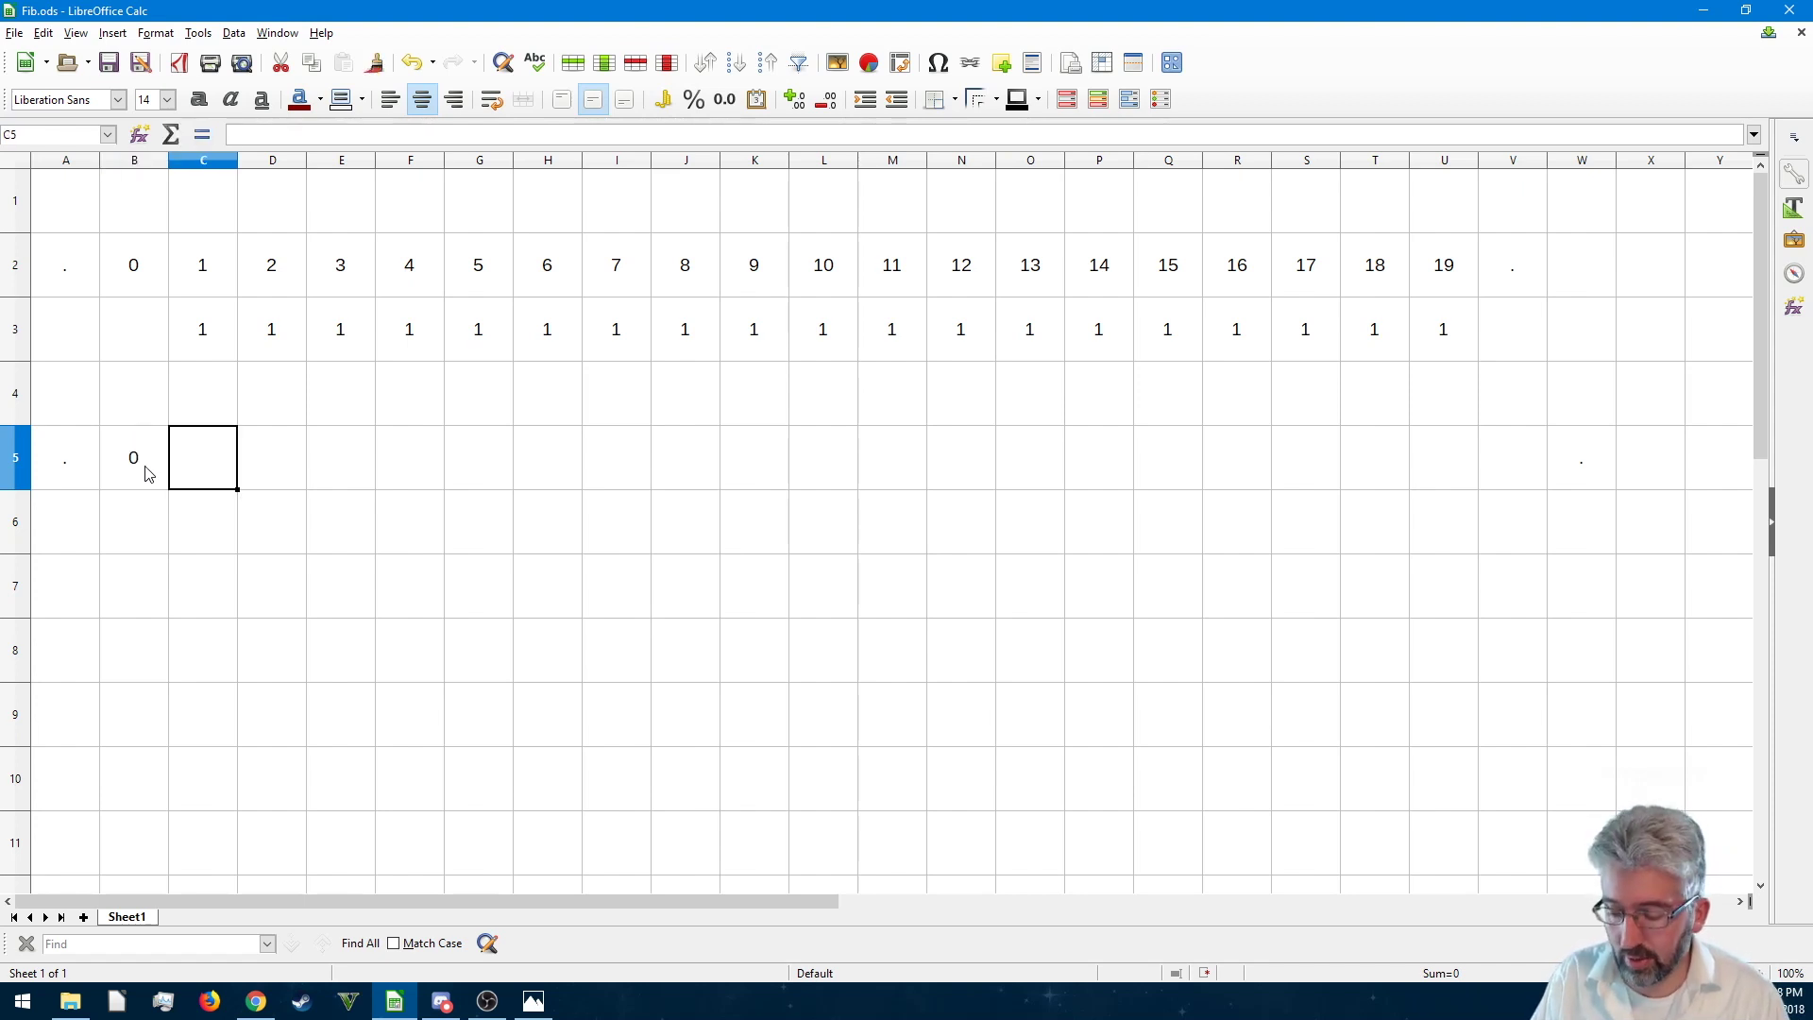
text(1)
key(Tab)
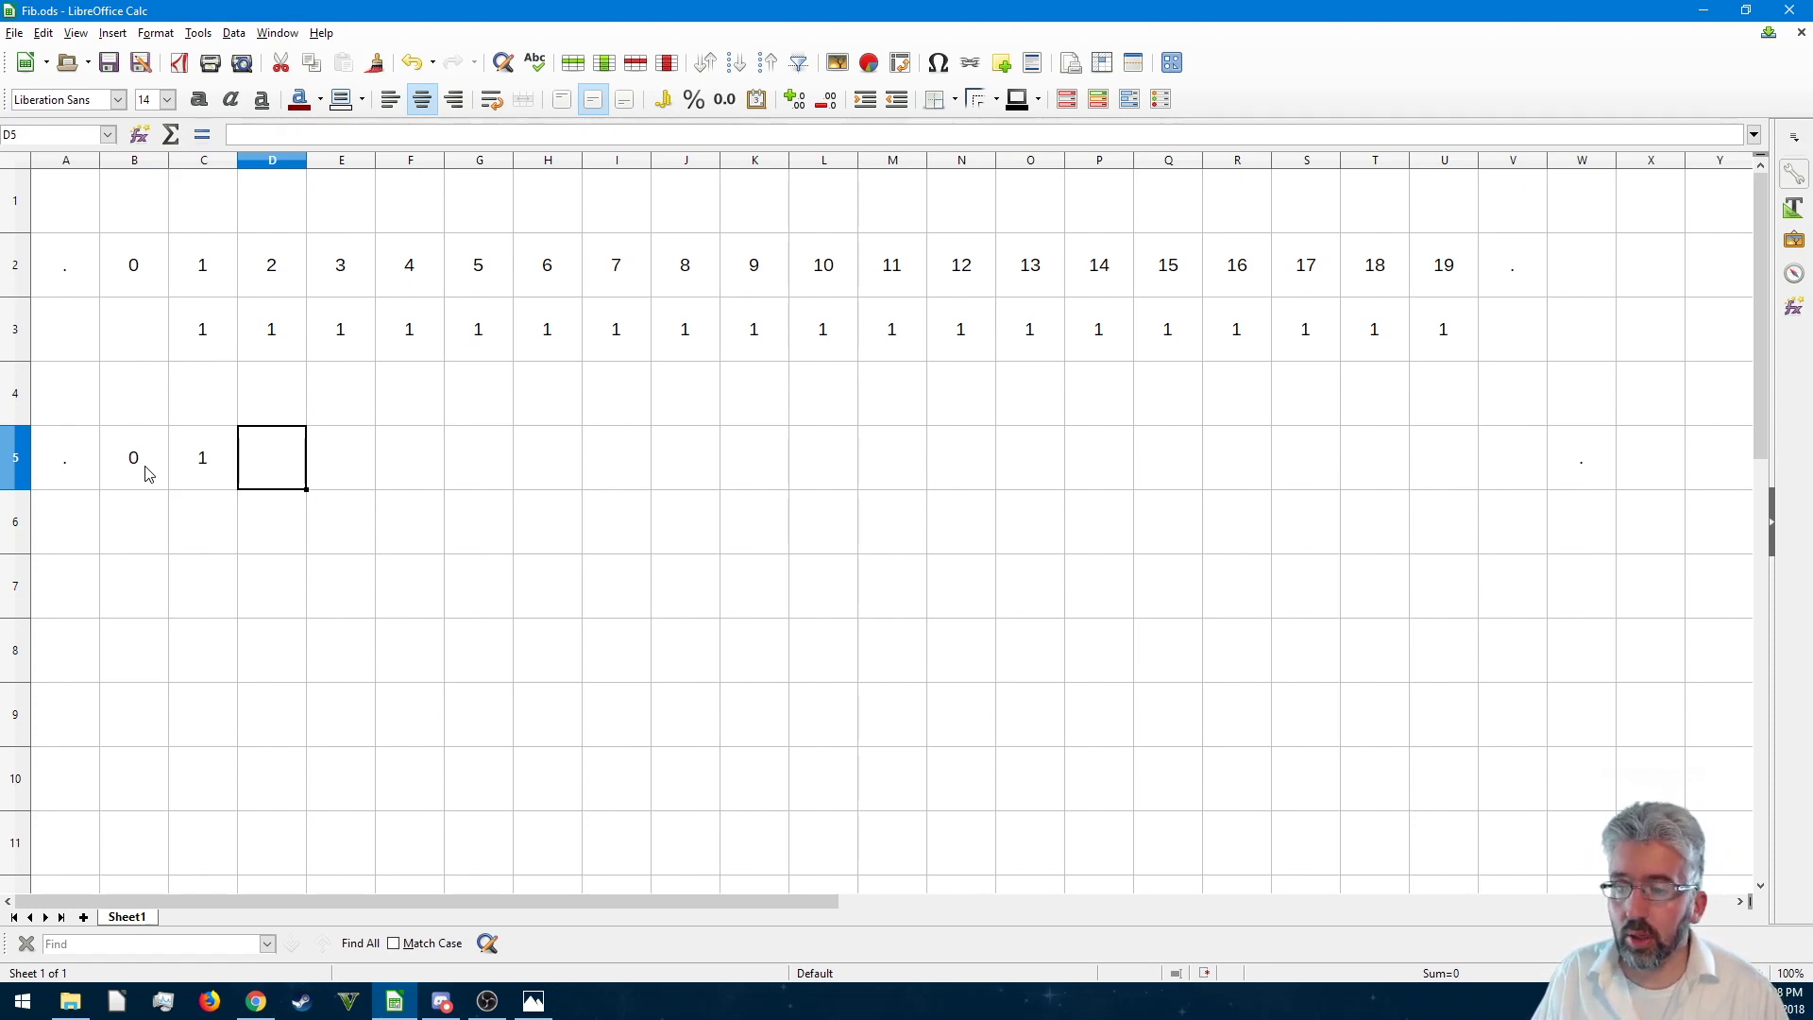
- Enter the sum formula =C5+B5 in D5 and check the cells it uses
text(=)
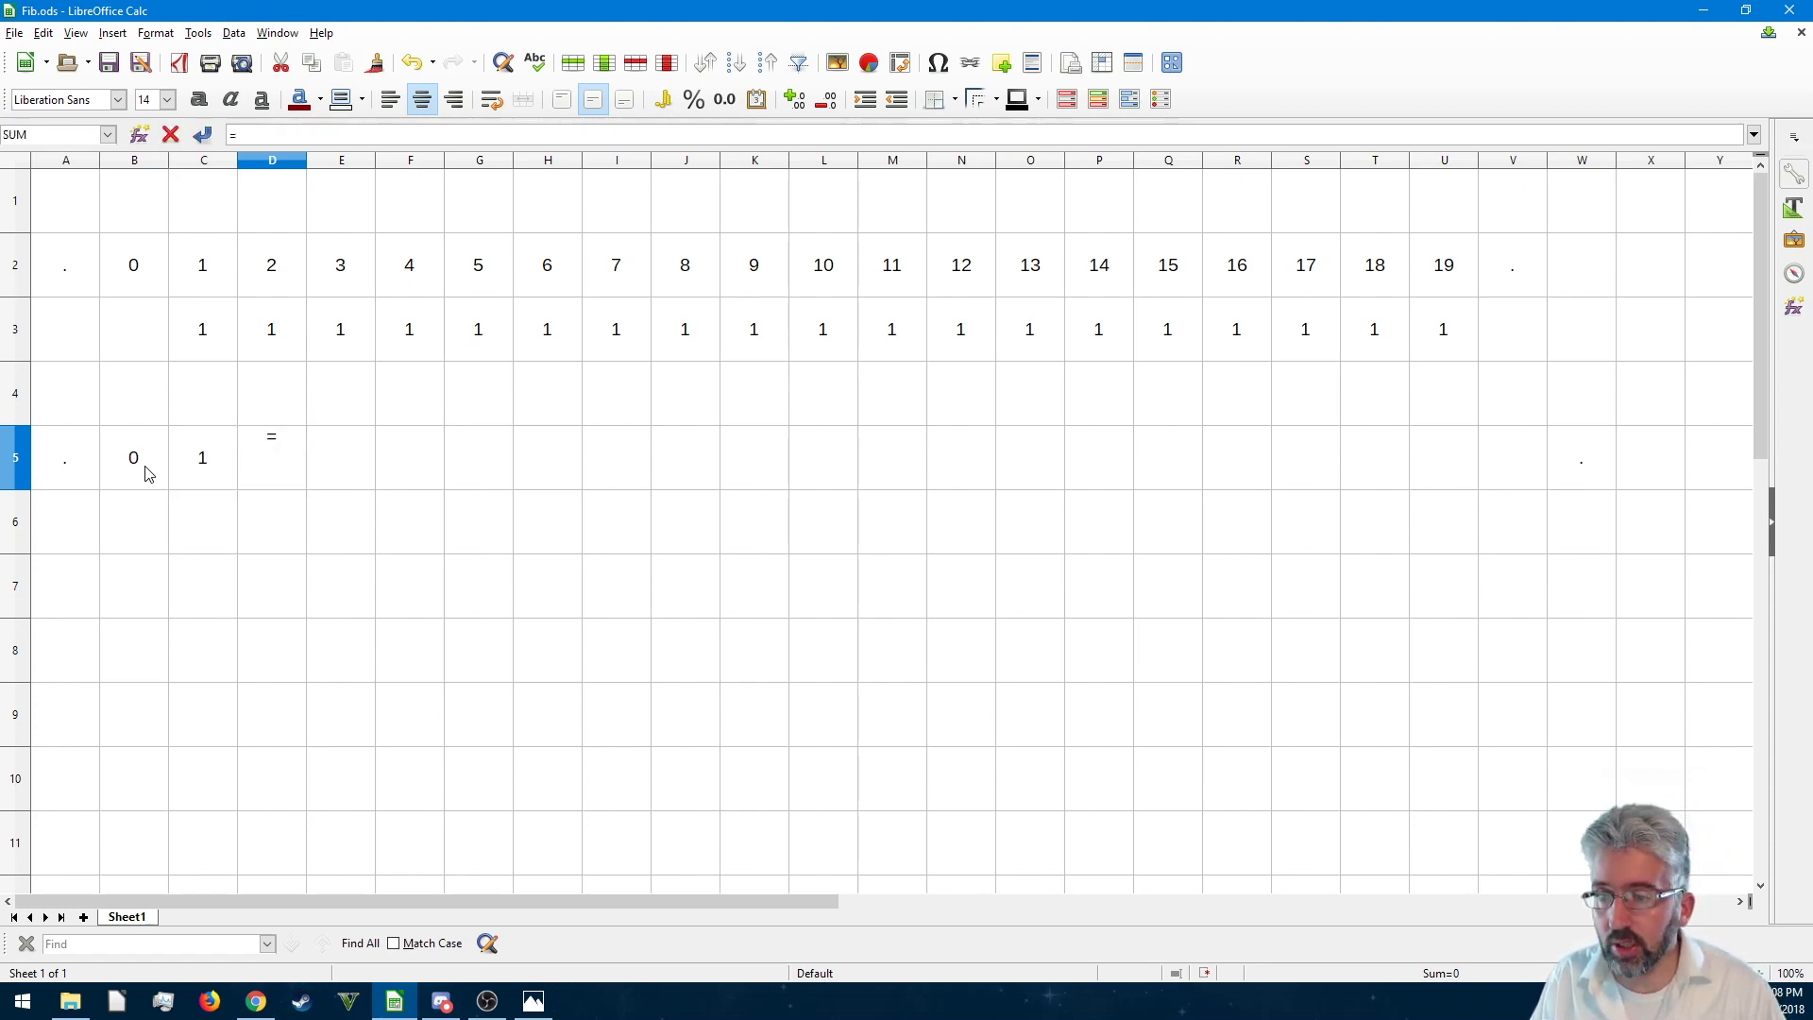
click(203, 472)
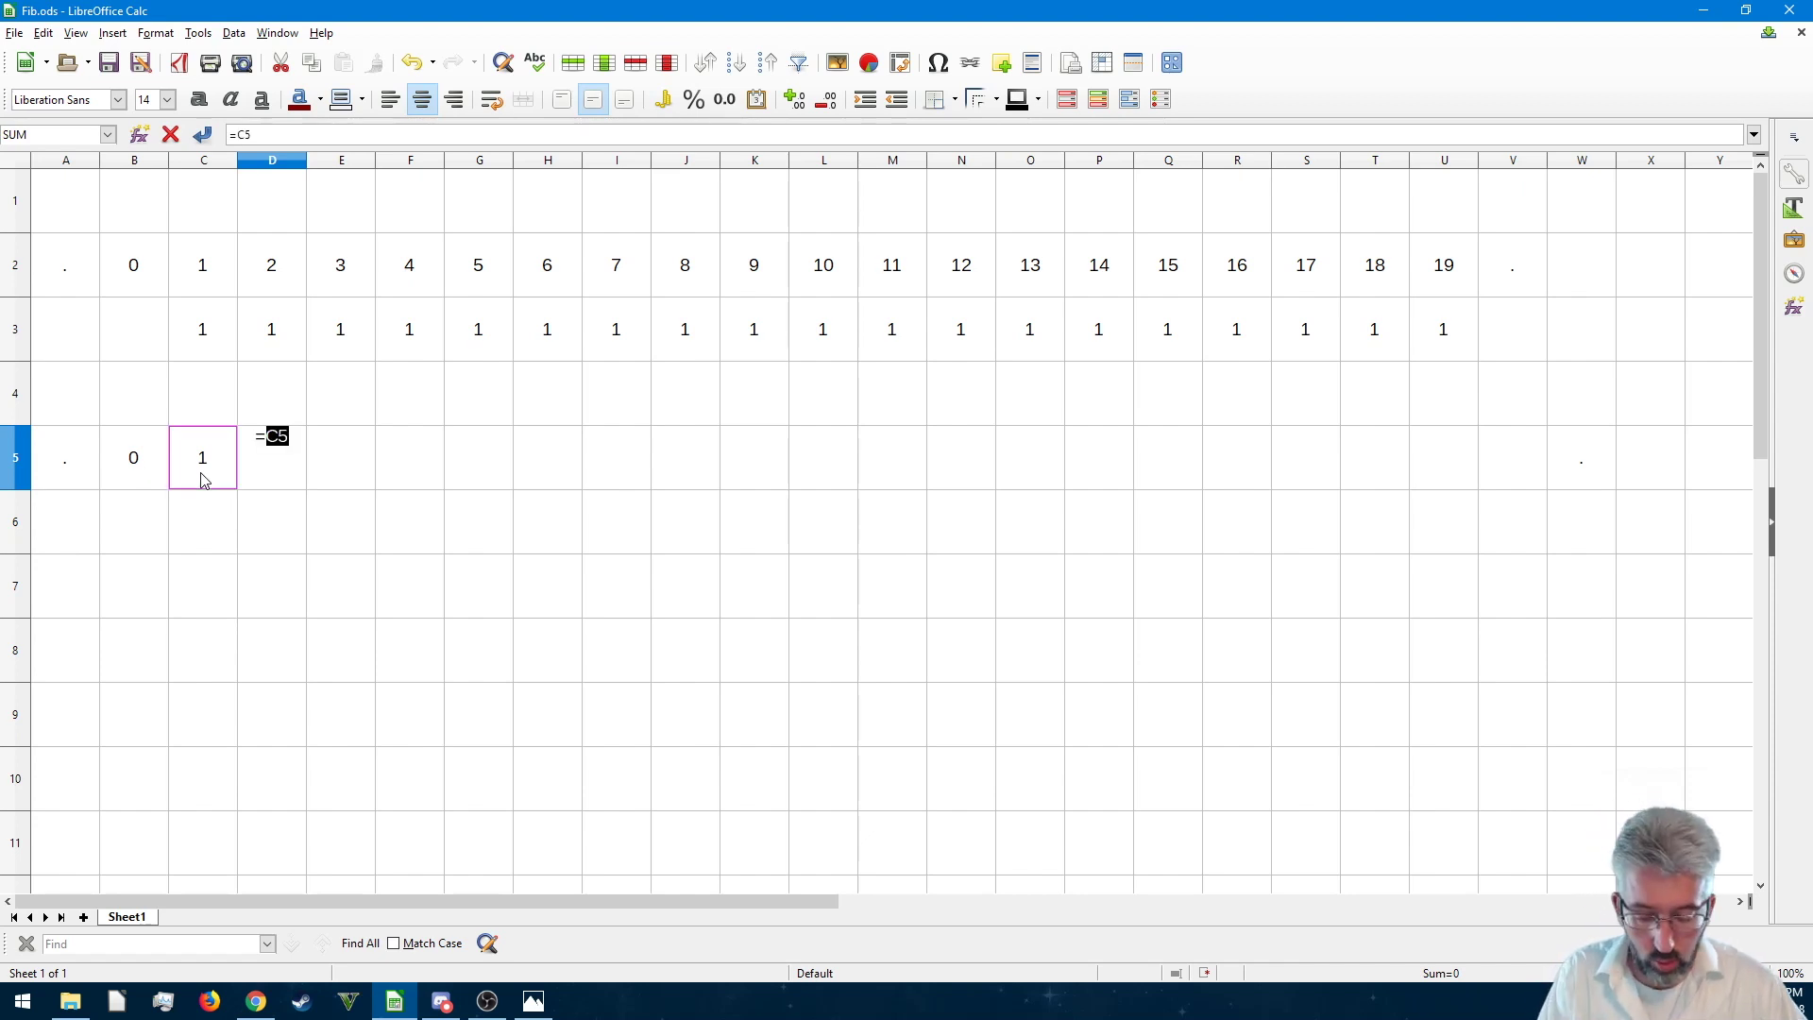
text(+)
click(135, 469)
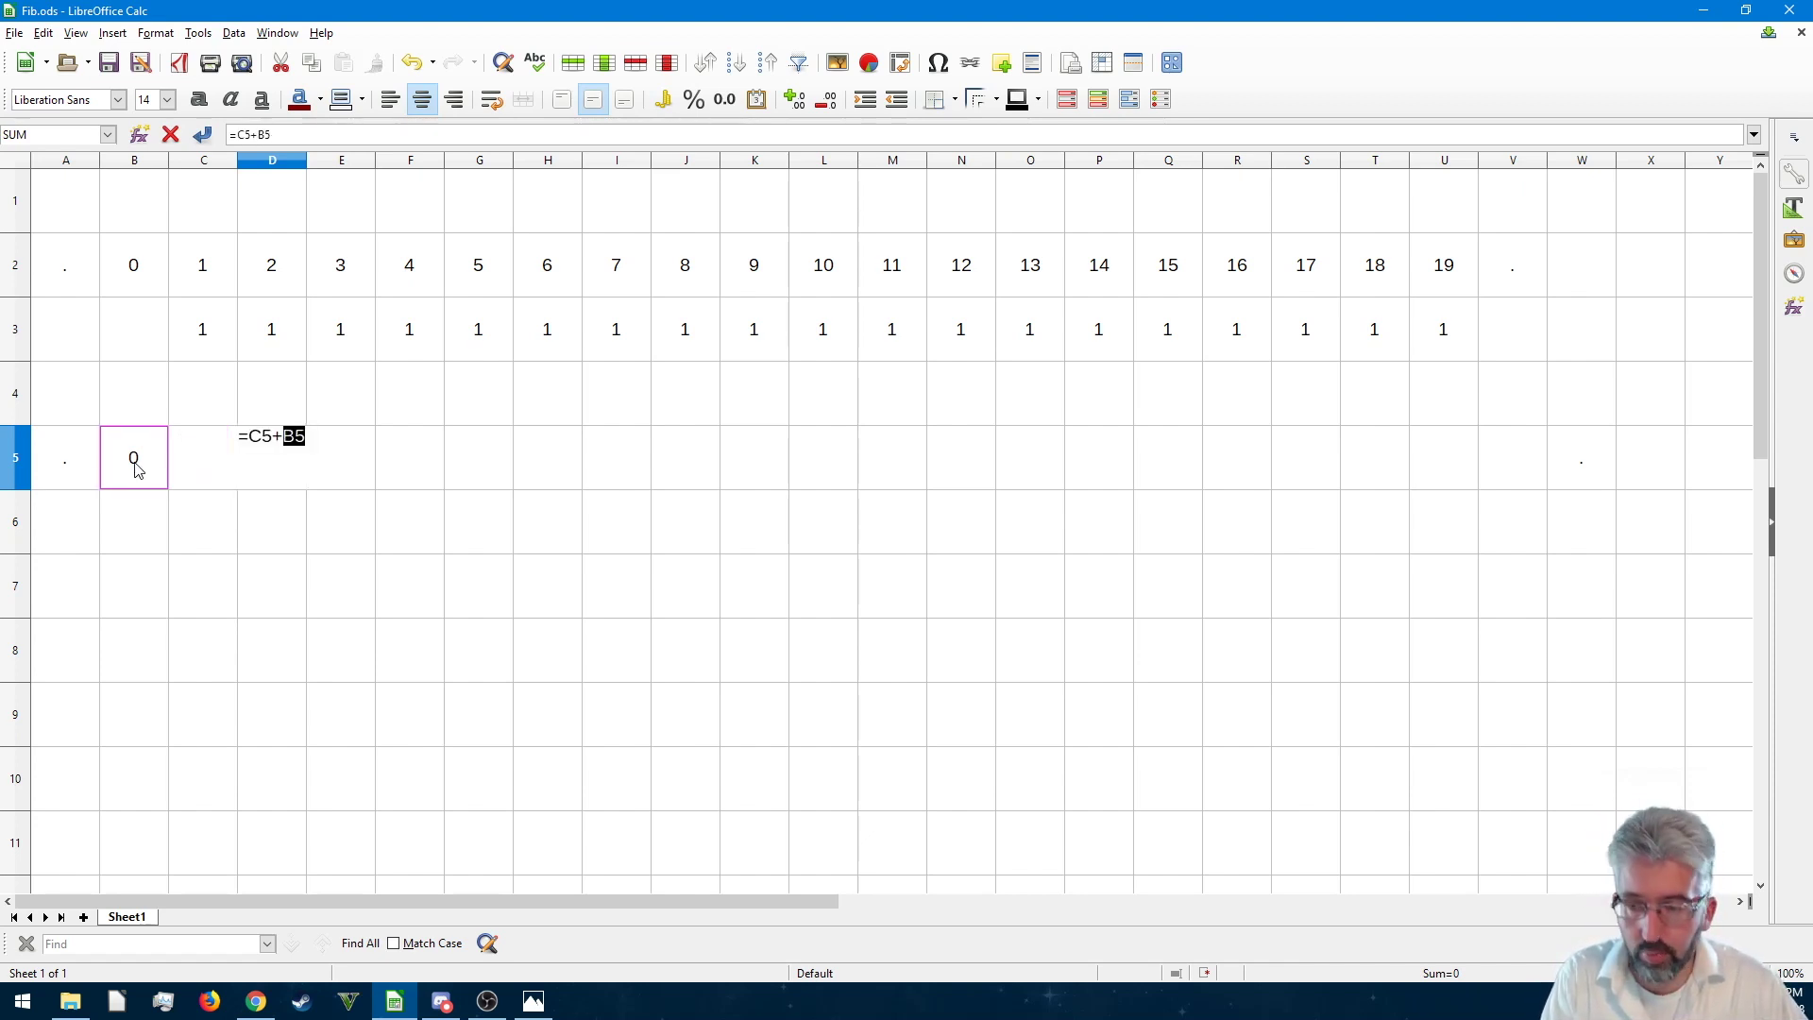
key(Return)
click(289, 477)
click(144, 467)
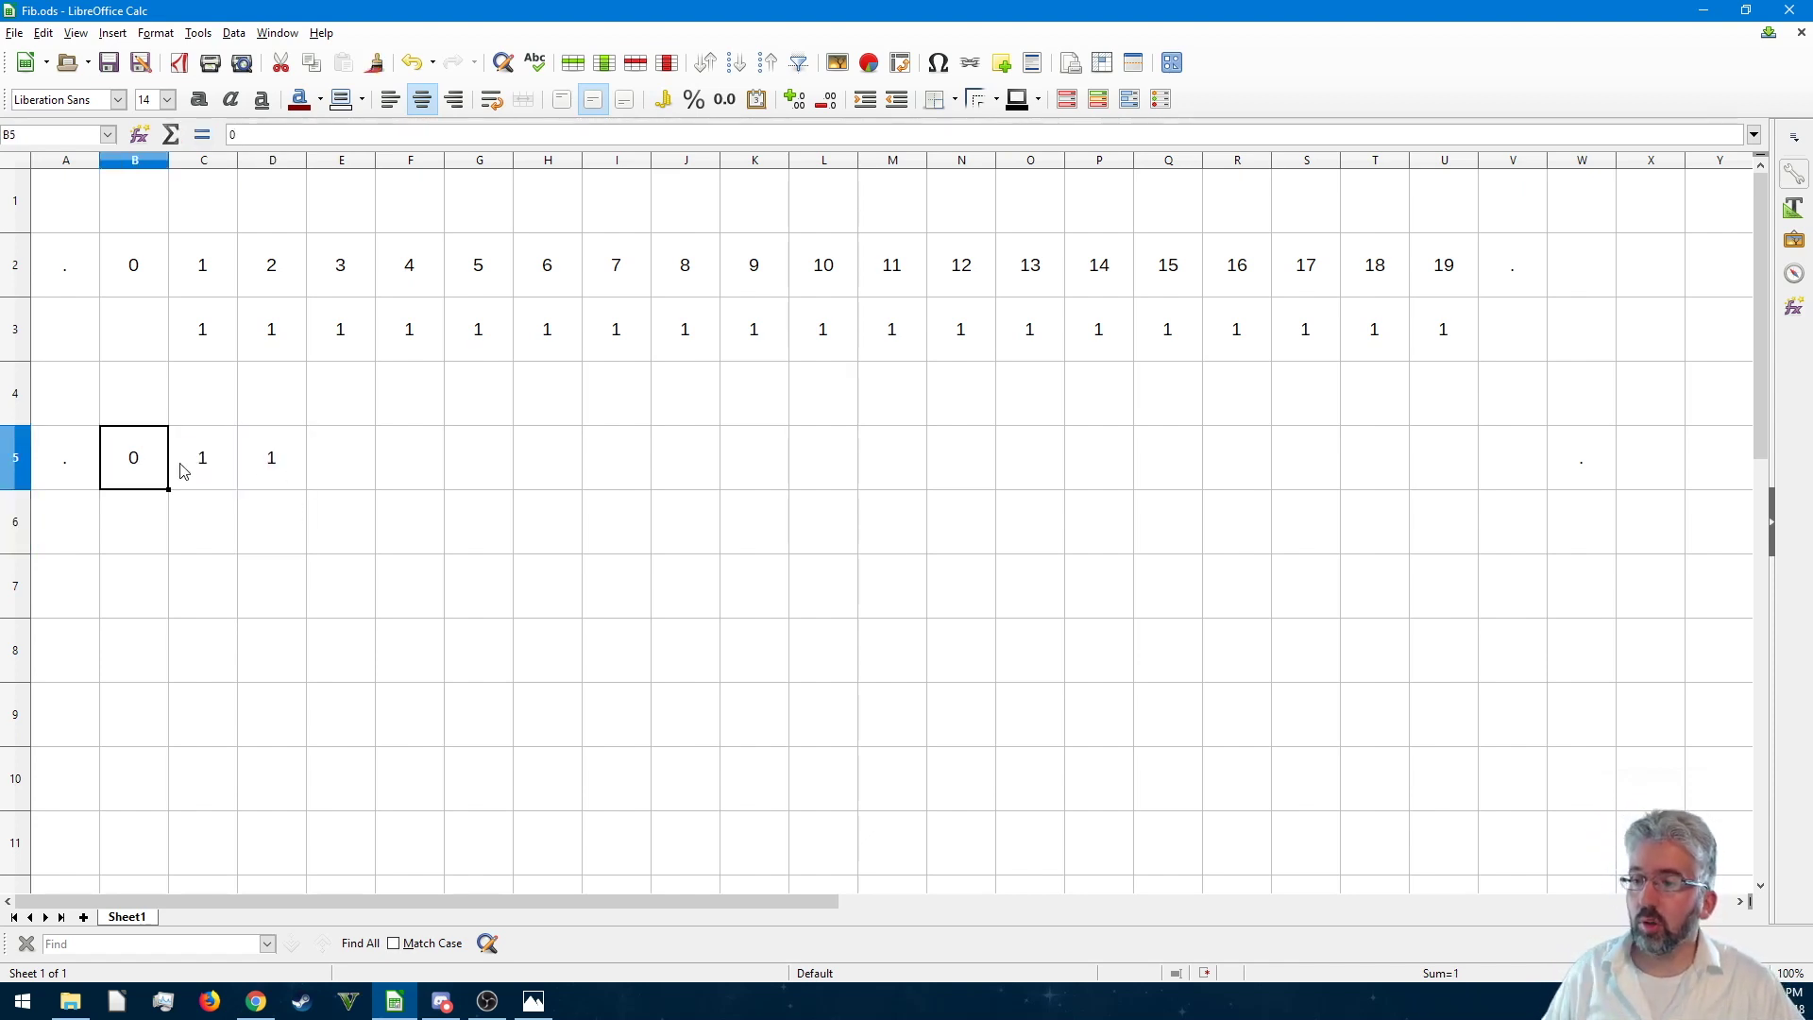
click(184, 472)
click(272, 480)
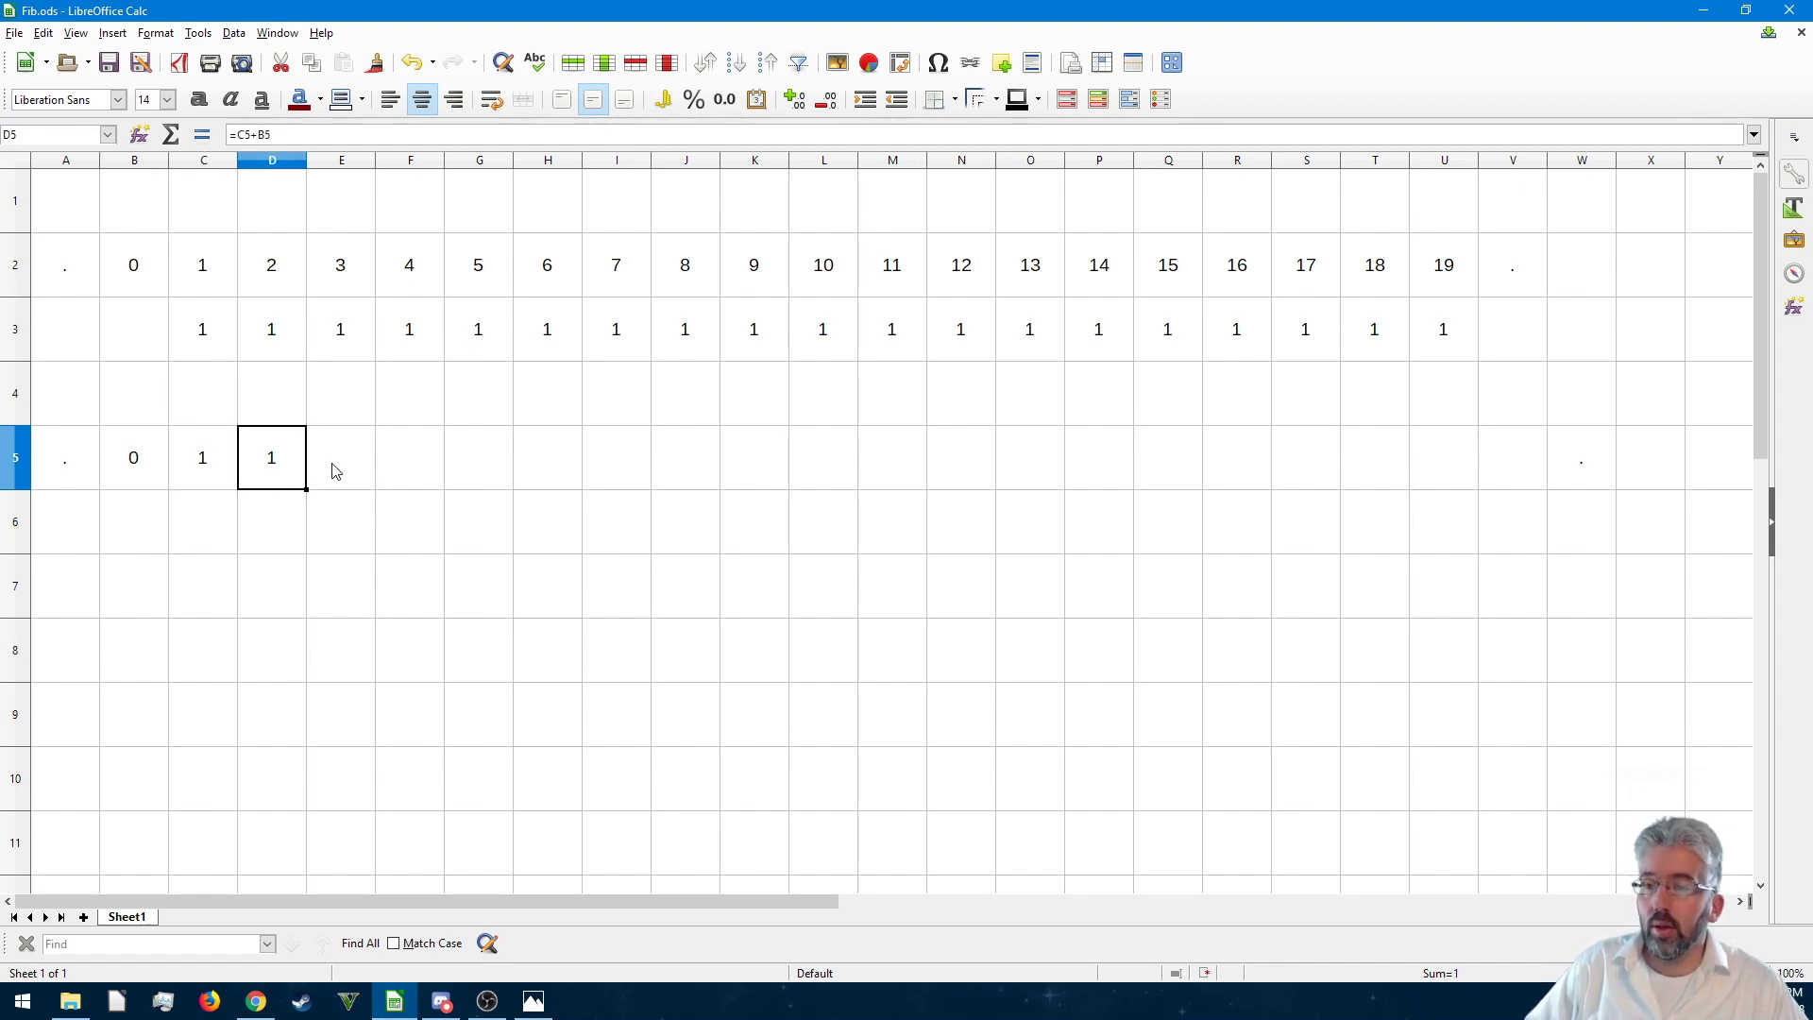
- Copy the sum formula along row 5 to U5, ending the sequence at 4181
click(366, 477)
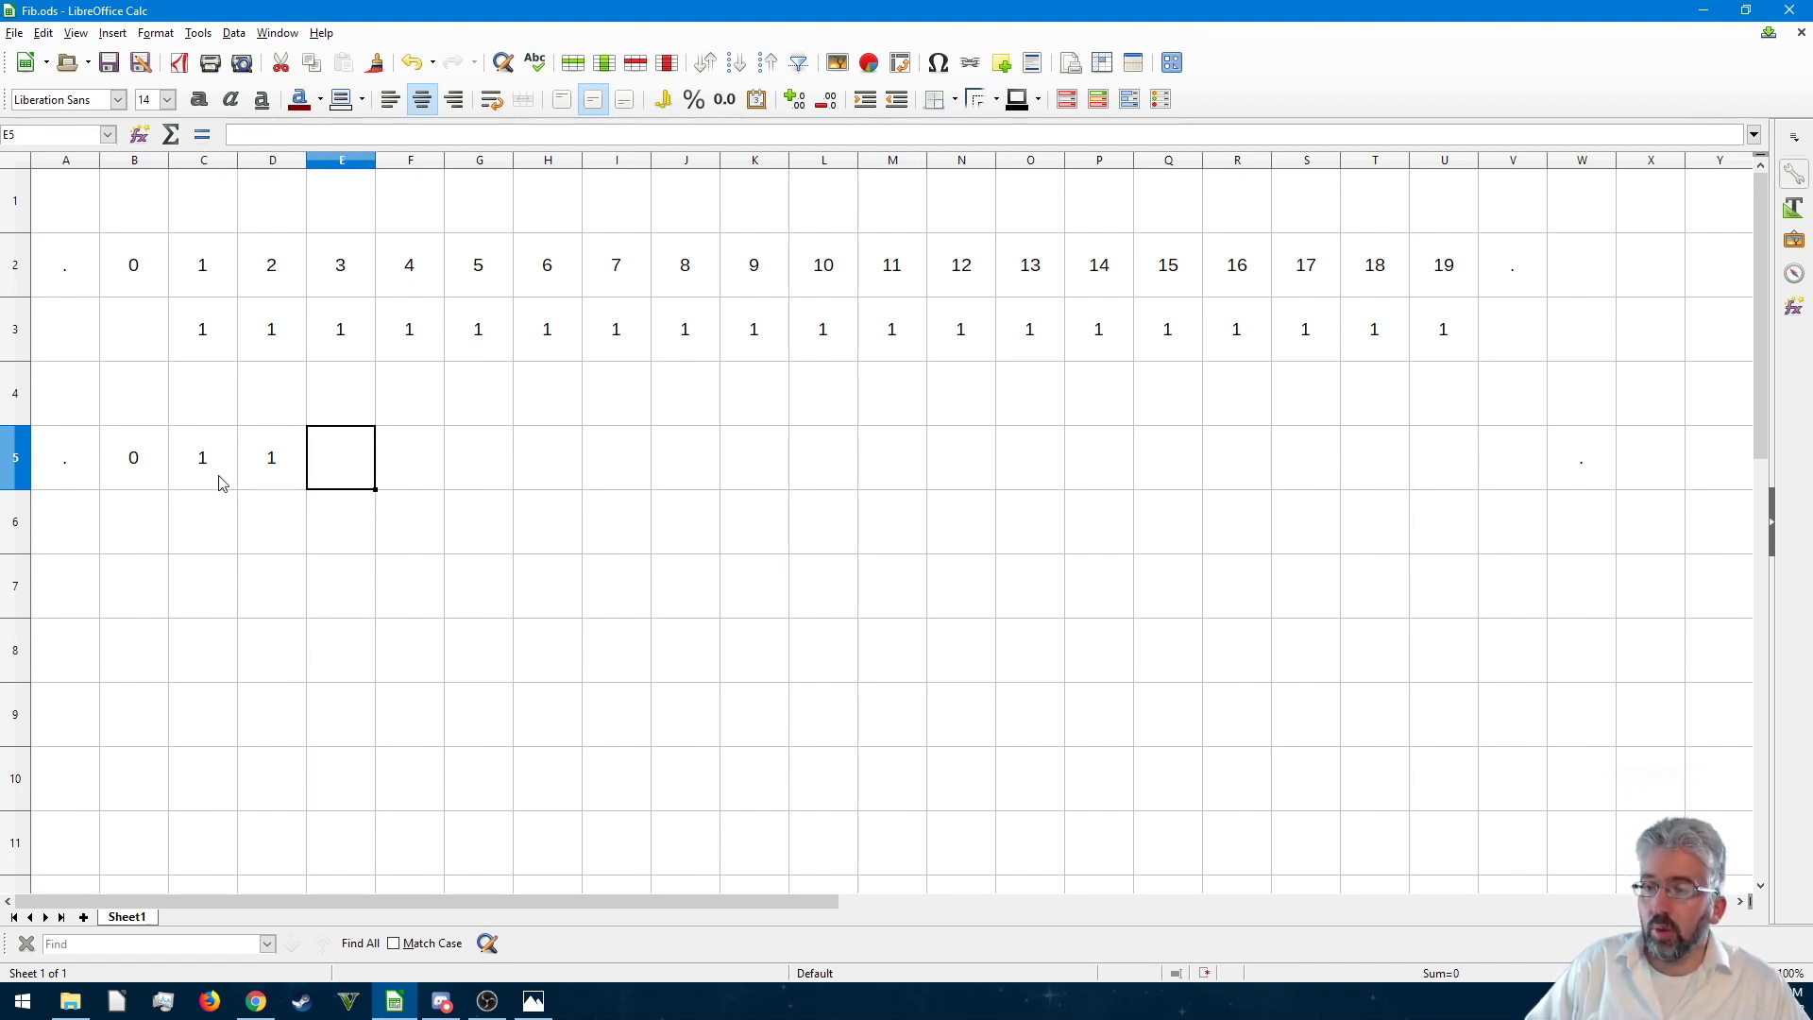
click(220, 482)
click(271, 478)
click(338, 475)
click(291, 485)
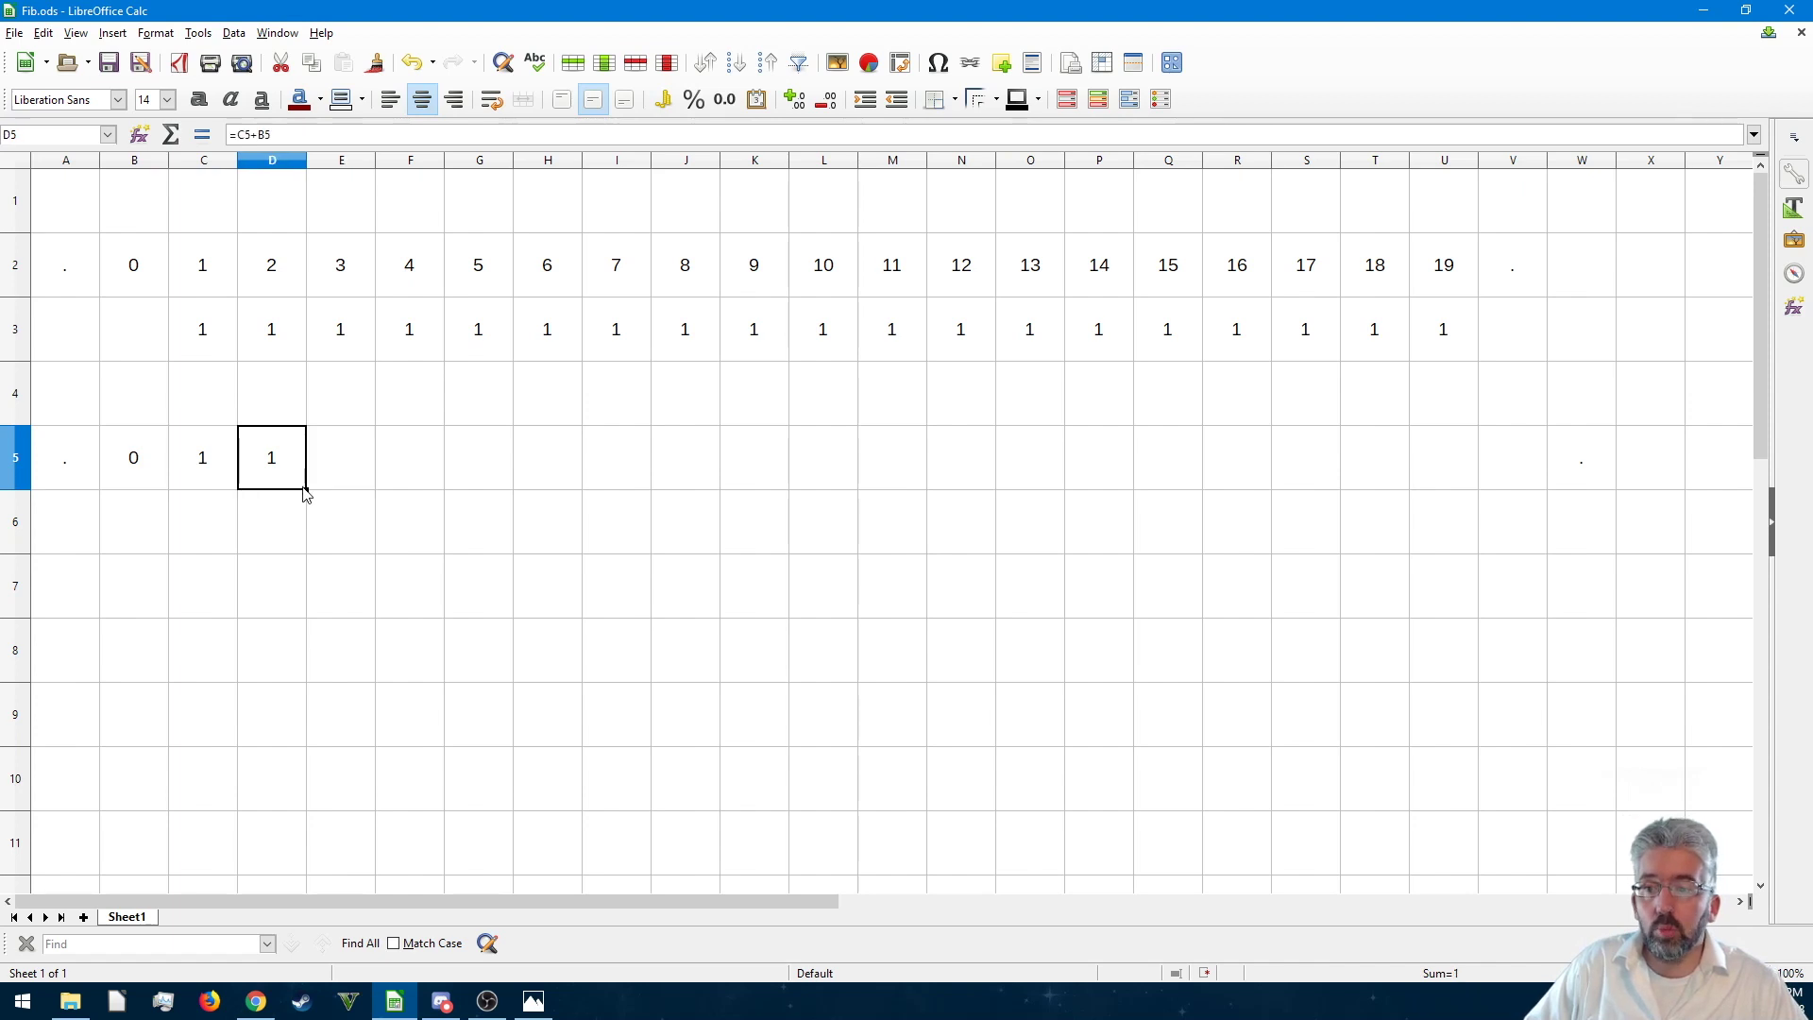
drag(305, 490, 1476, 490)
click(415, 470)
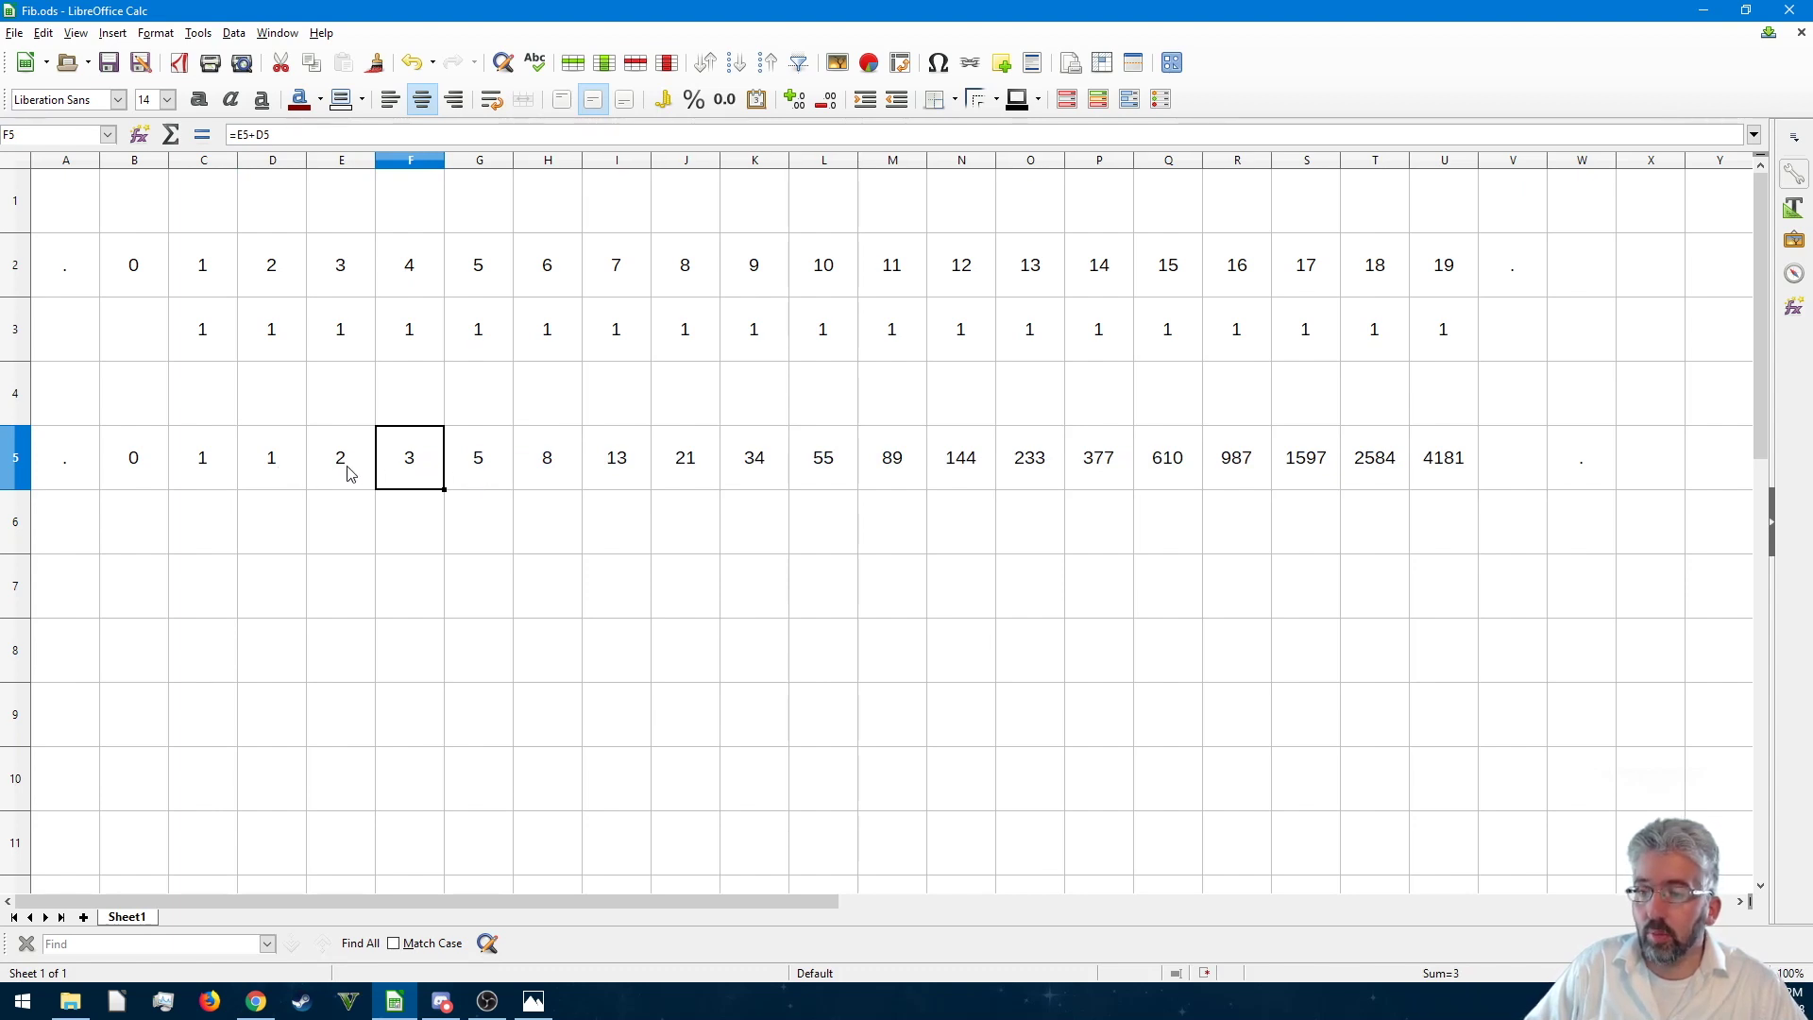
drag(143, 463, 1421, 483)
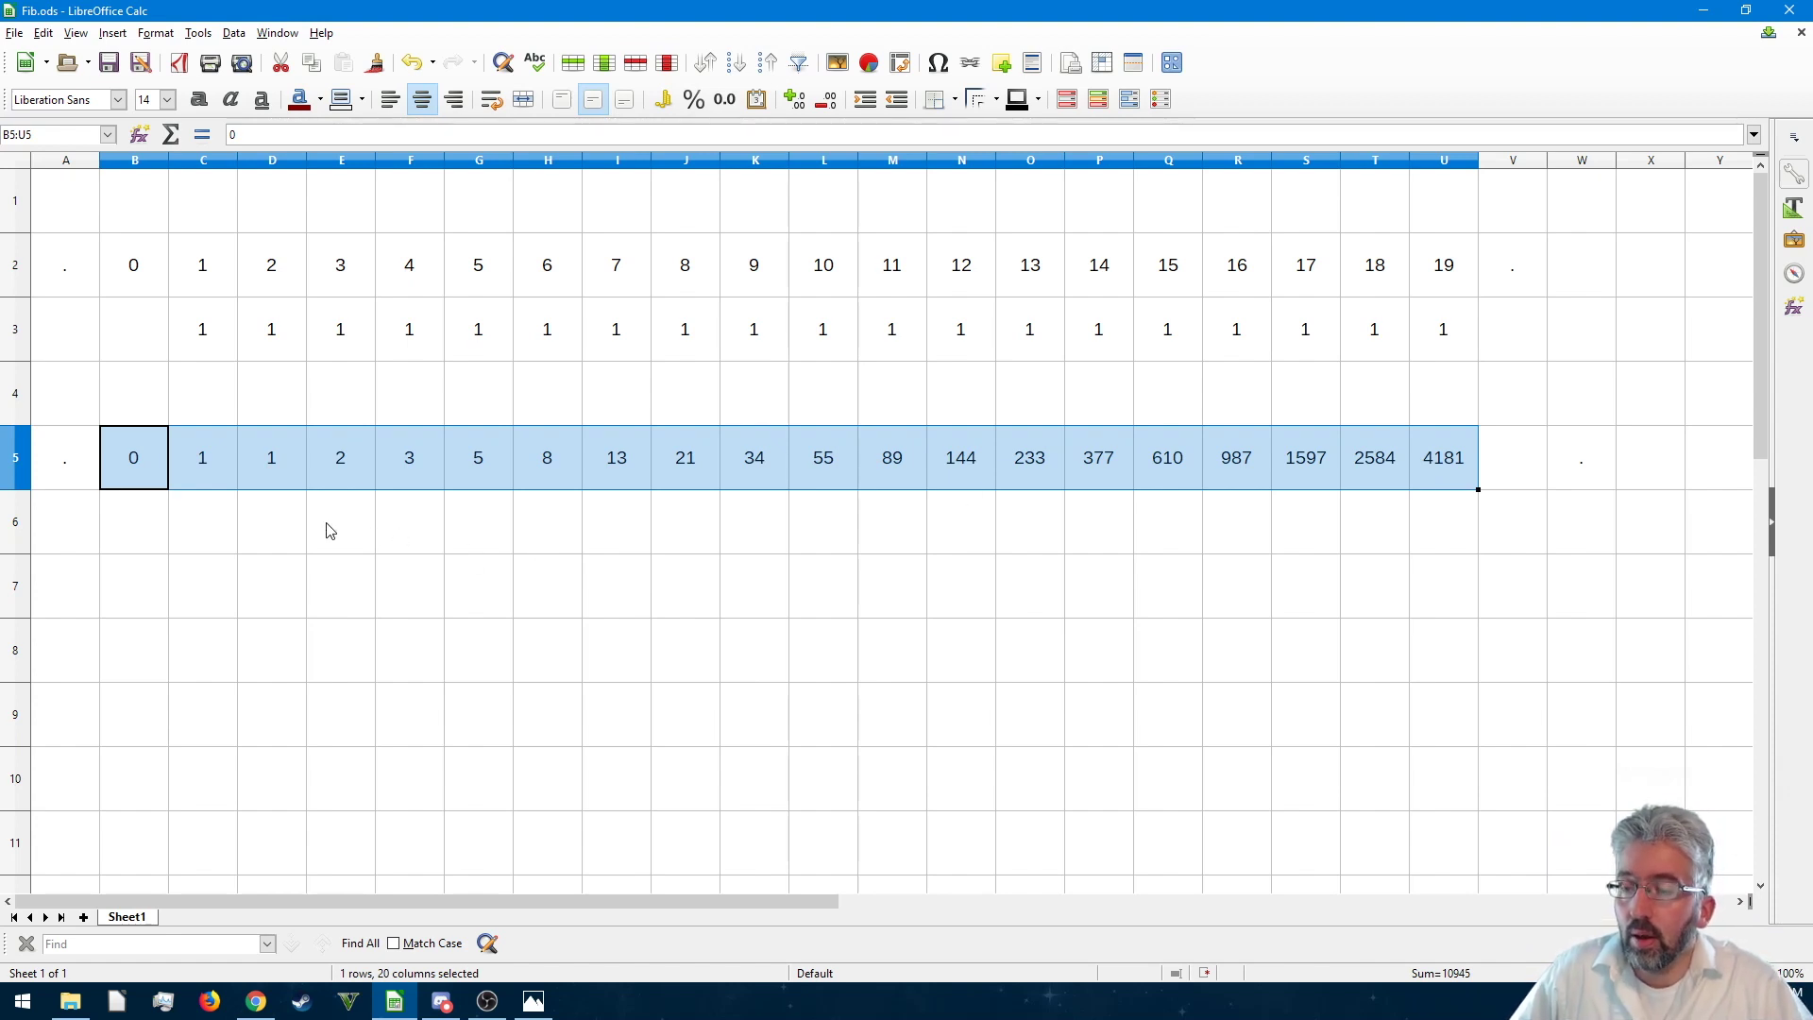
- Enter the ratio formula =G5/F5 in G6, giving 1.6667
click(483, 525)
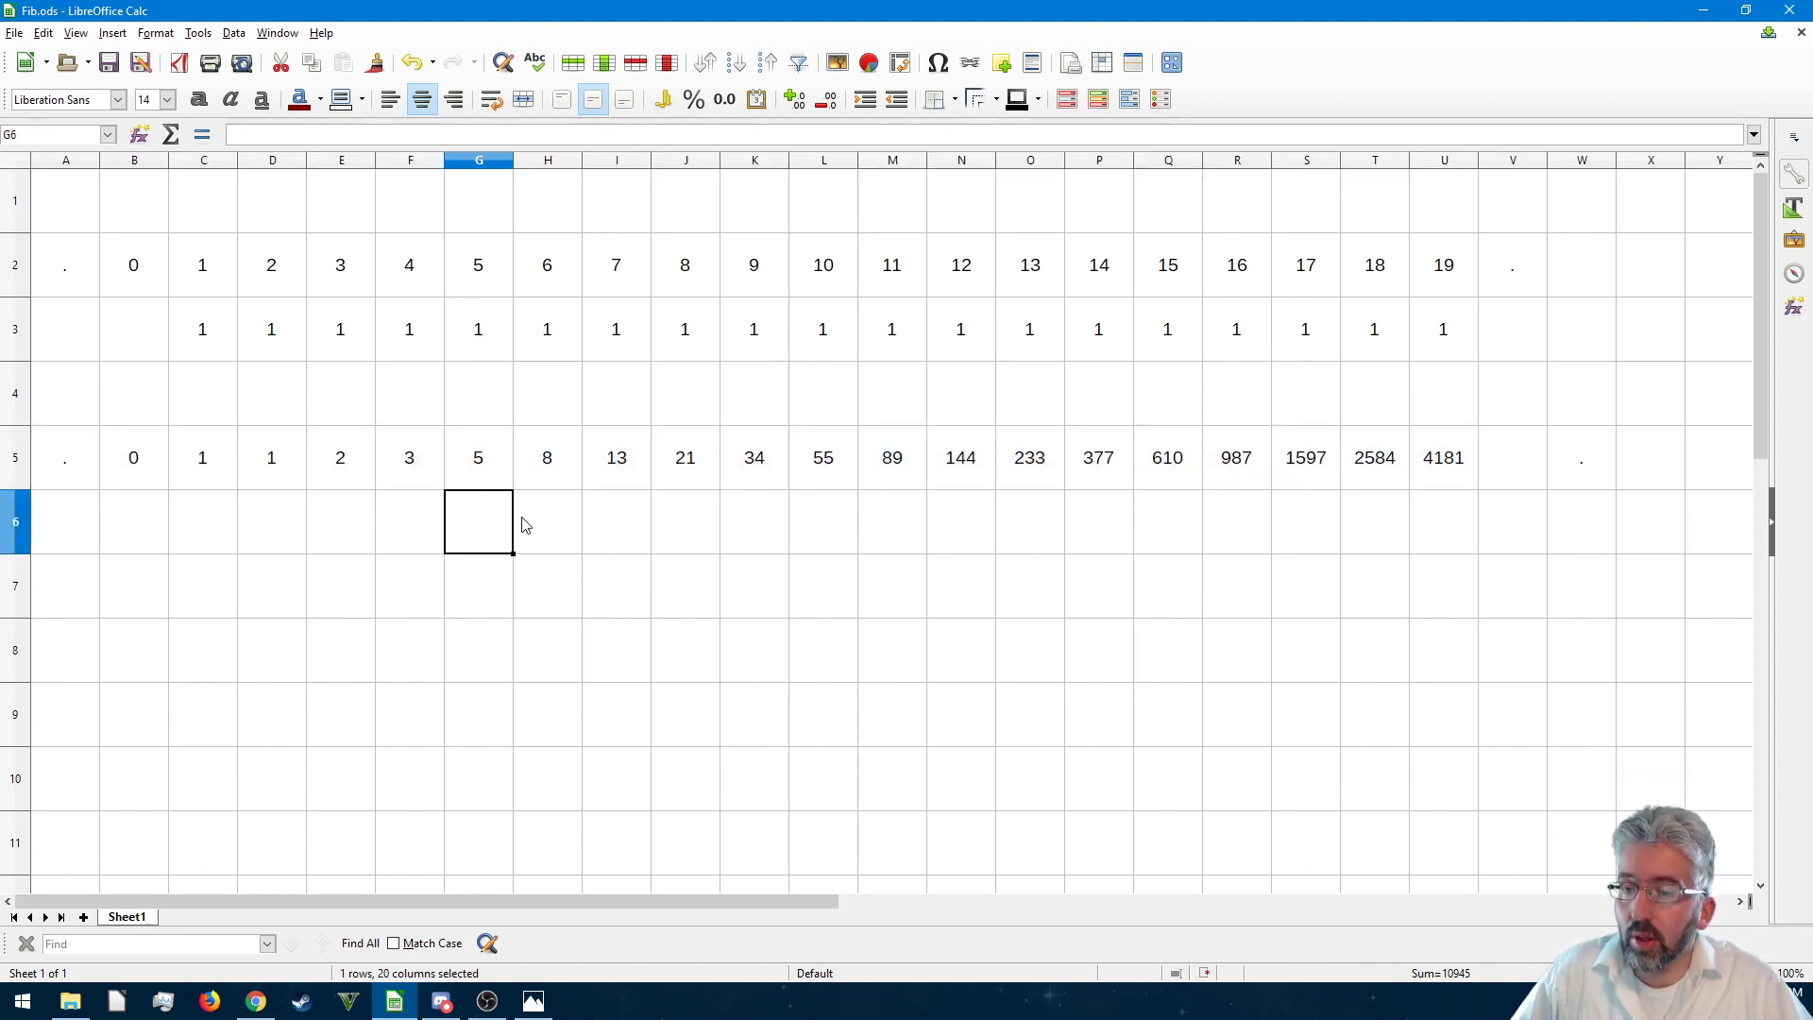
click(412, 473)
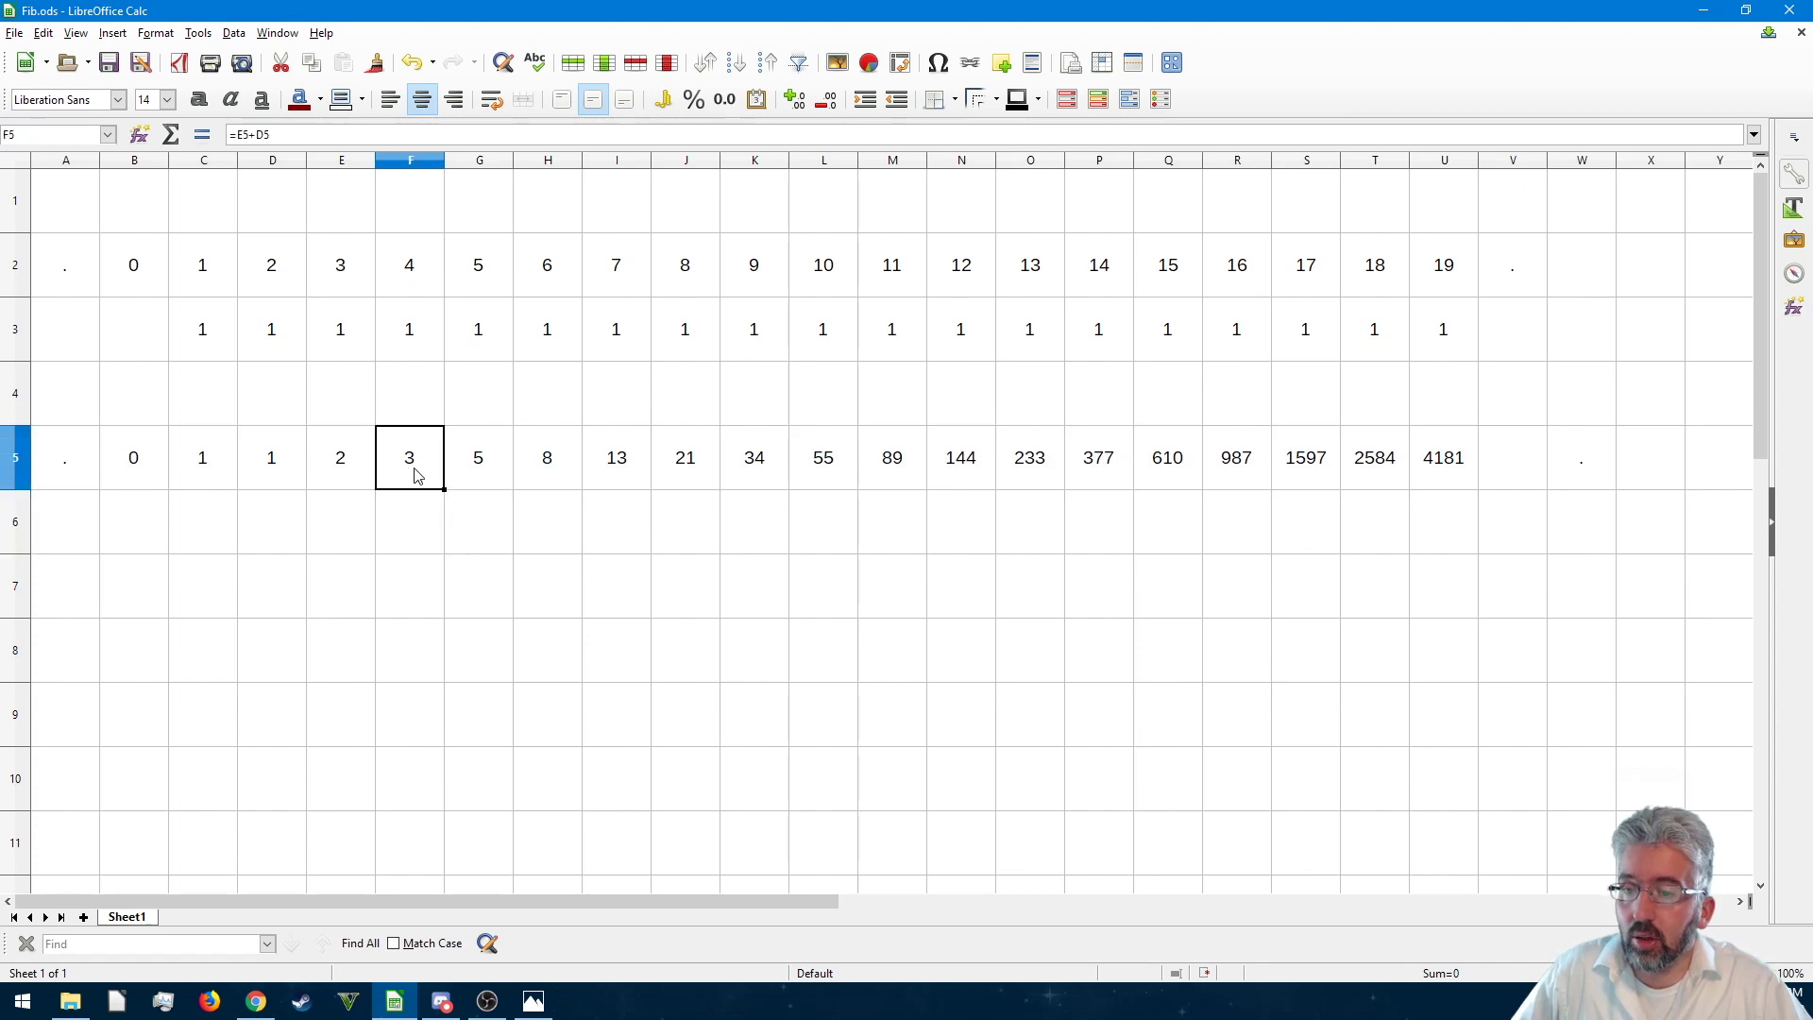
click(482, 466)
click(480, 543)
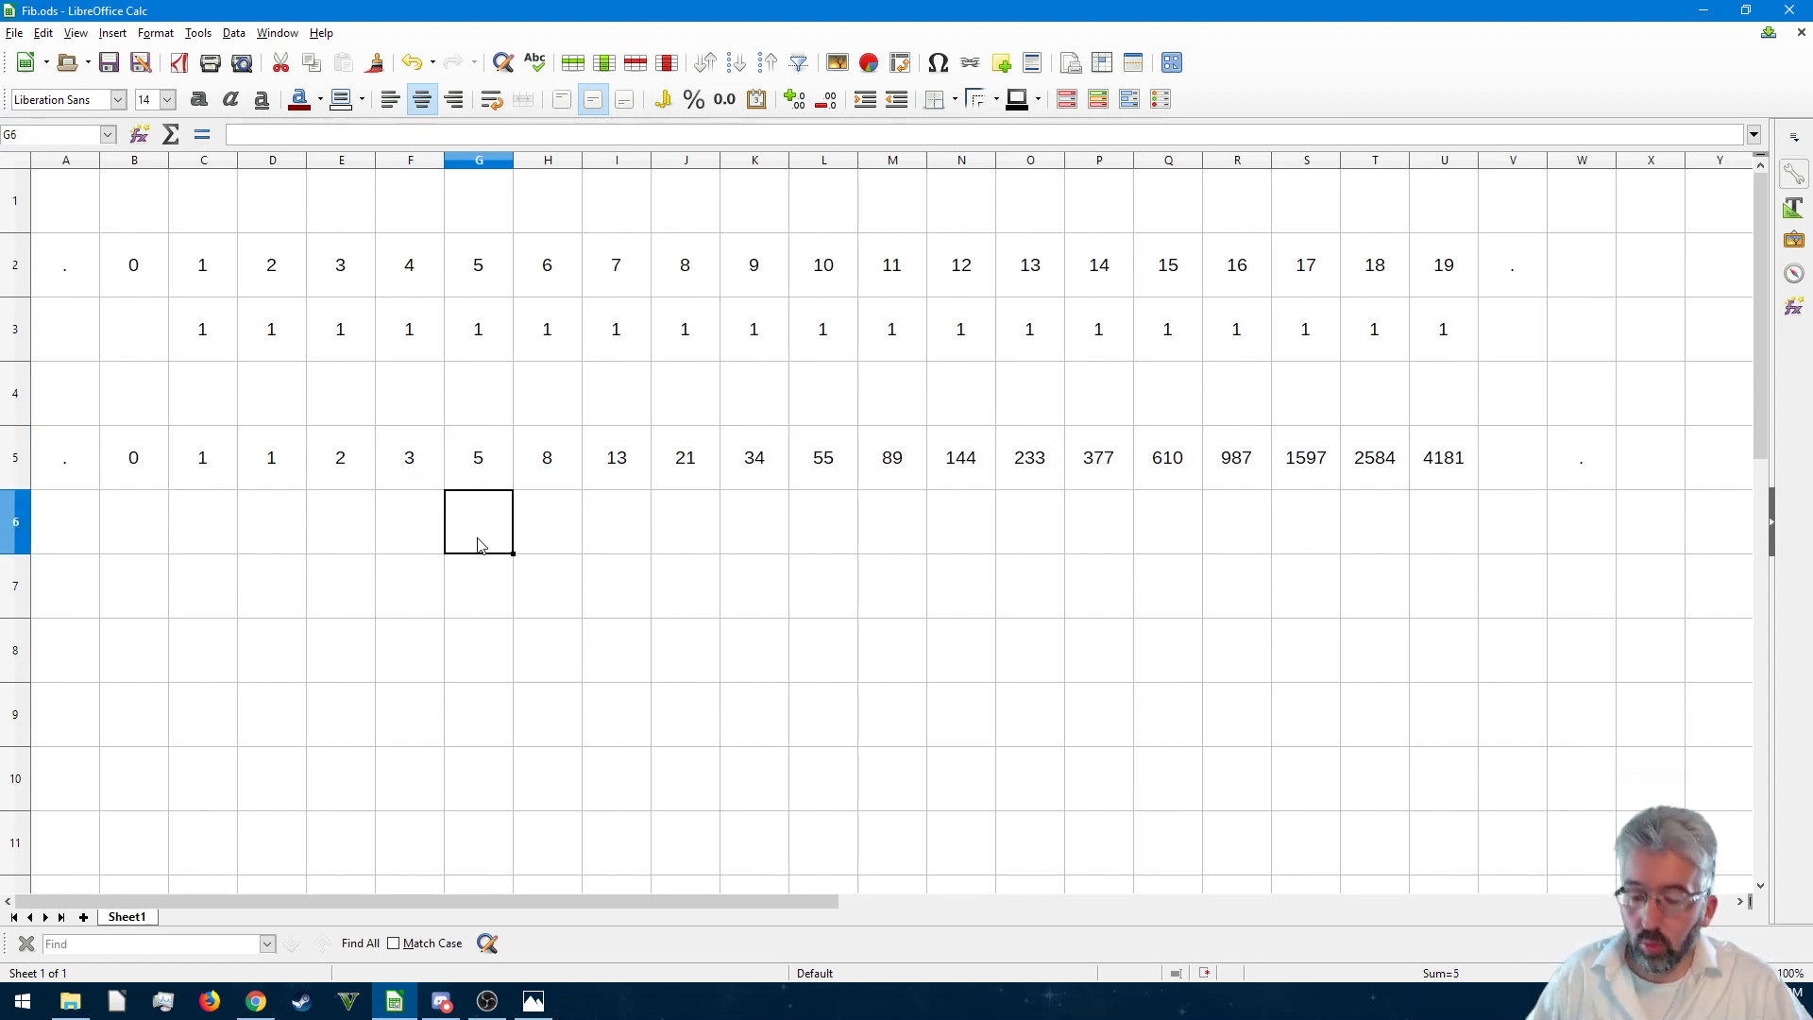
text(=)
click(480, 481)
text(/)
click(410, 467)
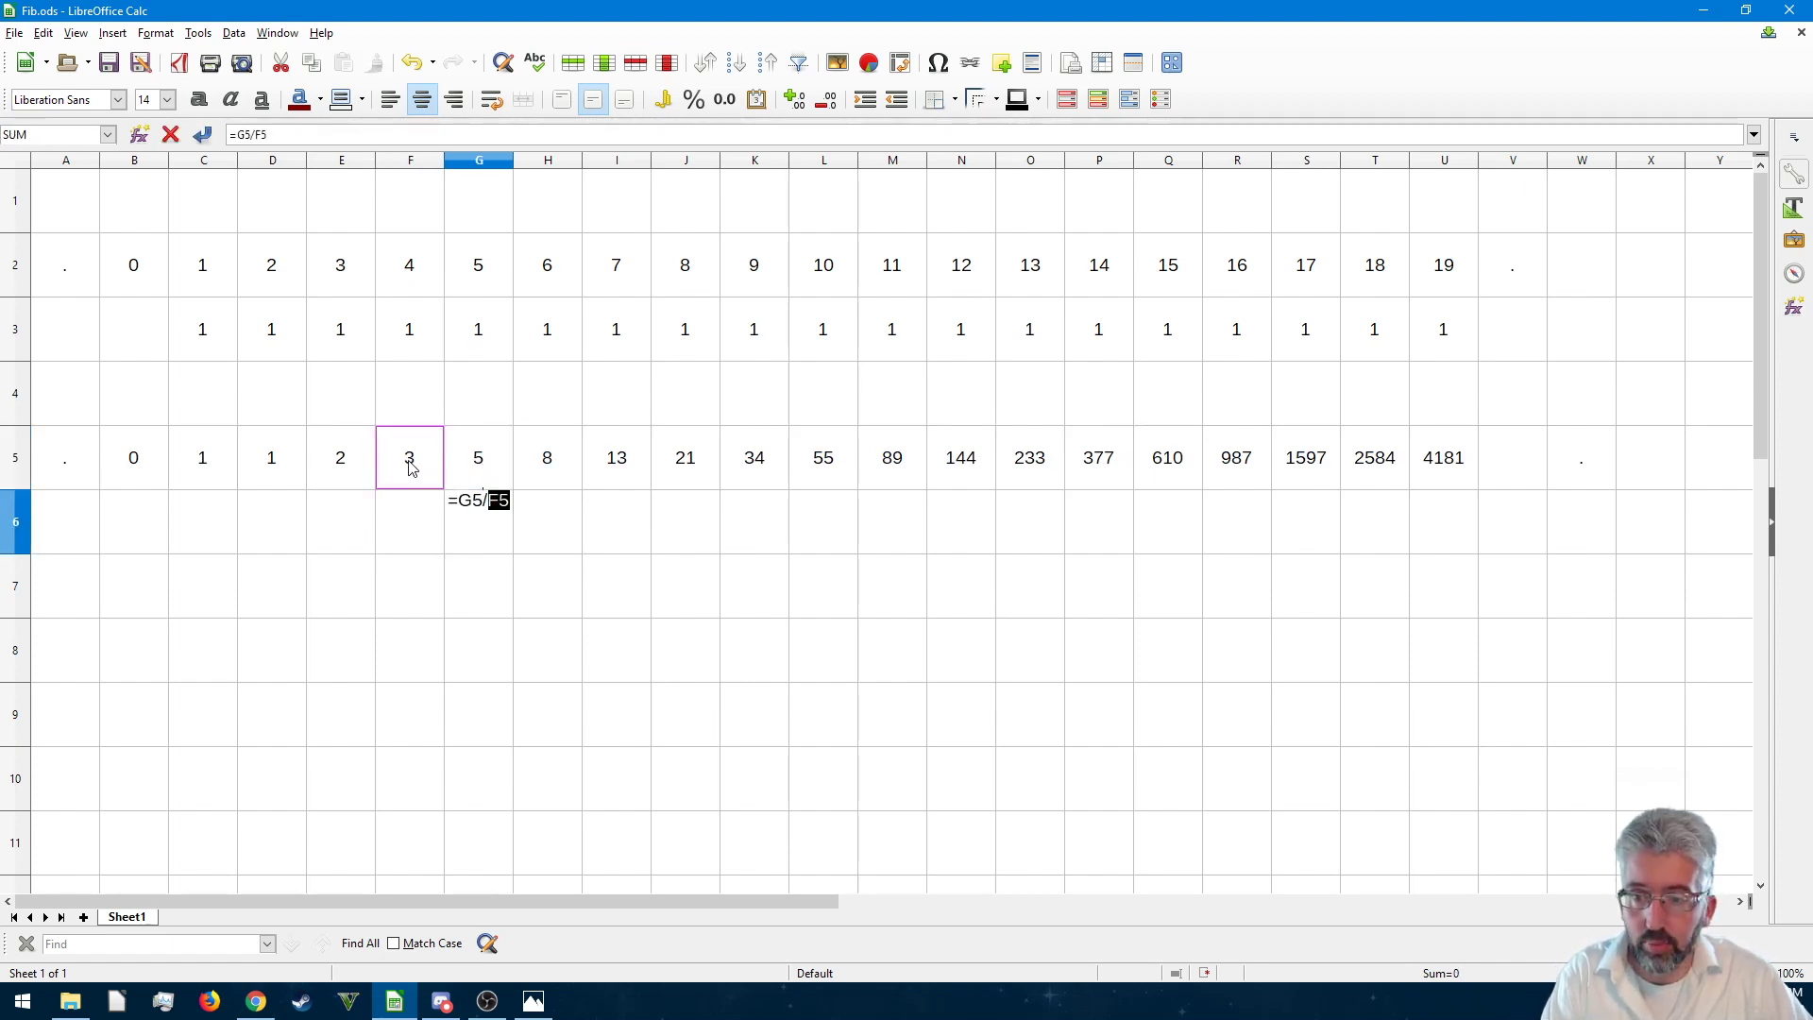
key(Return)
- Copy the ratio formula across row 6 to U6, converging to 1.618
click(476, 529)
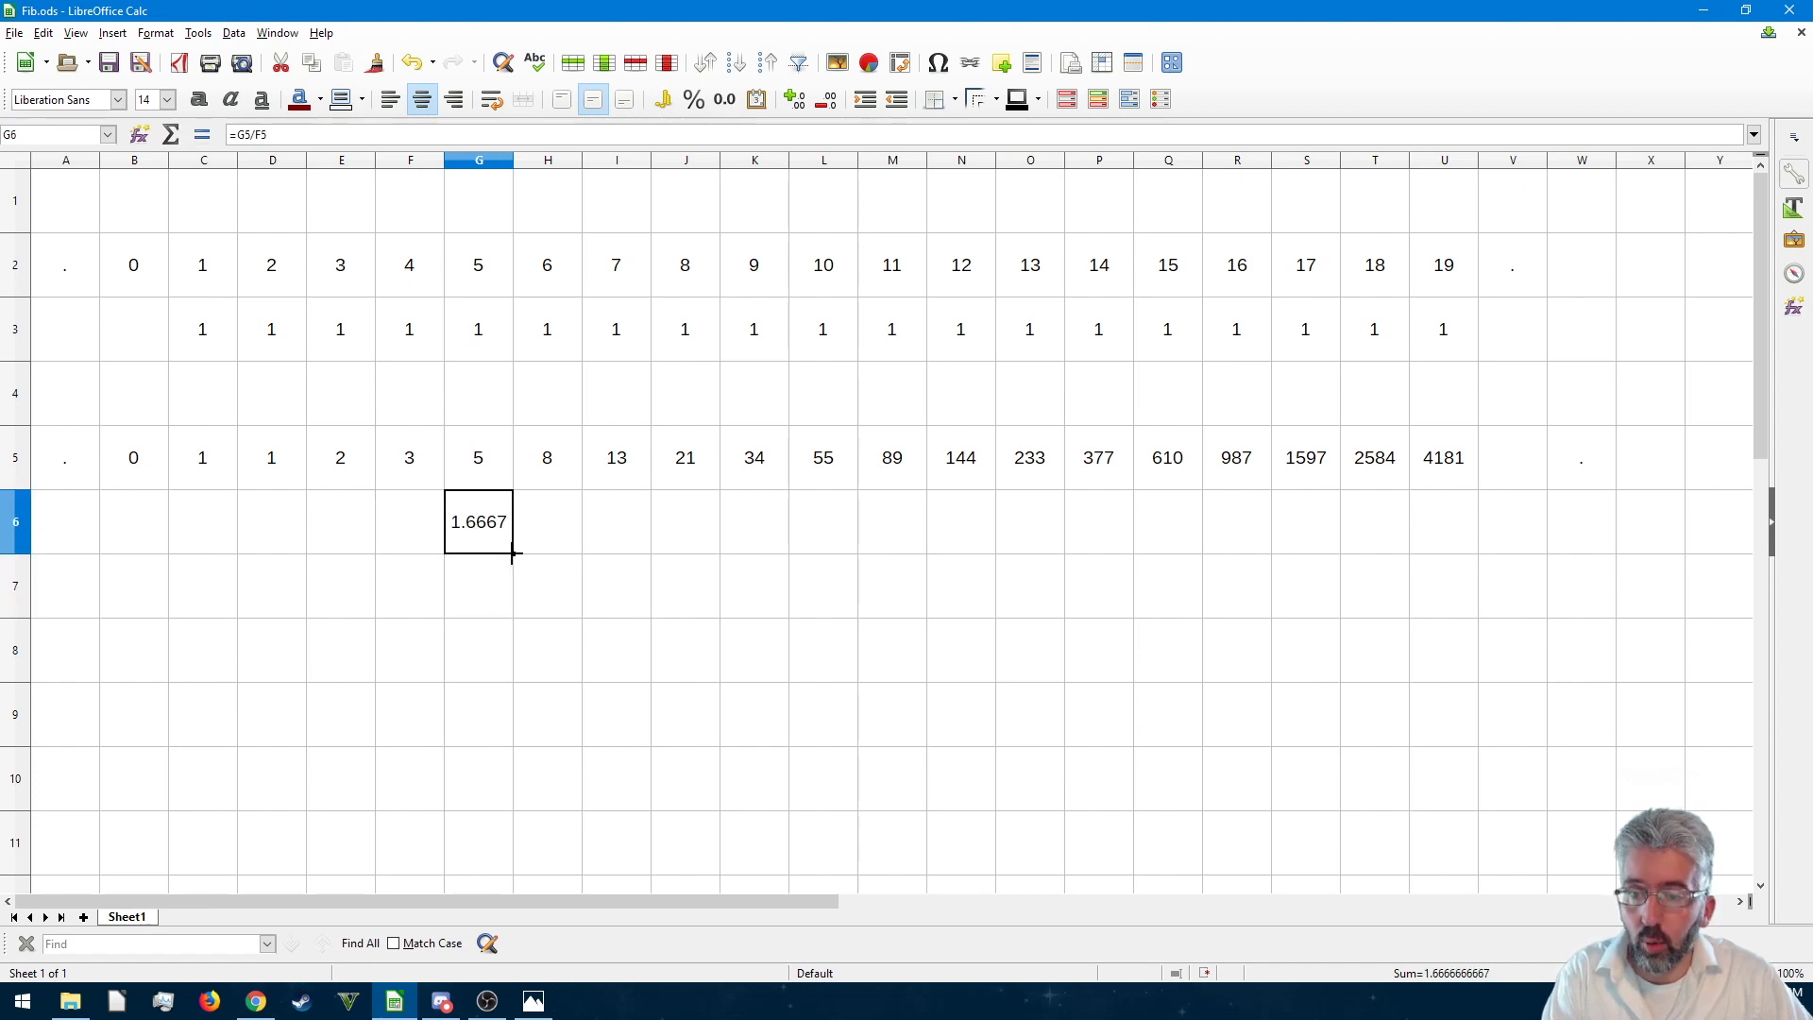
drag(513, 555, 1476, 575)
click(1513, 538)
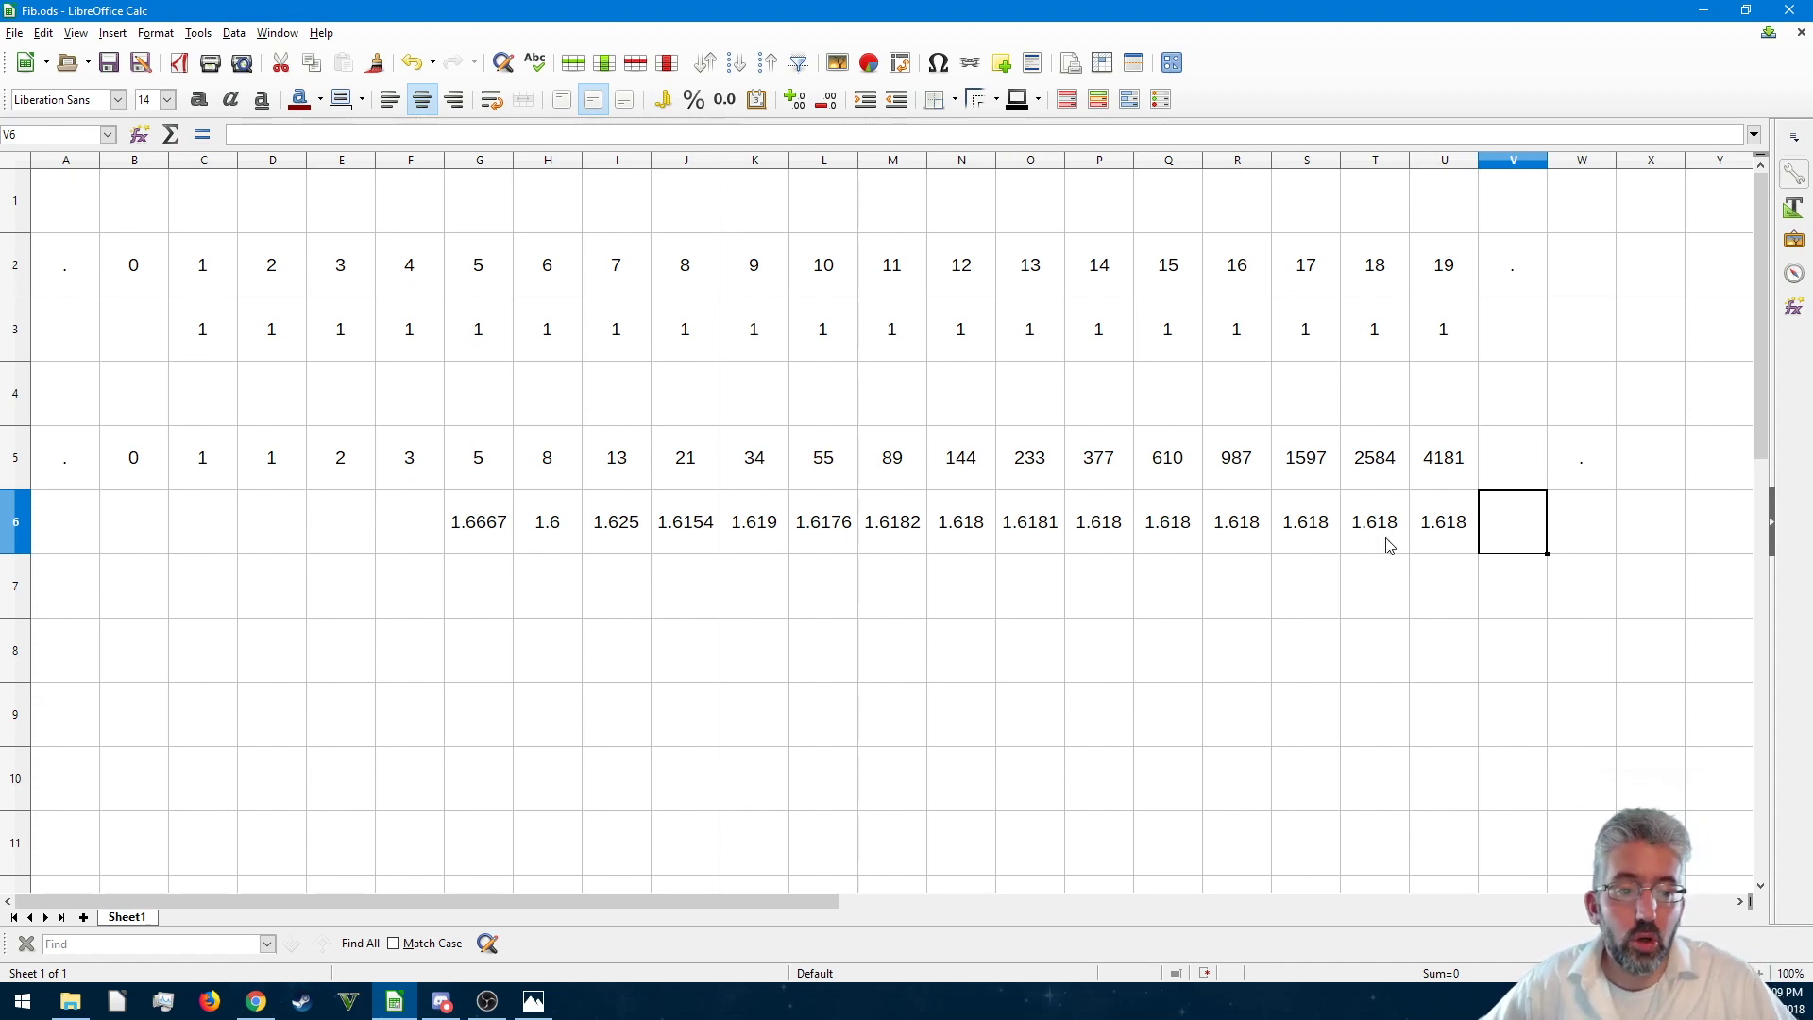
- Enter =U5/T5 in W6 to show 61.80%, then check the formulas in row 5
click(1558, 526)
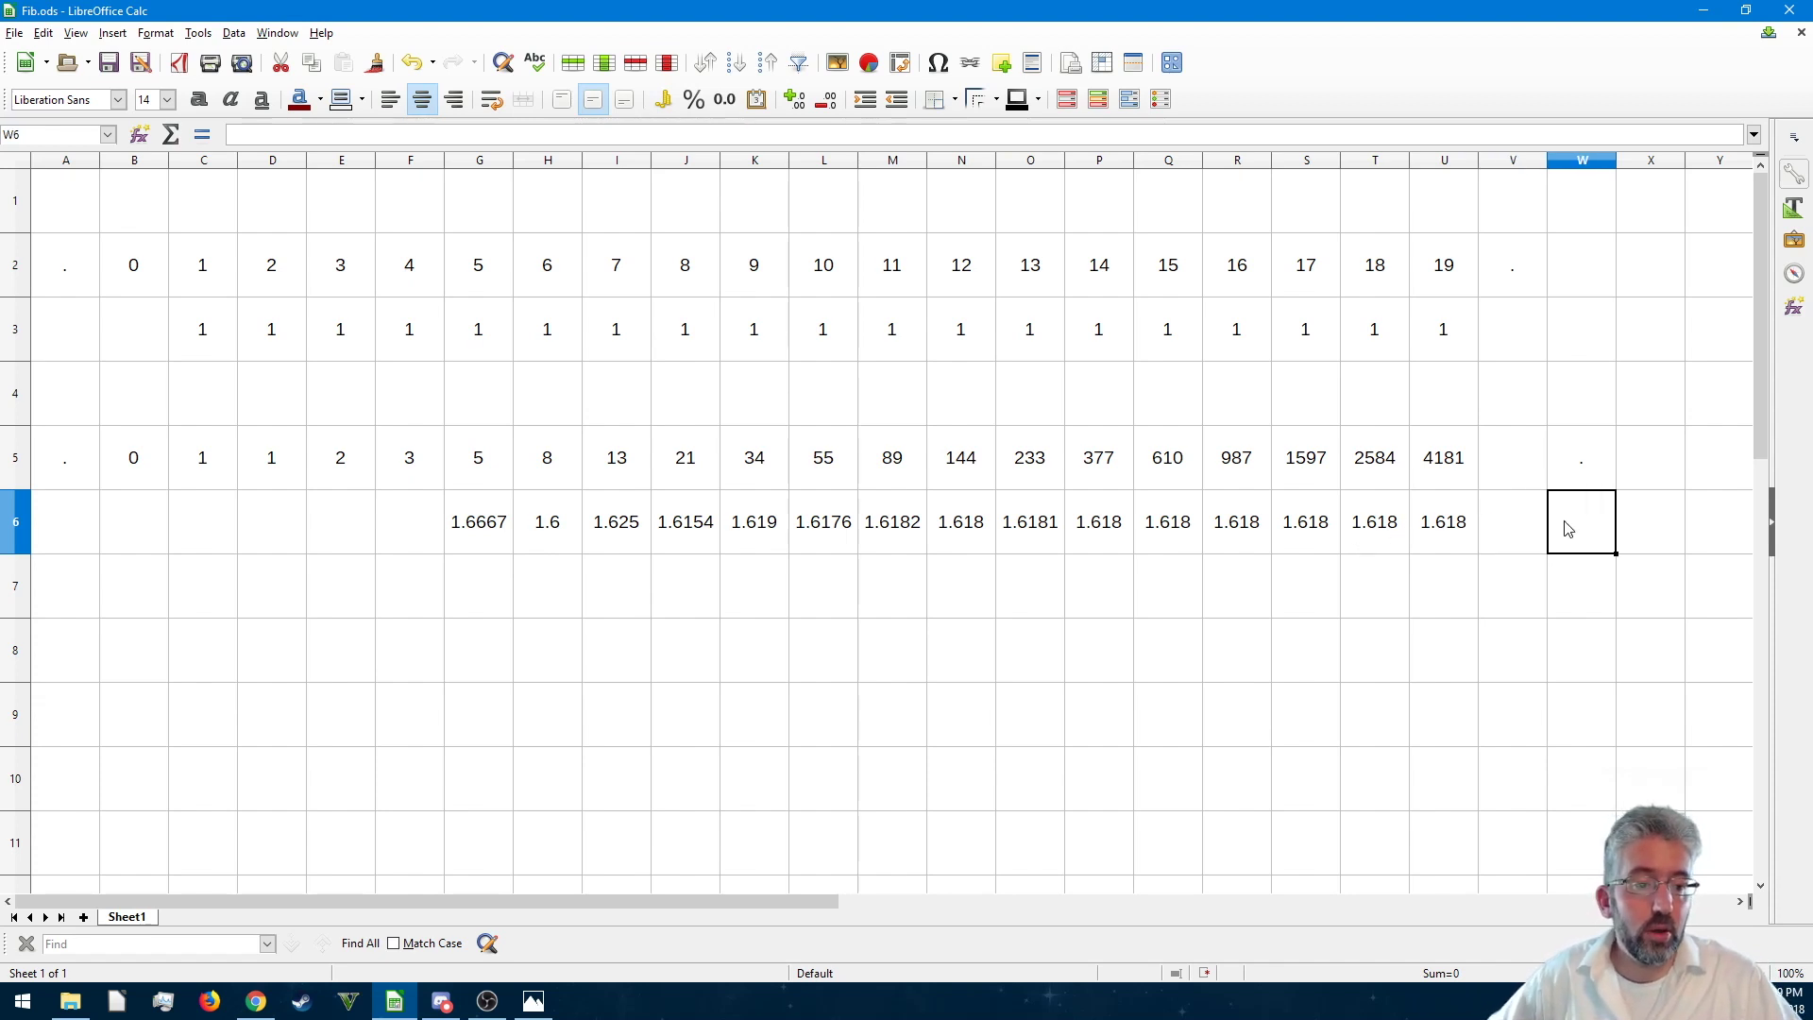
text(=U5/T5)
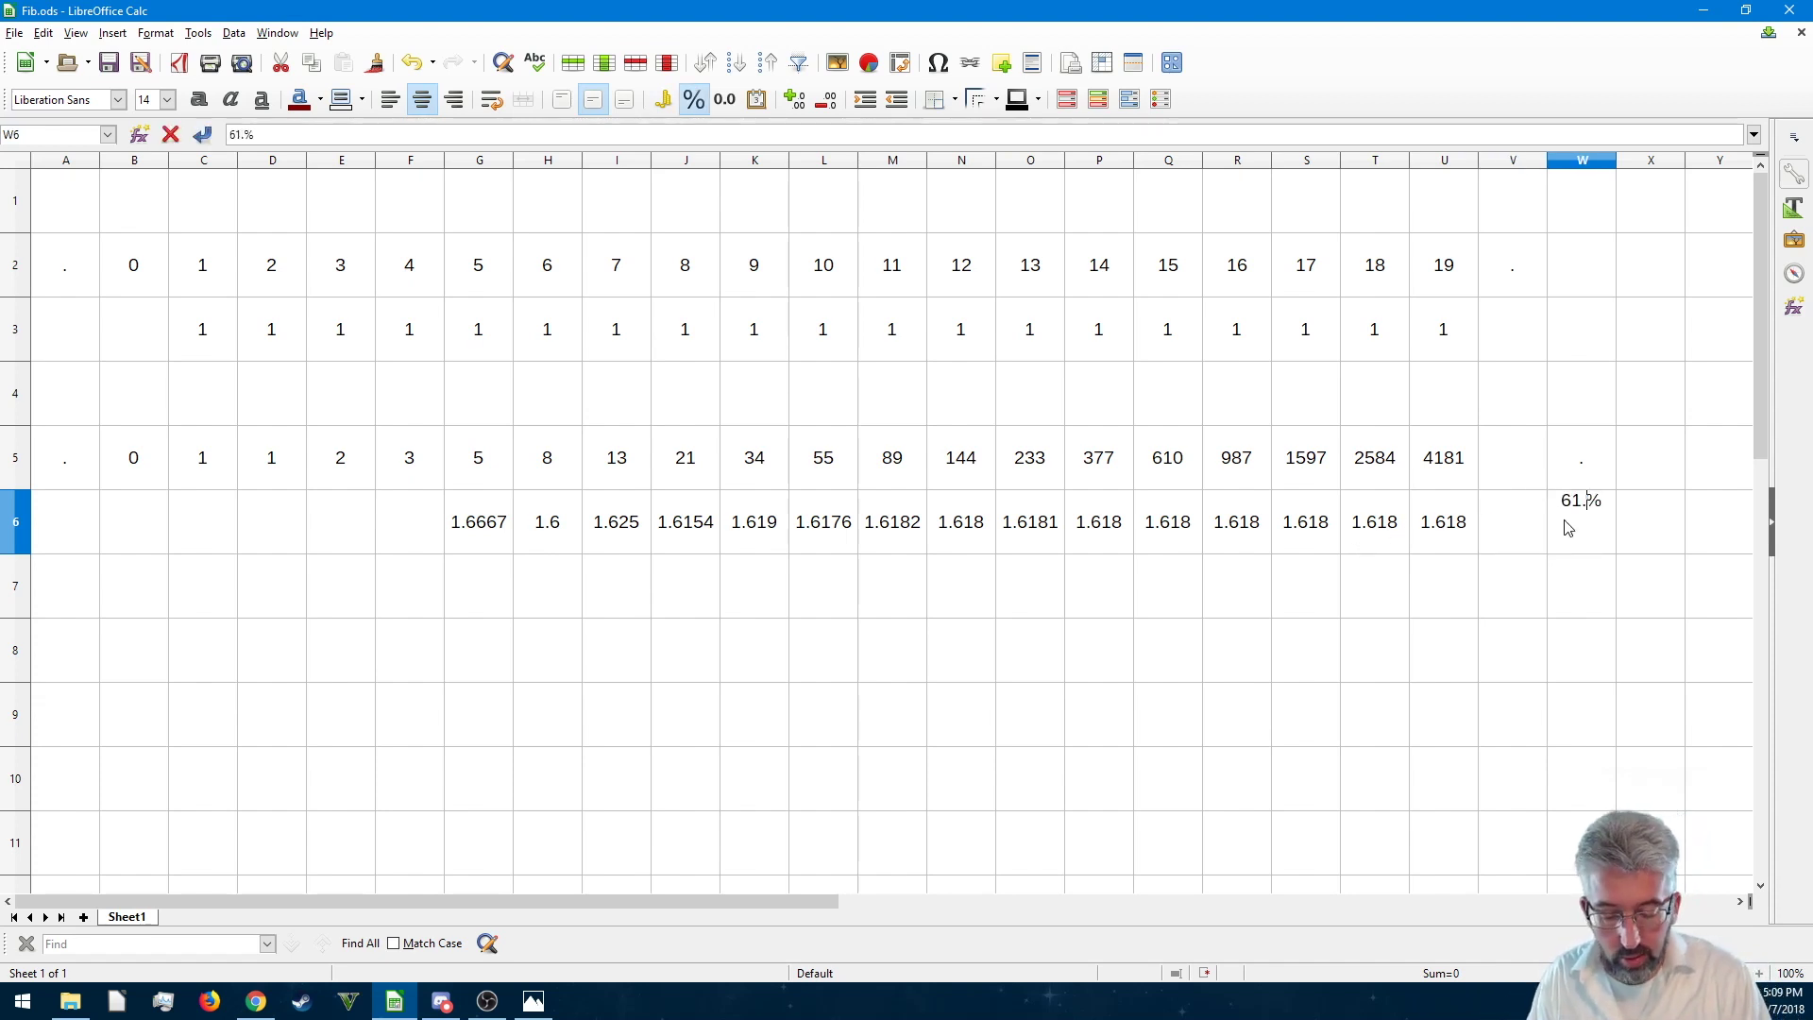
key(Return)
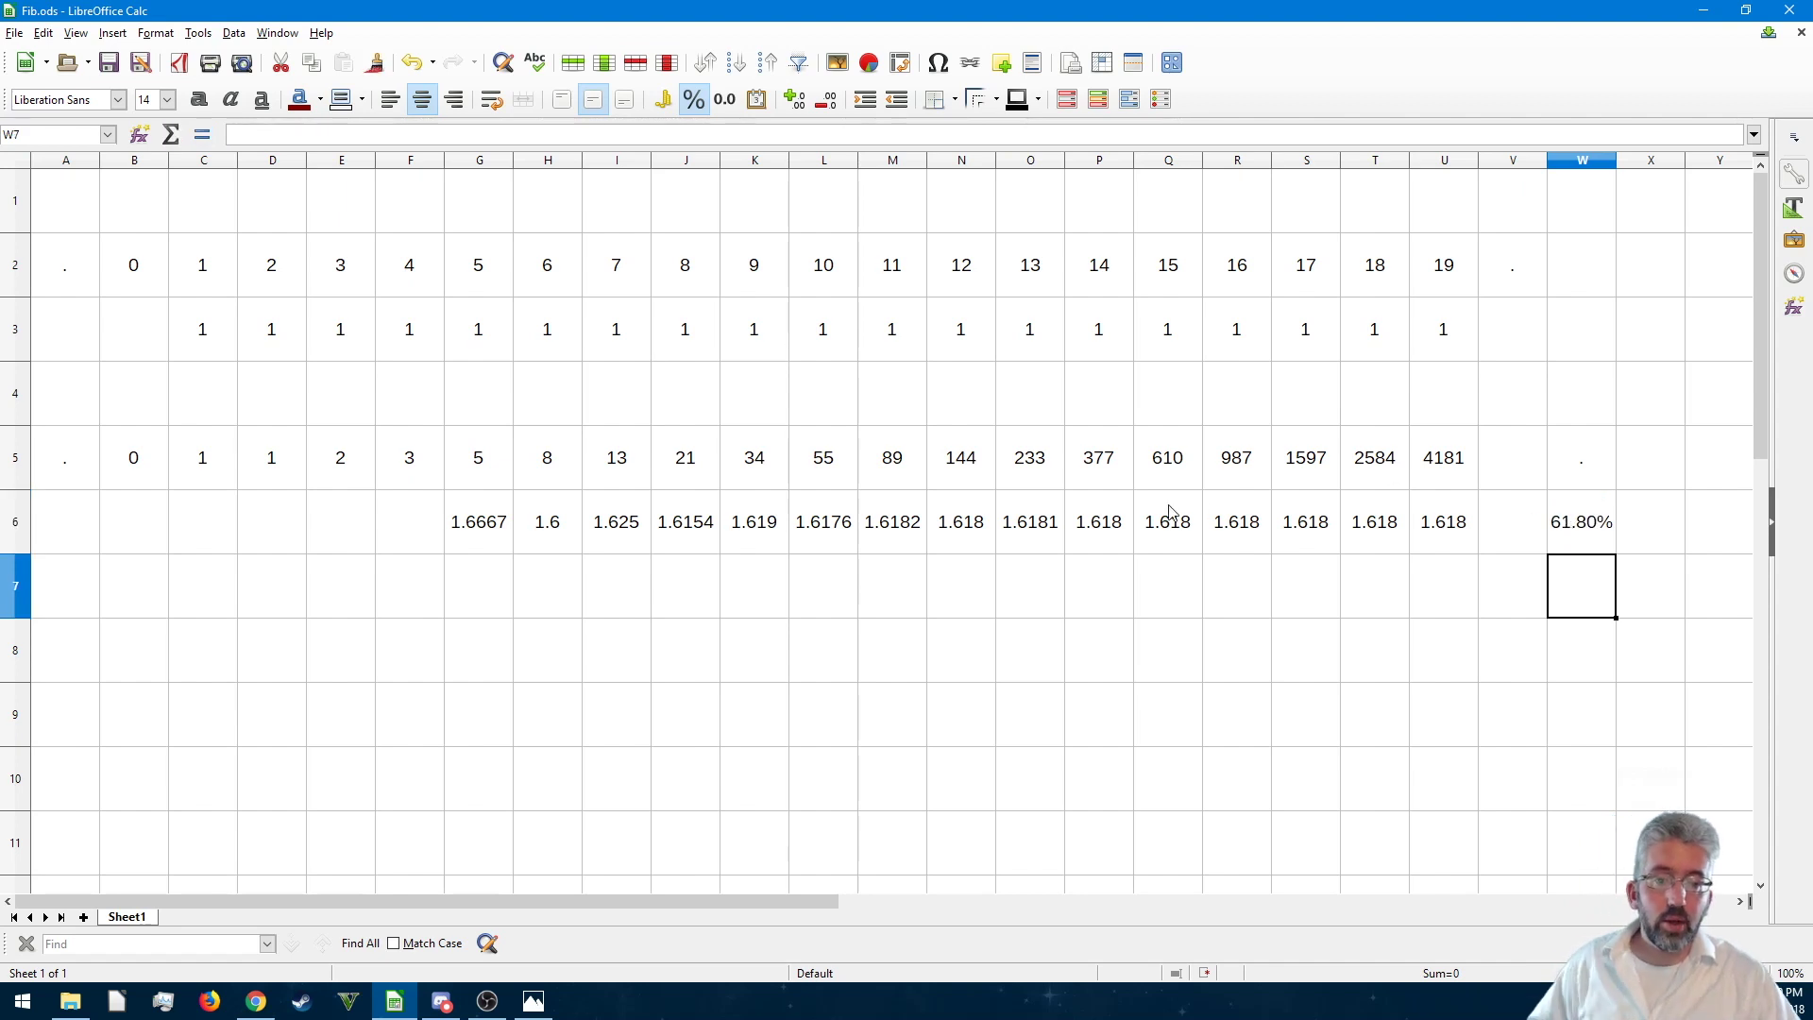
click(1037, 480)
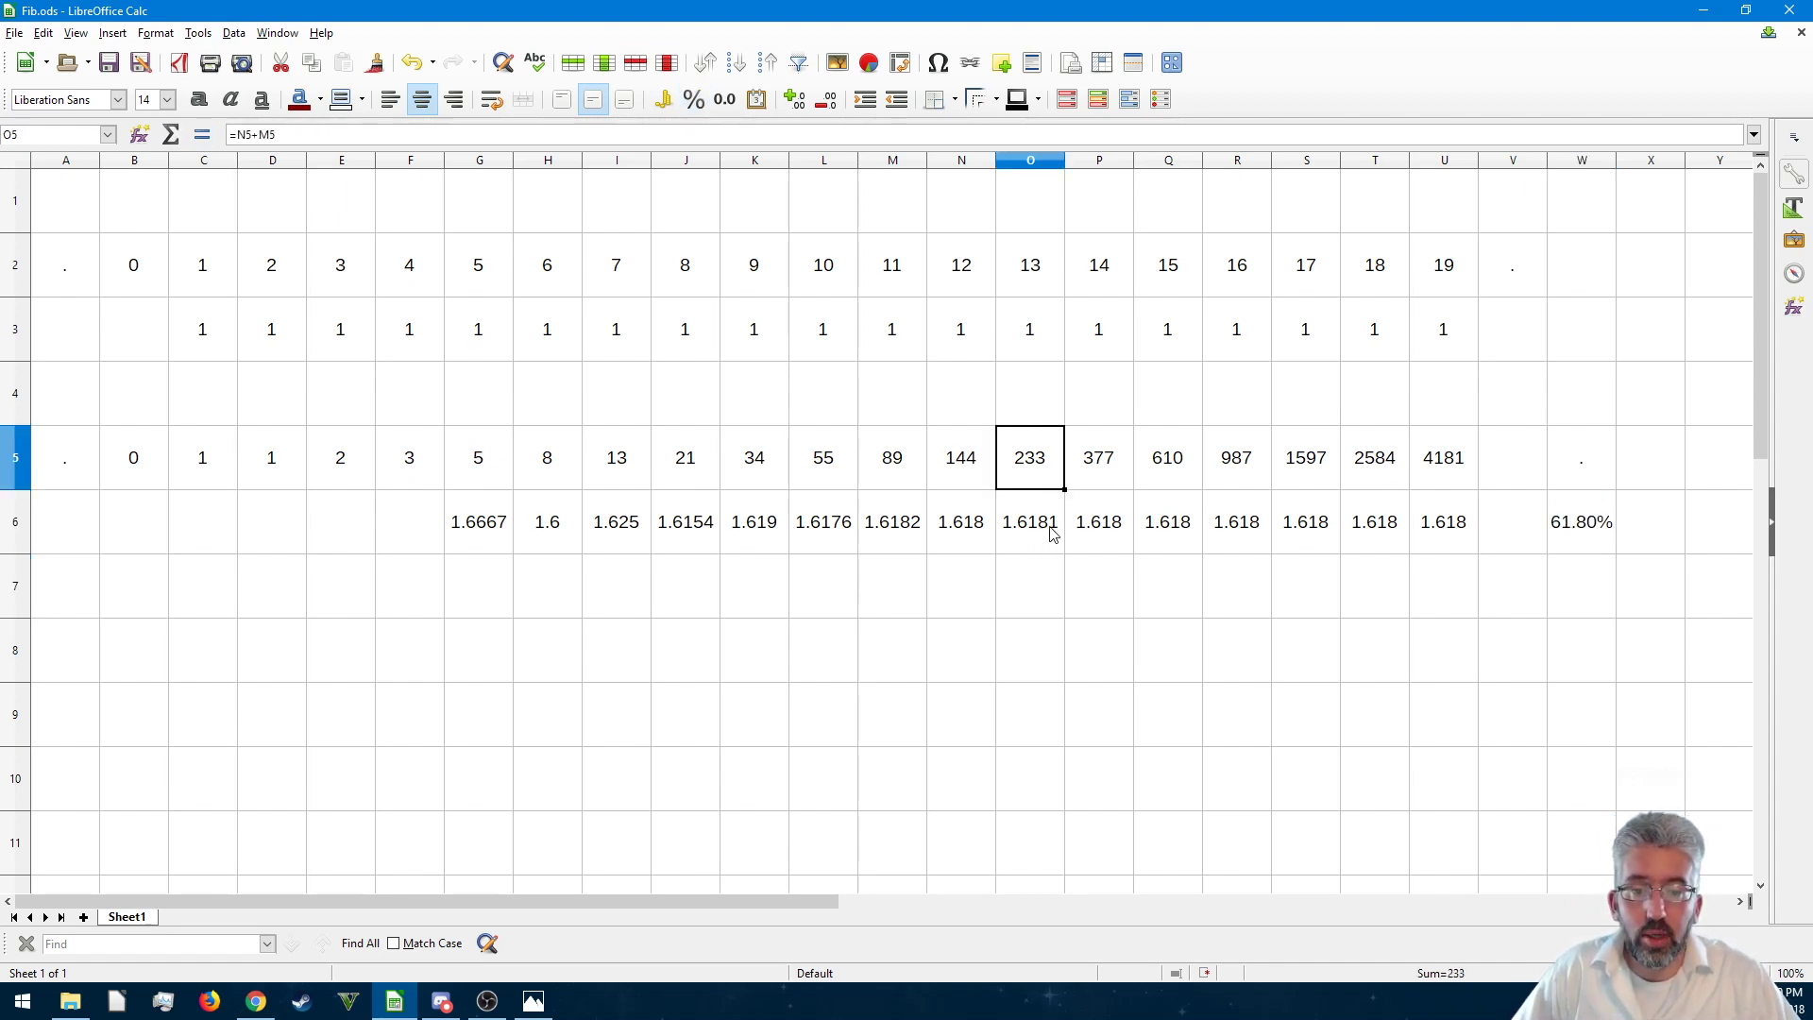
click(1104, 478)
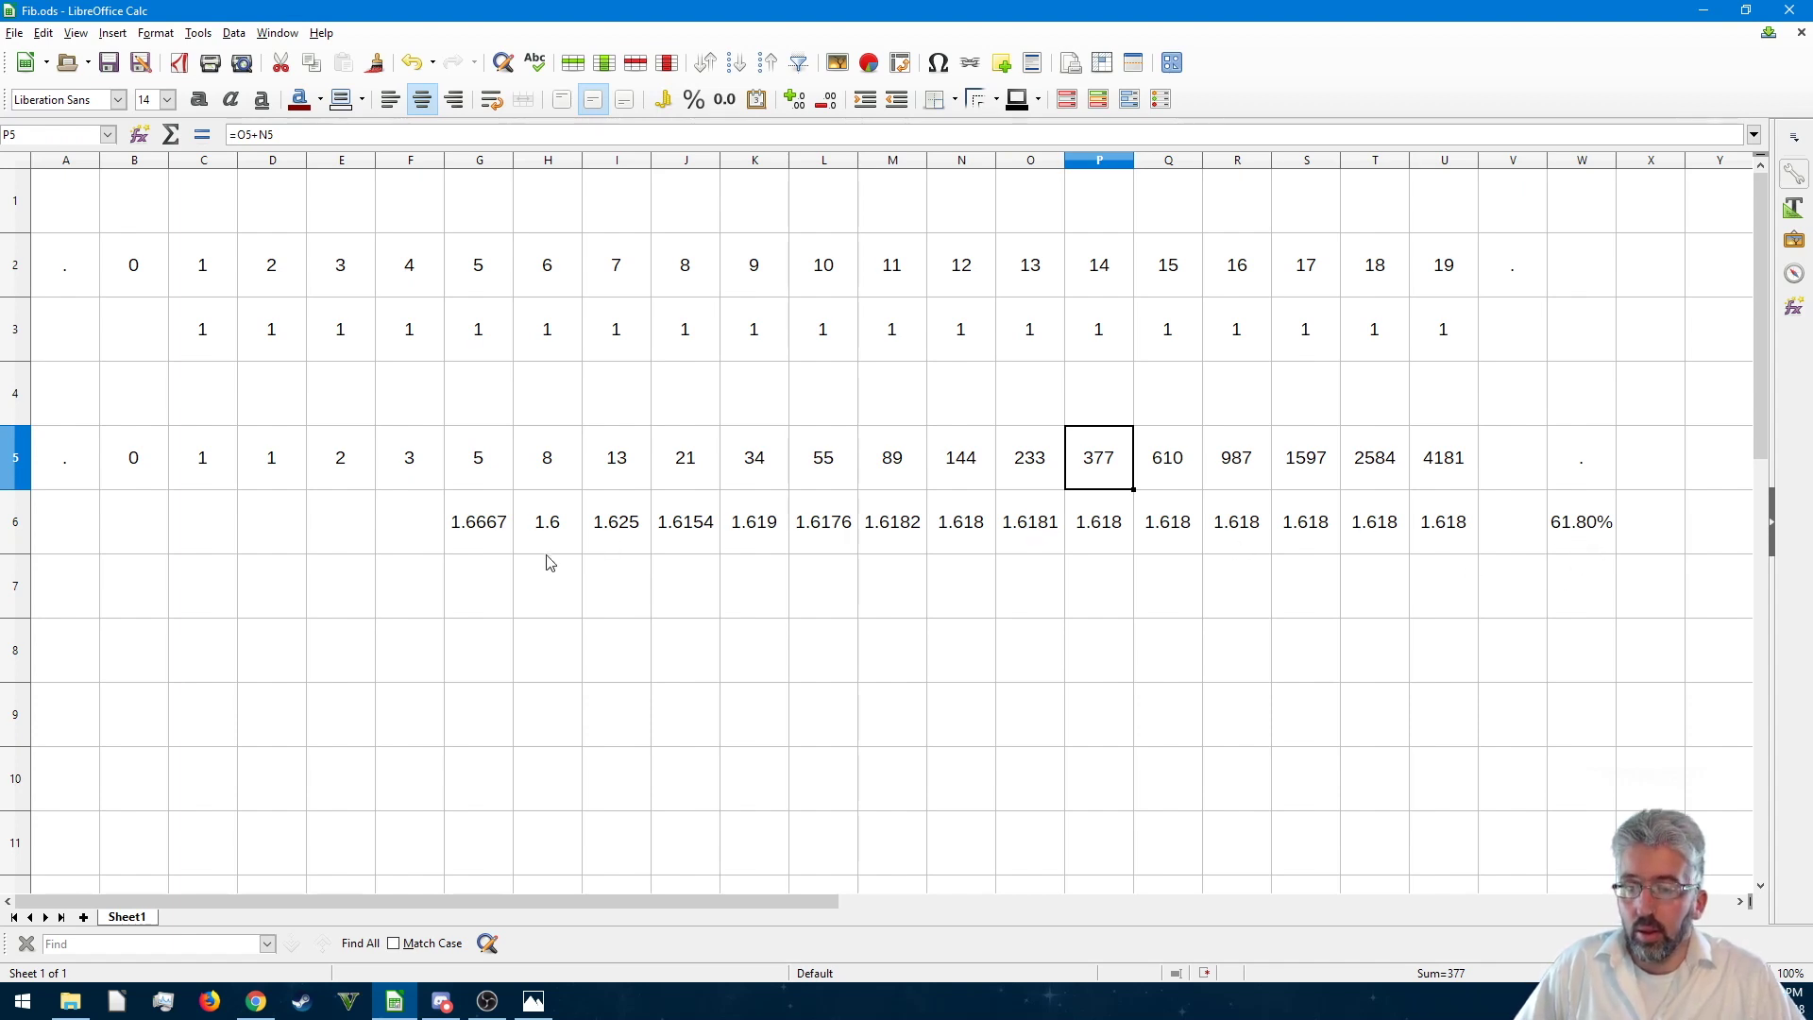
- Enter =G5/H5 in G7 (0.625) and copy it left to B7 and right to U7
click(483, 595)
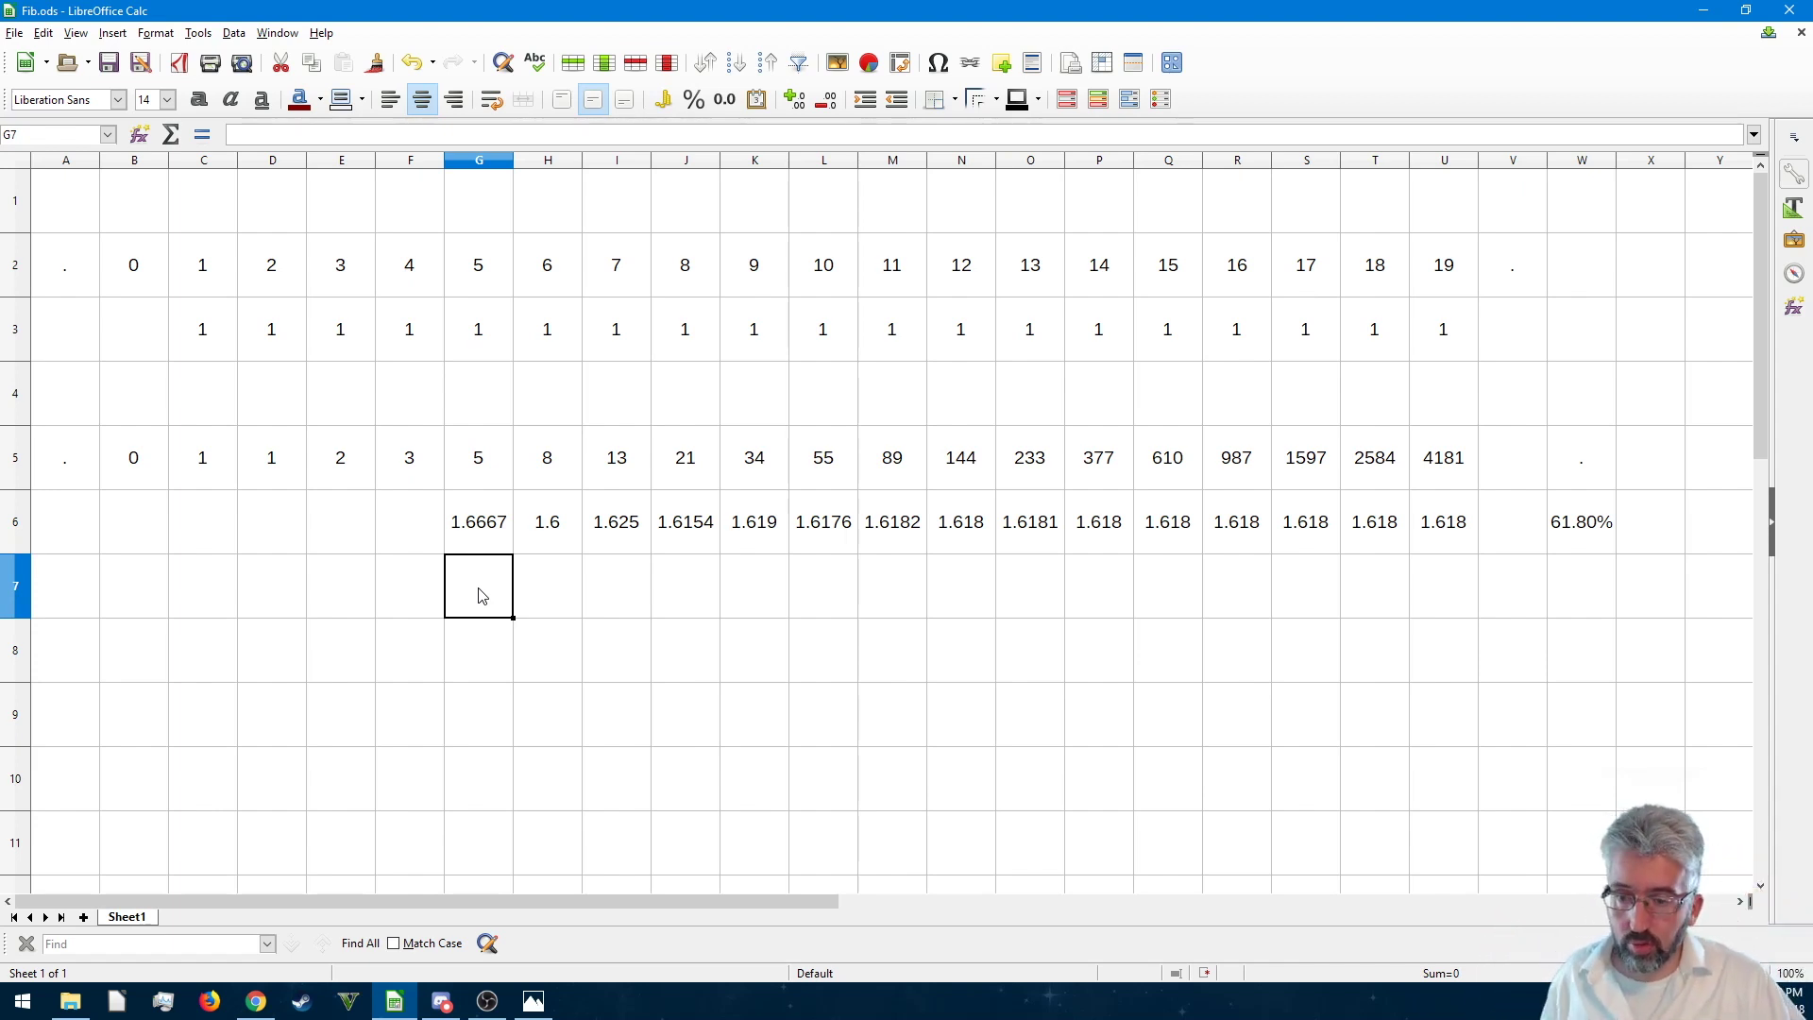
text(=)
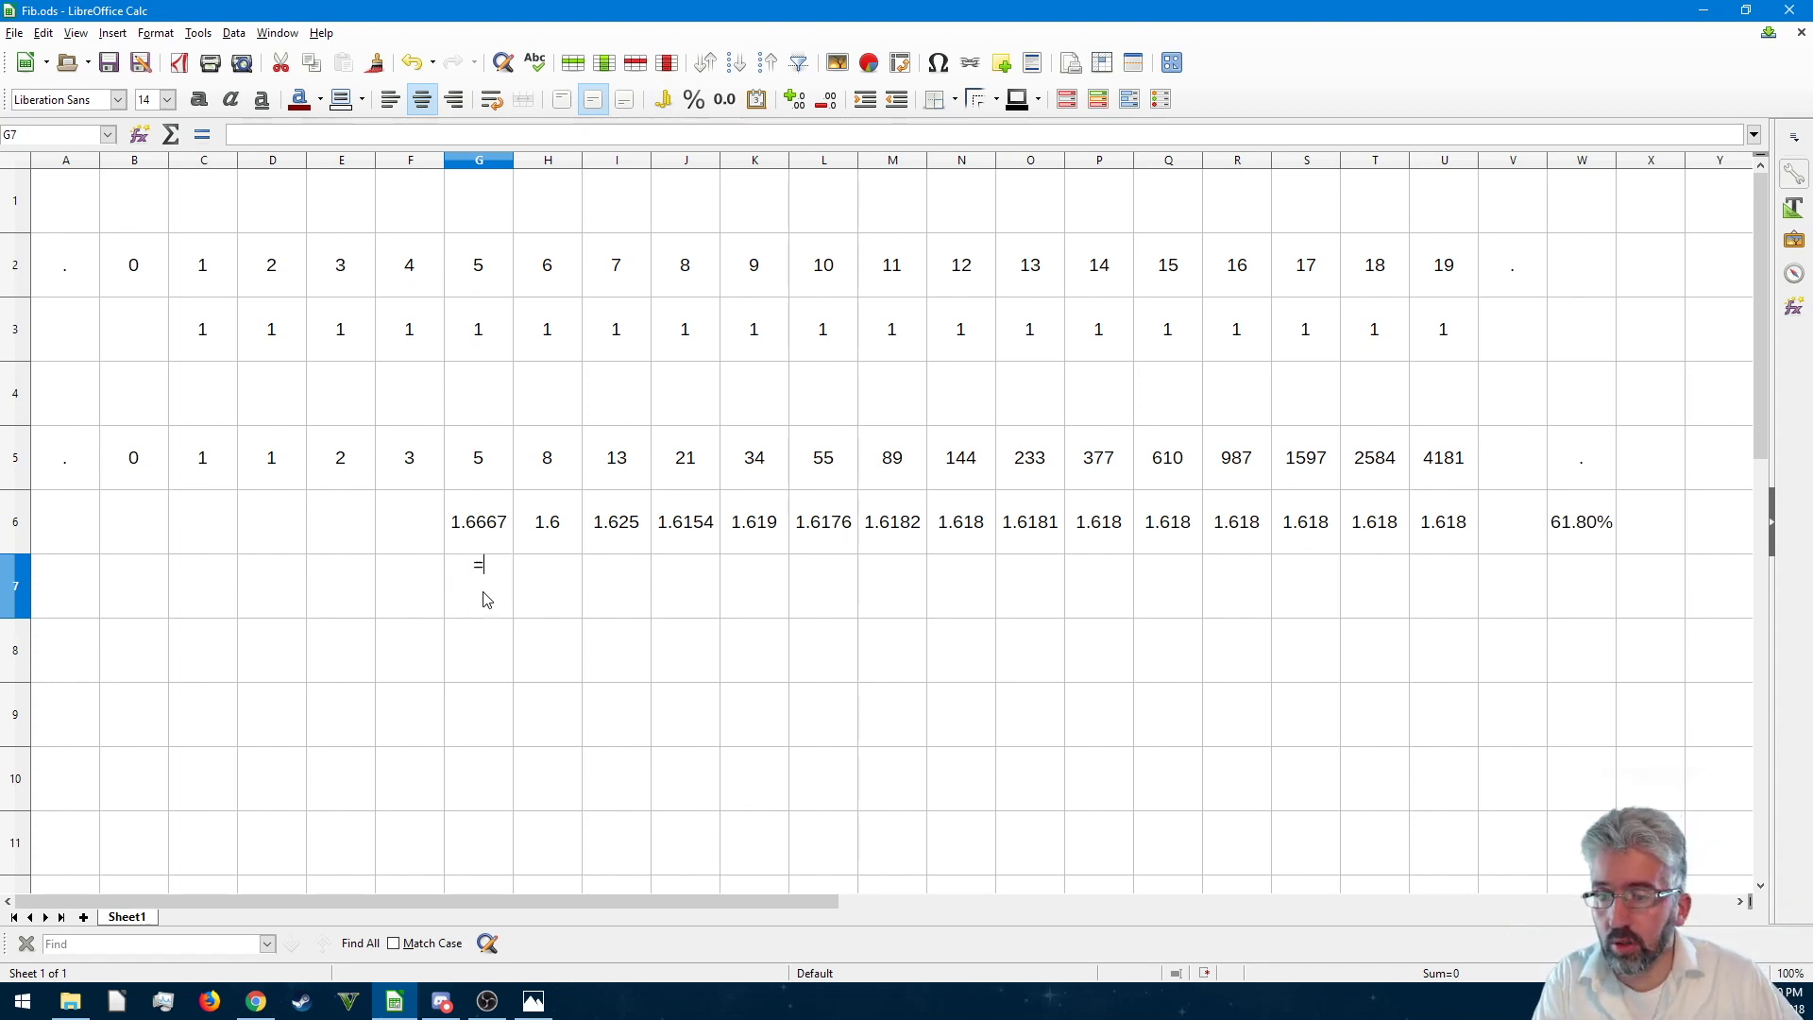
click(479, 460)
text(/)
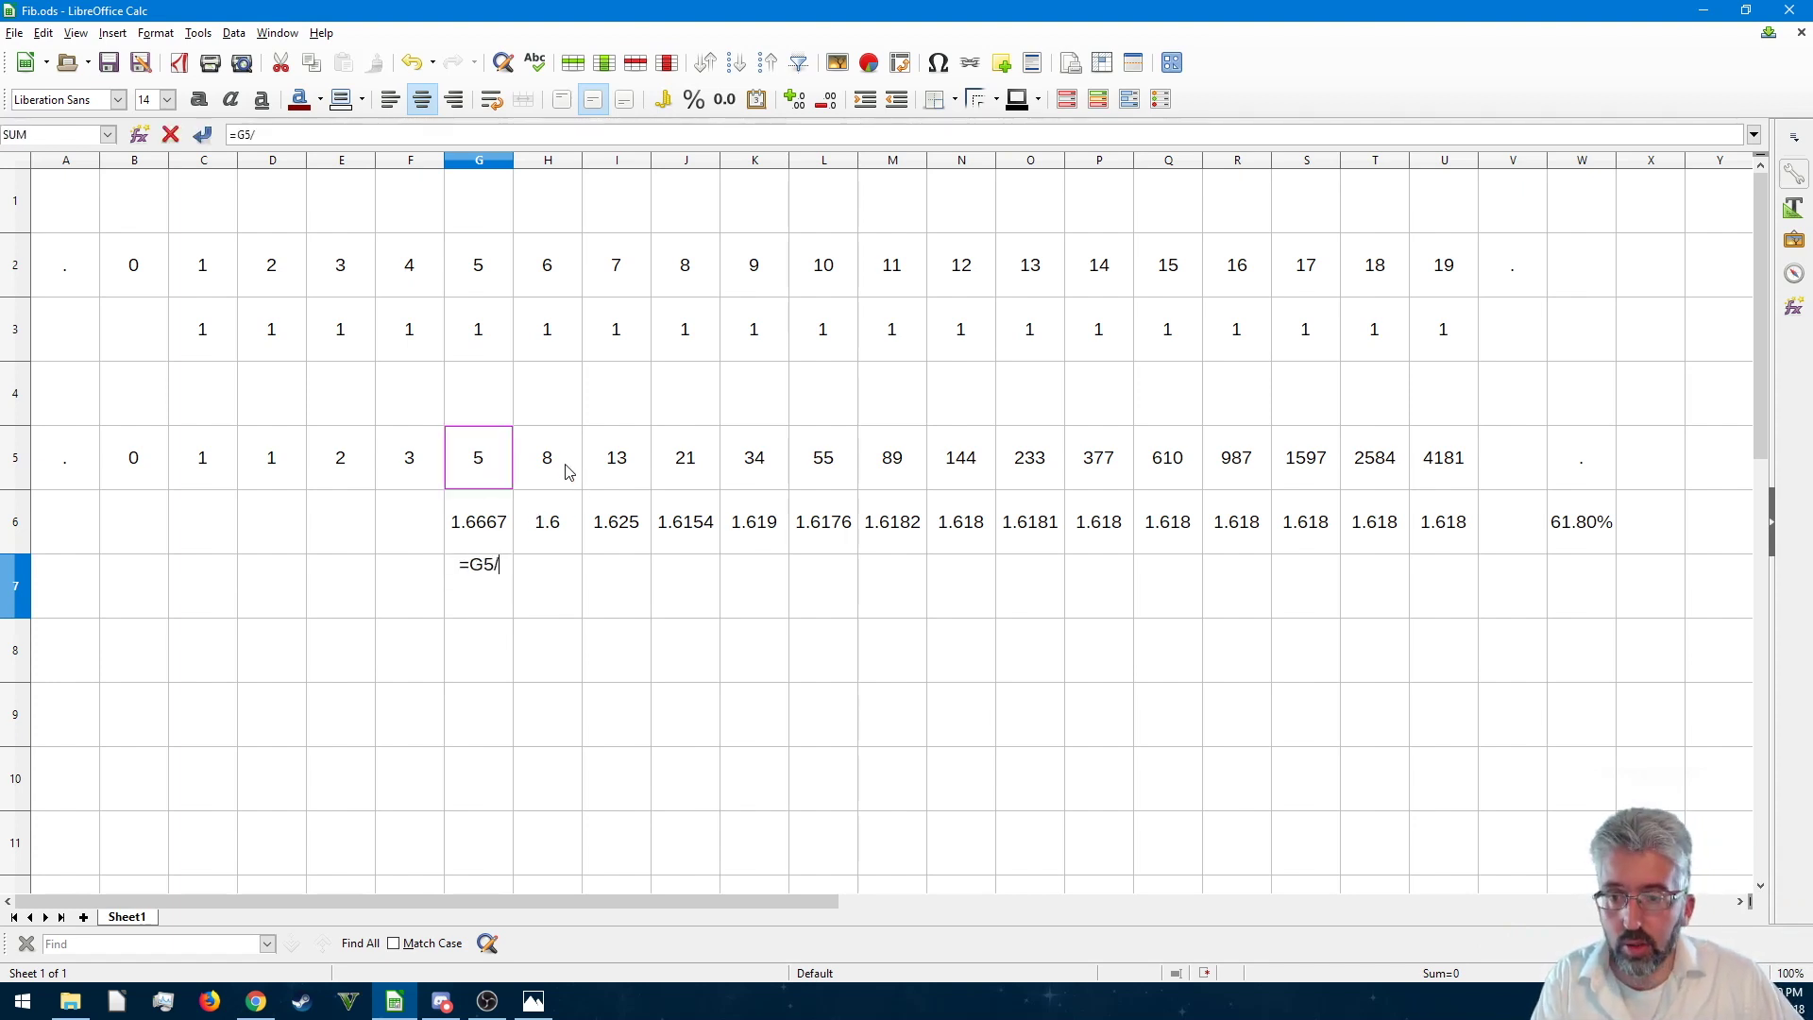
click(566, 470)
key(Return)
key(Up)
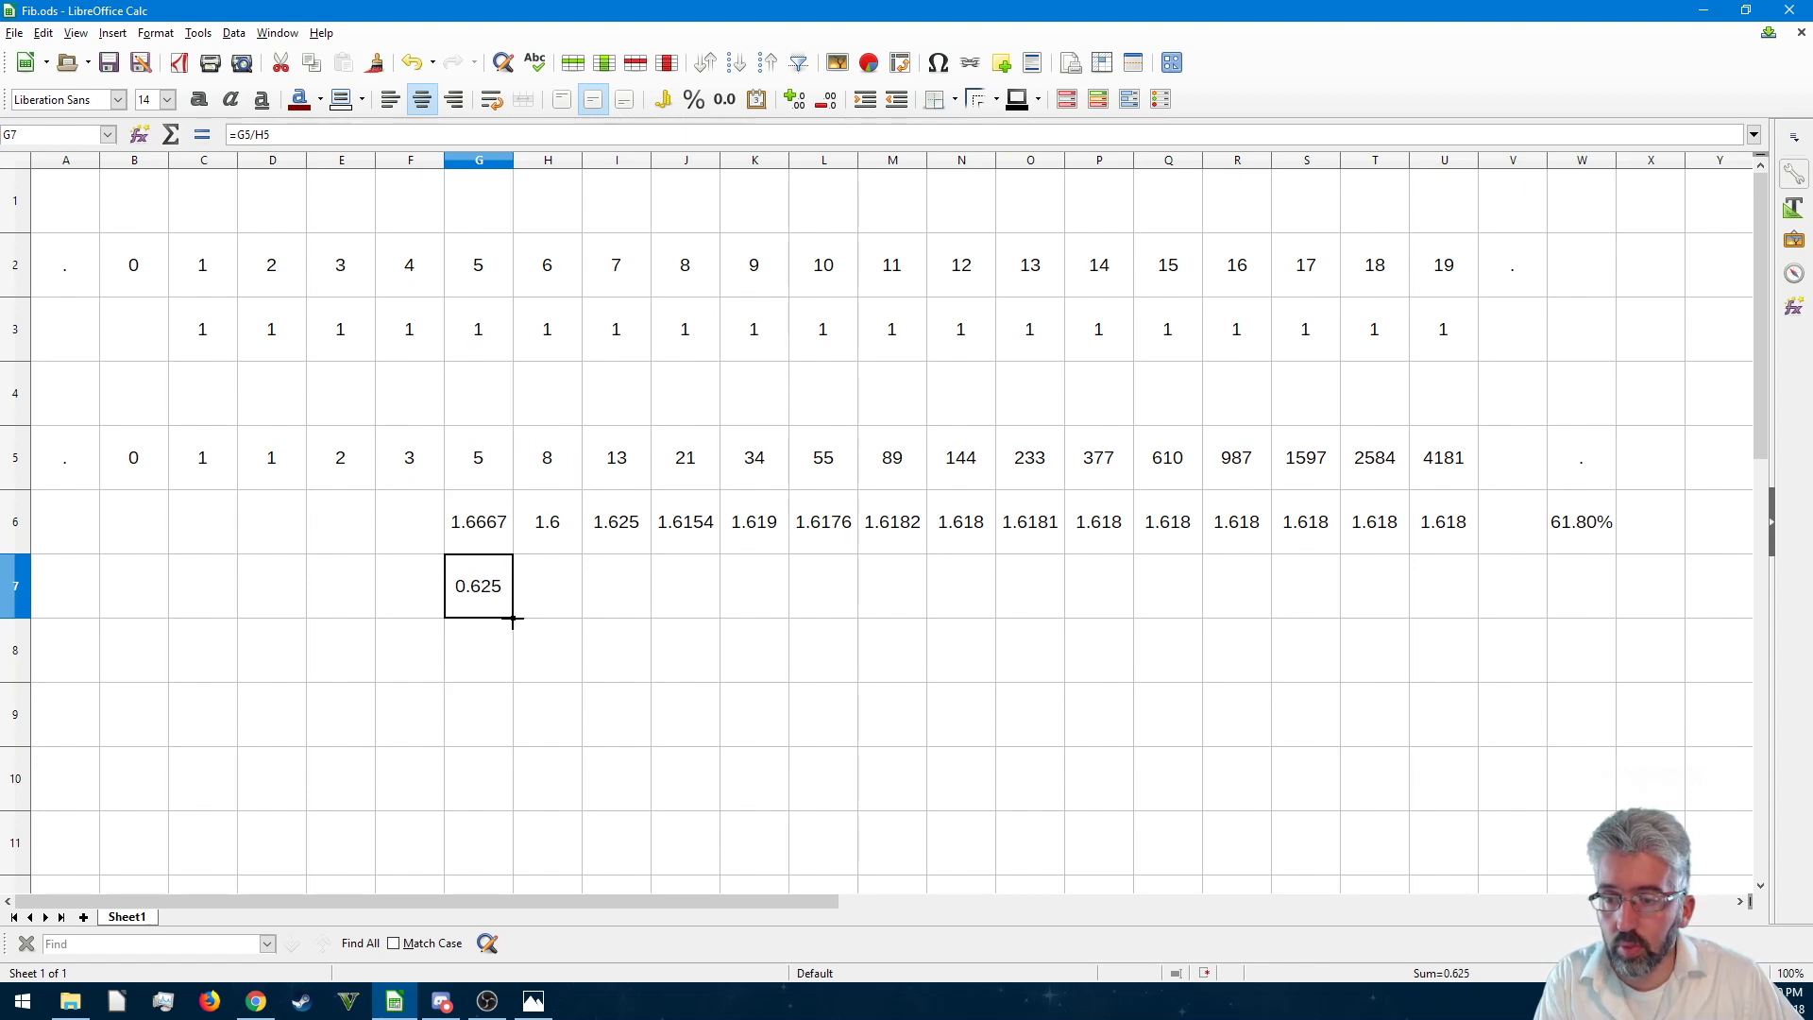
drag(511, 621, 127, 616)
drag(514, 618, 1463, 616)
- Delete the #DIV/0! error in U7 and paste 61.80% into W7
click(1468, 612)
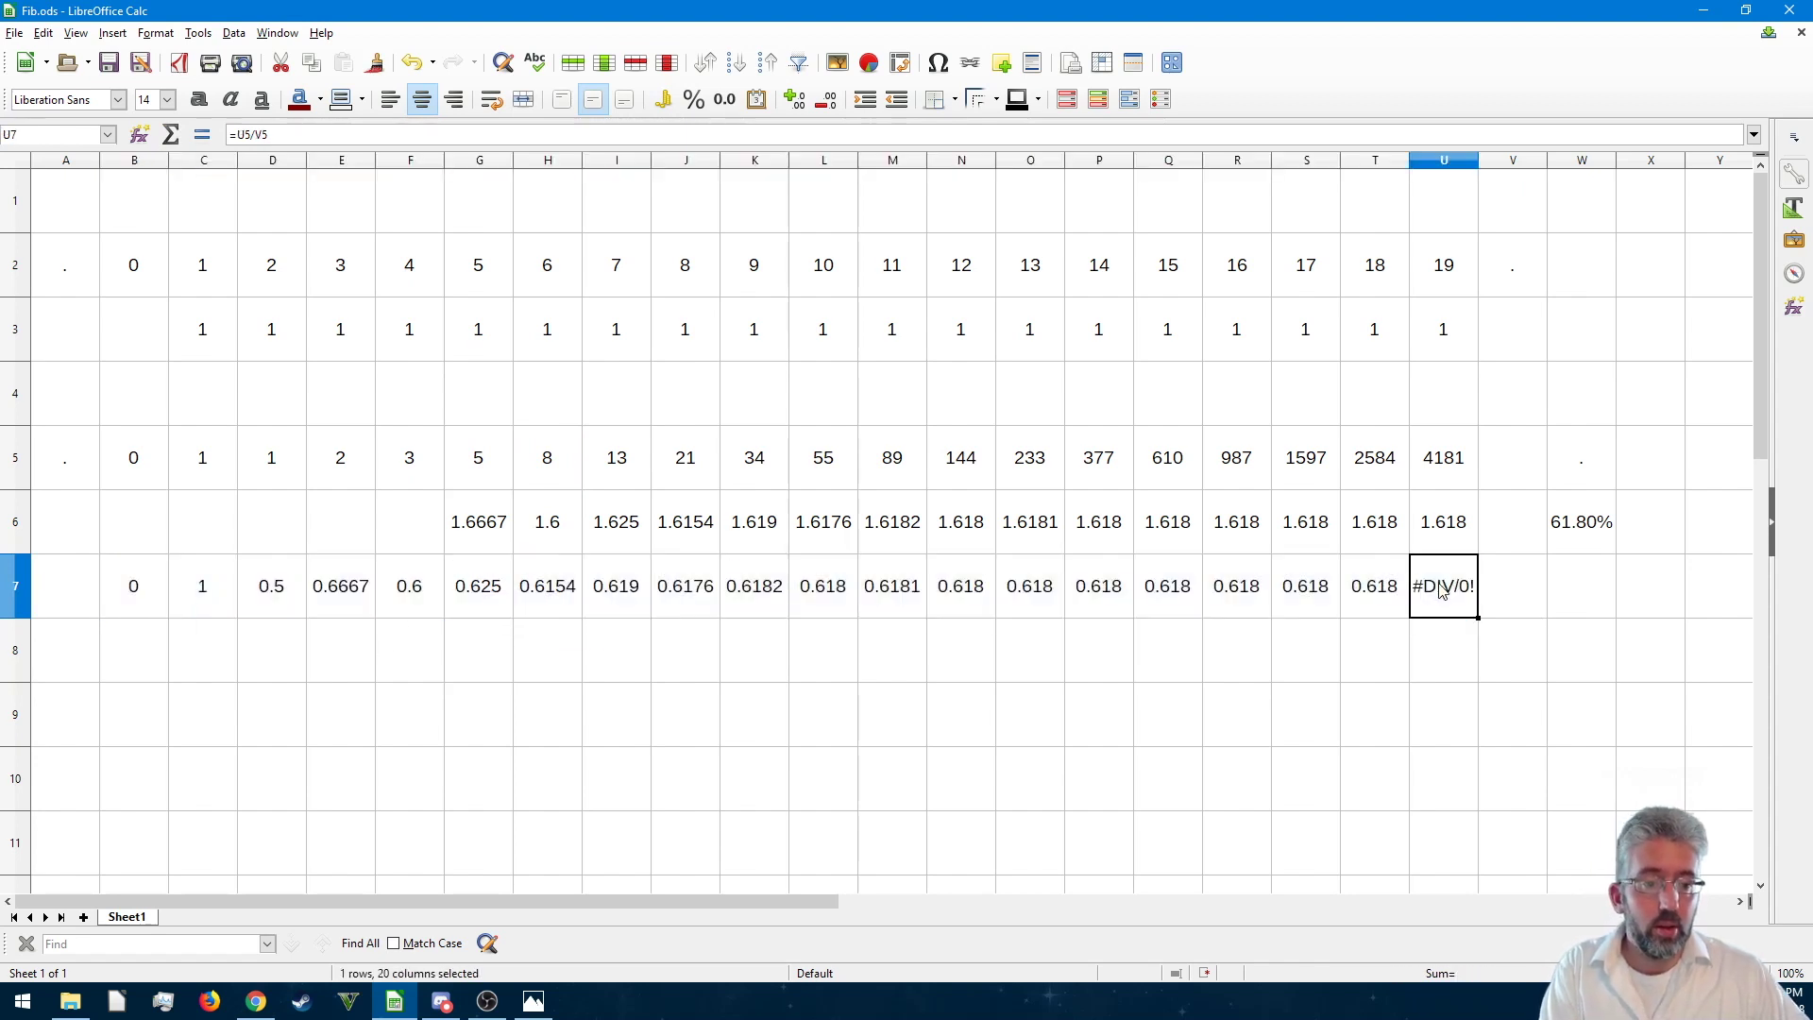
key(Delete)
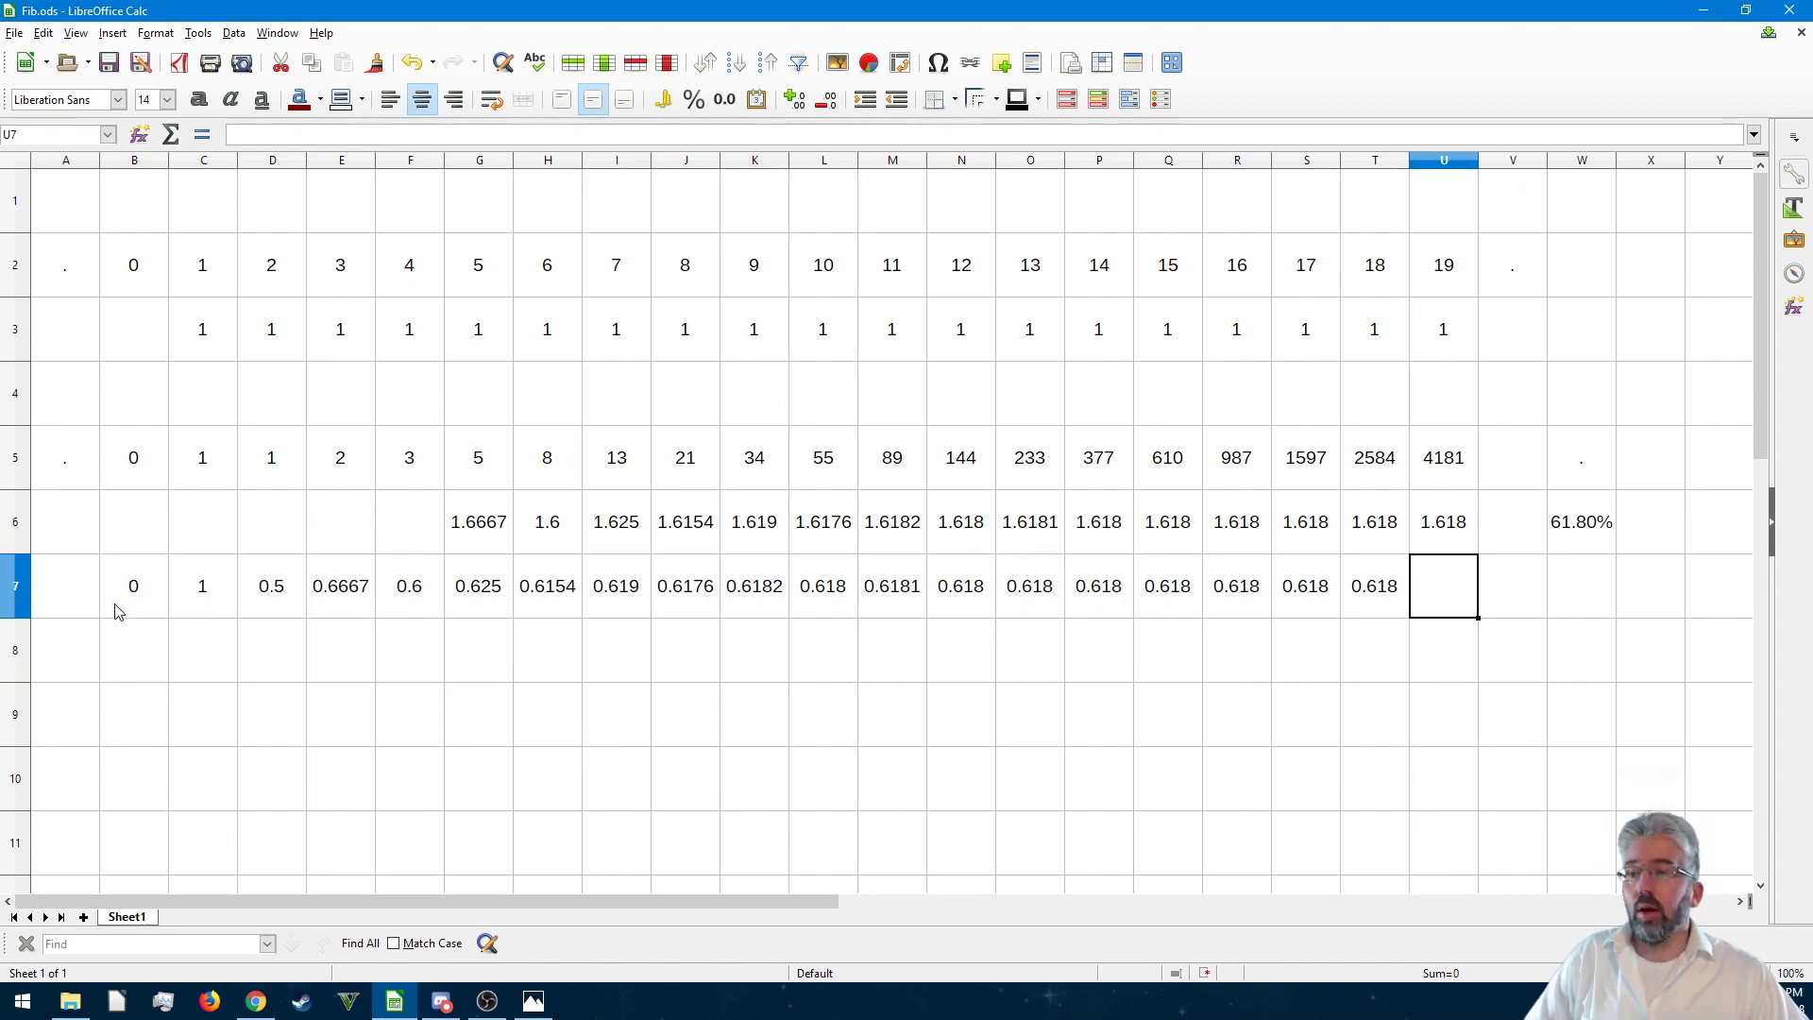
click(1569, 612)
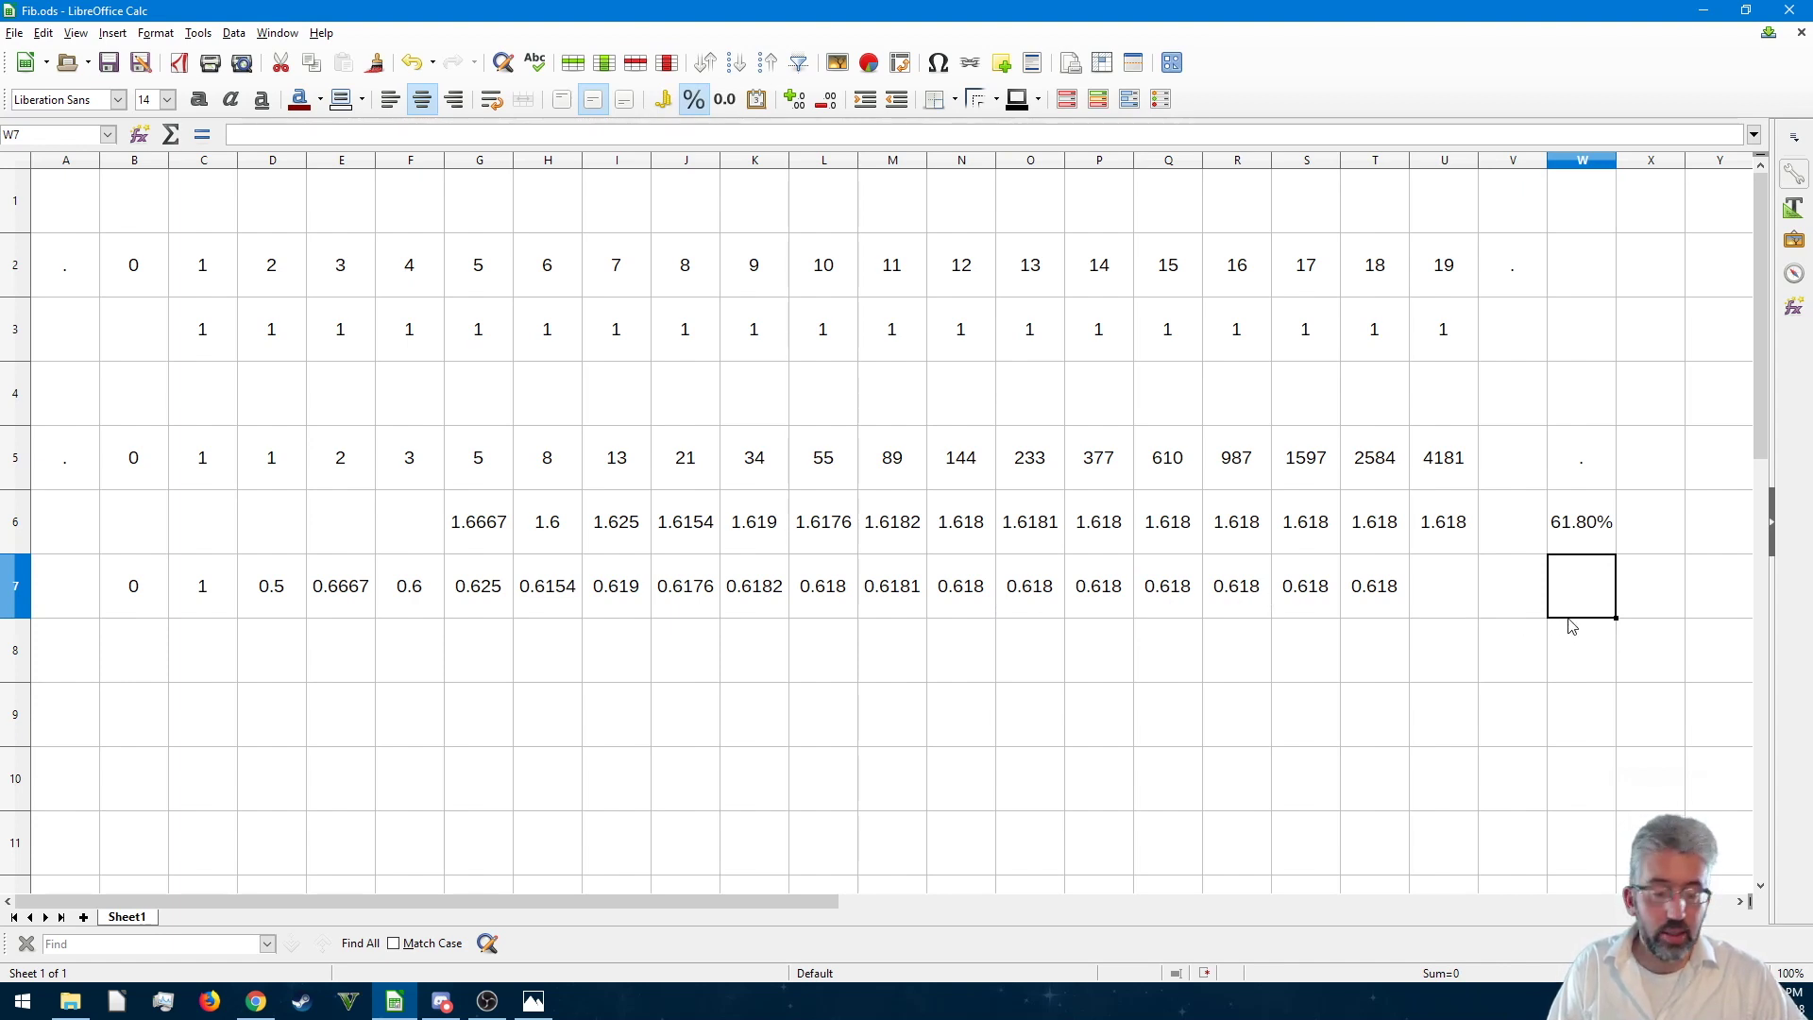
text(61.80%)
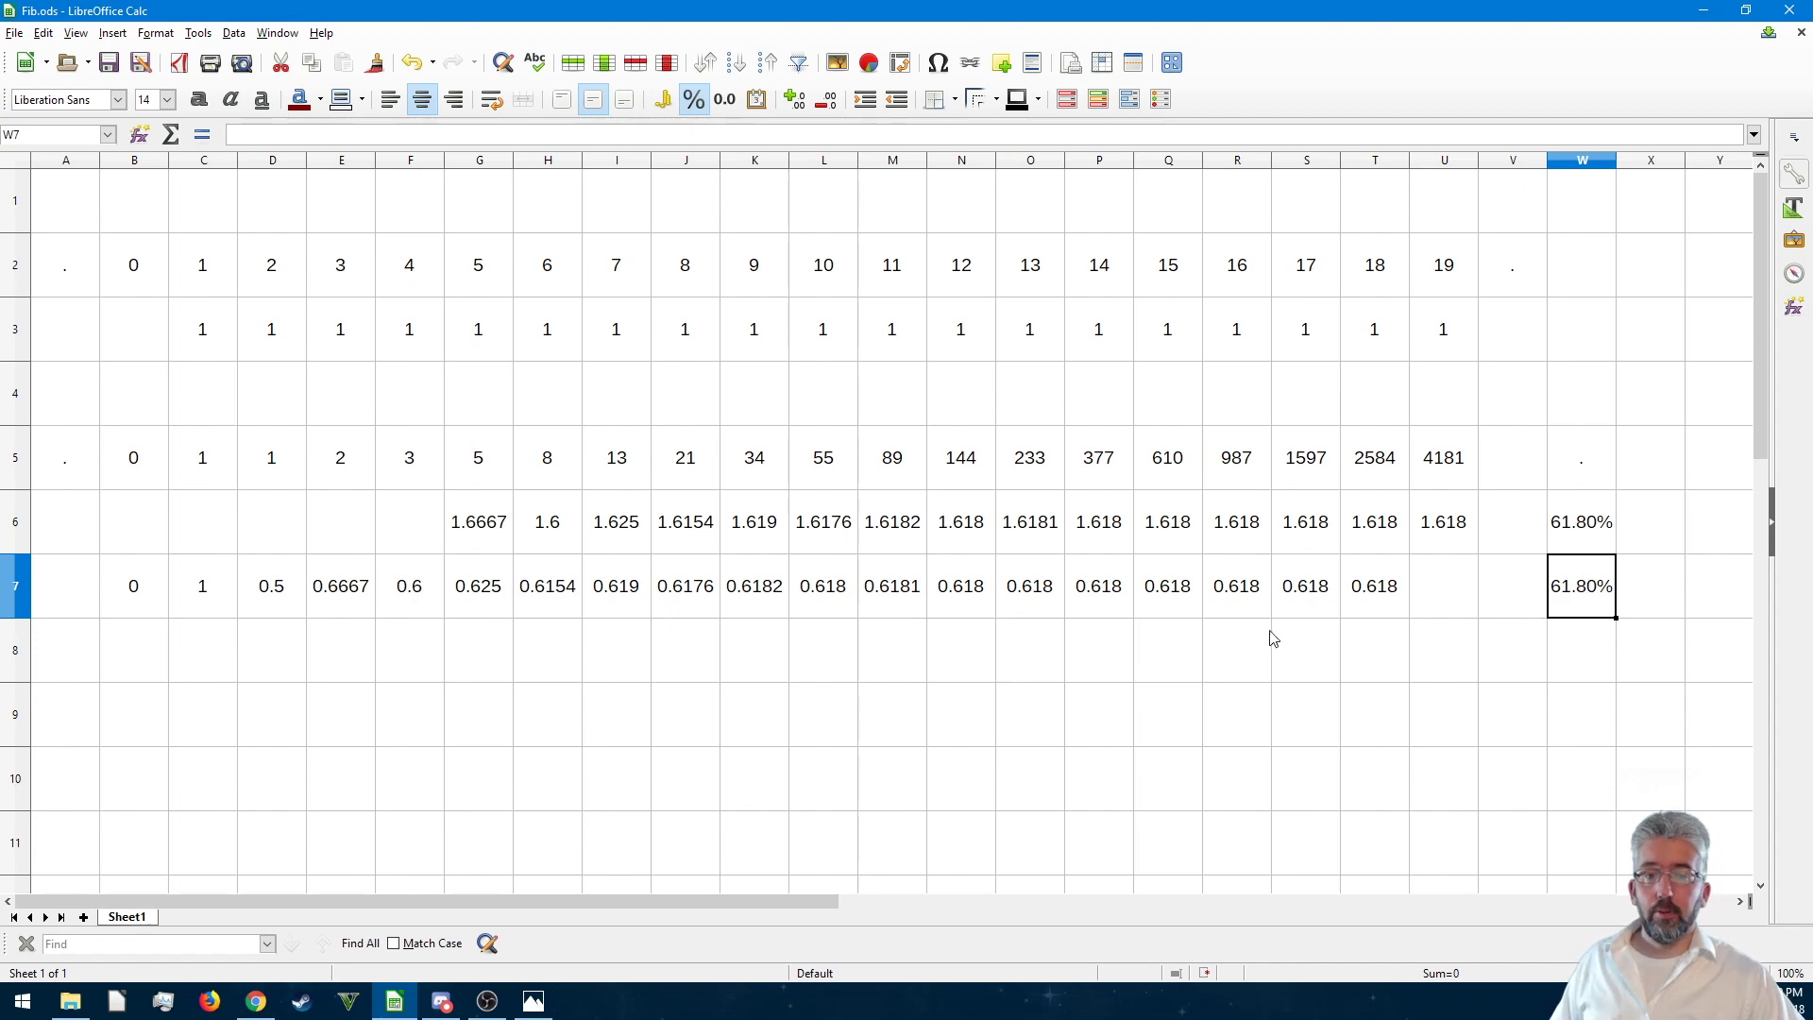
- Give the 0.618 ratio in Q7 a yellow-green background
click(1197, 593)
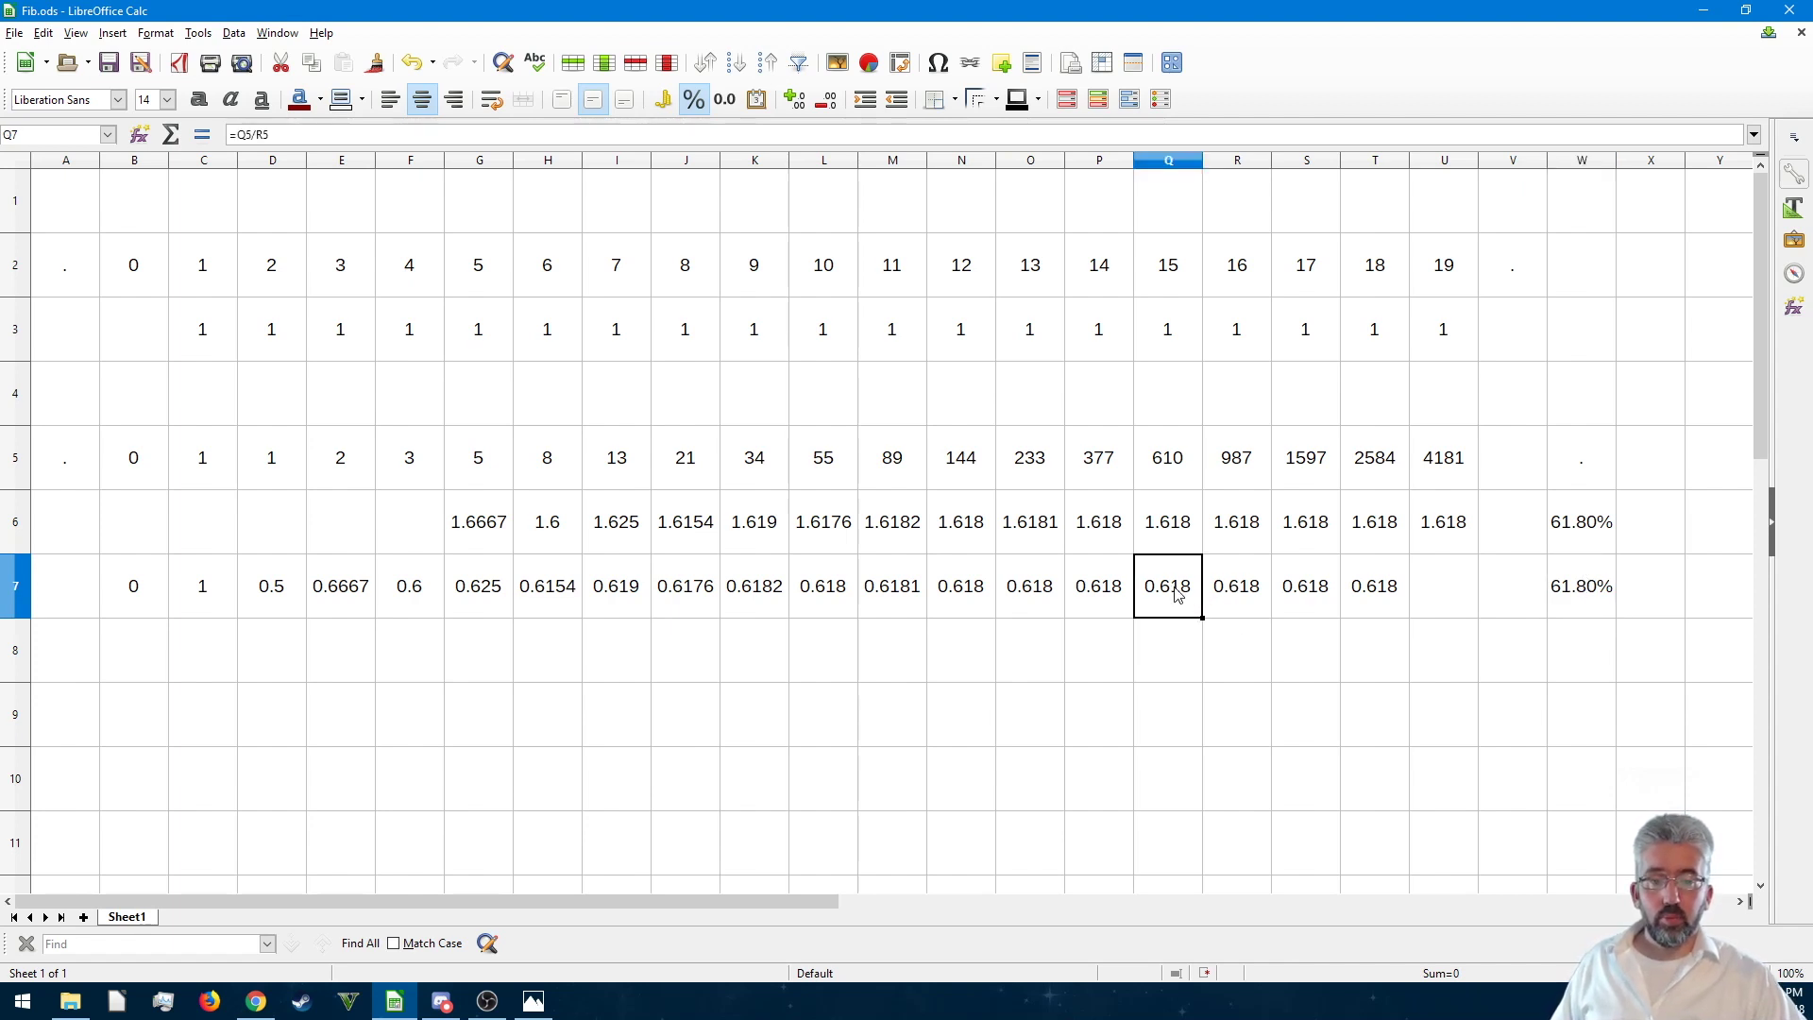
click(361, 100)
click(519, 232)
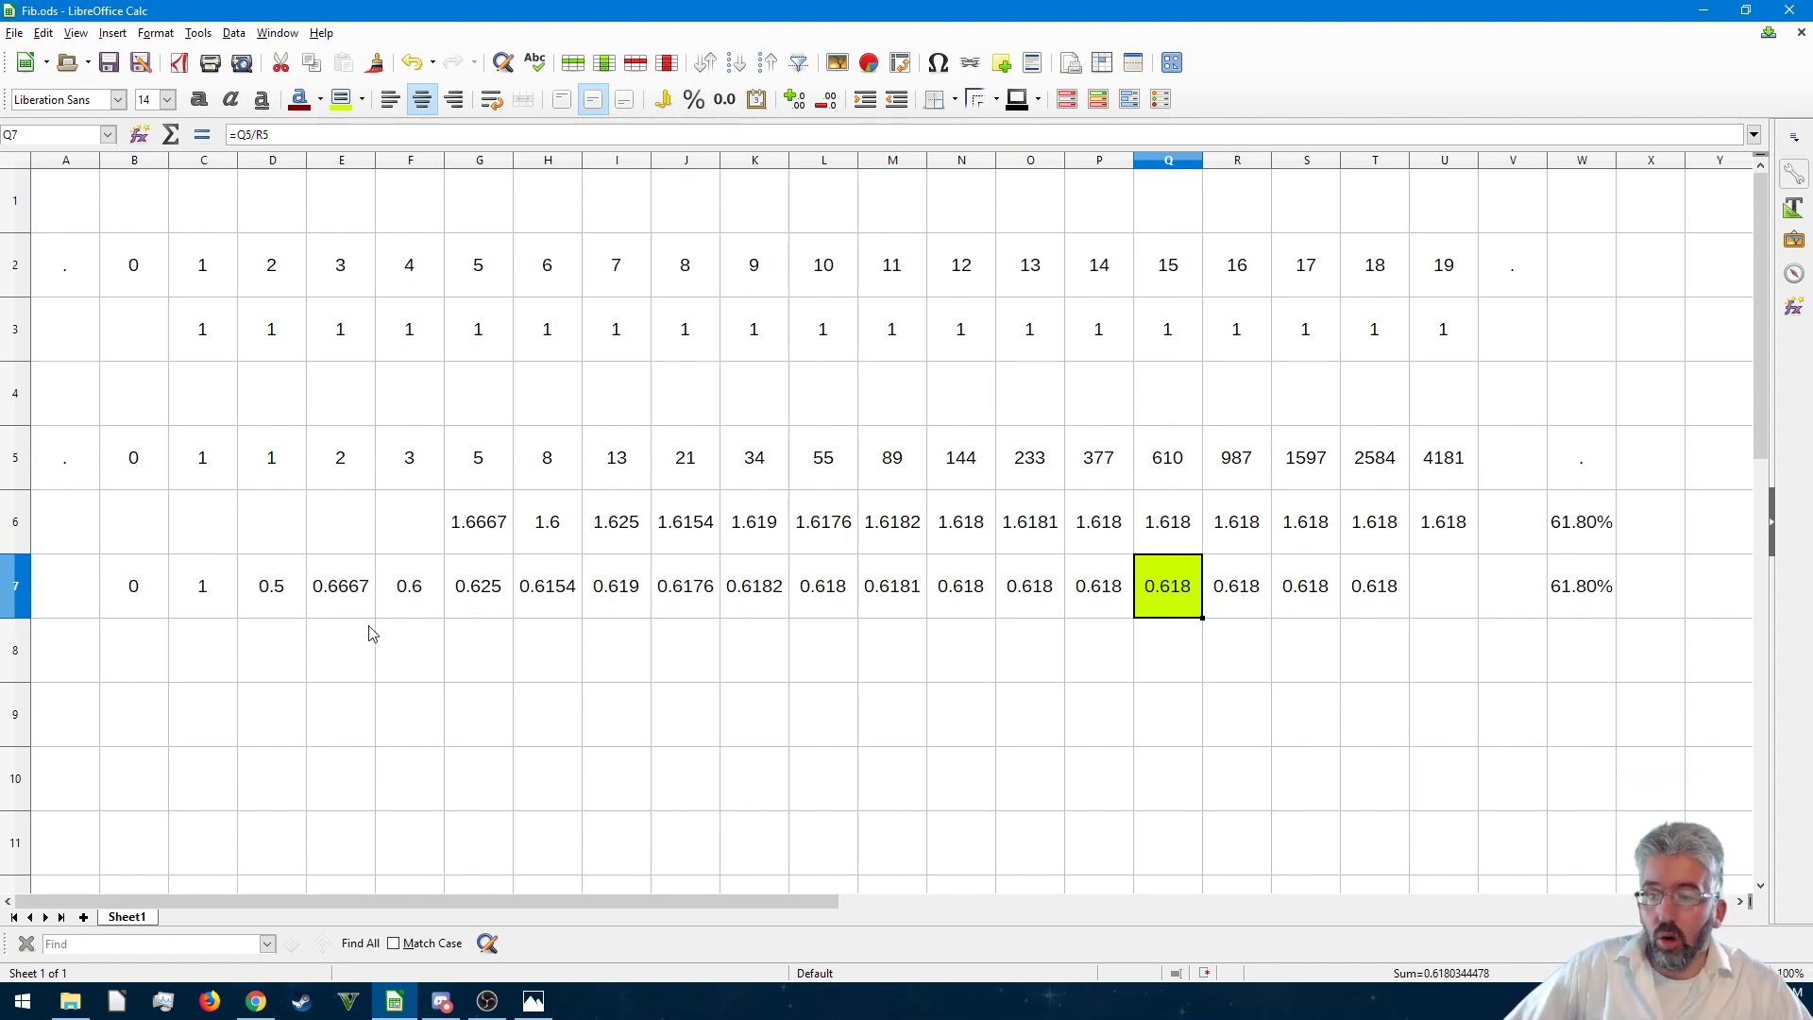
click(204, 471)
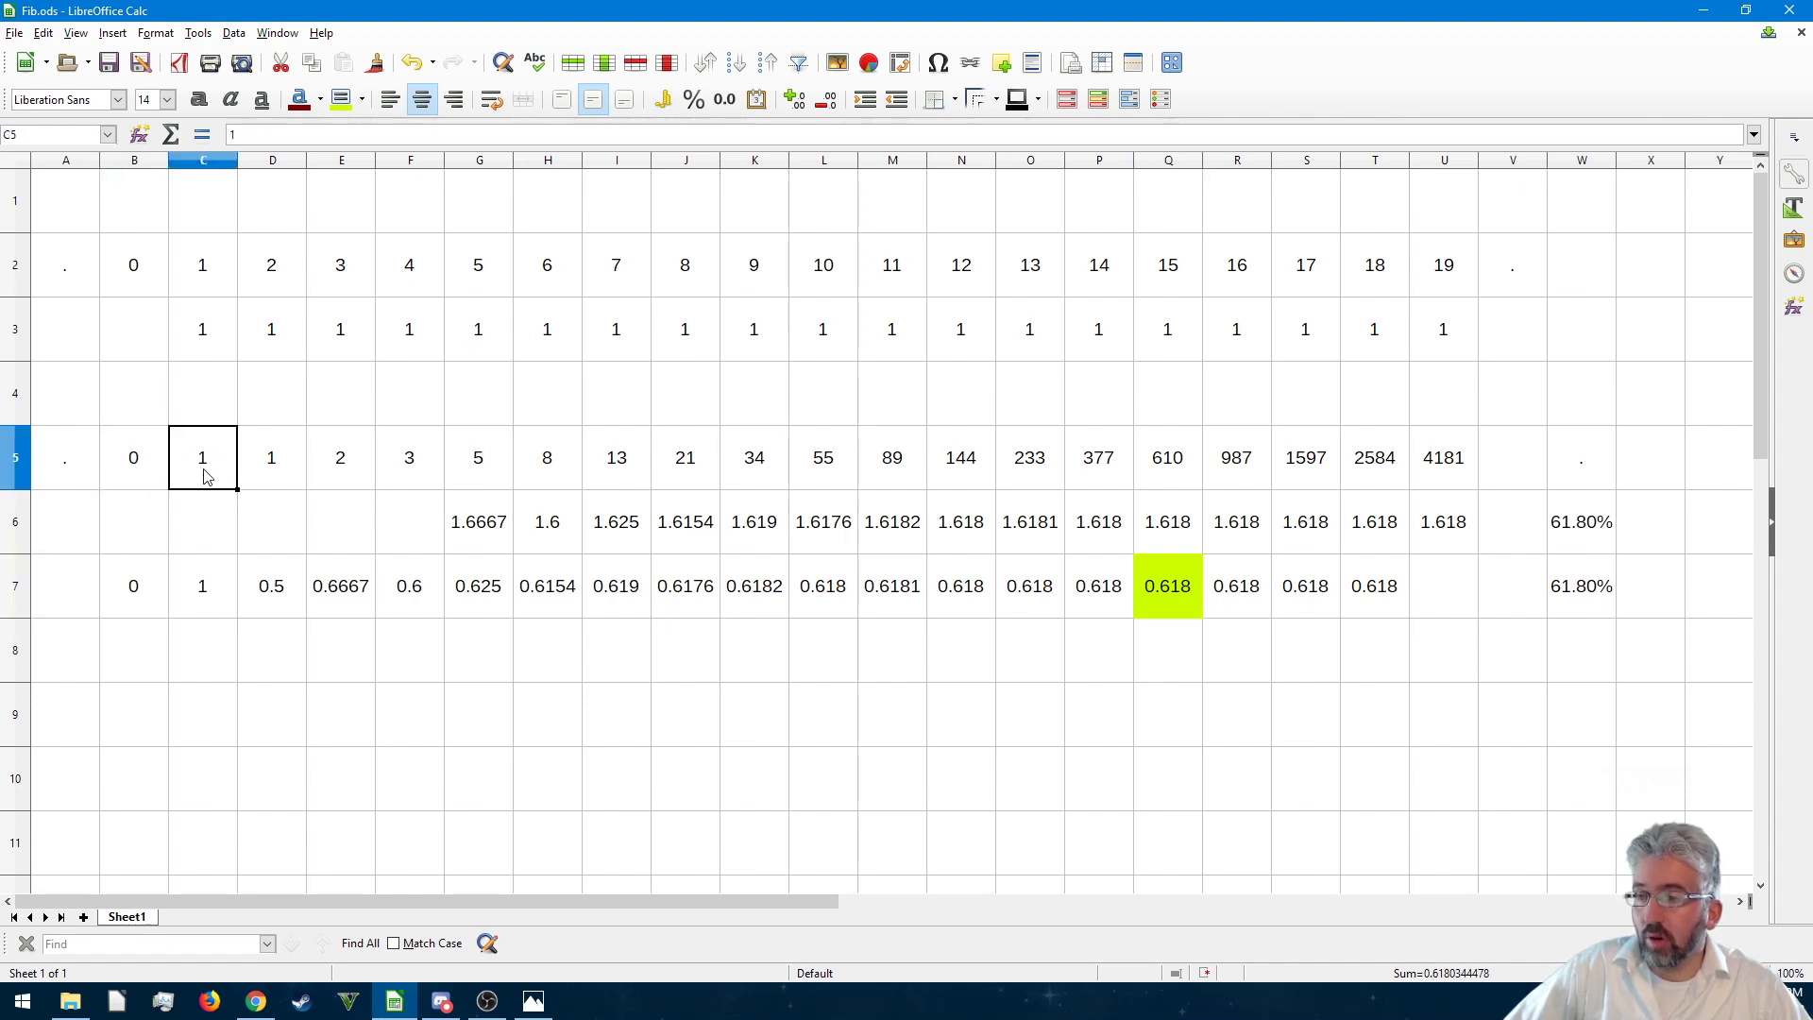
click(143, 582)
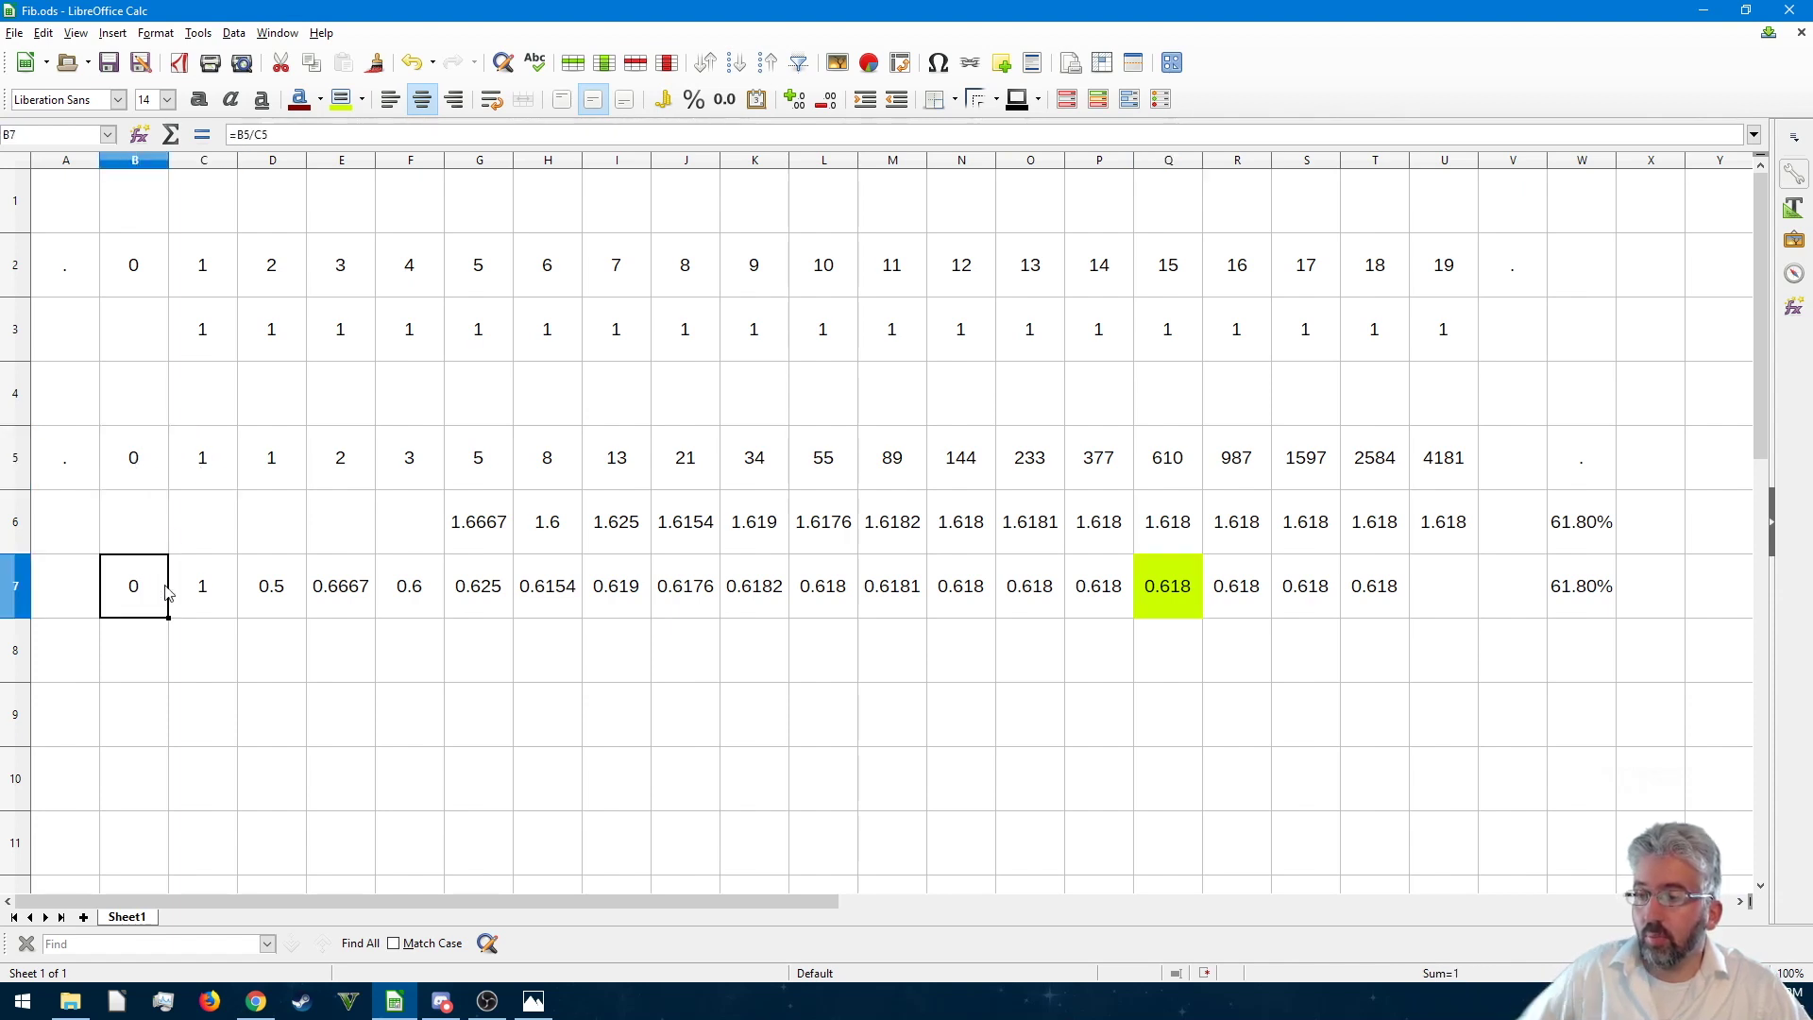
click(230, 597)
click(278, 467)
- Apply the same yellow-green background to the 0, 1 and 0.5 in B7:D7
key(Right)
click(274, 588)
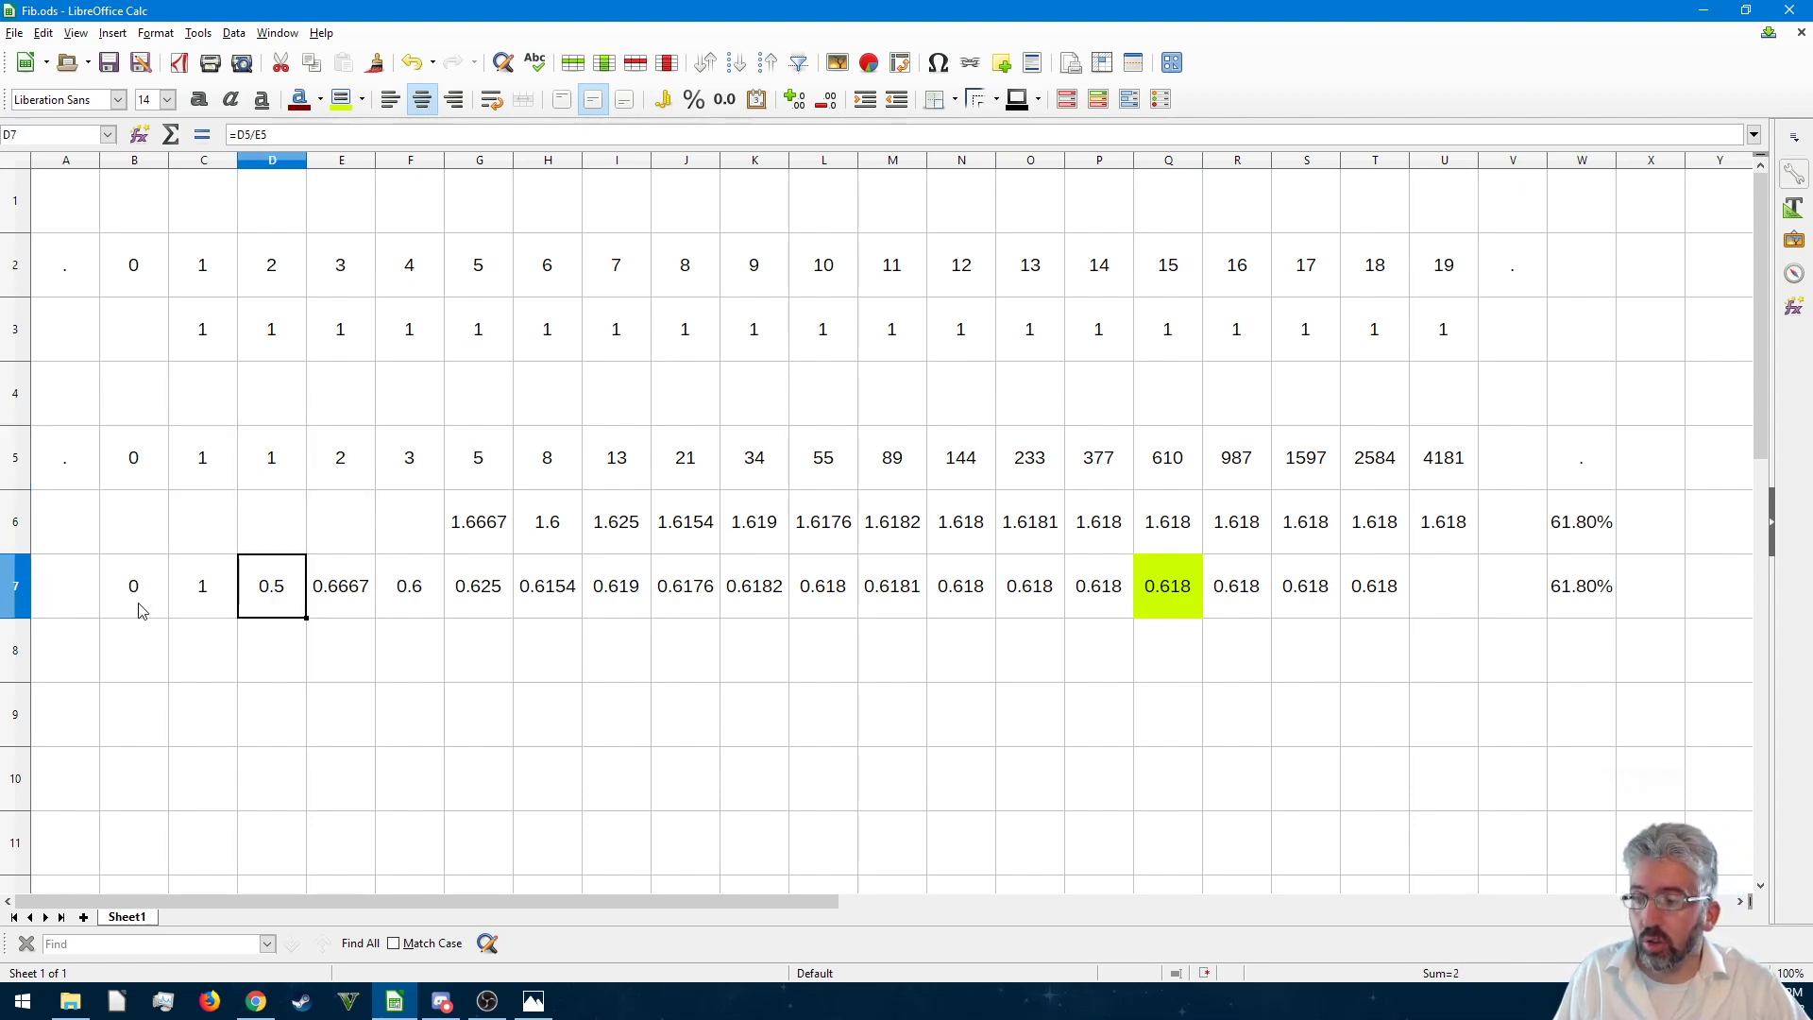
drag(141, 607, 268, 609)
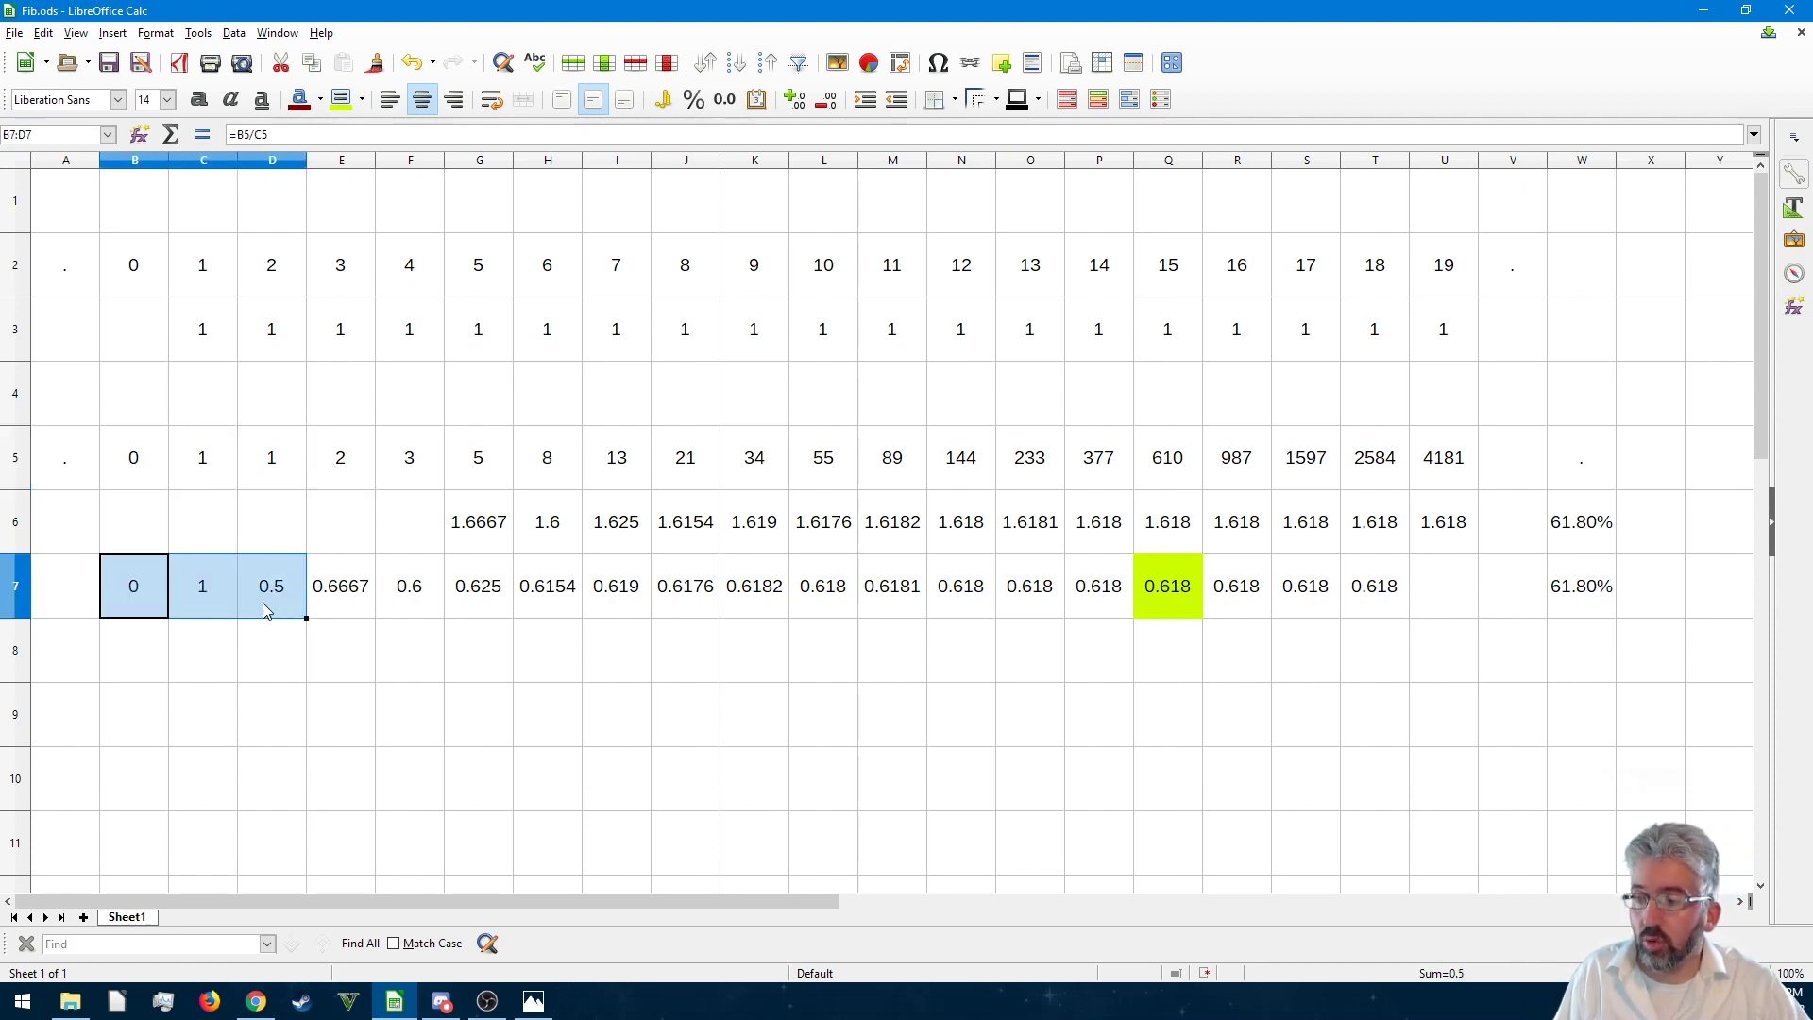
click(340, 99)
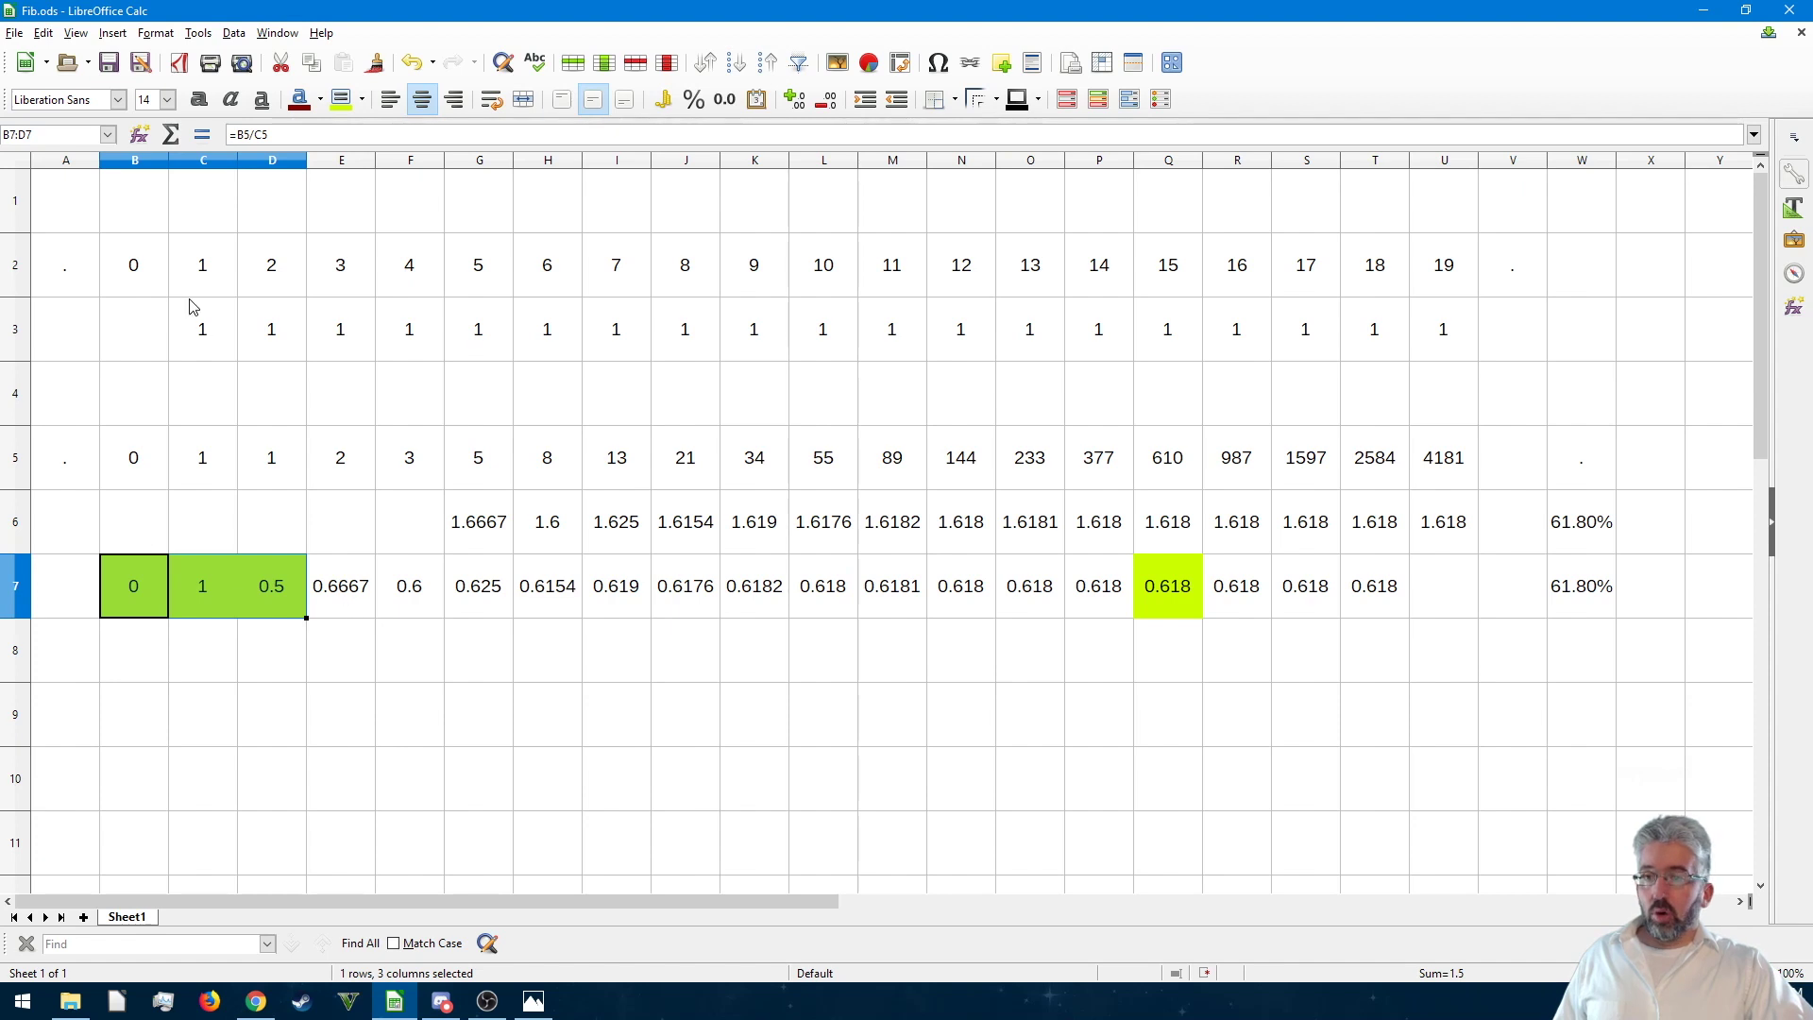
click(362, 99)
click(518, 230)
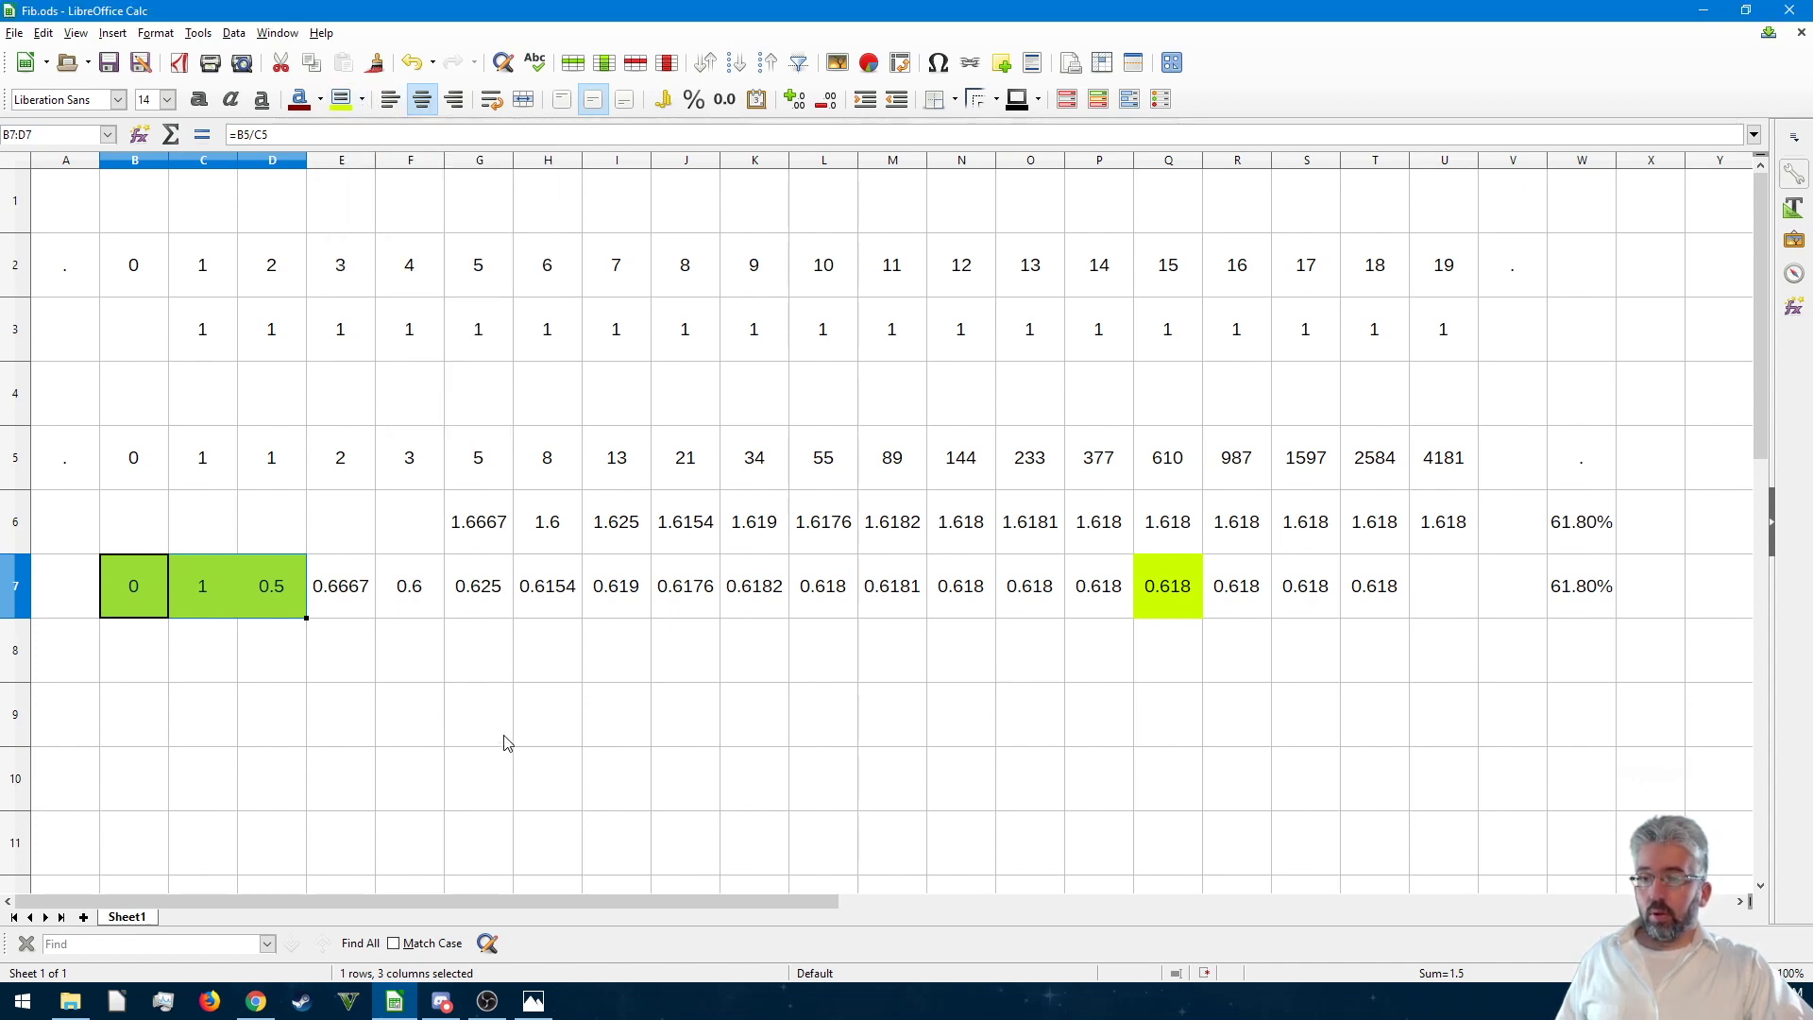
click(436, 700)
click(132, 599)
click(173, 598)
click(271, 591)
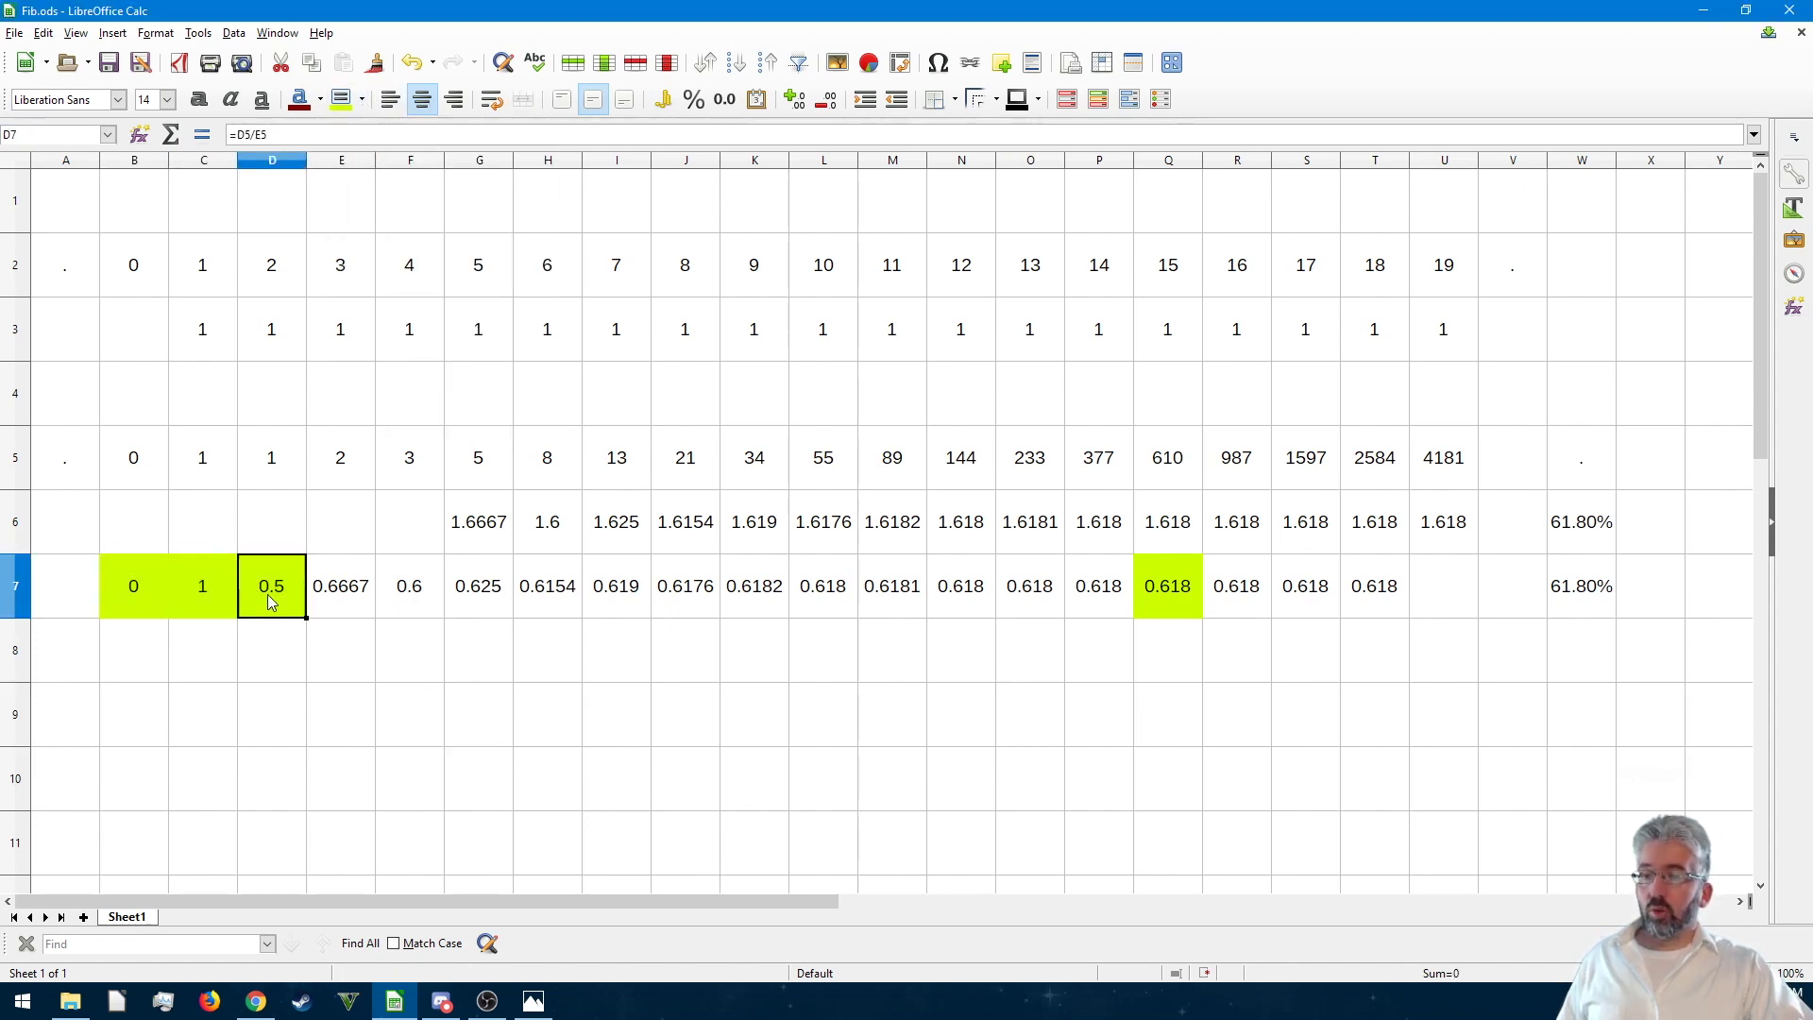
- Fill row 8 with the =H5/J5 ratio across H8:S8, giving values near 0.382
click(558, 658)
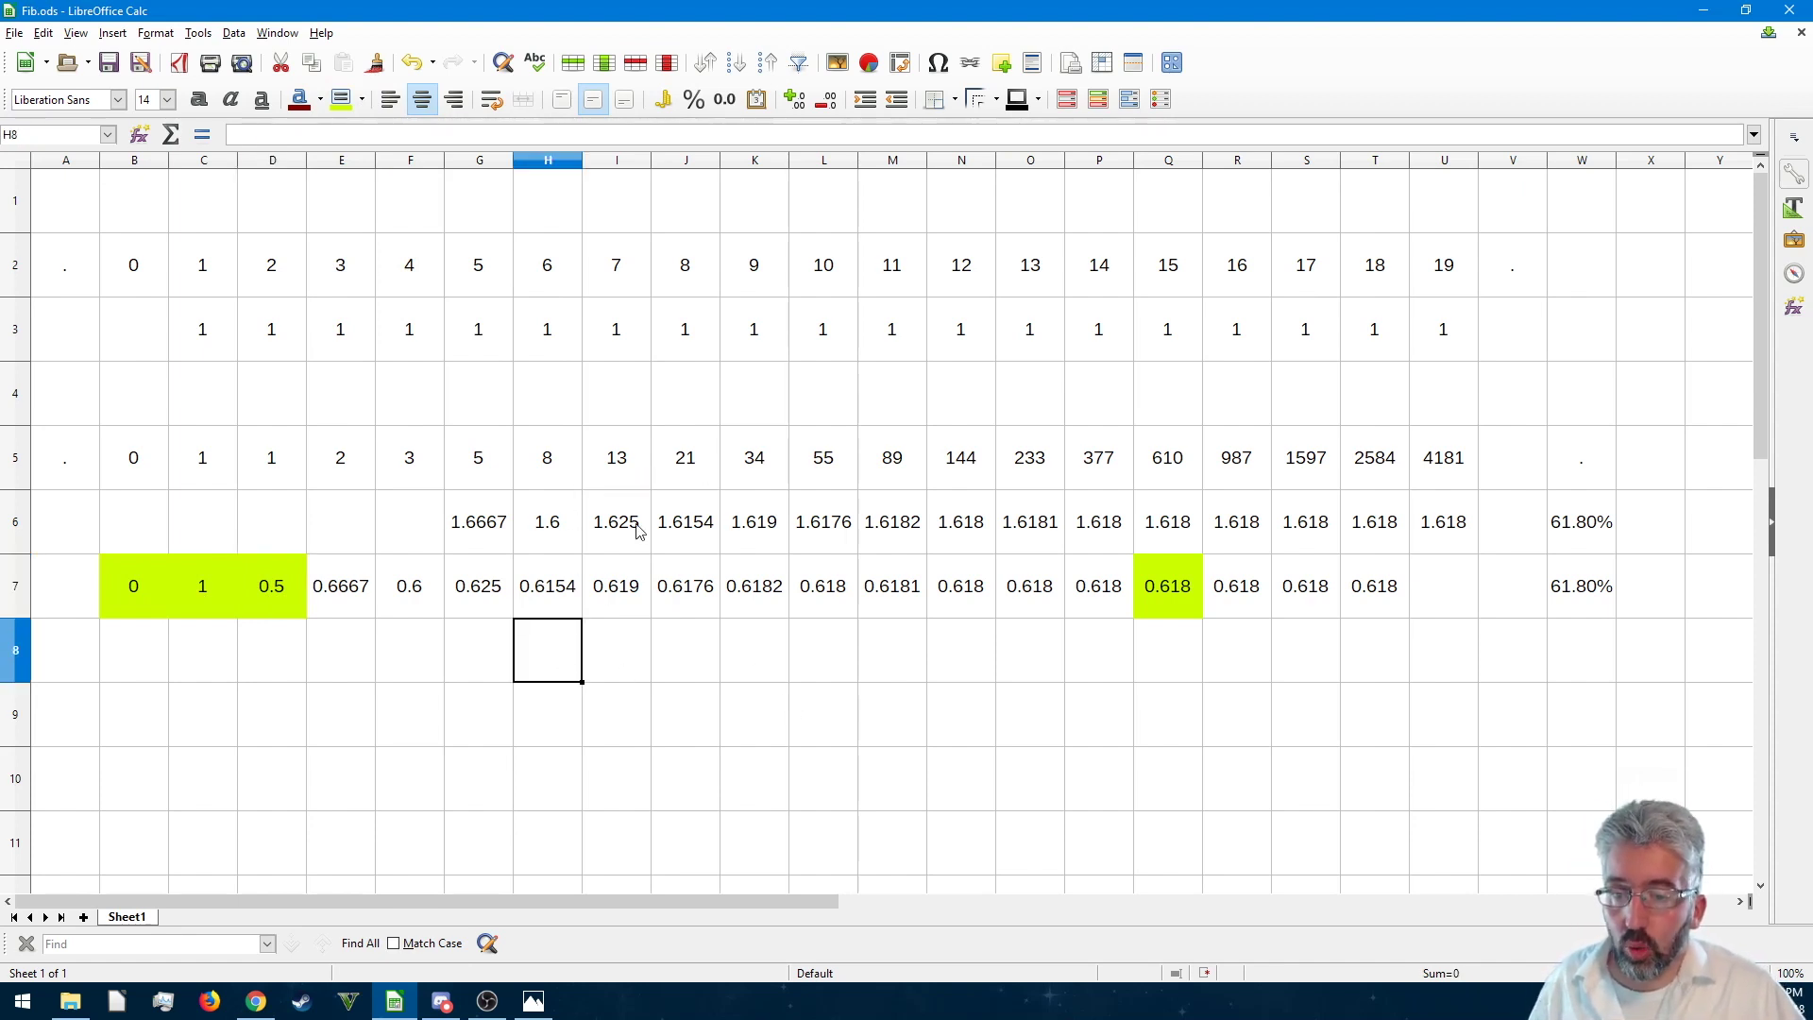
text(=)
click(561, 467)
text(/)
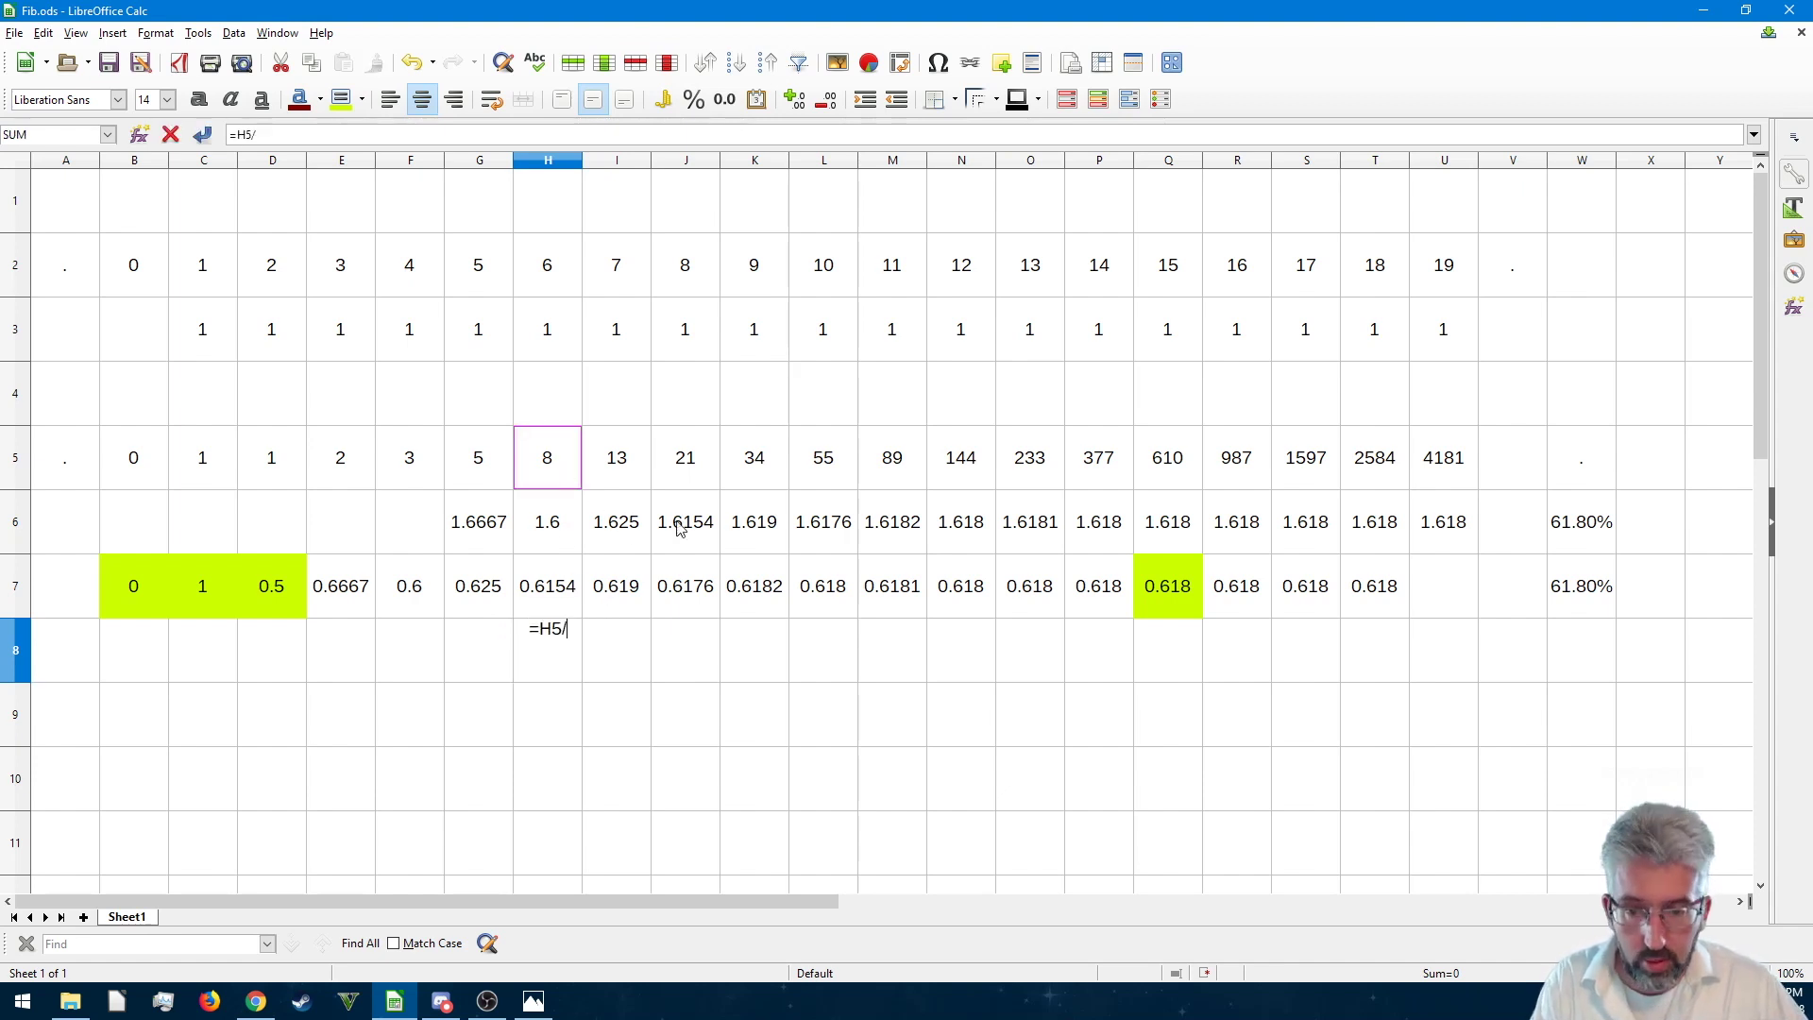
click(716, 472)
key(Return)
click(550, 652)
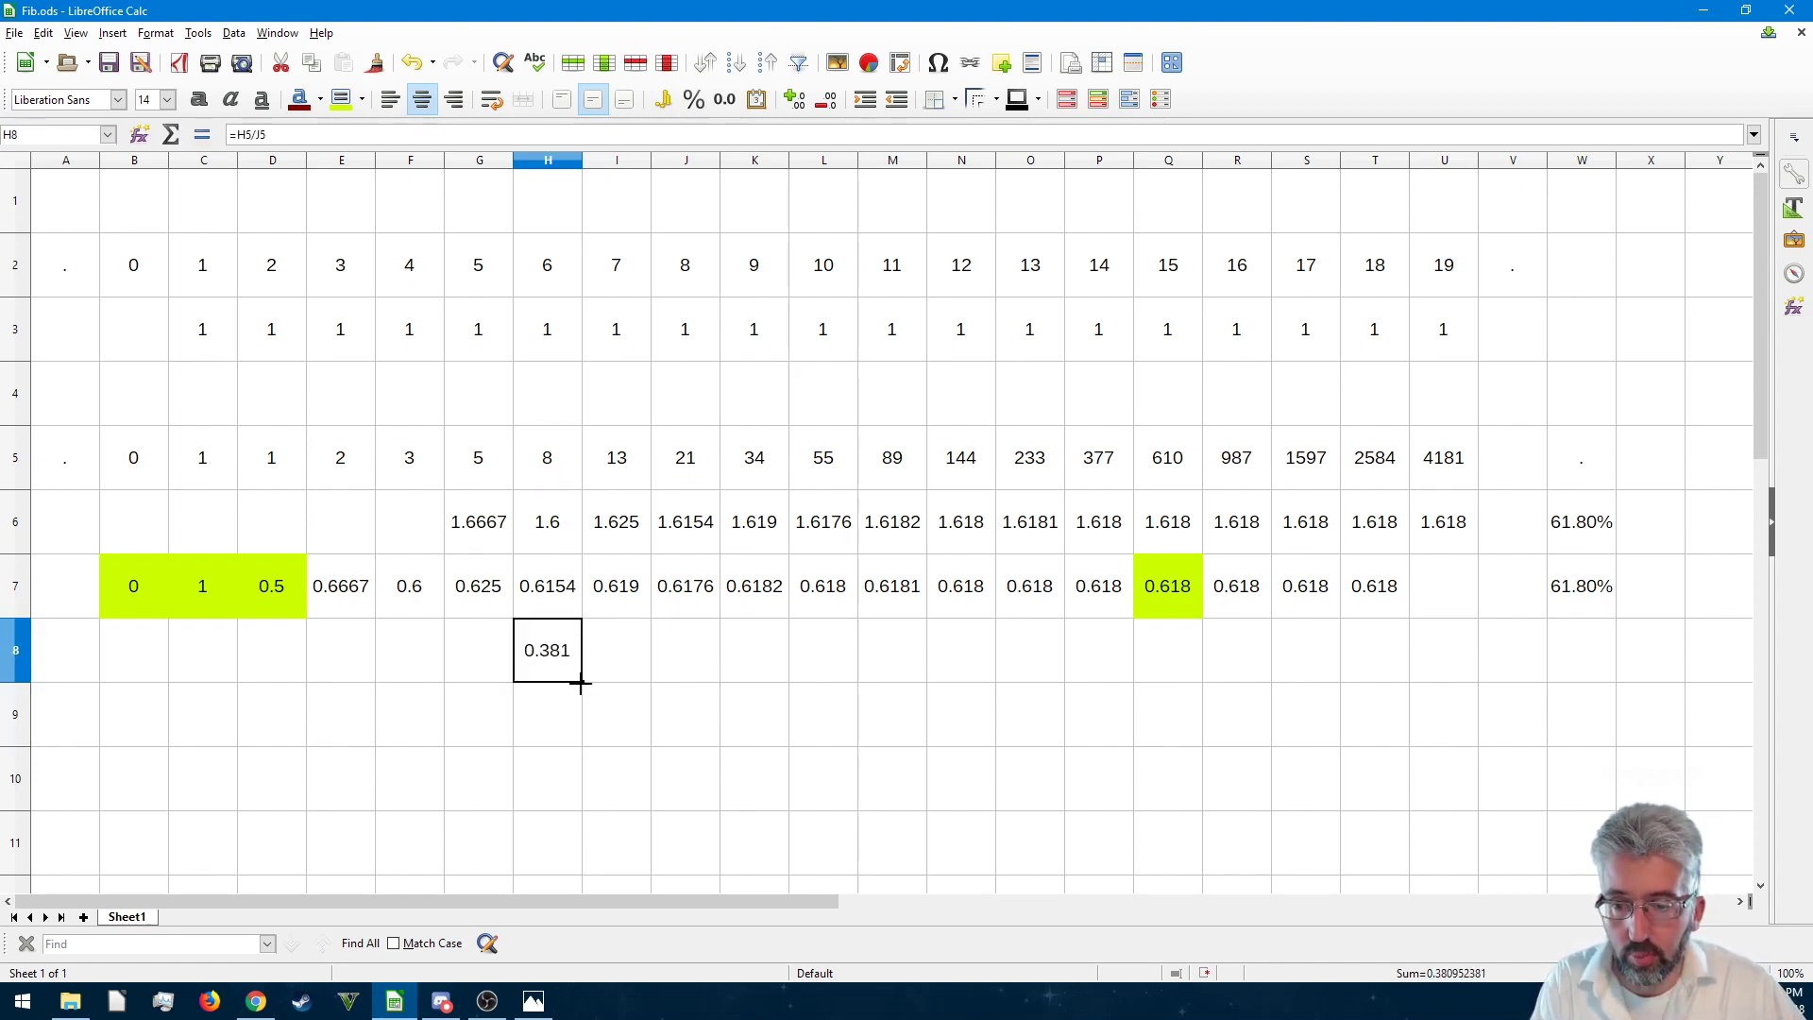
drag(581, 680, 1335, 682)
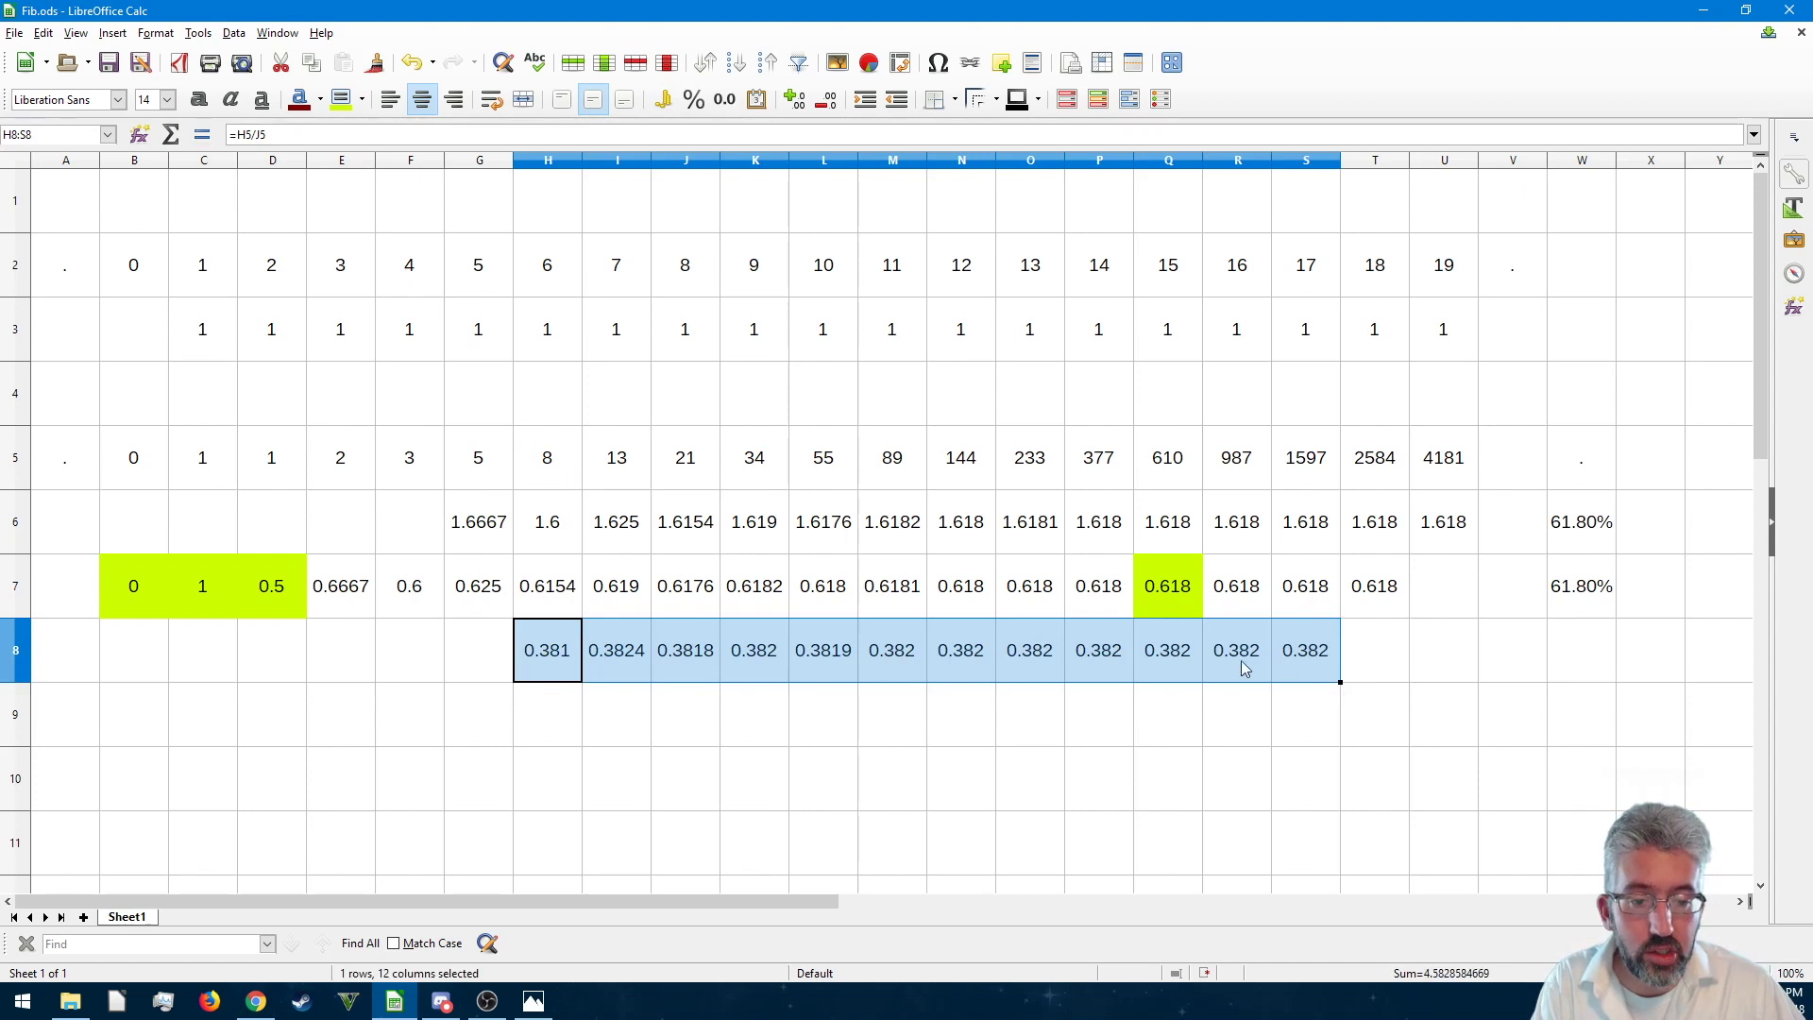
click(558, 469)
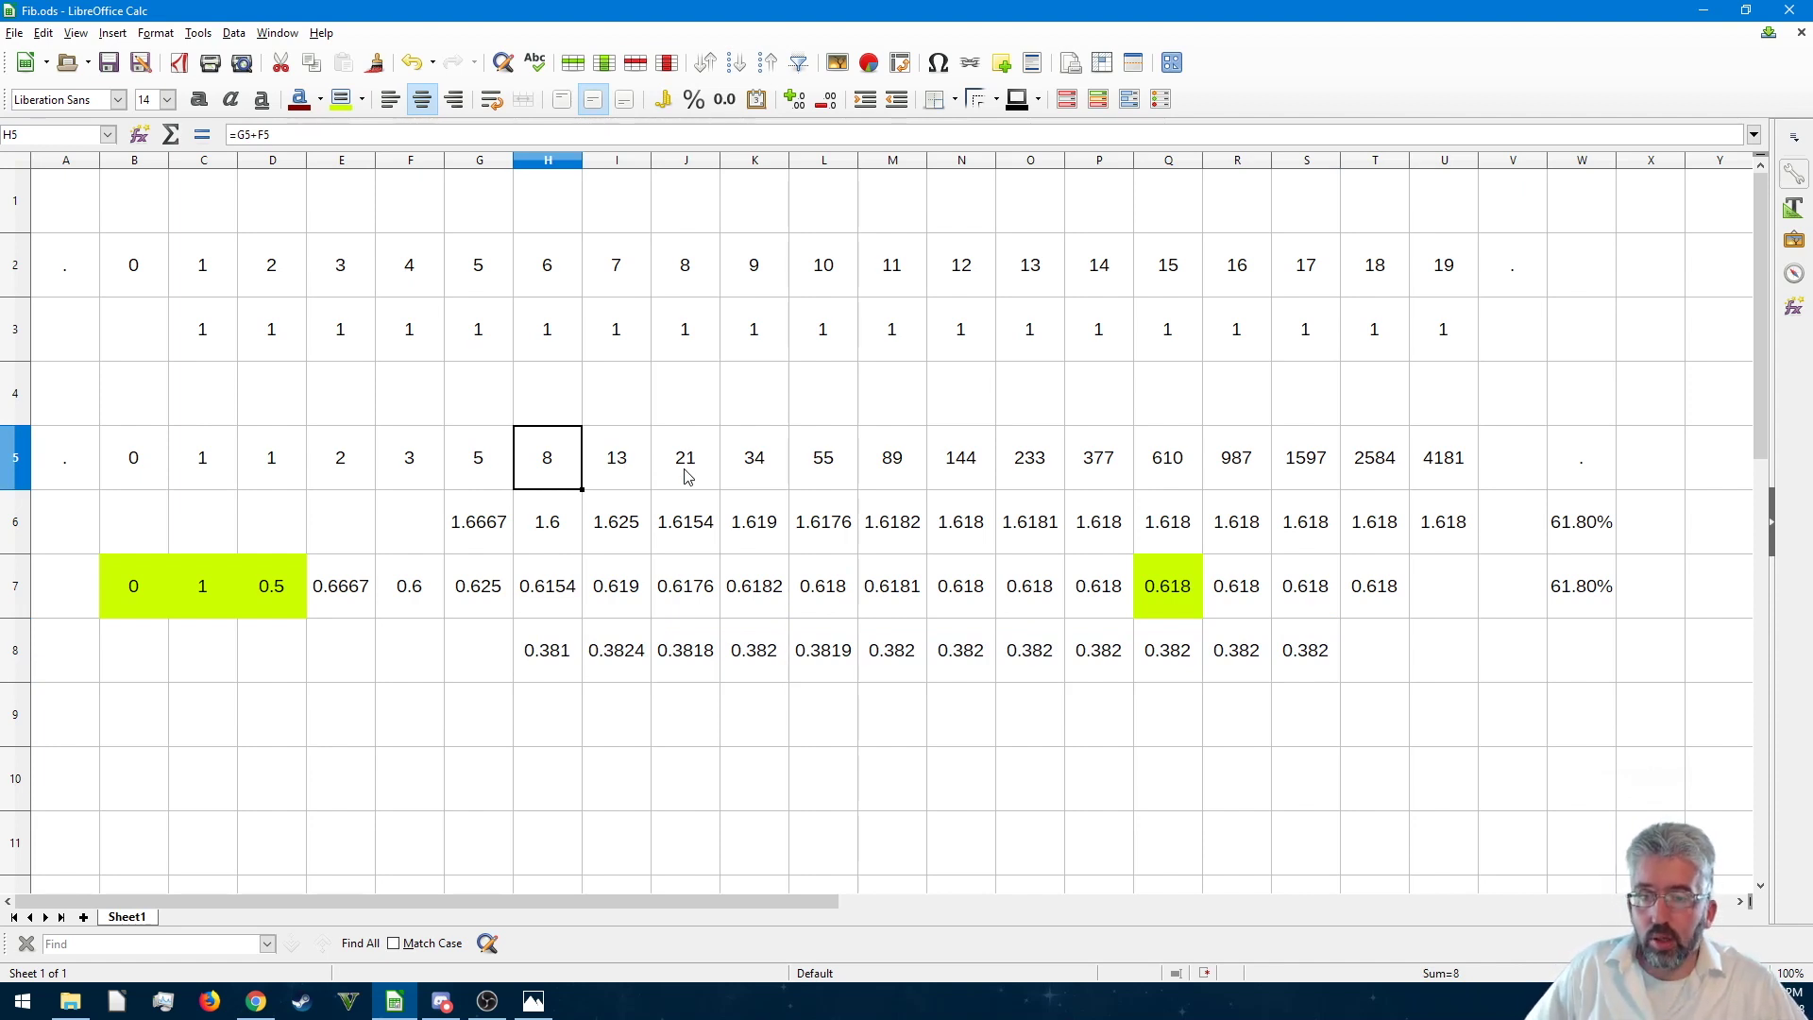
click(612, 650)
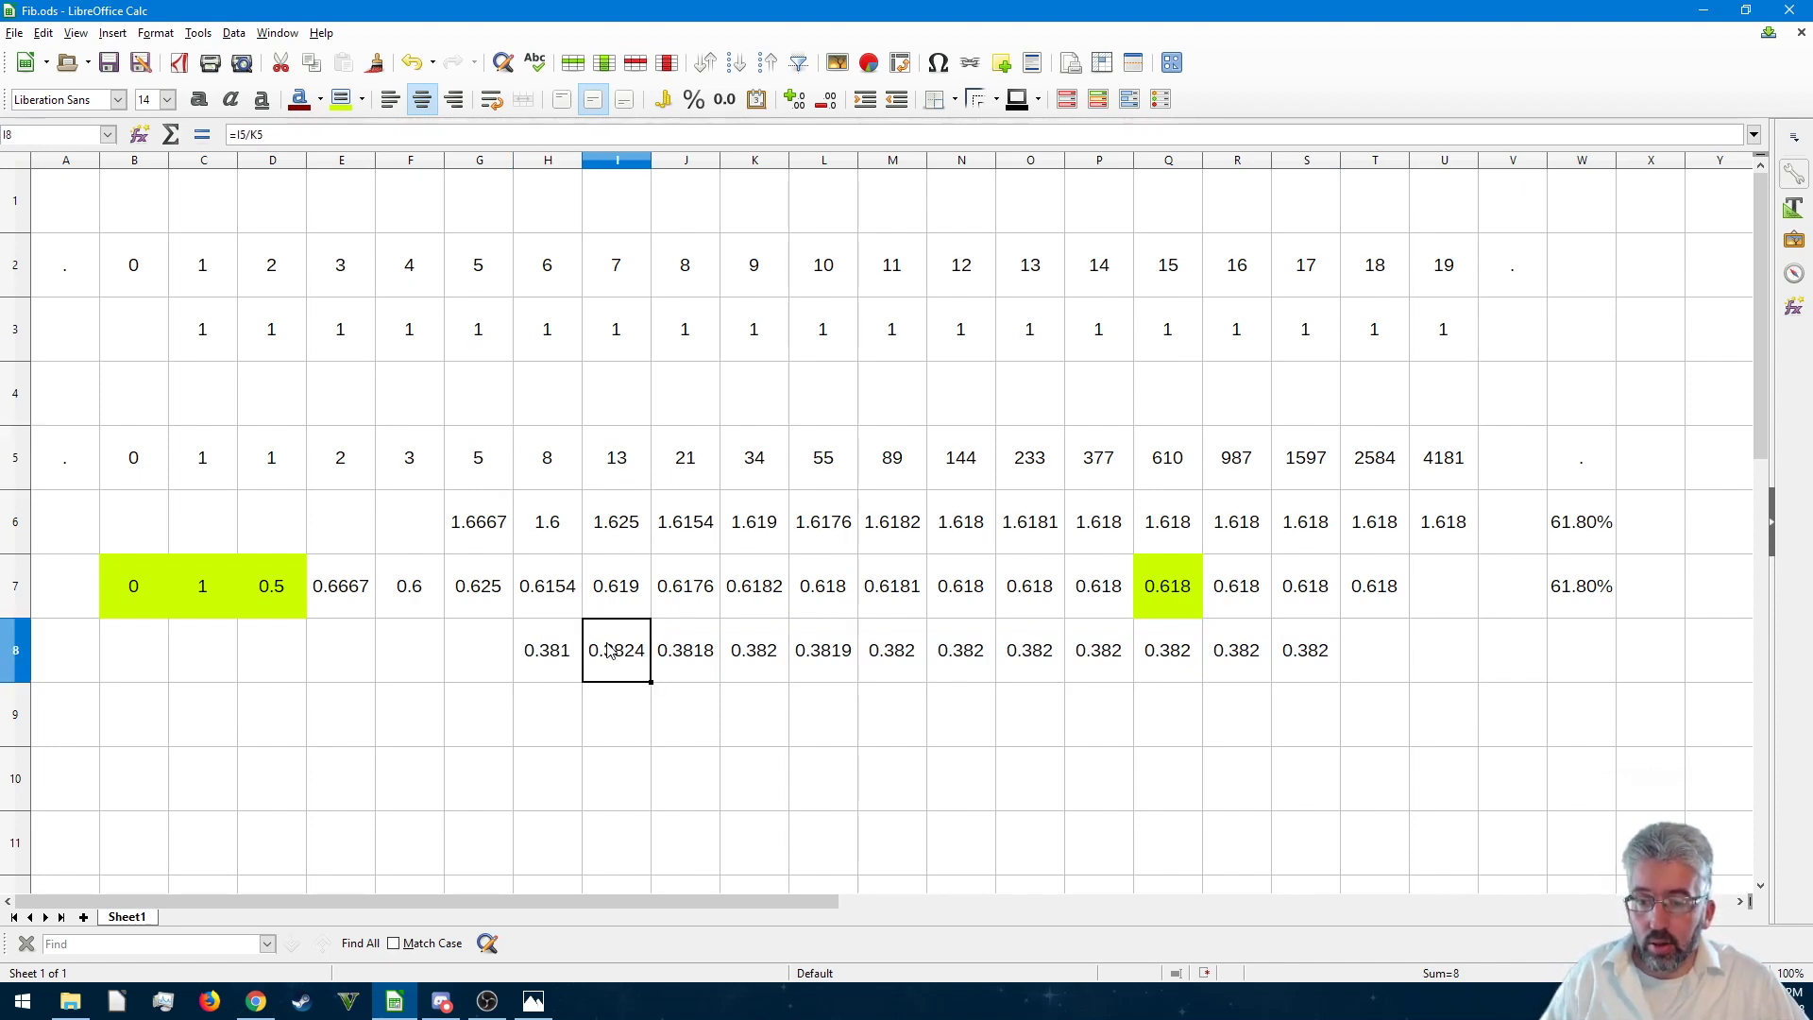
double_click(635, 633)
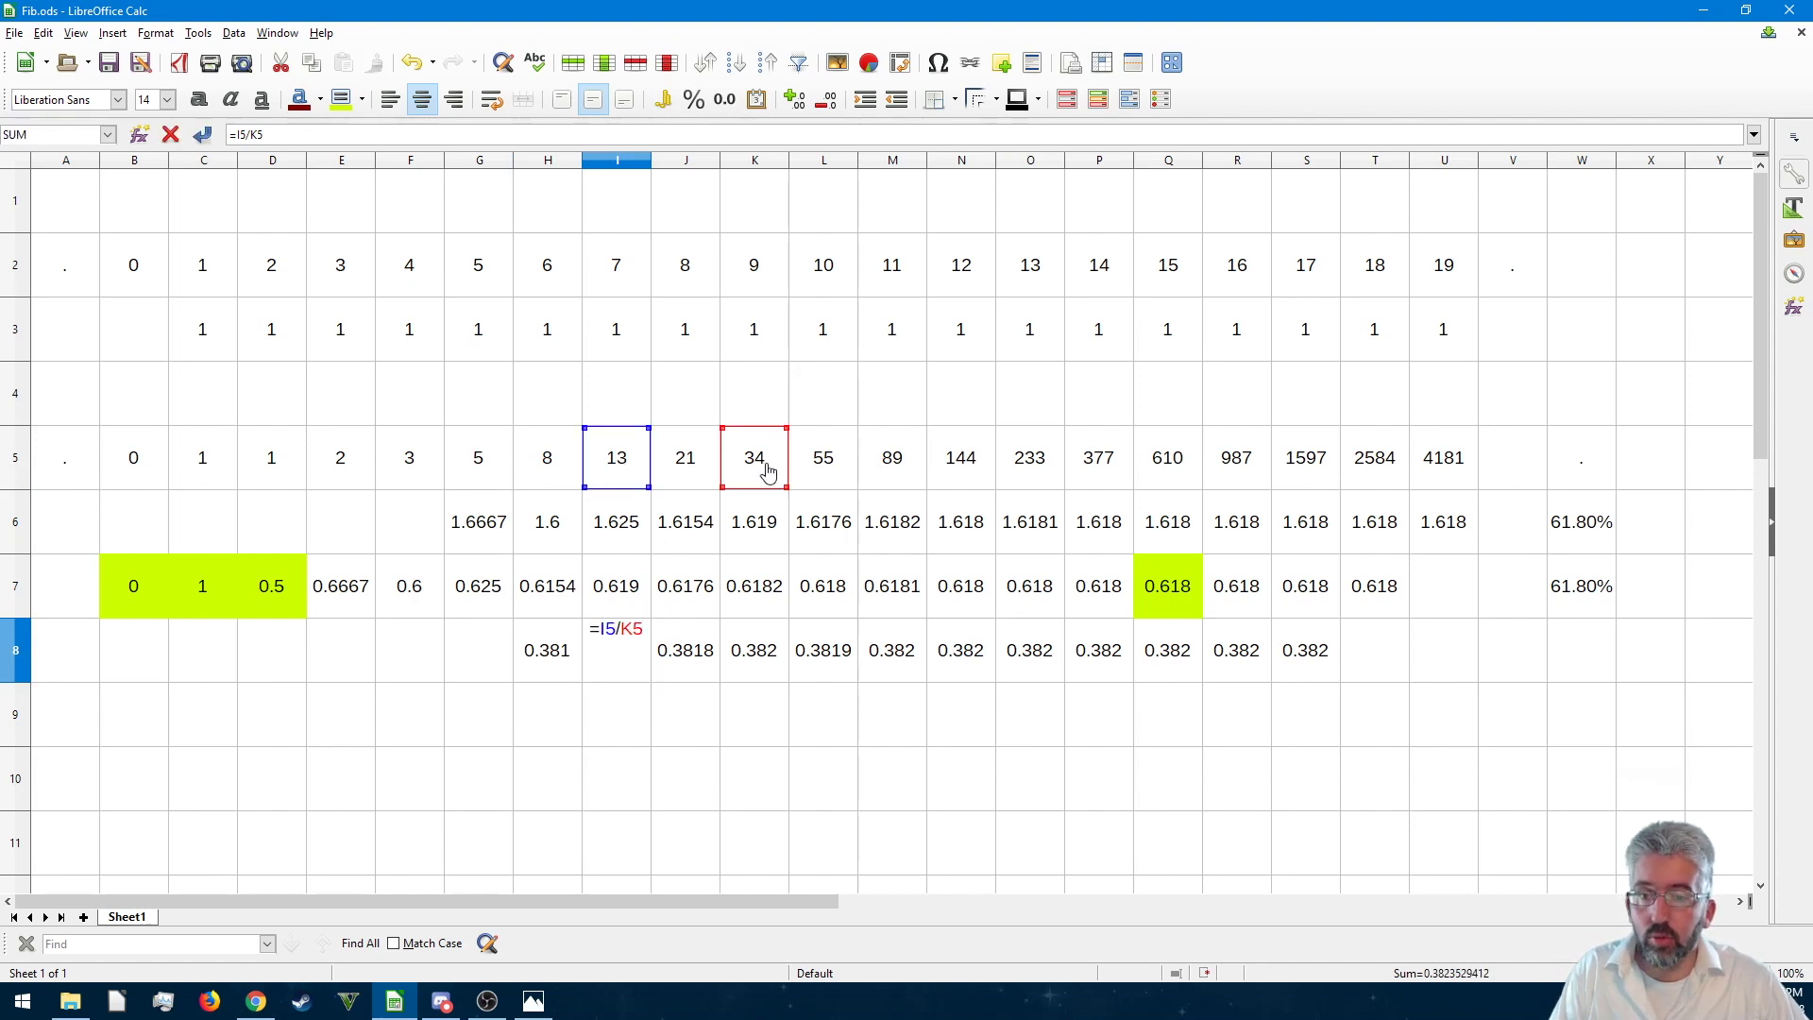
key(Return)
- Enter =I5/L5 in I9 and copy it across to R9, settling at 0.2361
text(=)
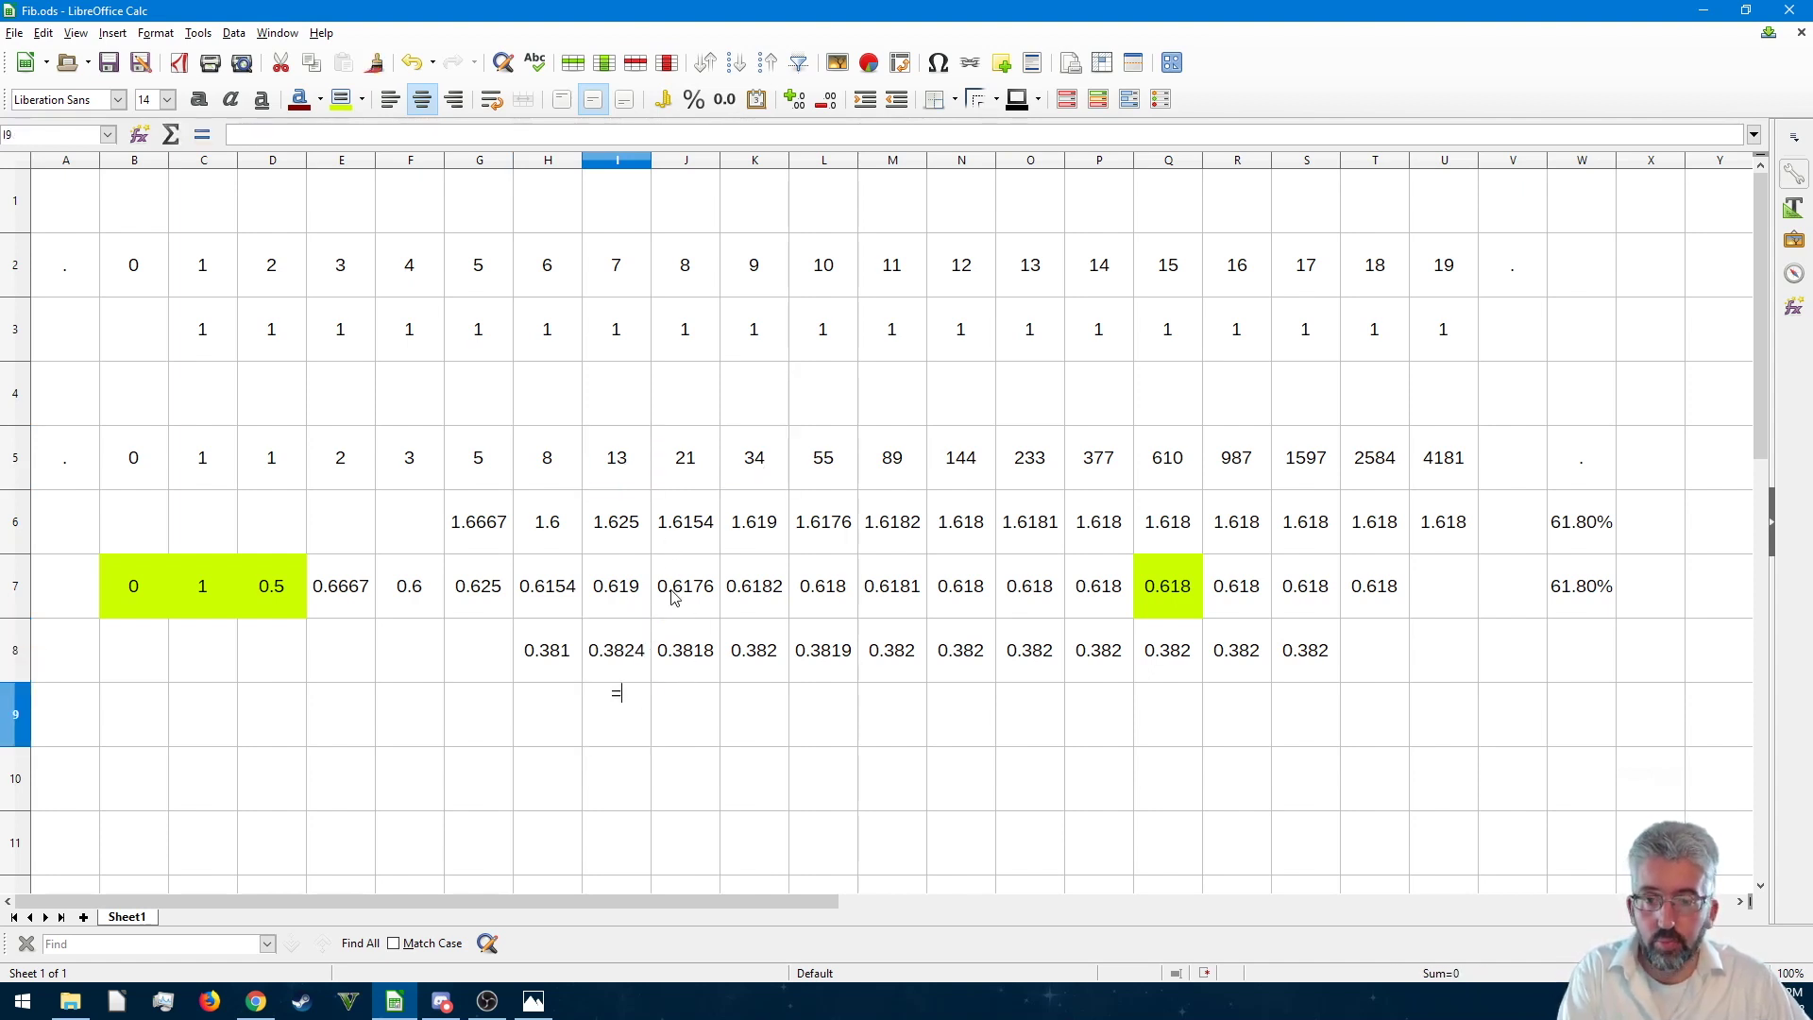
click(626, 469)
text(/)
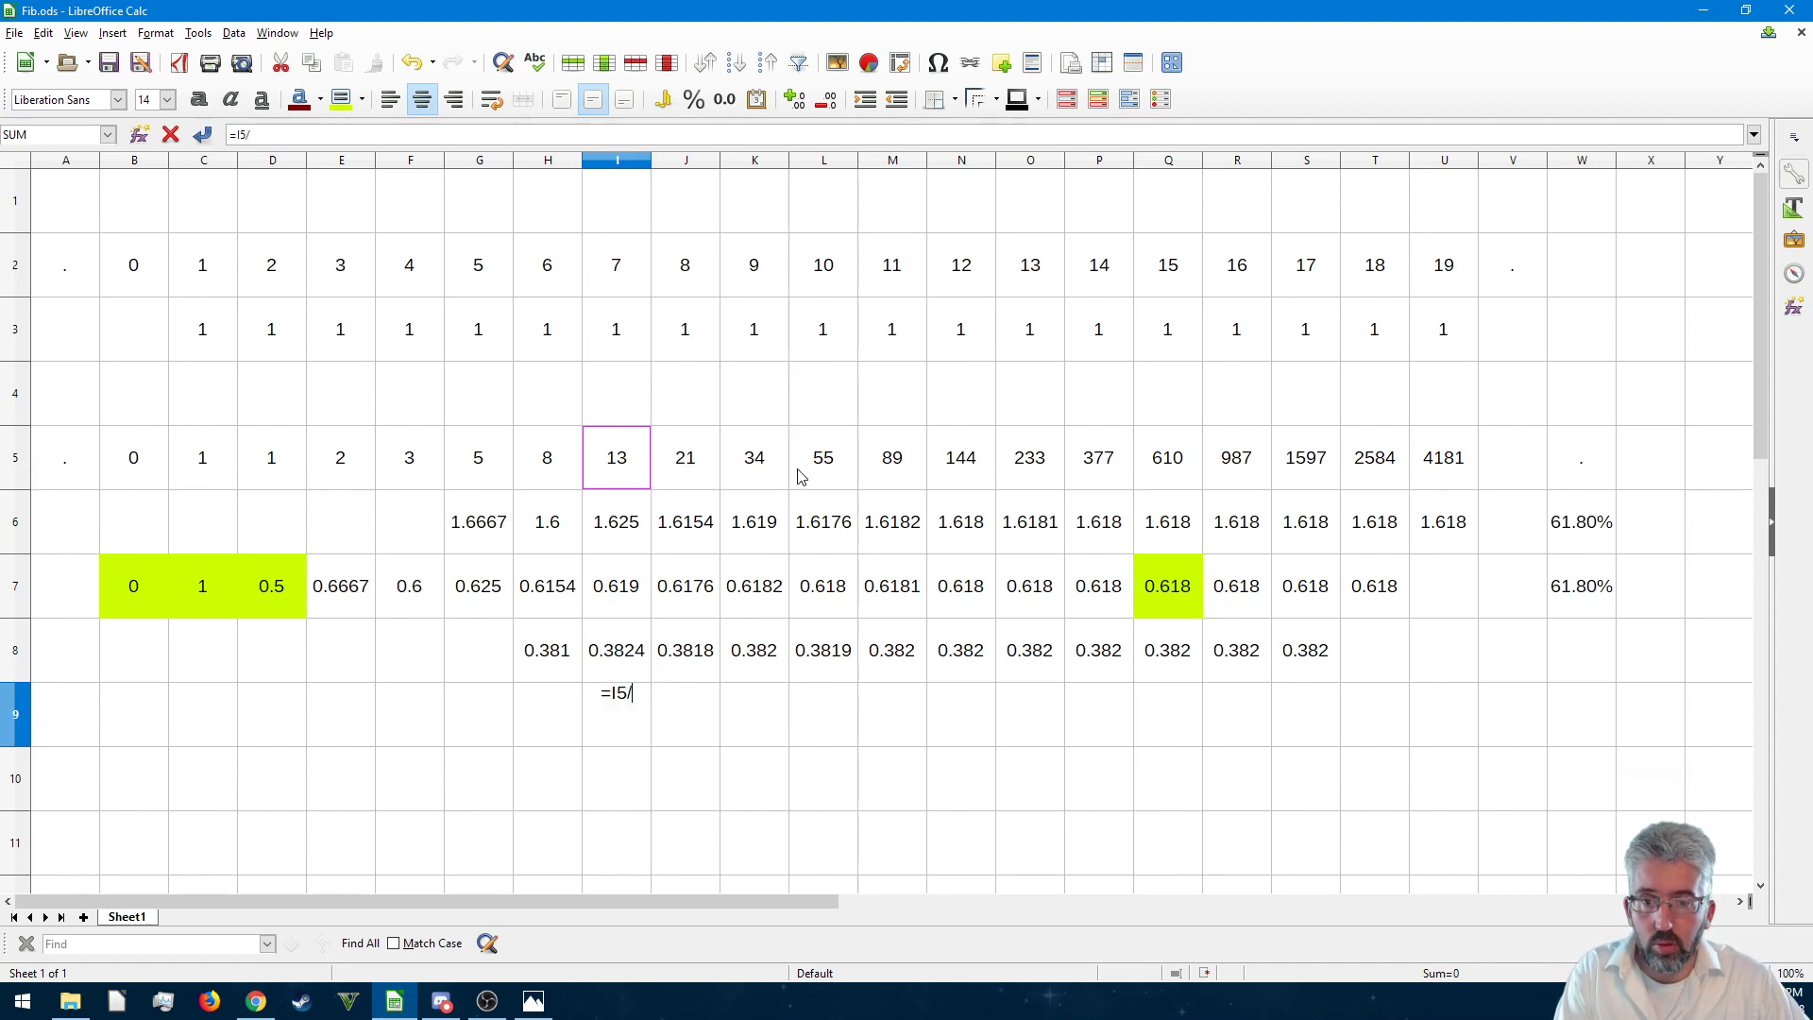
click(822, 463)
key(Return)
click(648, 740)
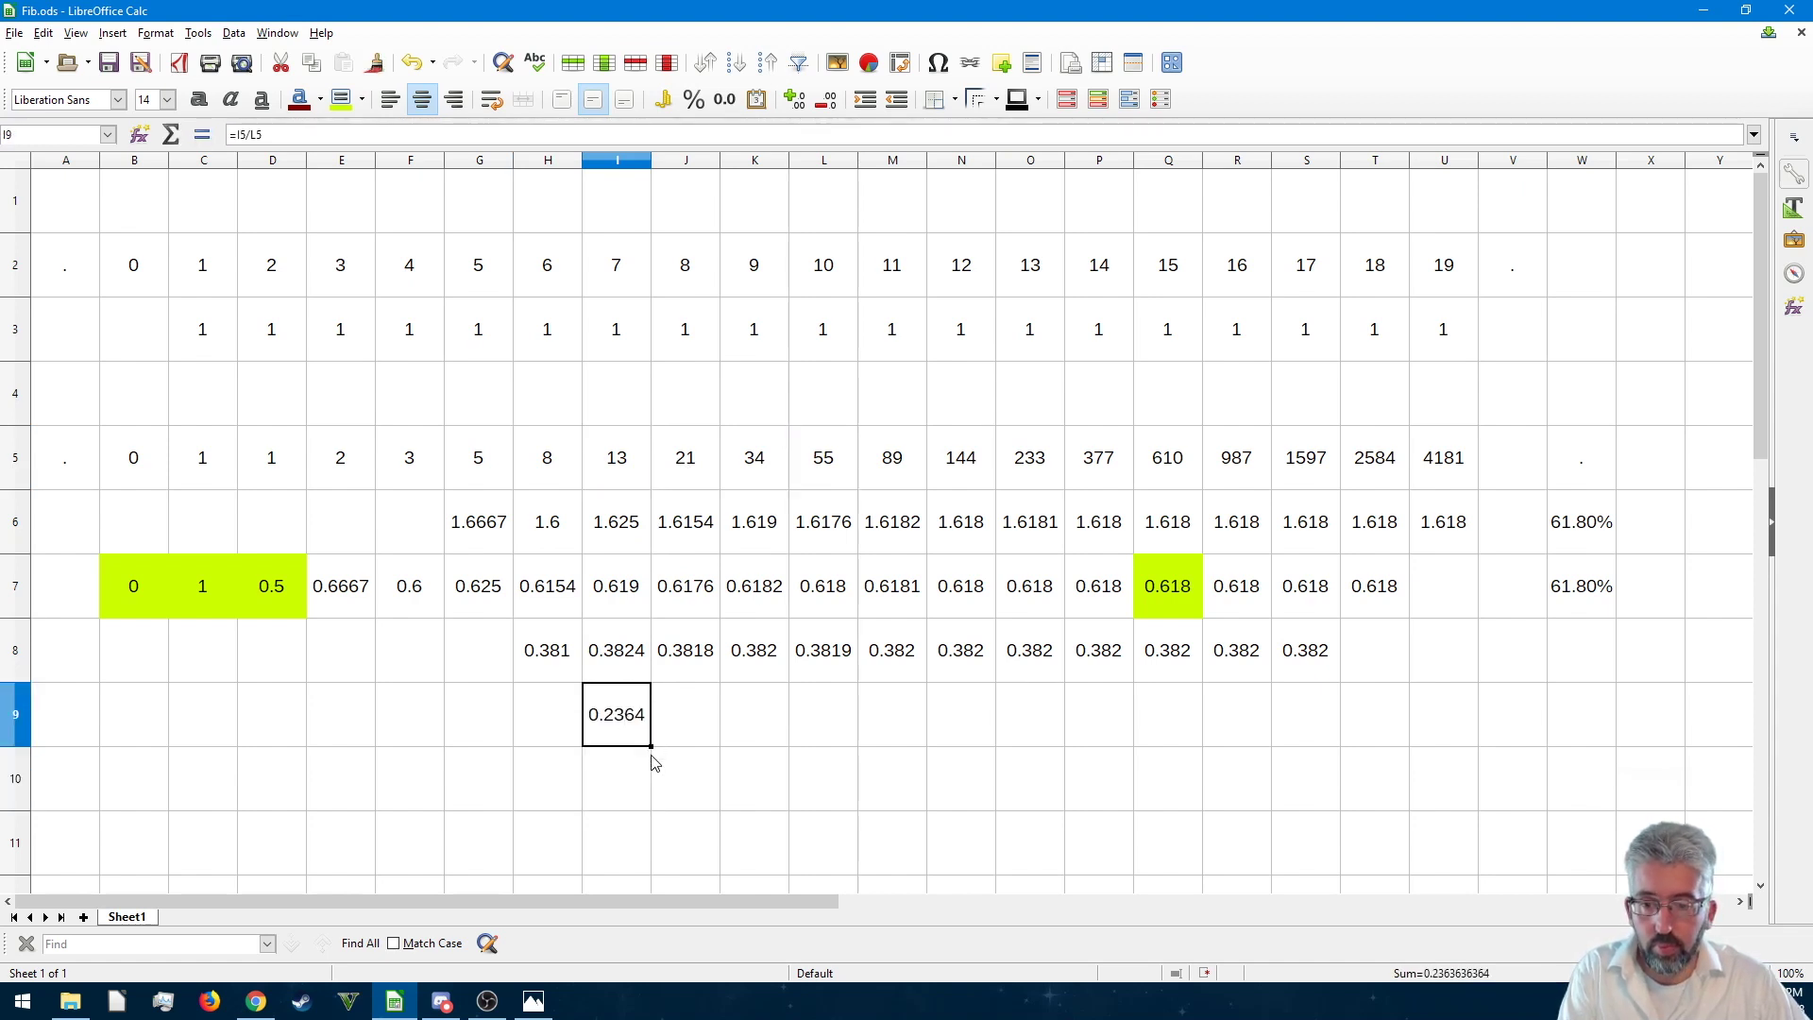
drag(650, 746, 1263, 746)
click(1371, 720)
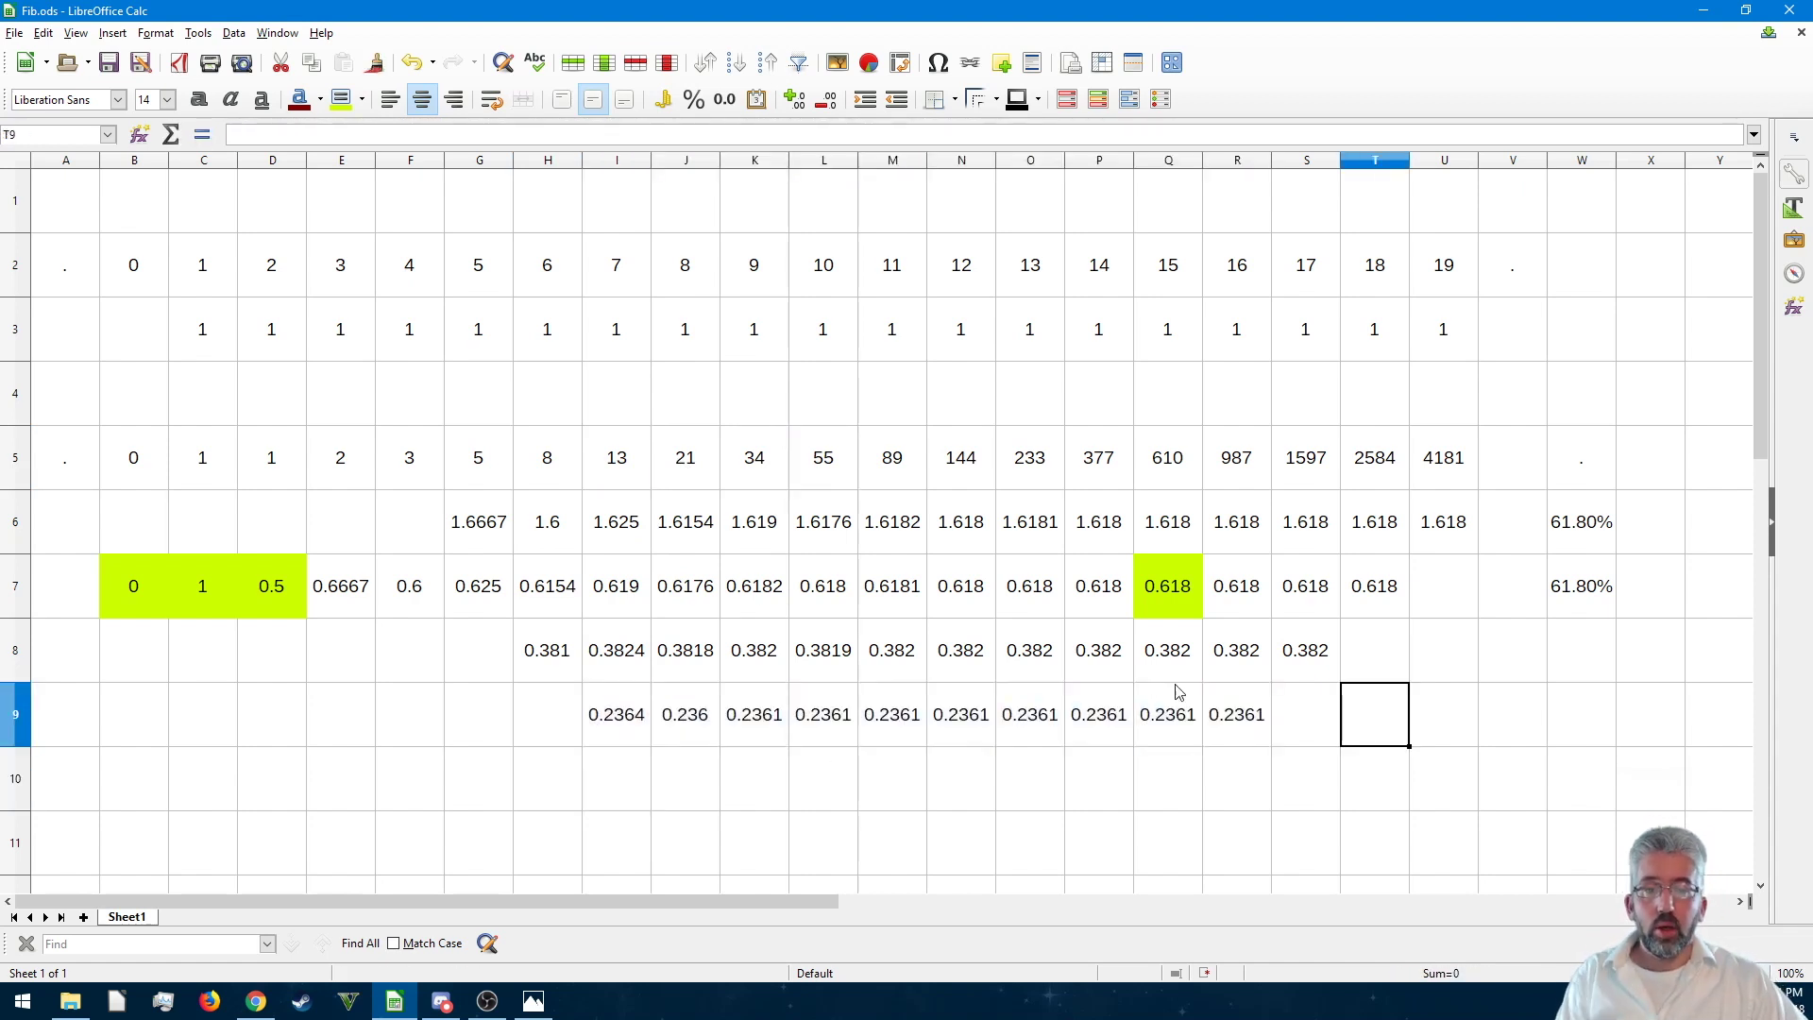
- Highlight the 0.382 in P8 and the 0.2361 in O9 with yellow-green
click(1105, 672)
ctrl+click(1044, 718)
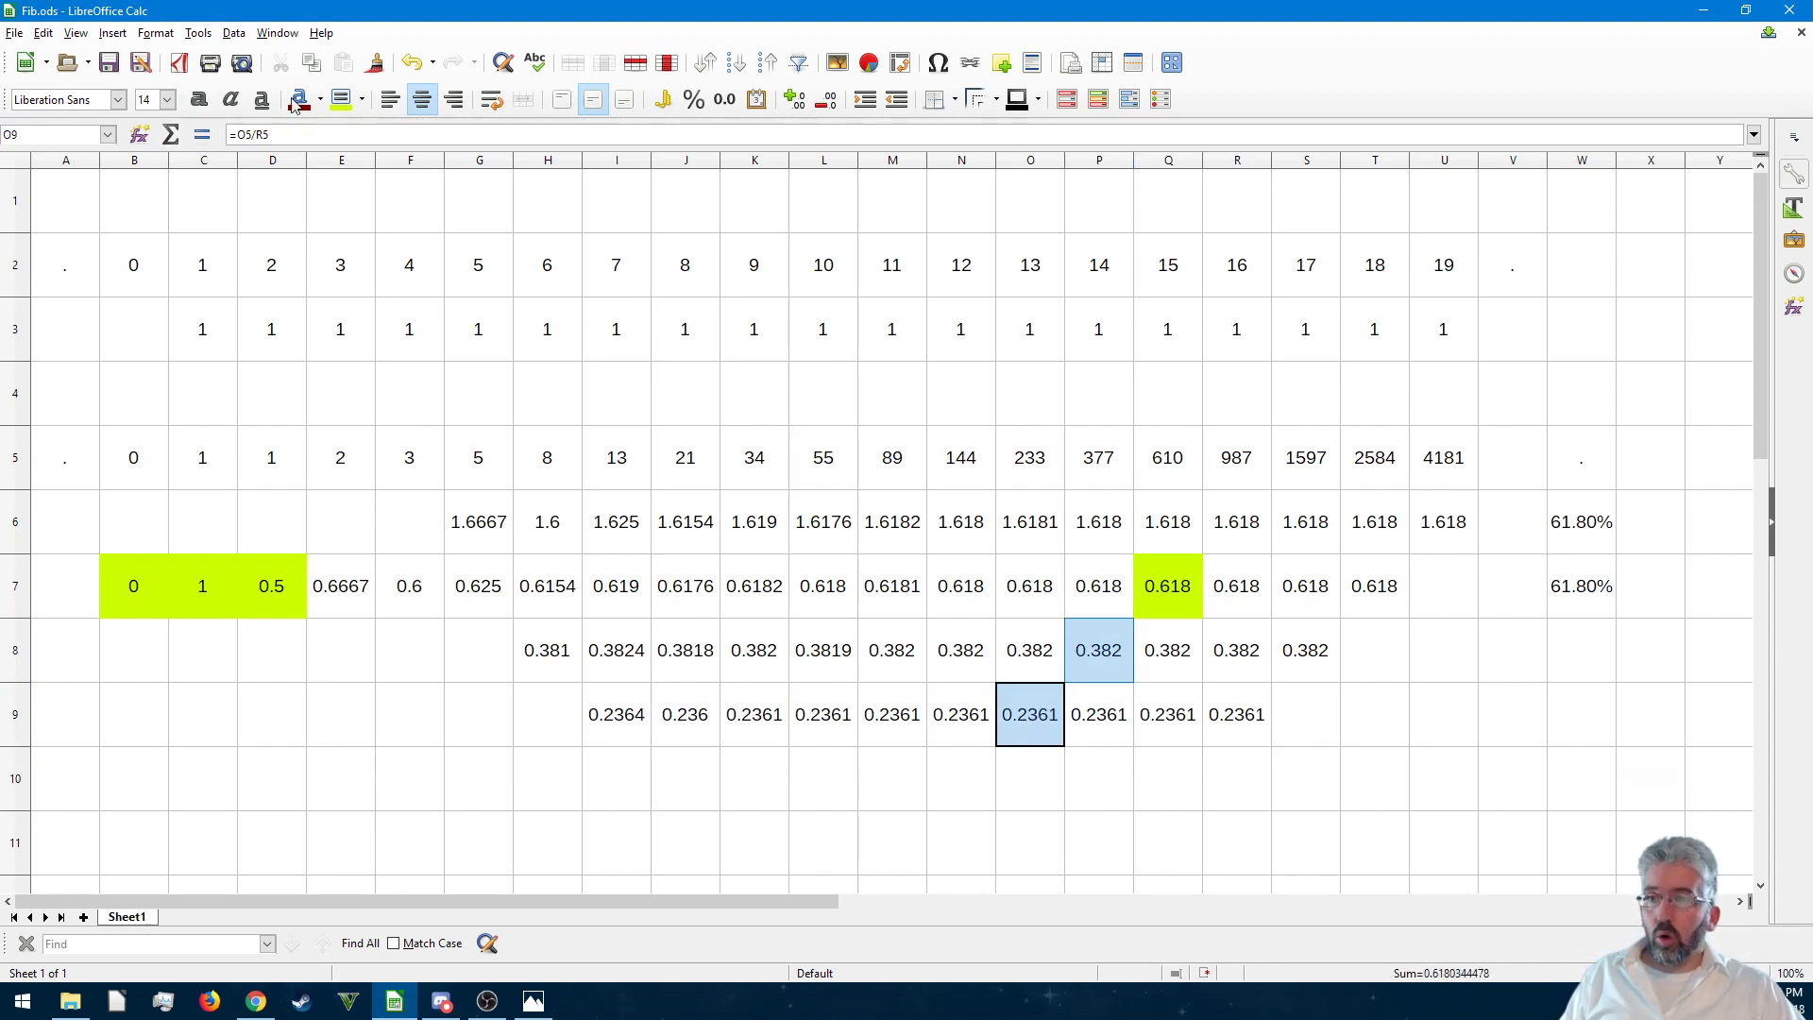
click(347, 104)
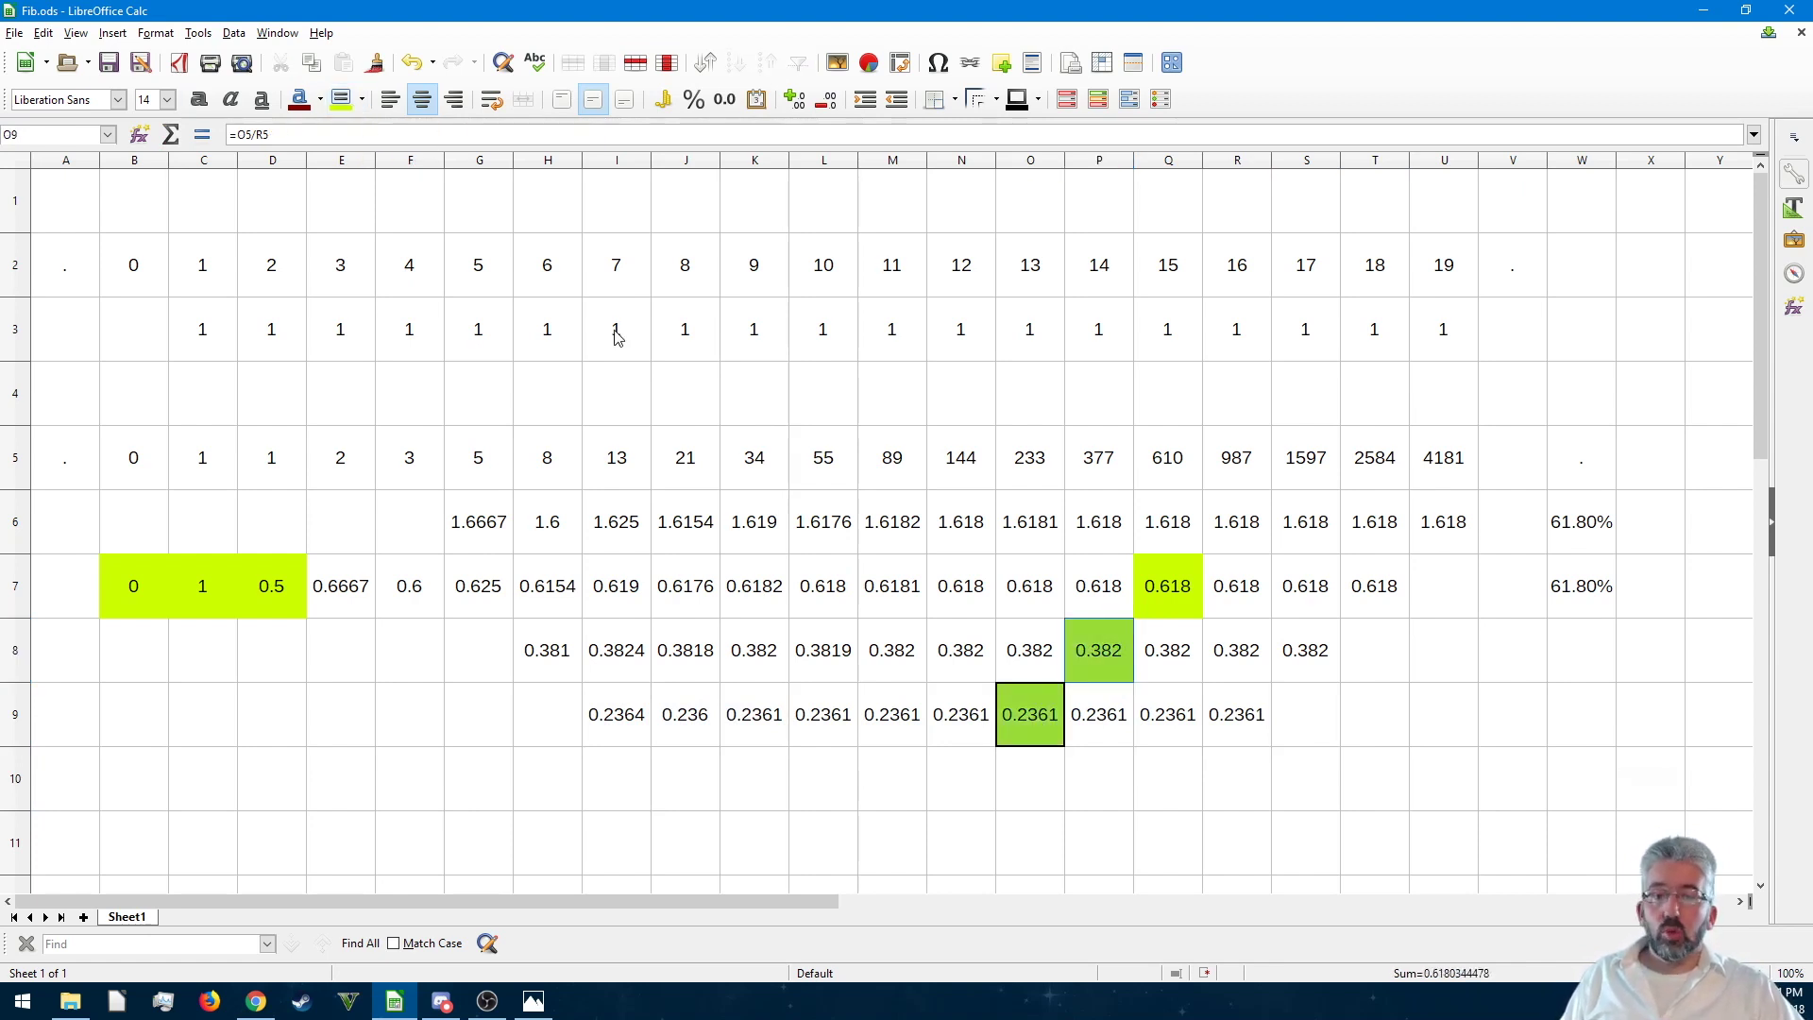
click(1146, 676)
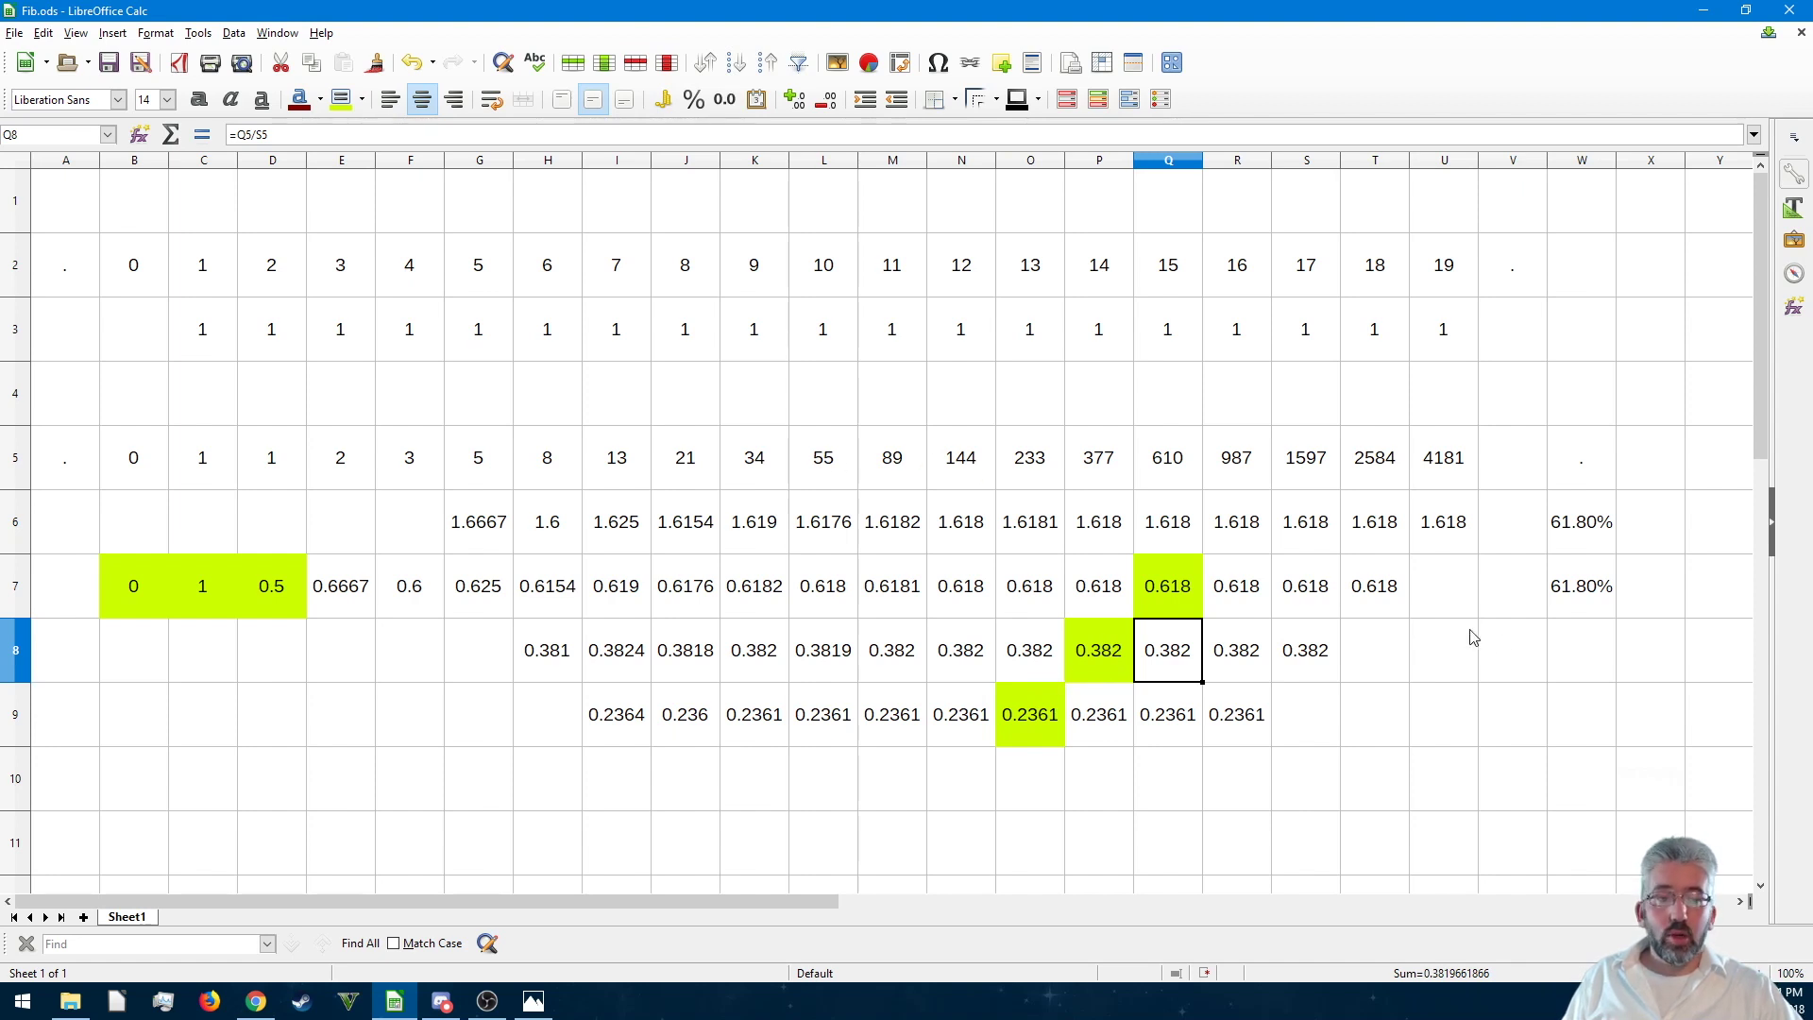
- Enter 38.20% in W8 and 23.61% in W9
click(1586, 654)
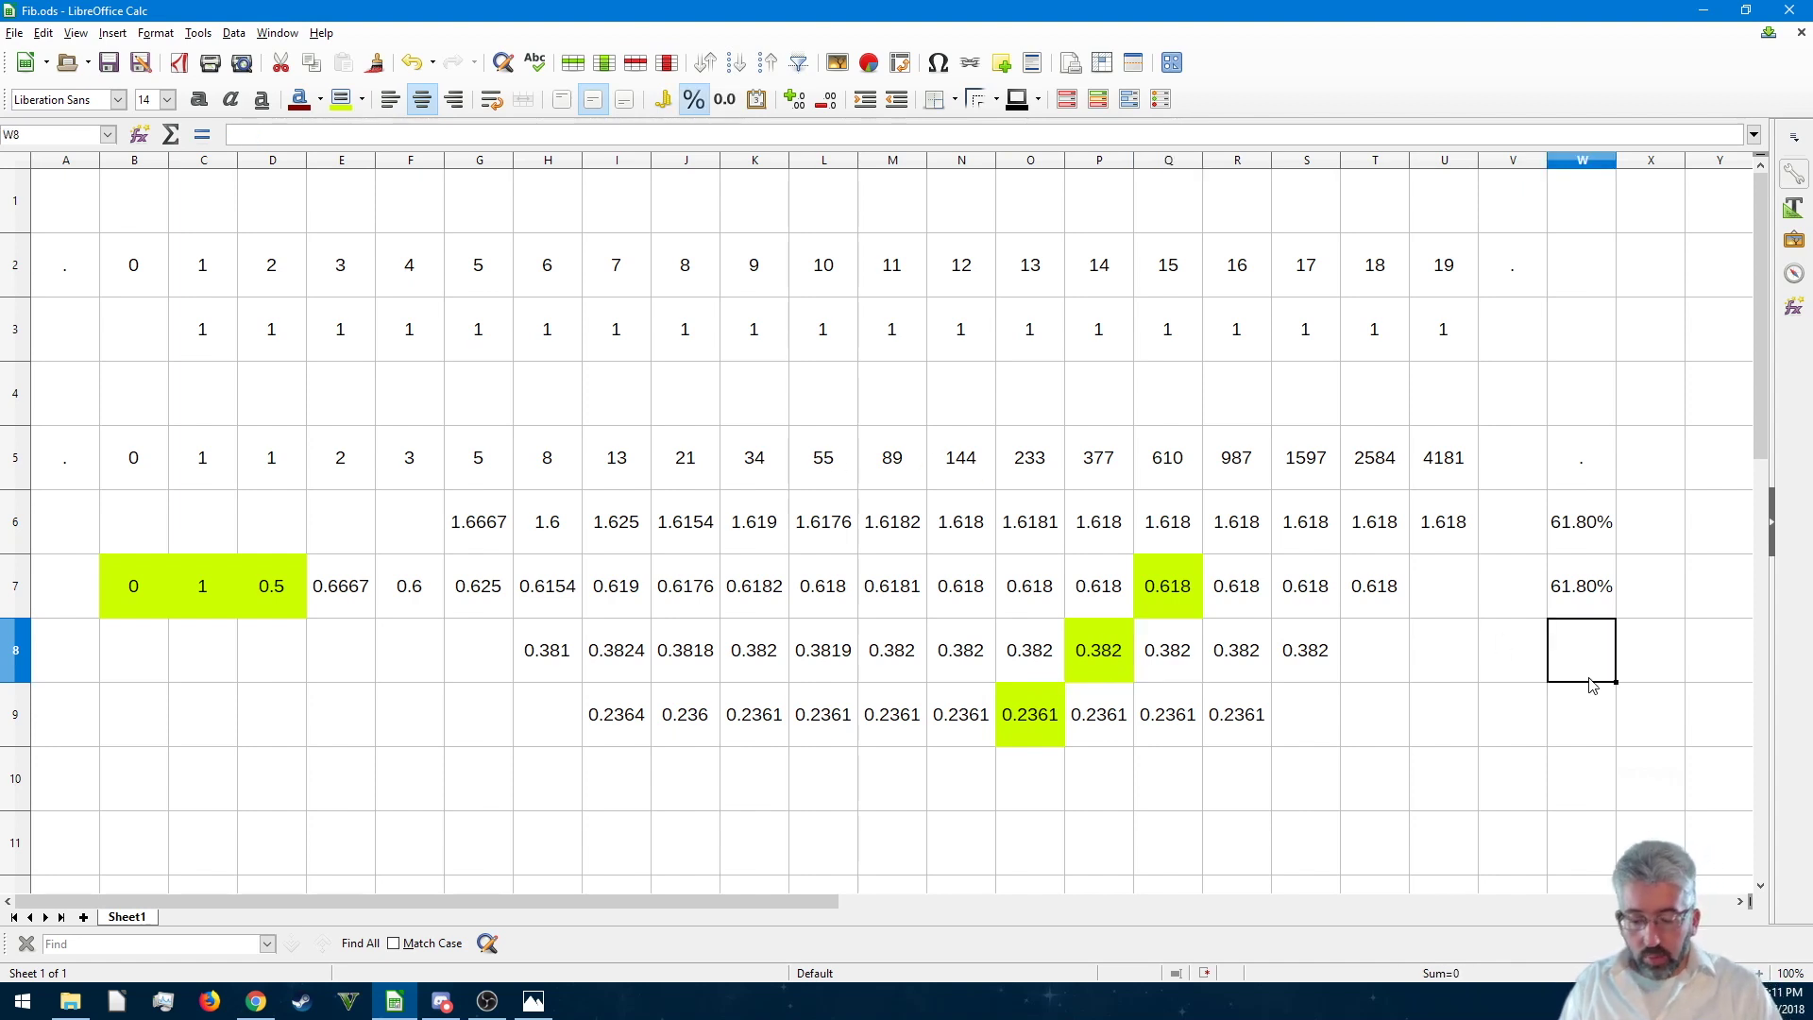
text(38.2)
key(Return)
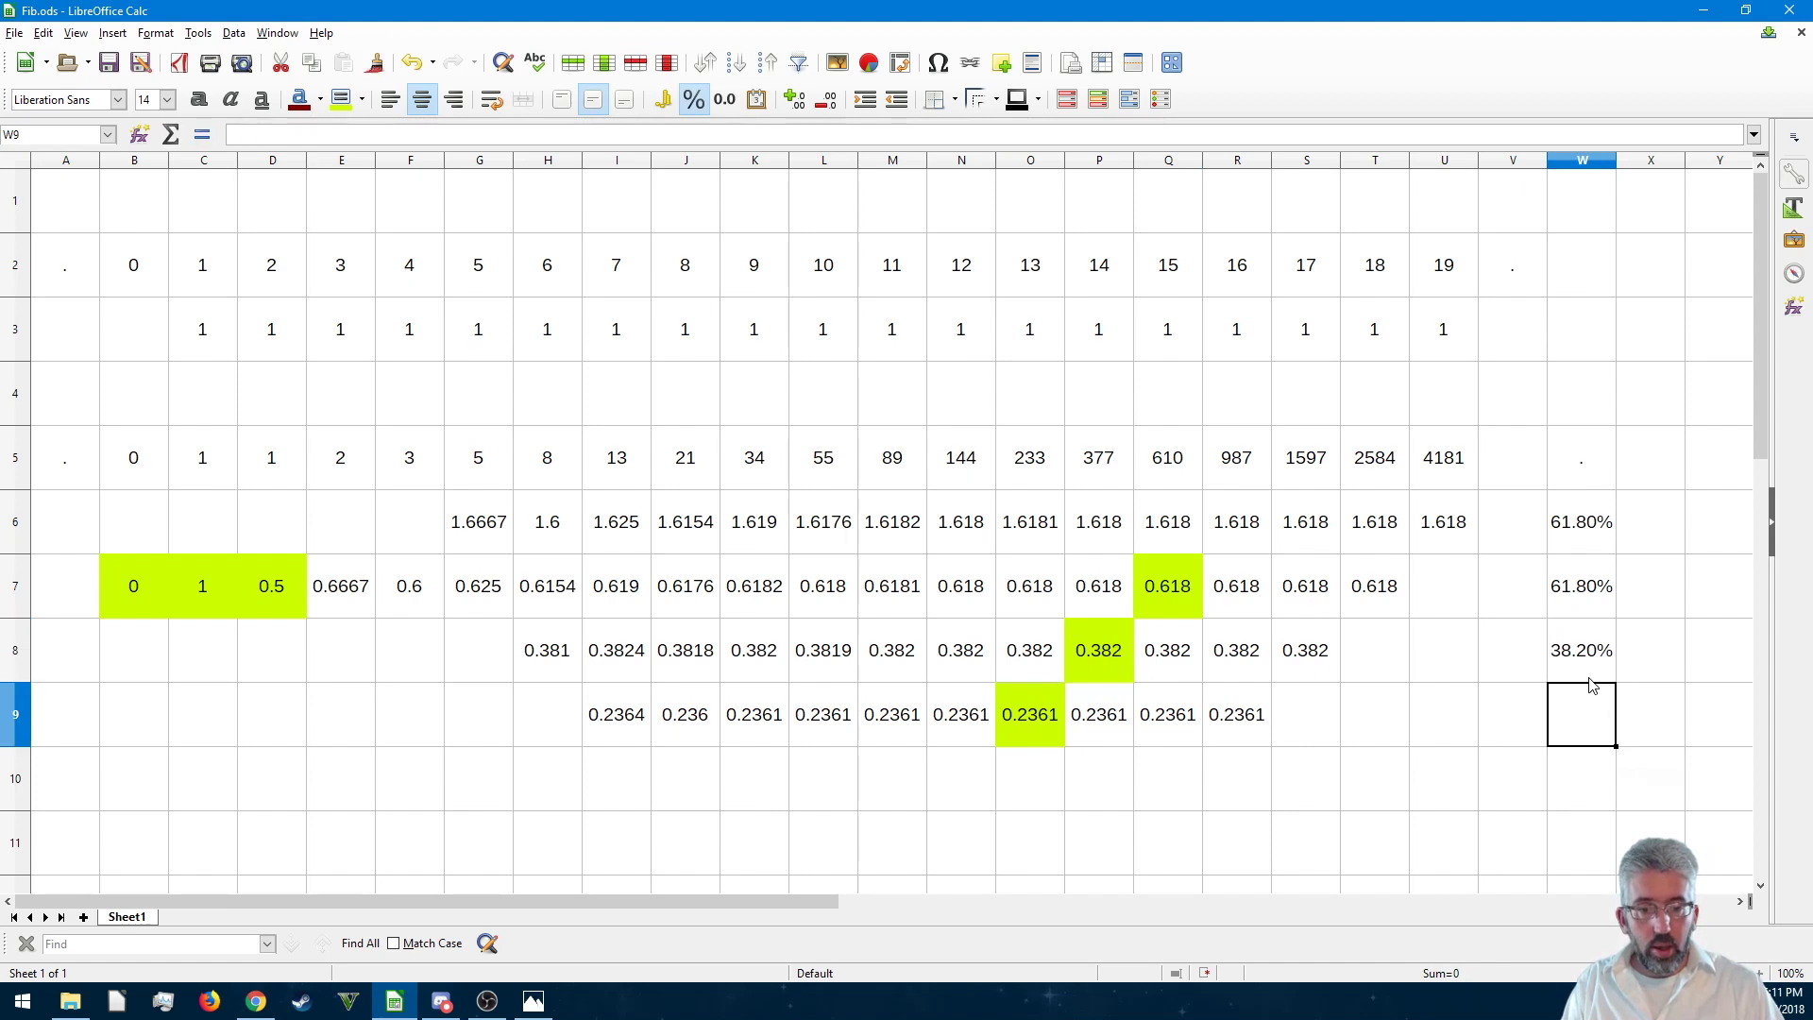
text(23.61)
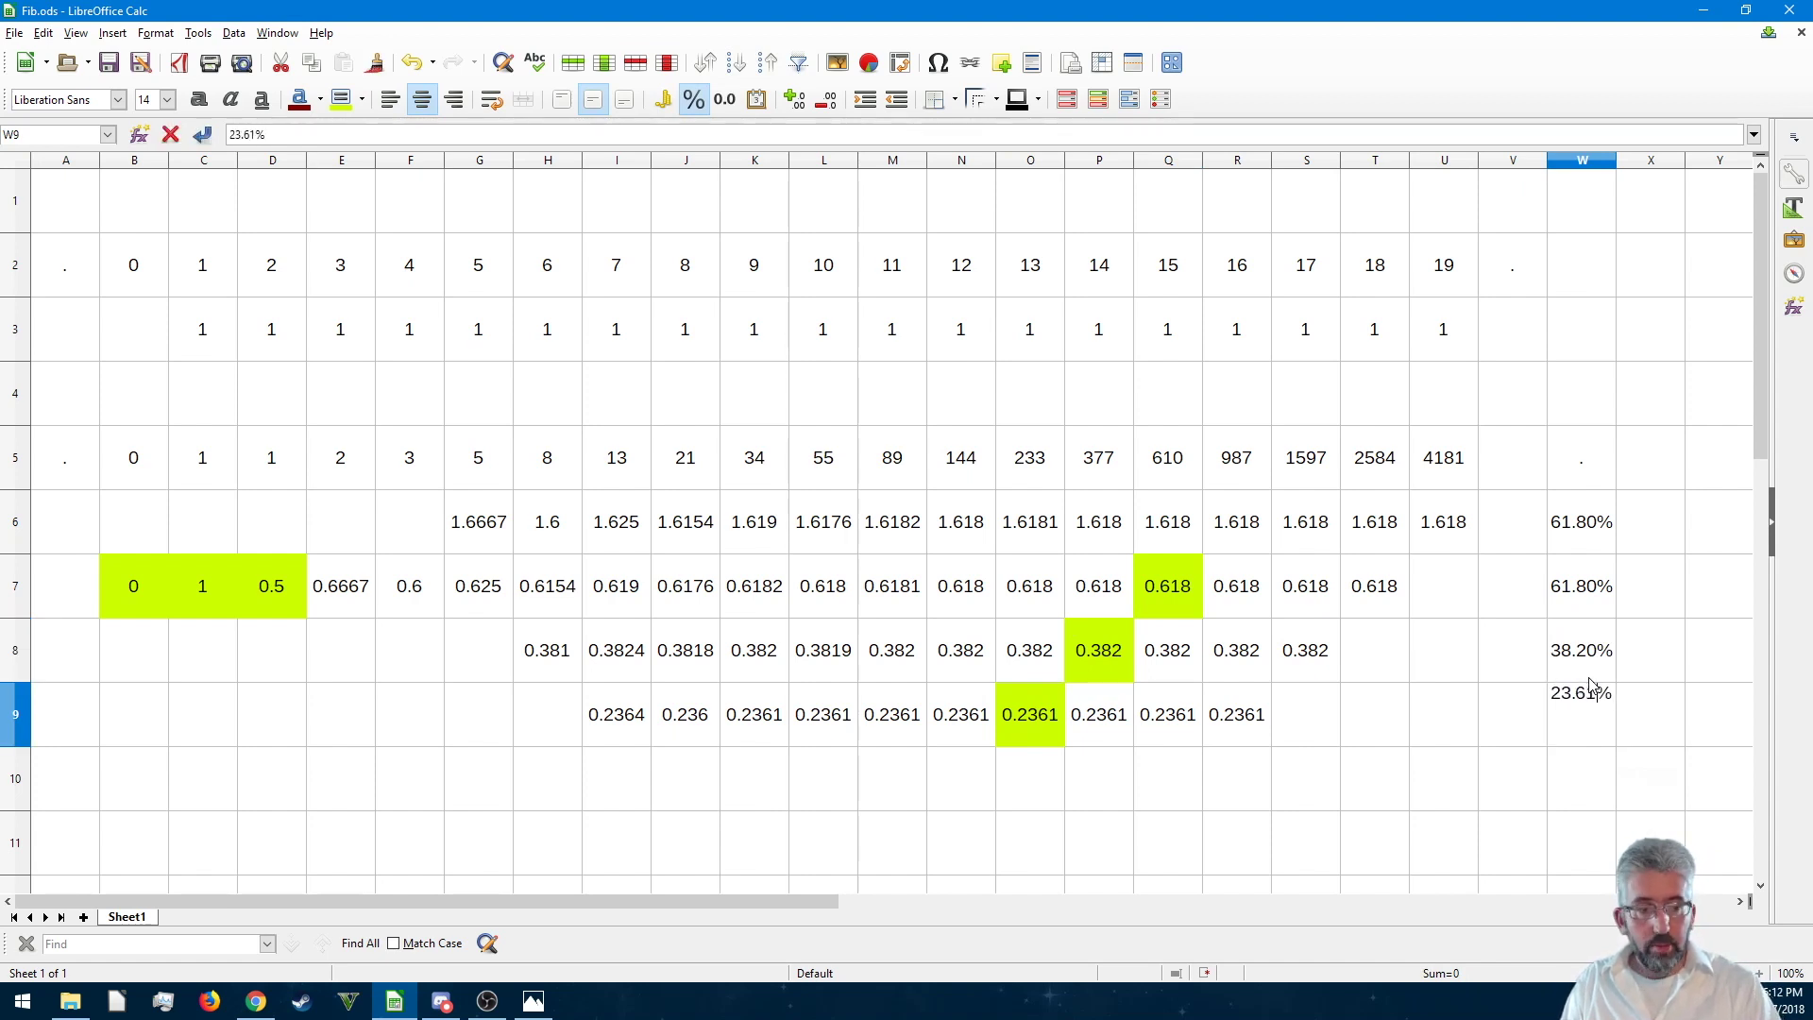
key(Return)
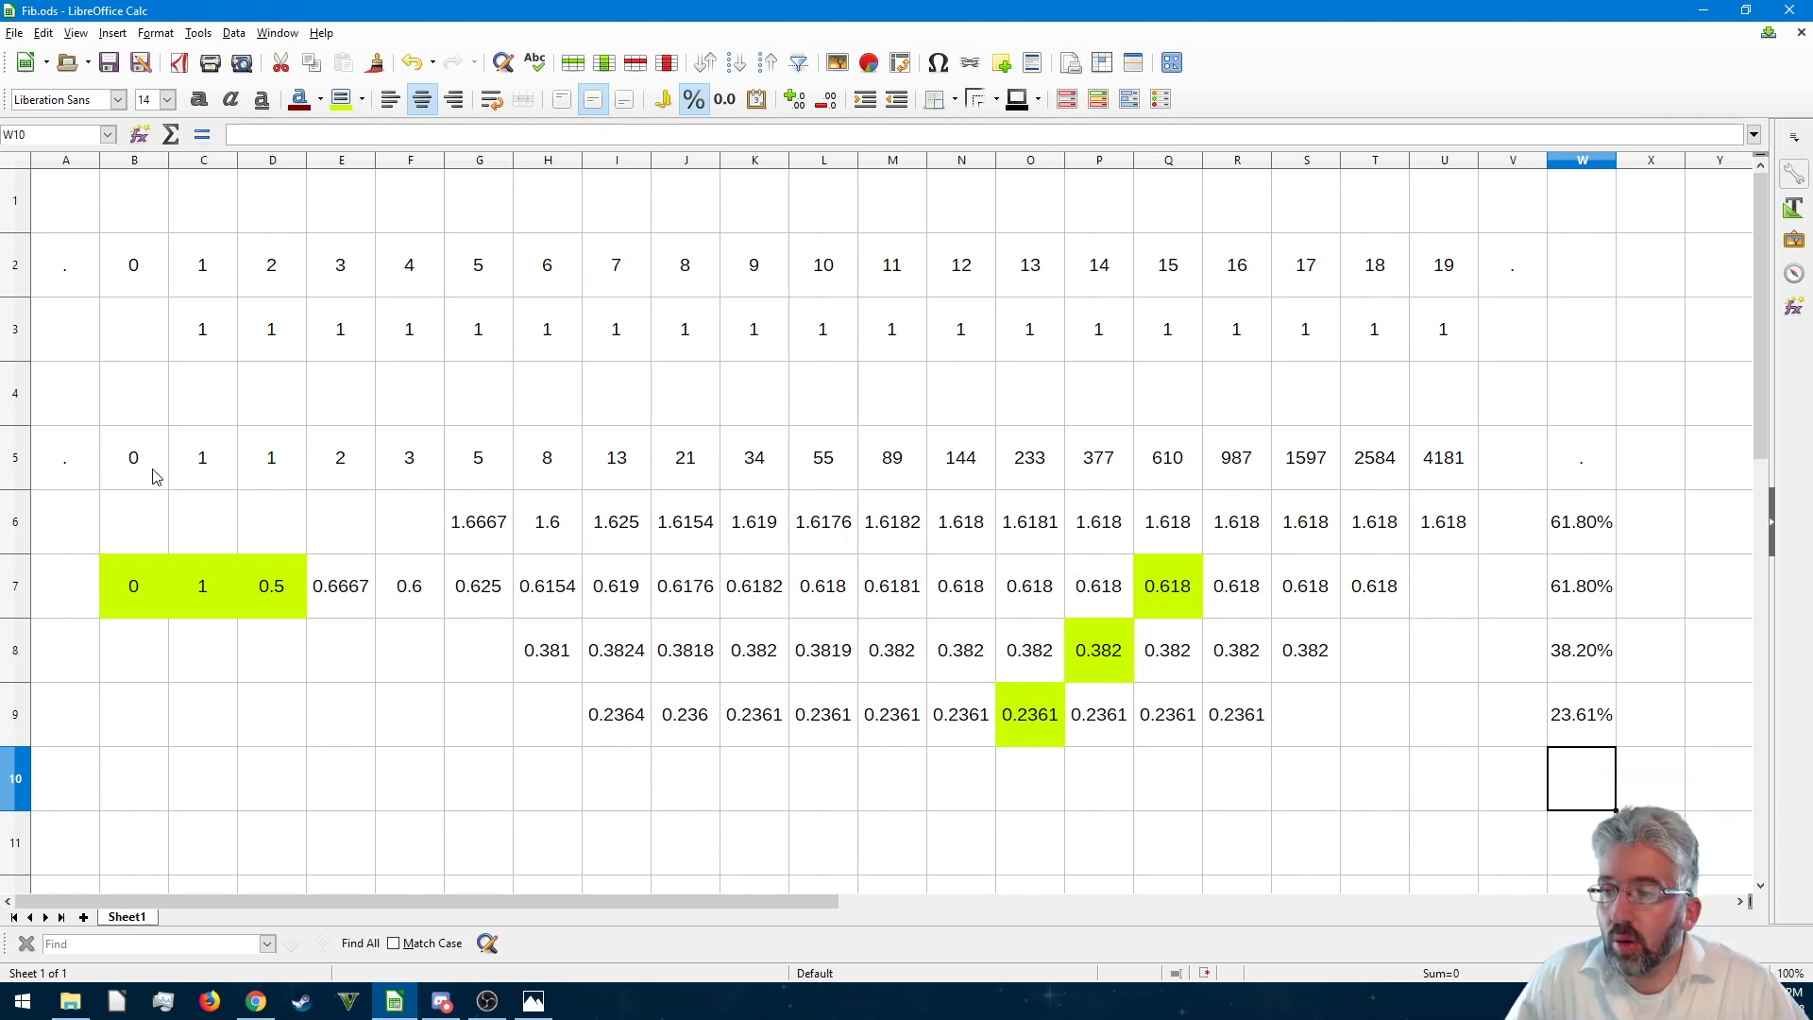
drag(155, 477, 689, 483)
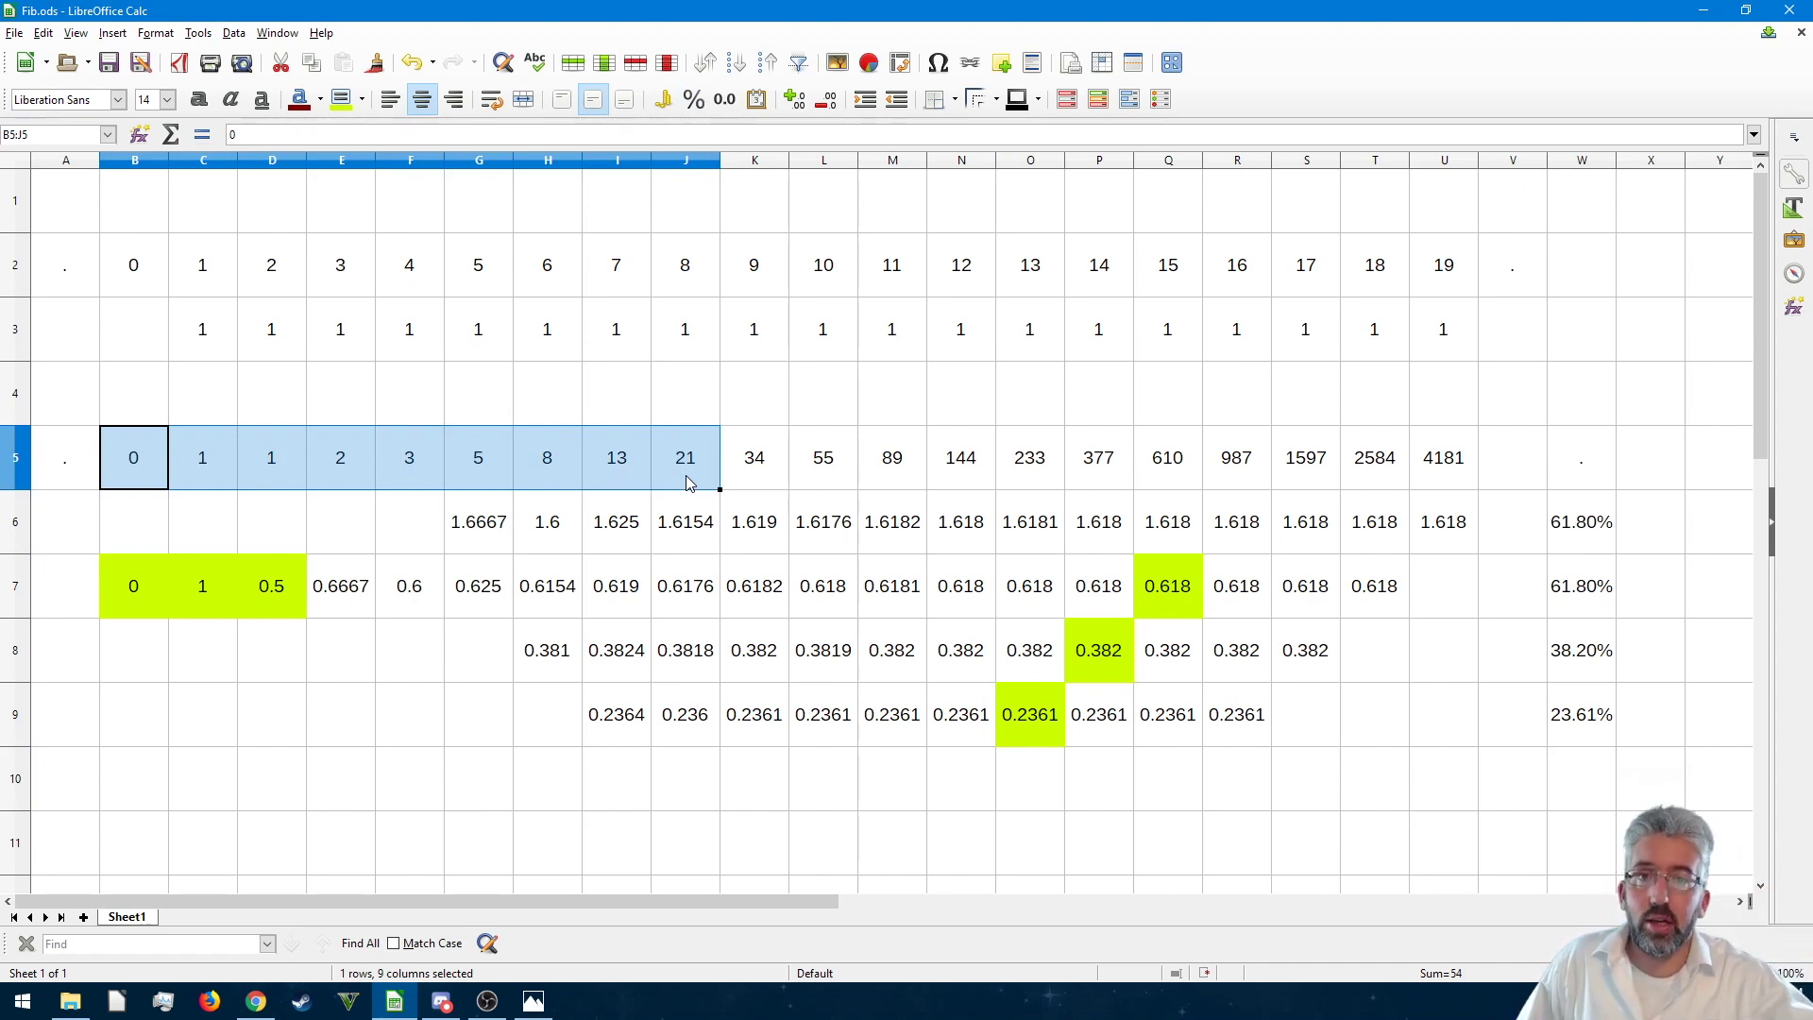
- Label K16 '1x1' with a box border and copy the bordered cell into J16
scroll(1088, 425, down, 3)
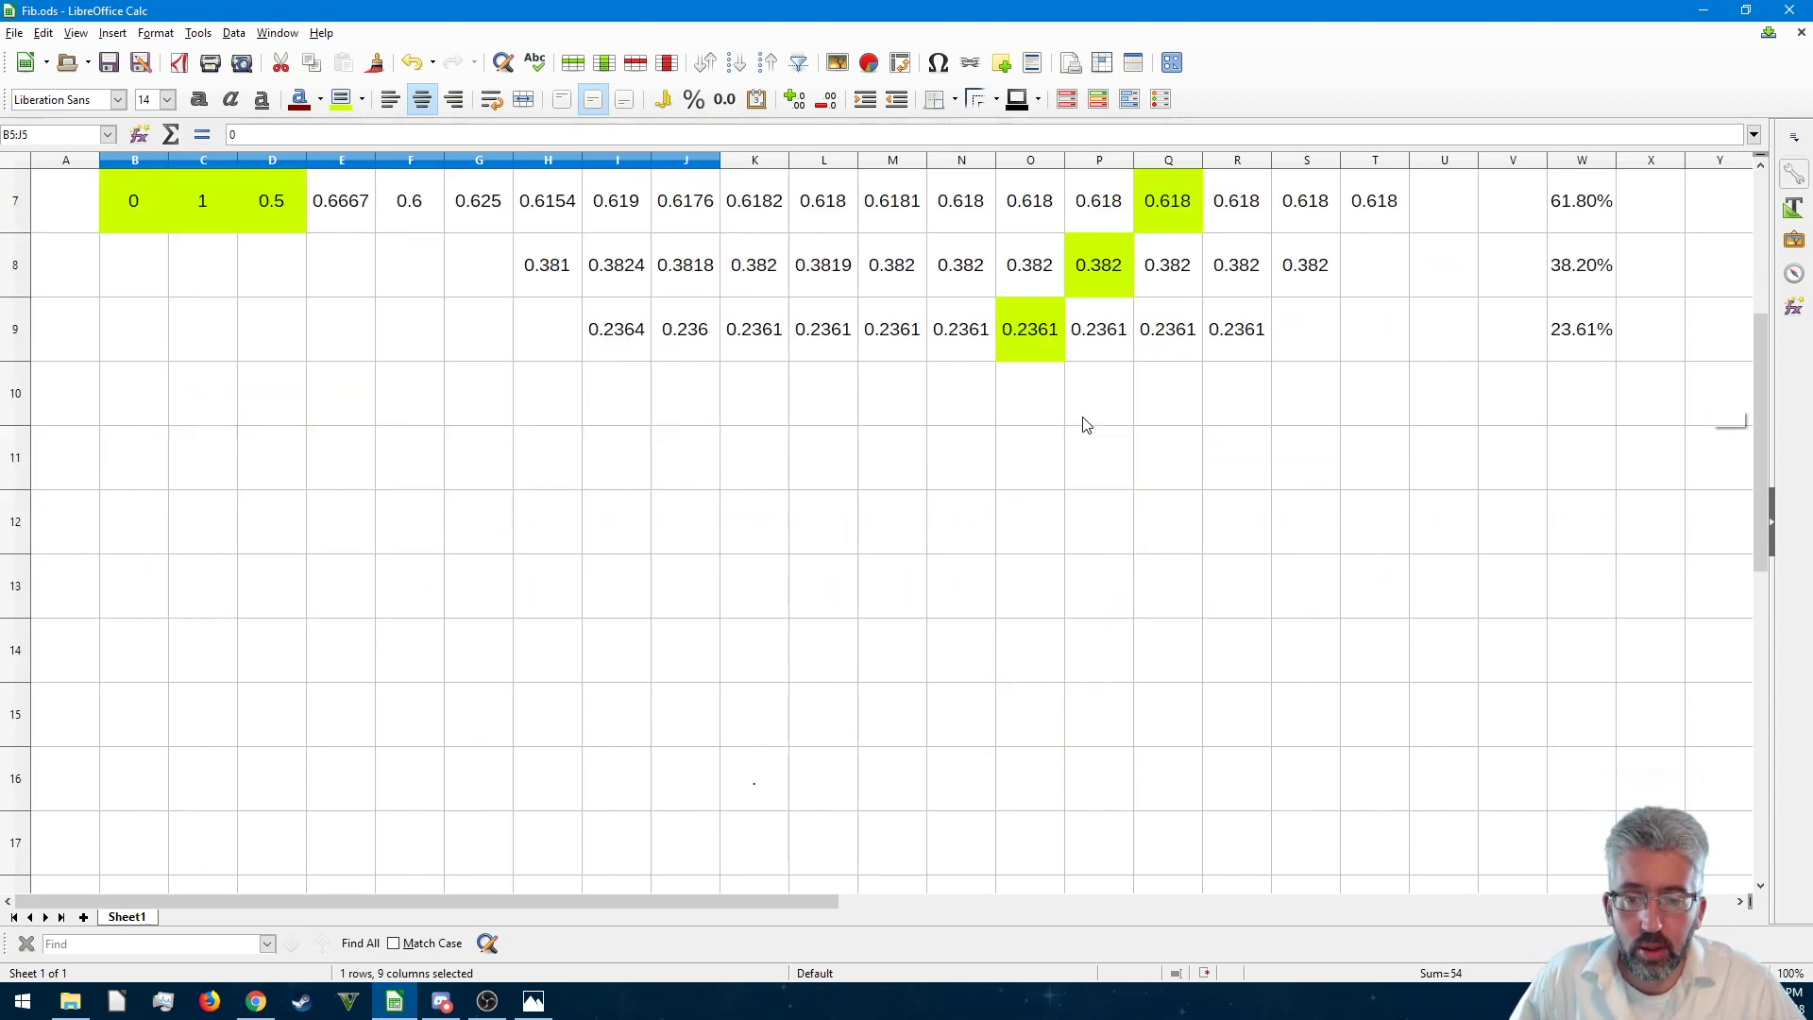
click(760, 595)
text(.)
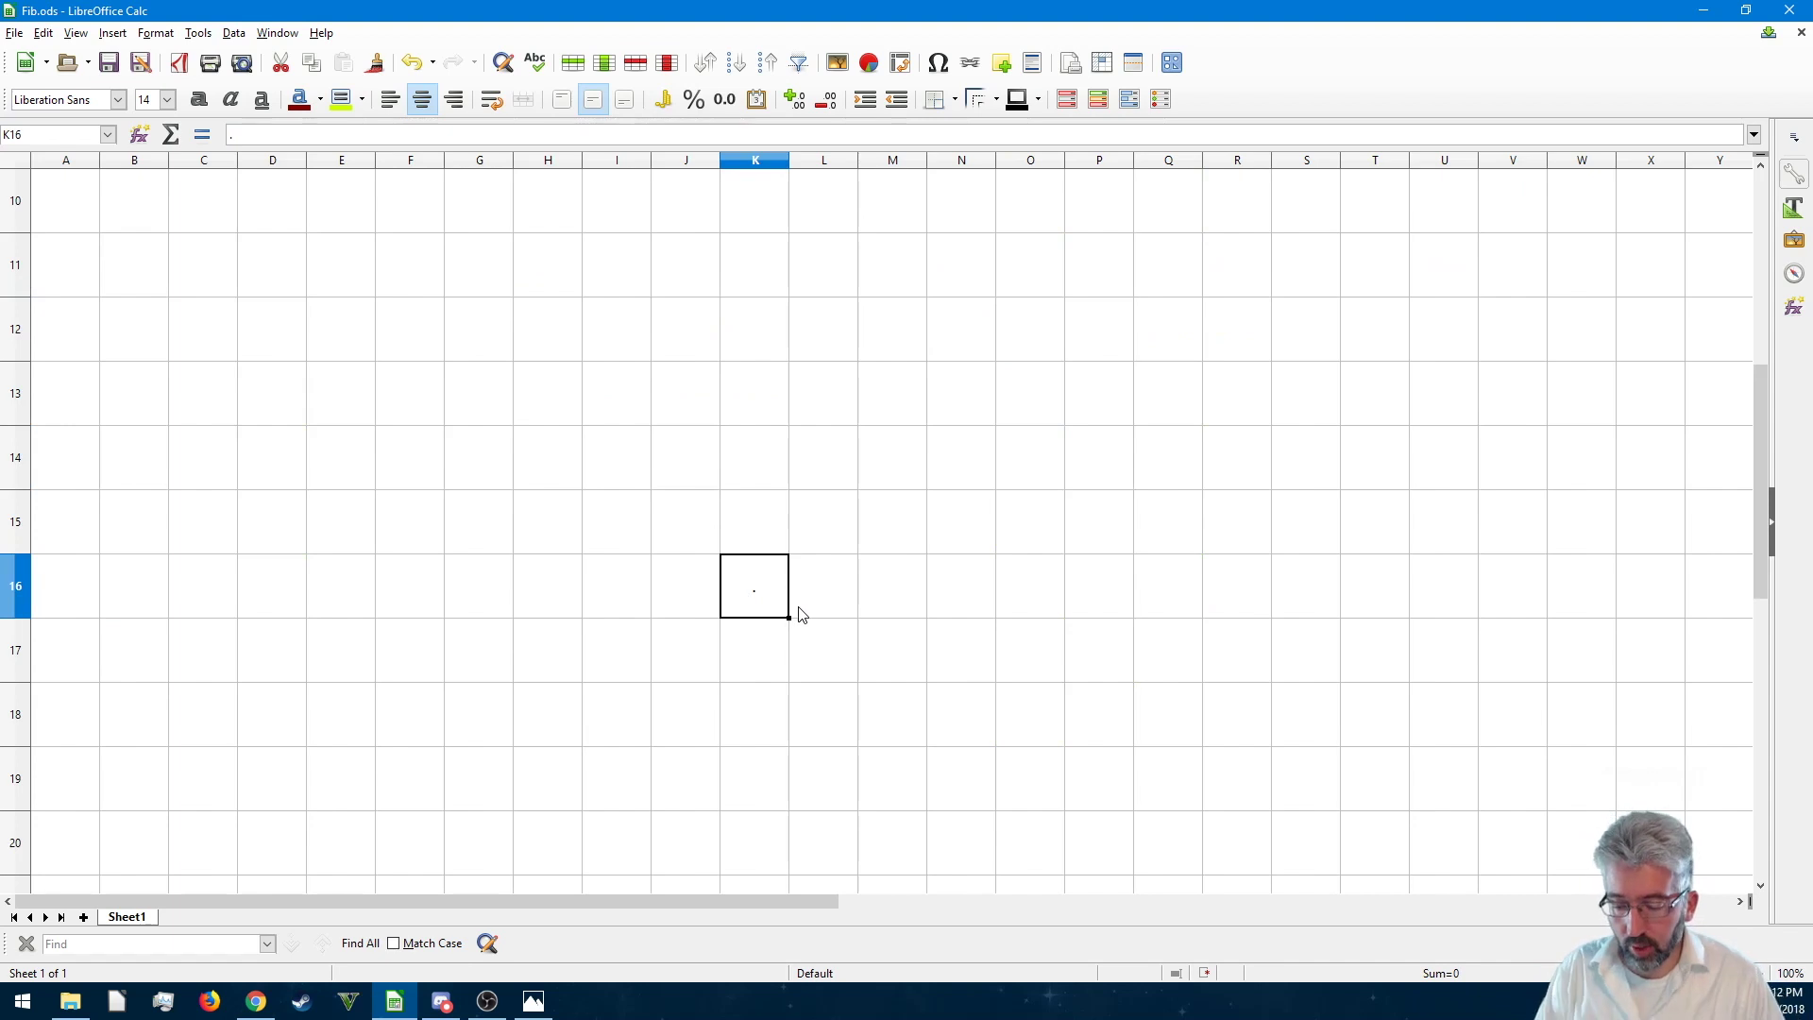
text(1x1)
key(Return)
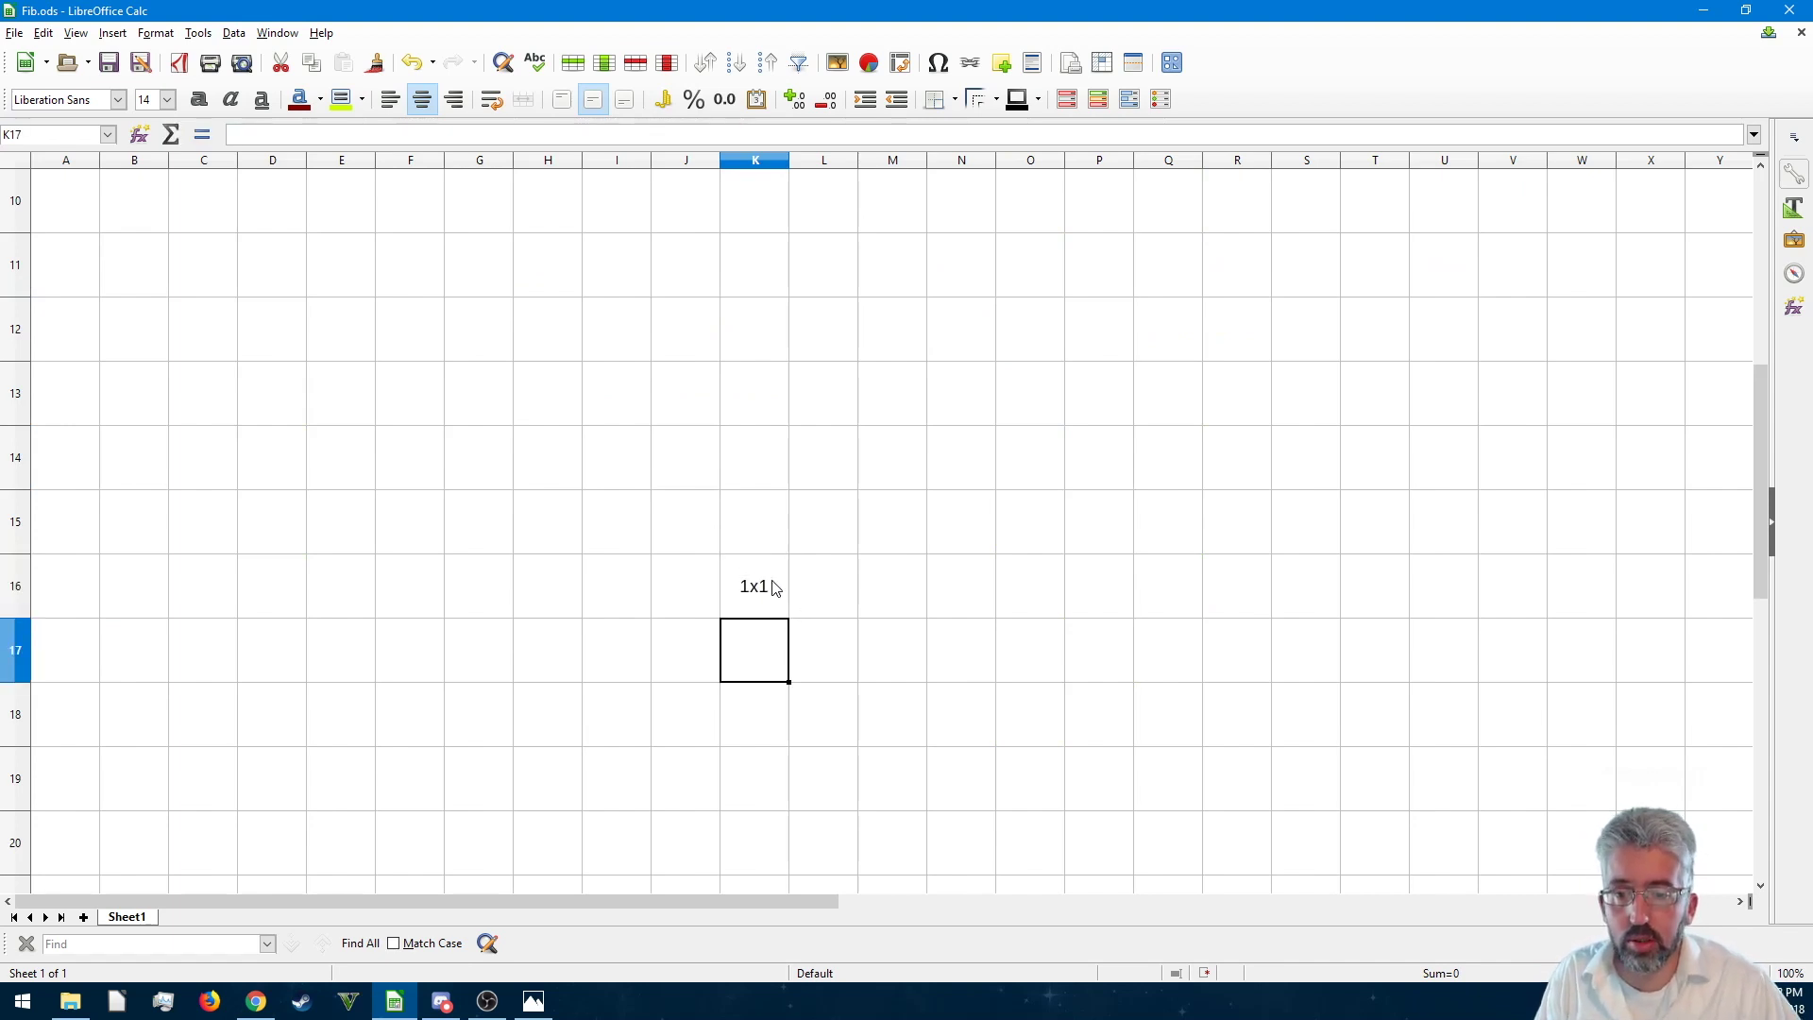
click(772, 587)
click(947, 102)
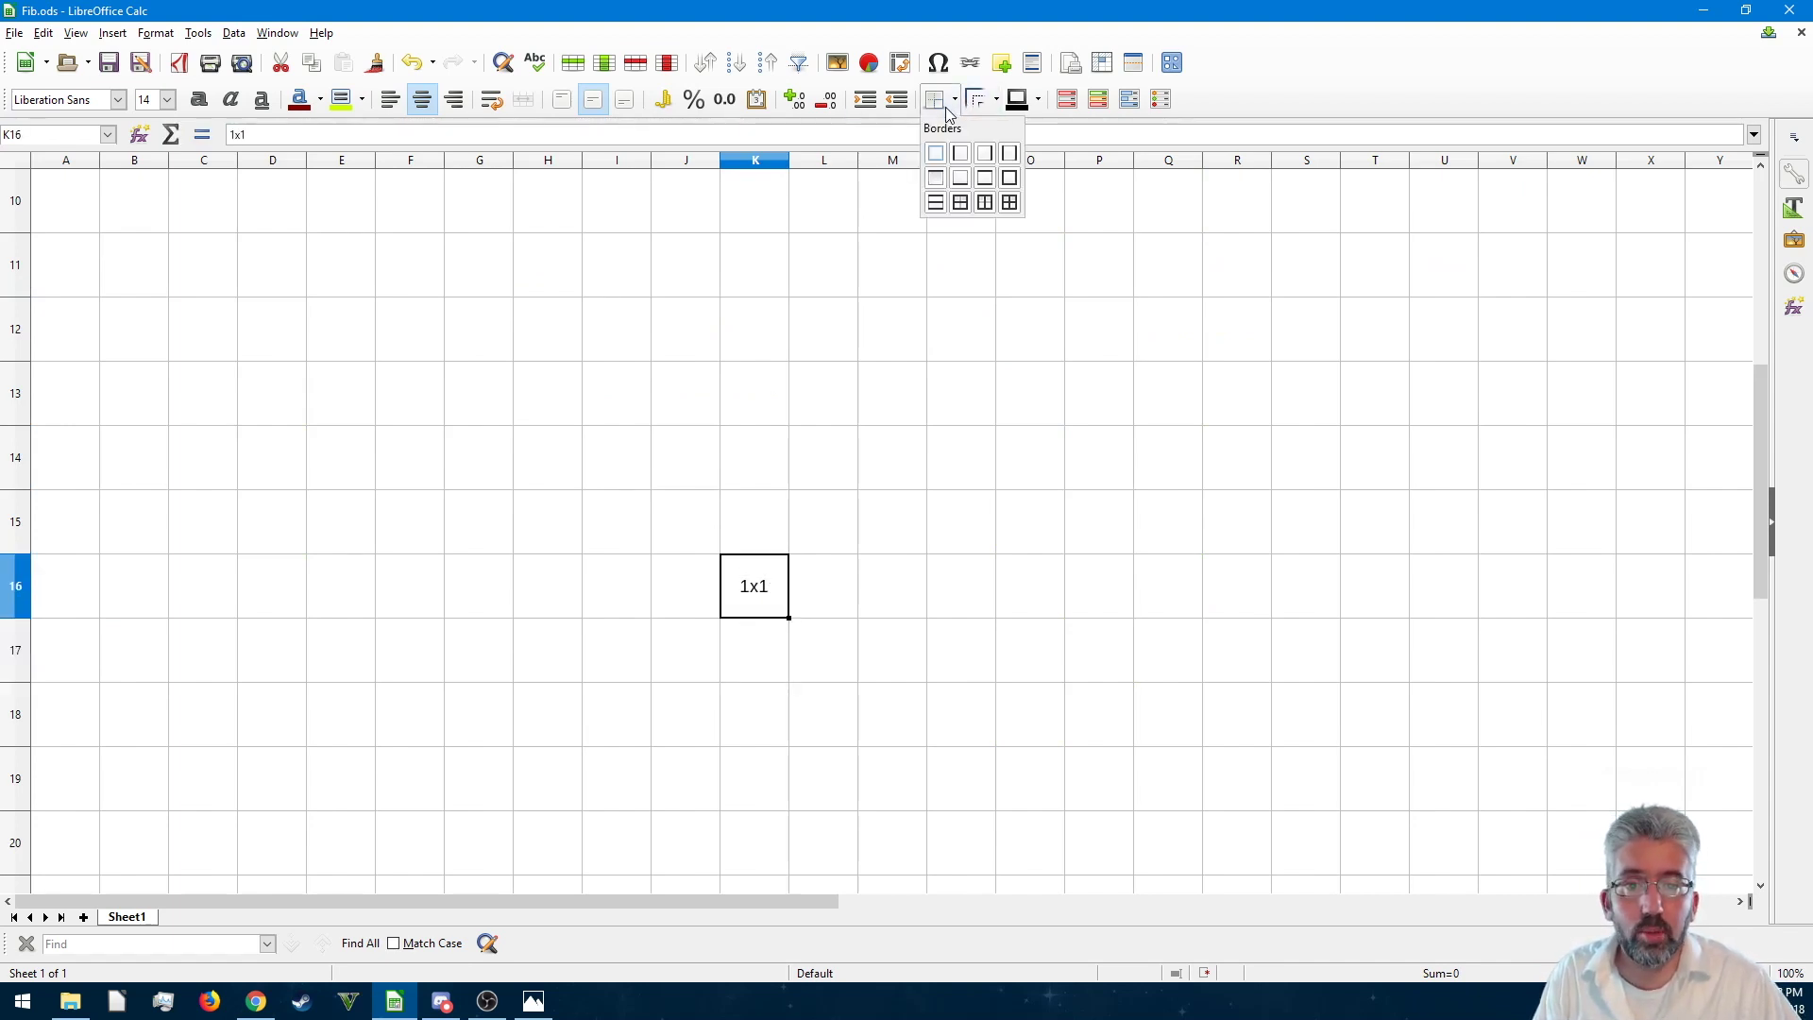
click(1006, 195)
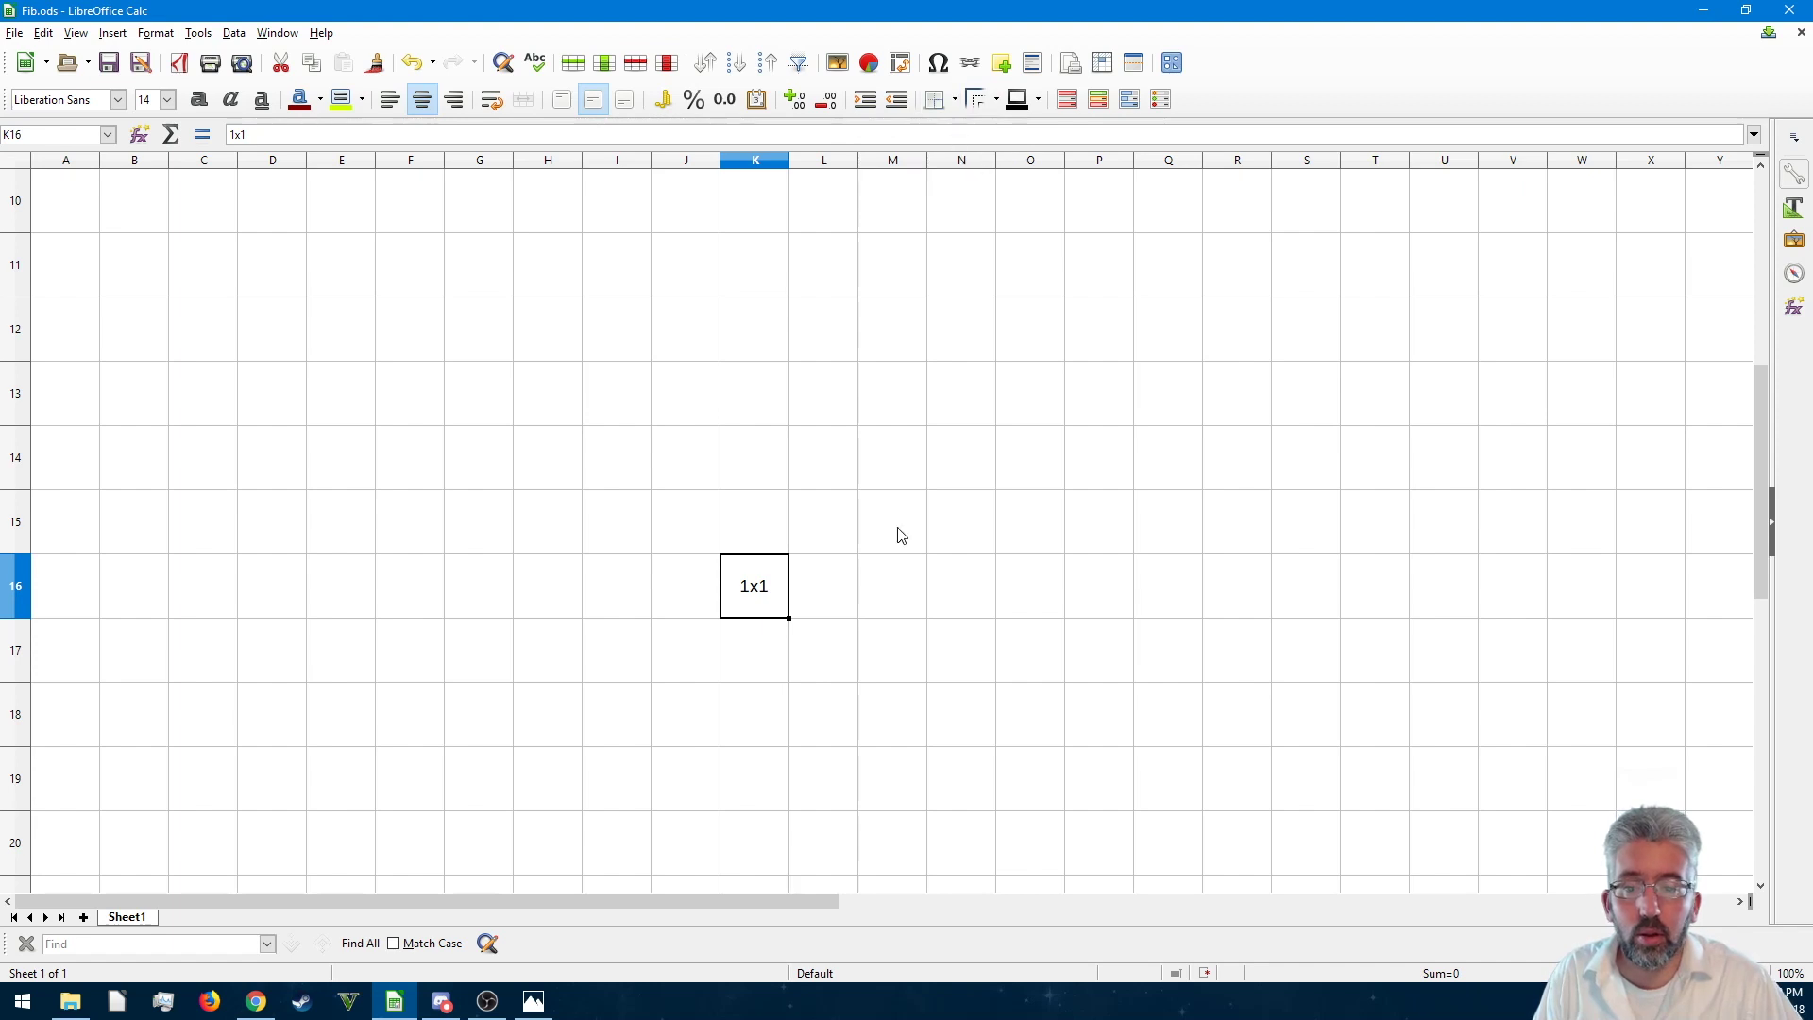
click(836, 585)
click(755, 597)
key(ctrl+c)
key(Left)
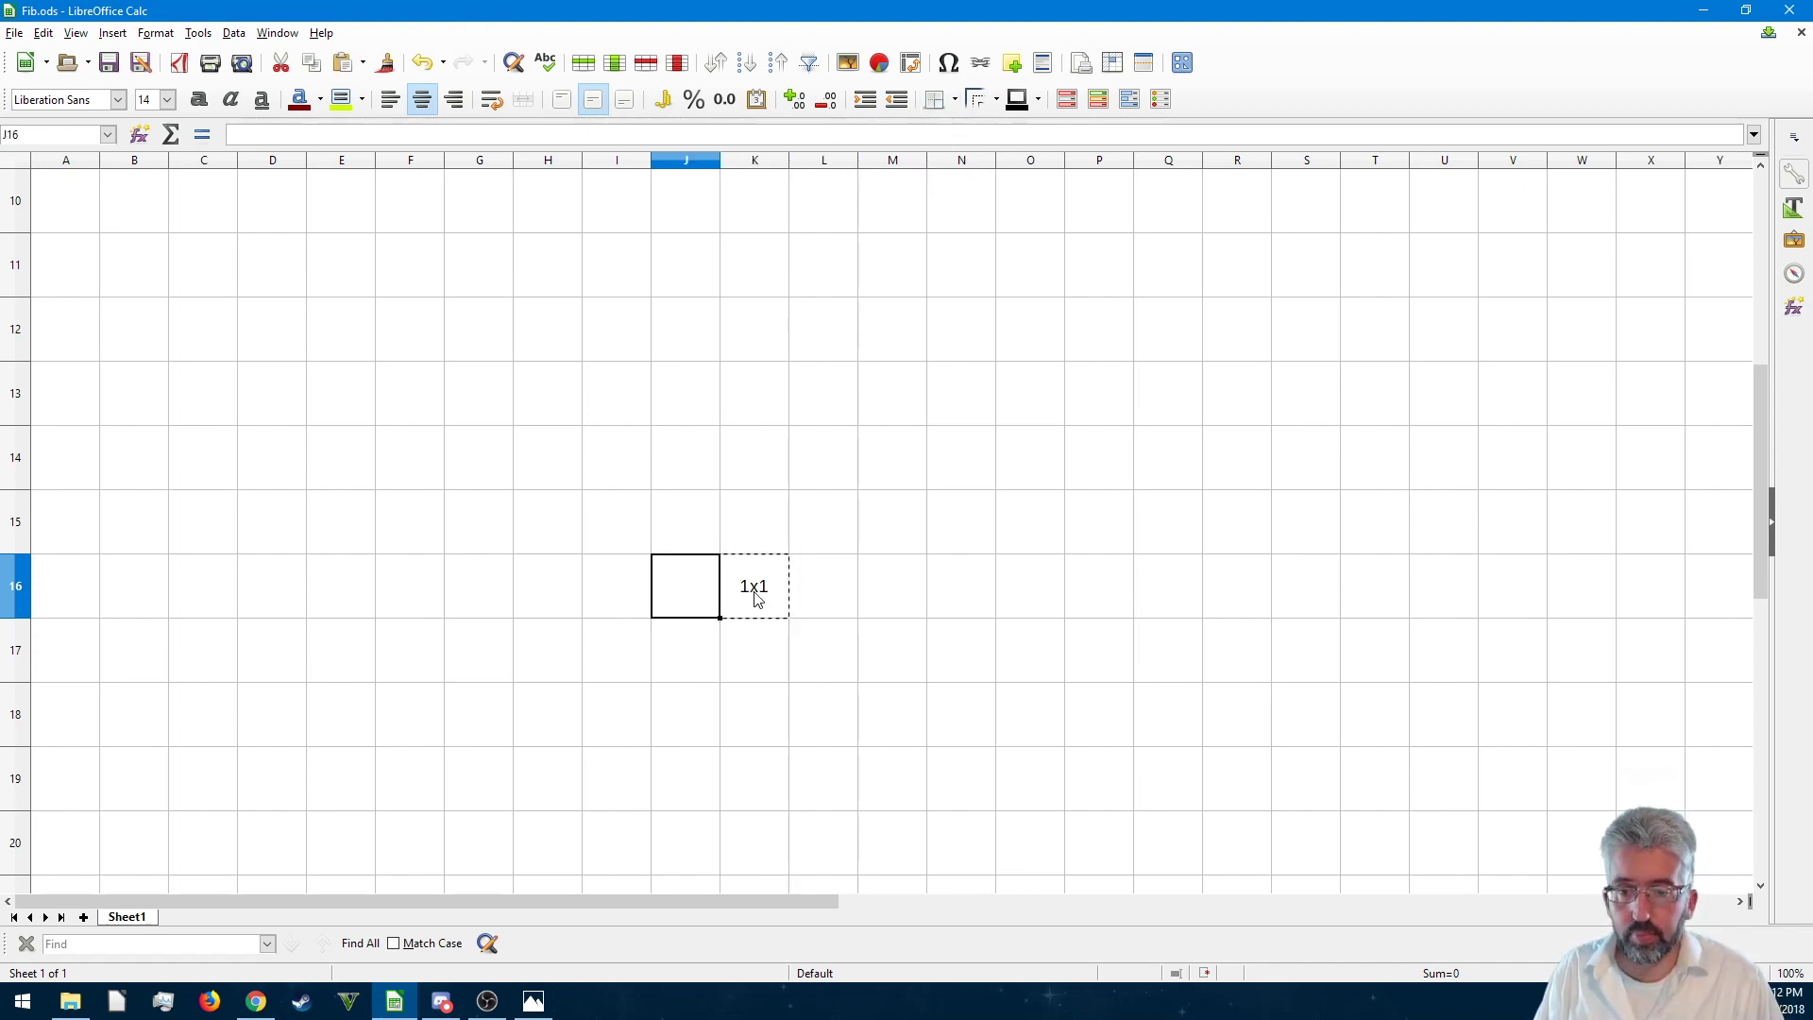
key(Return)
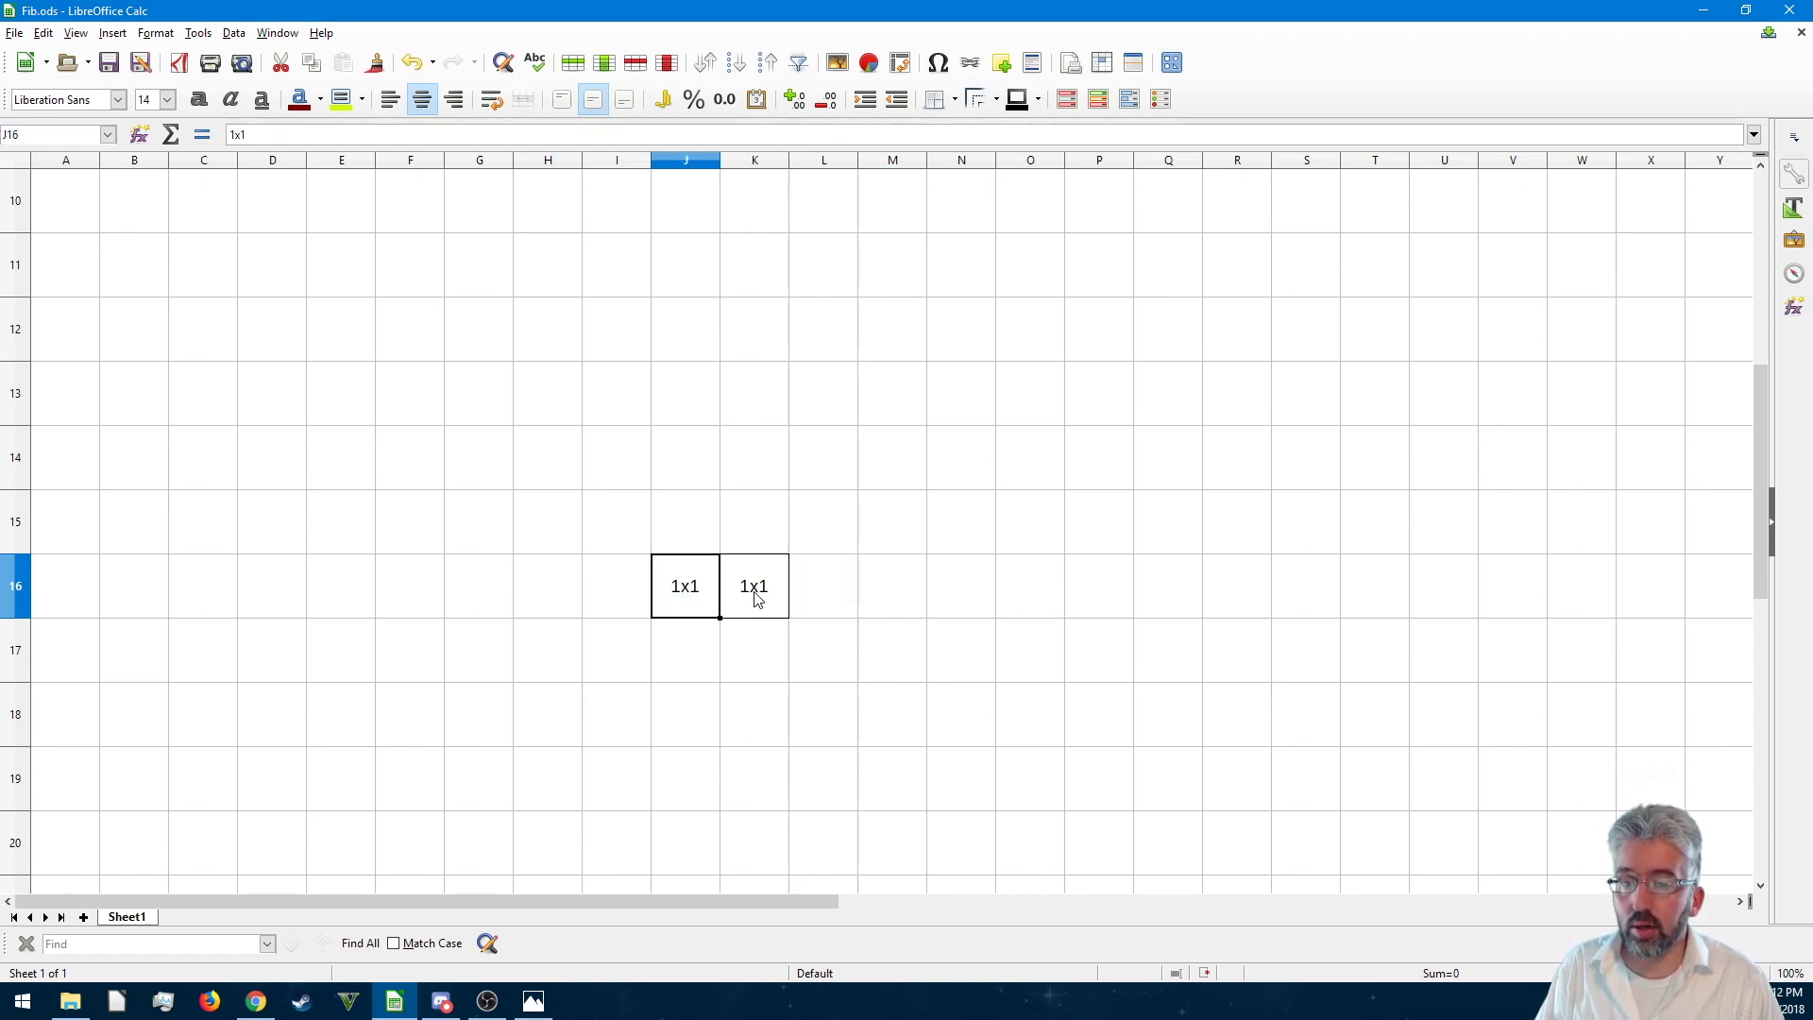
- Label J17 '2x2' and outline the 2x2 block J17:K18
key(Down)
text(2x2)
key(Return)
key(Up)
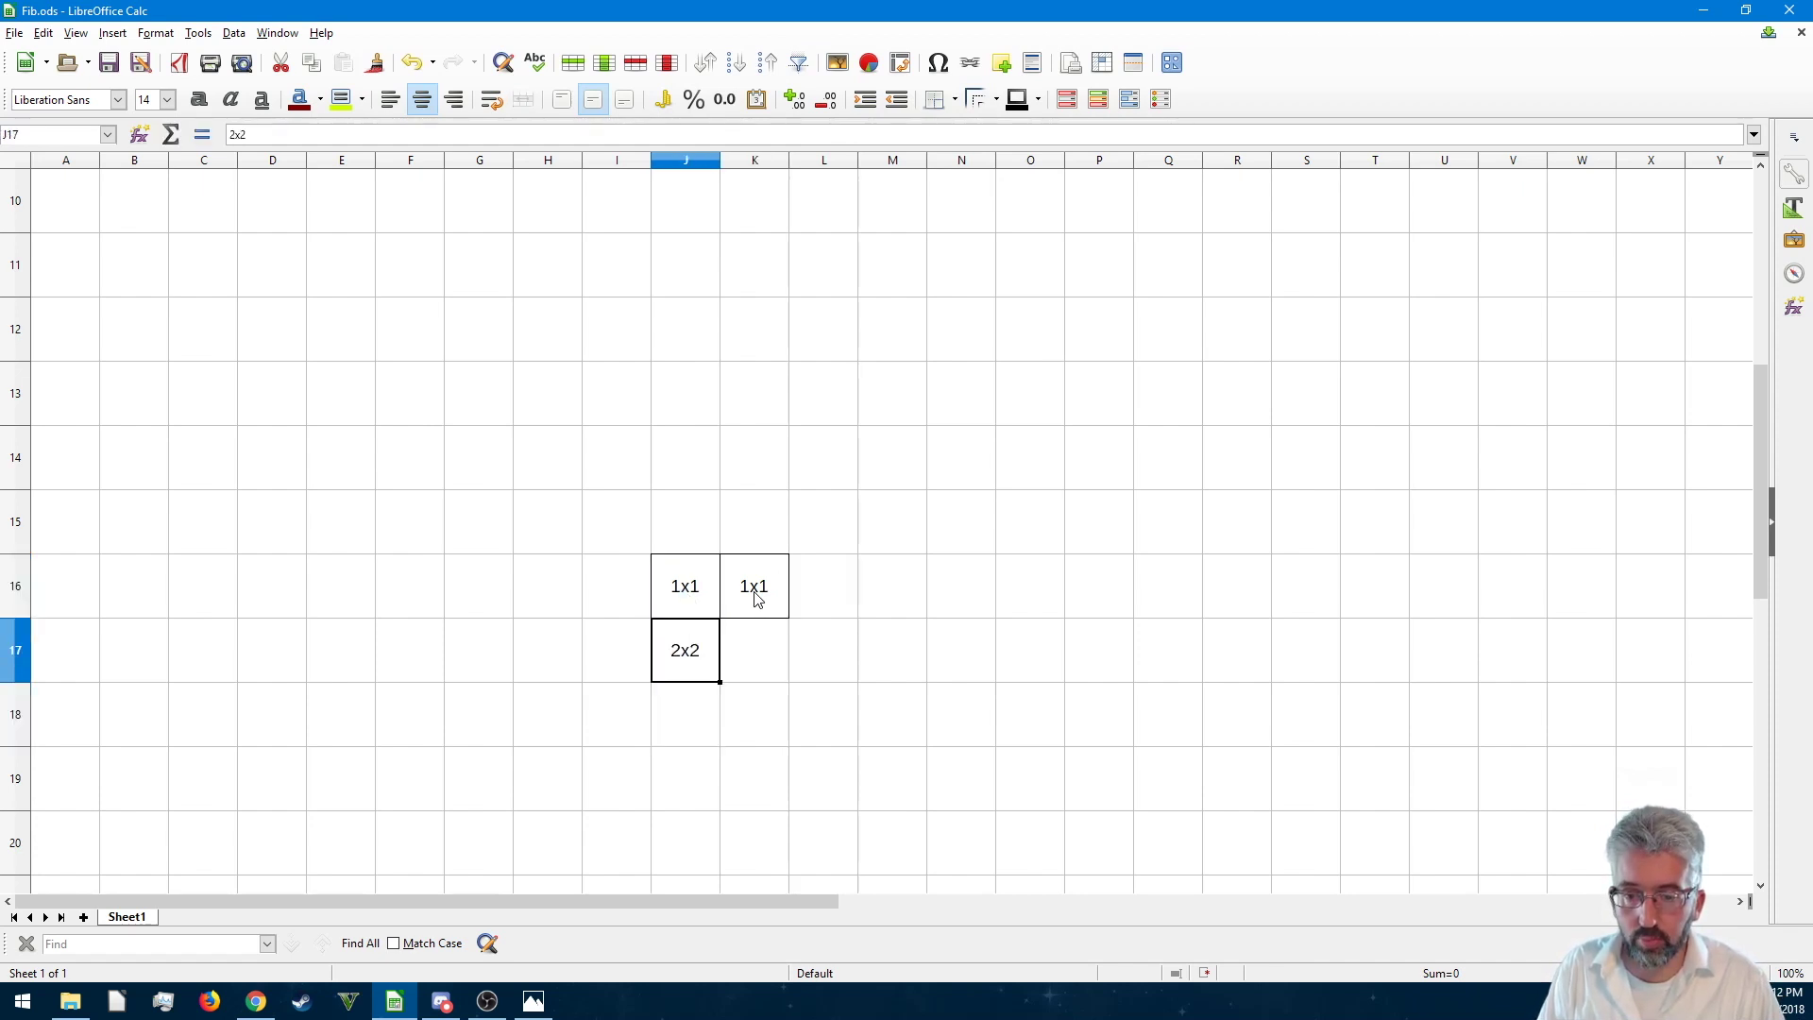
key(shift+Down)
key(shift+Right)
click(955, 99)
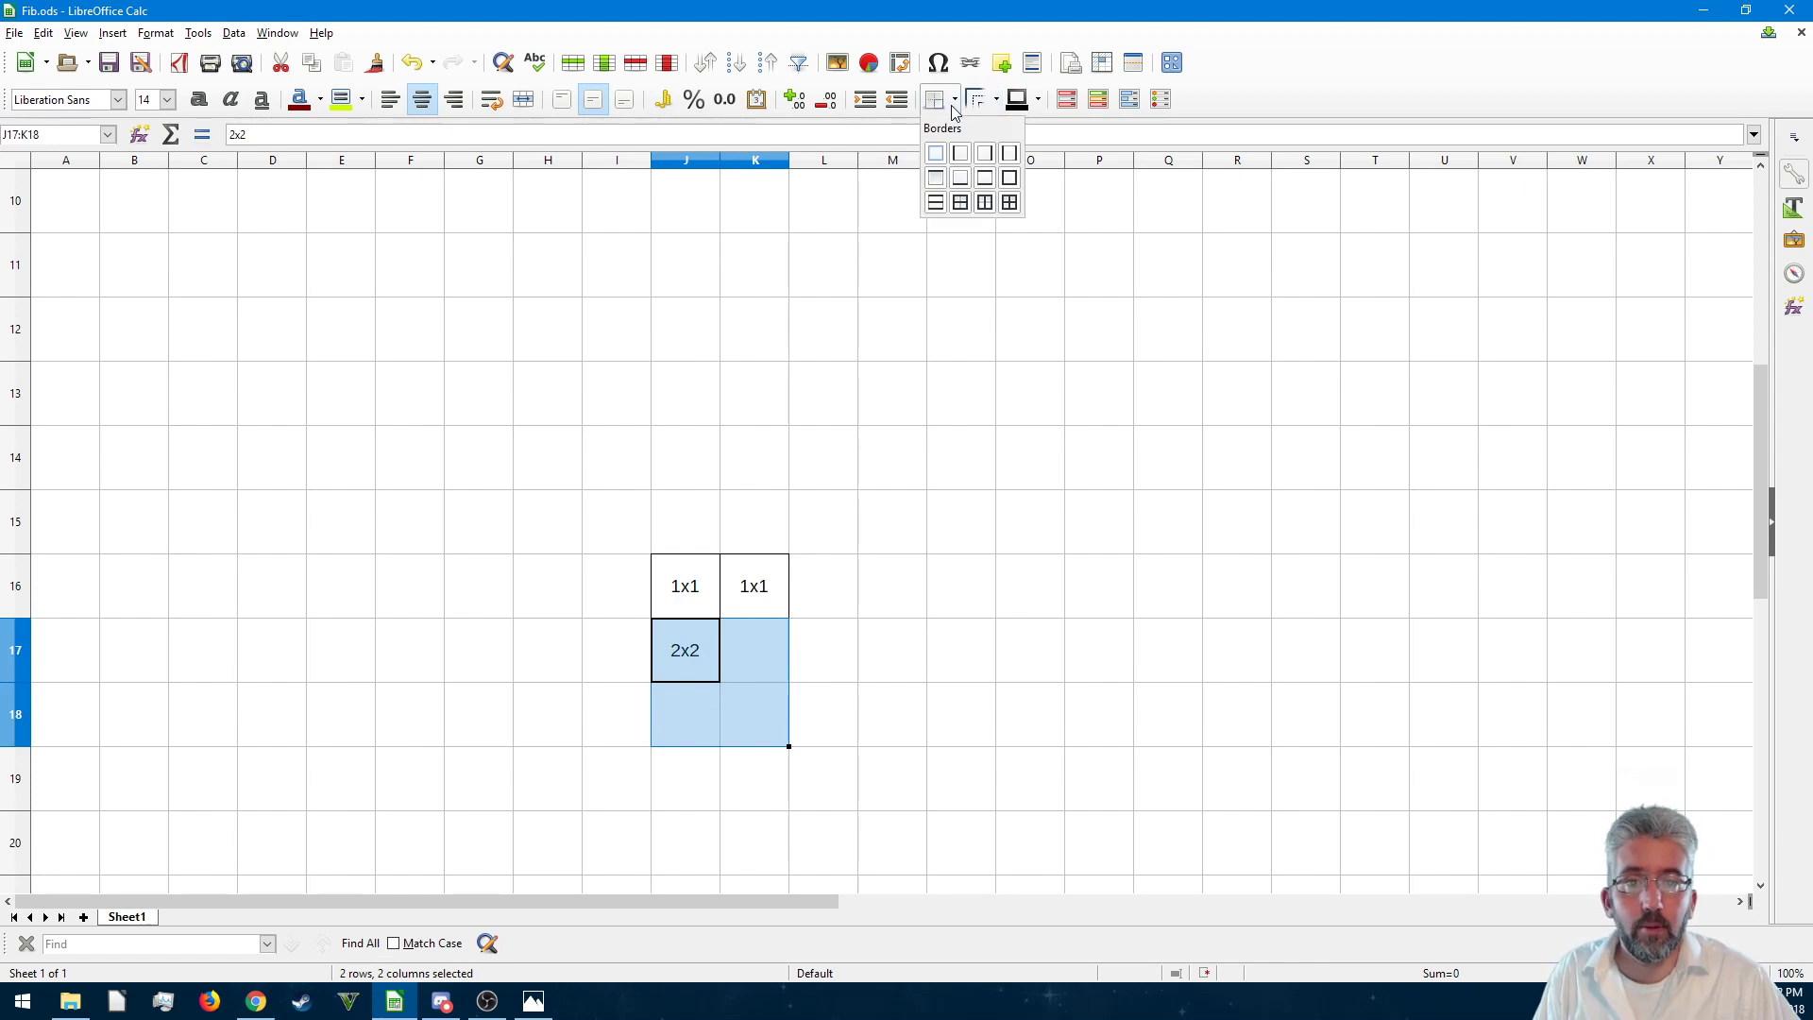
click(1008, 179)
click(876, 724)
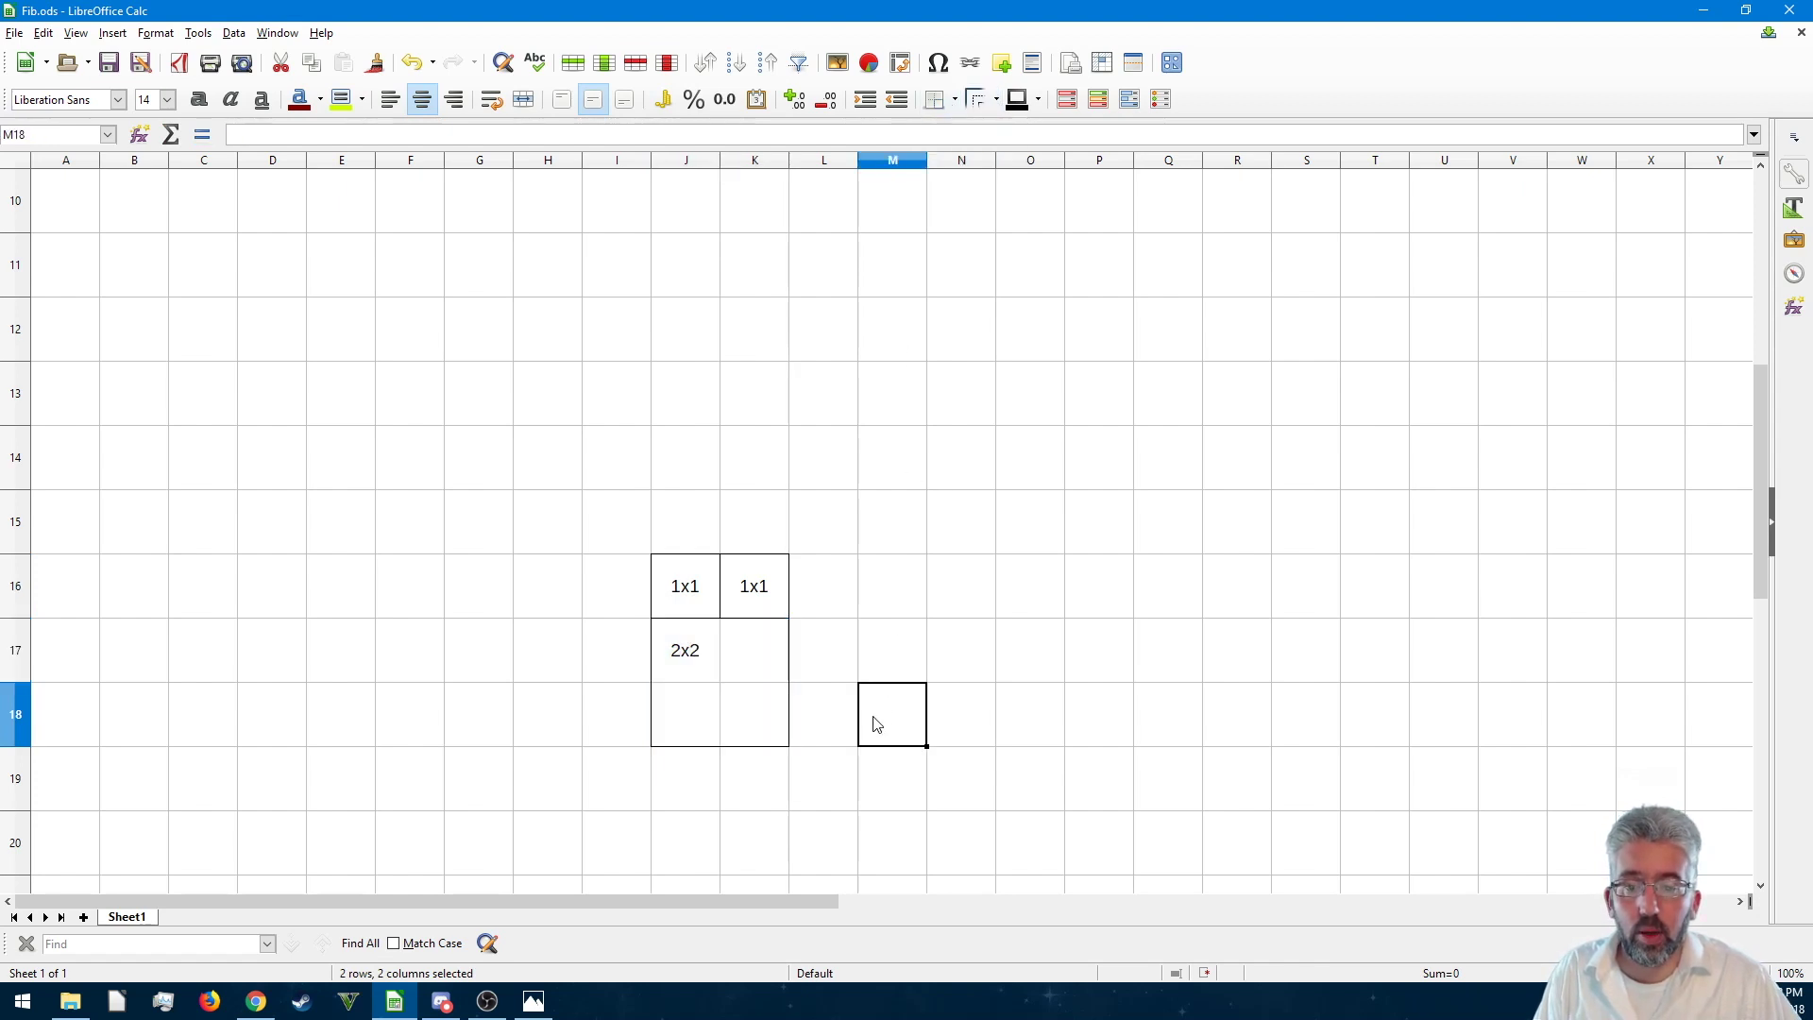
- Label M17 '3x3' and outline the 3x3 block L16:N18
click(878, 660)
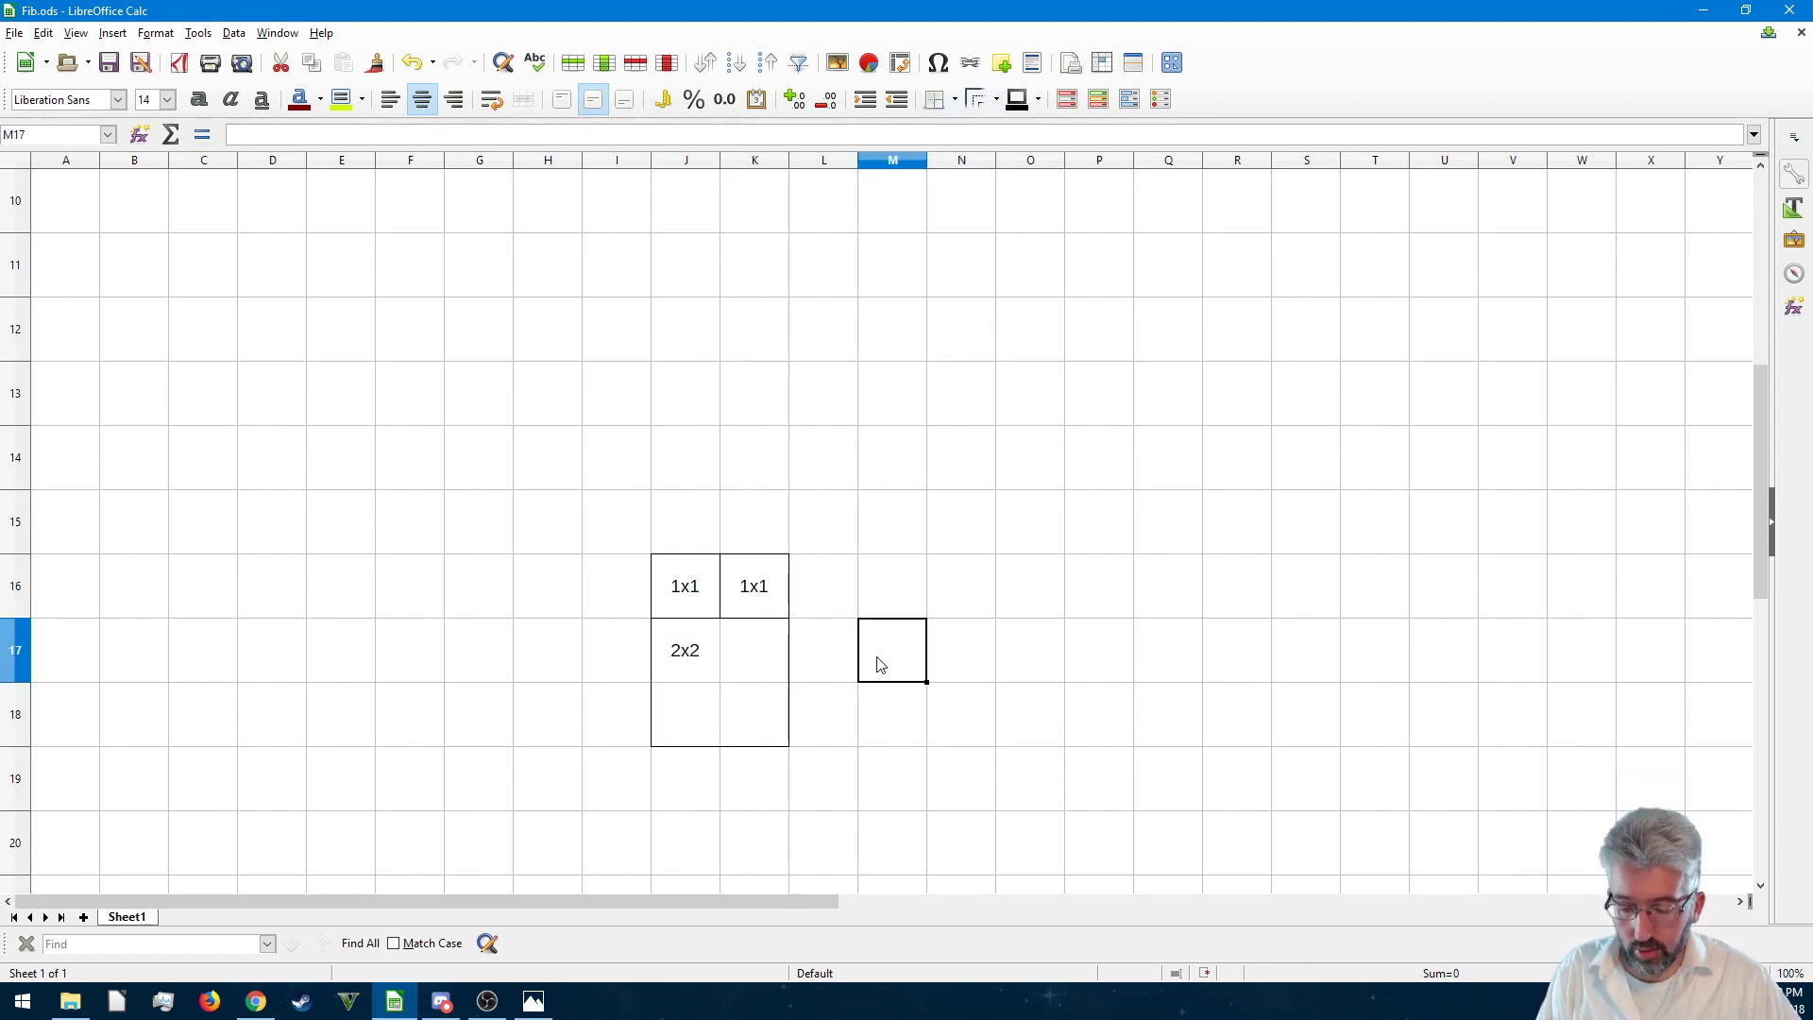
text(3x3)
key(Tab)
key(Tab)
drag(842, 727, 957, 580)
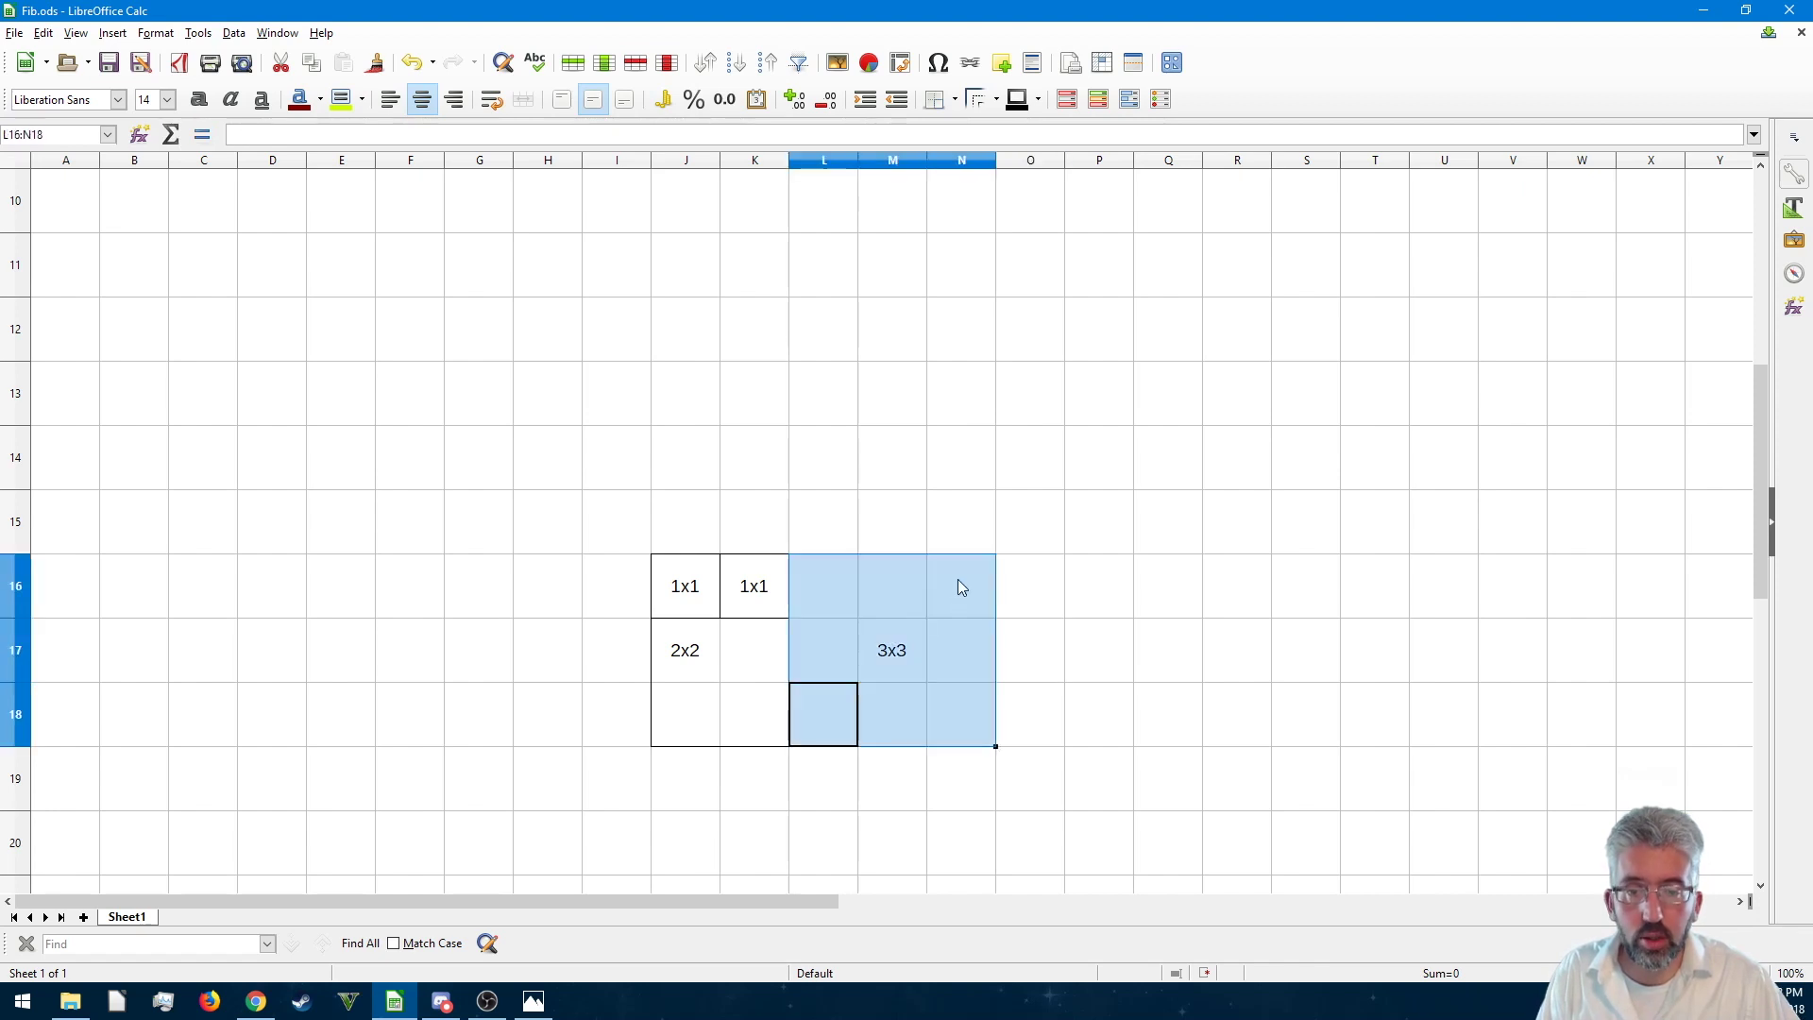
click(976, 99)
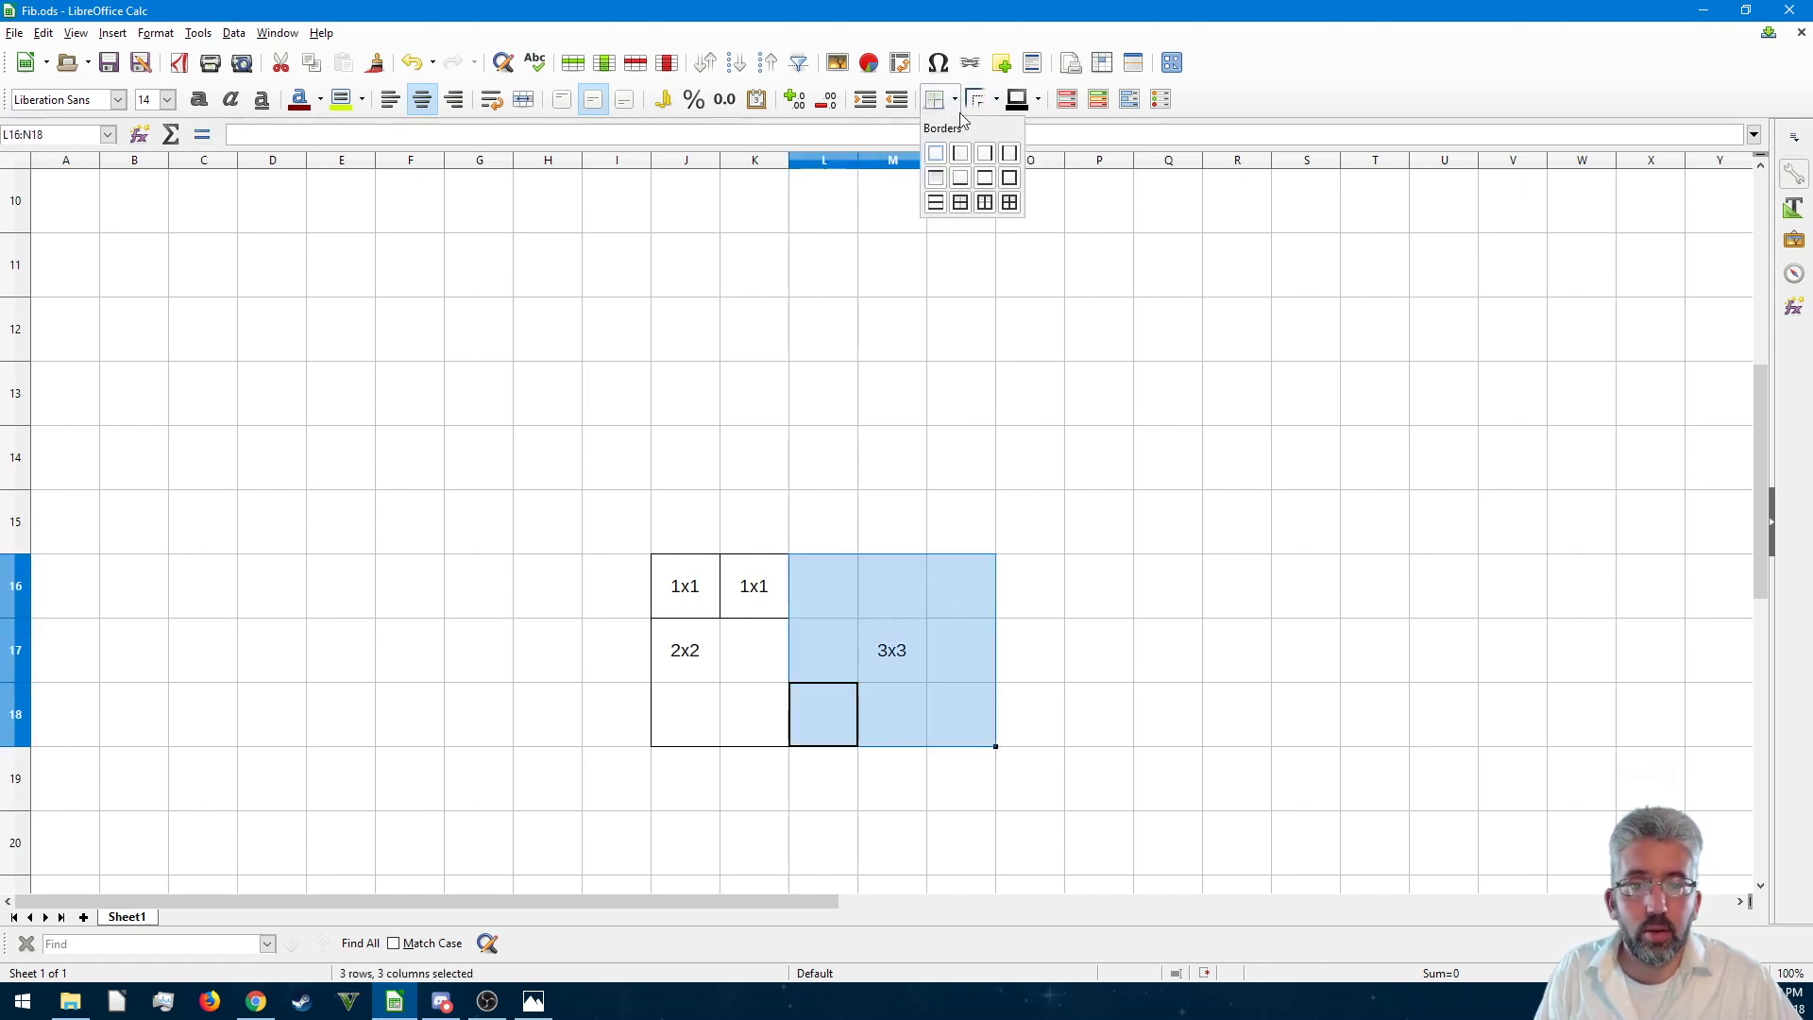
click(1006, 194)
- Label L13 '5x5' and outline the 5x5 block J11:N15
click(839, 398)
text(5x5)
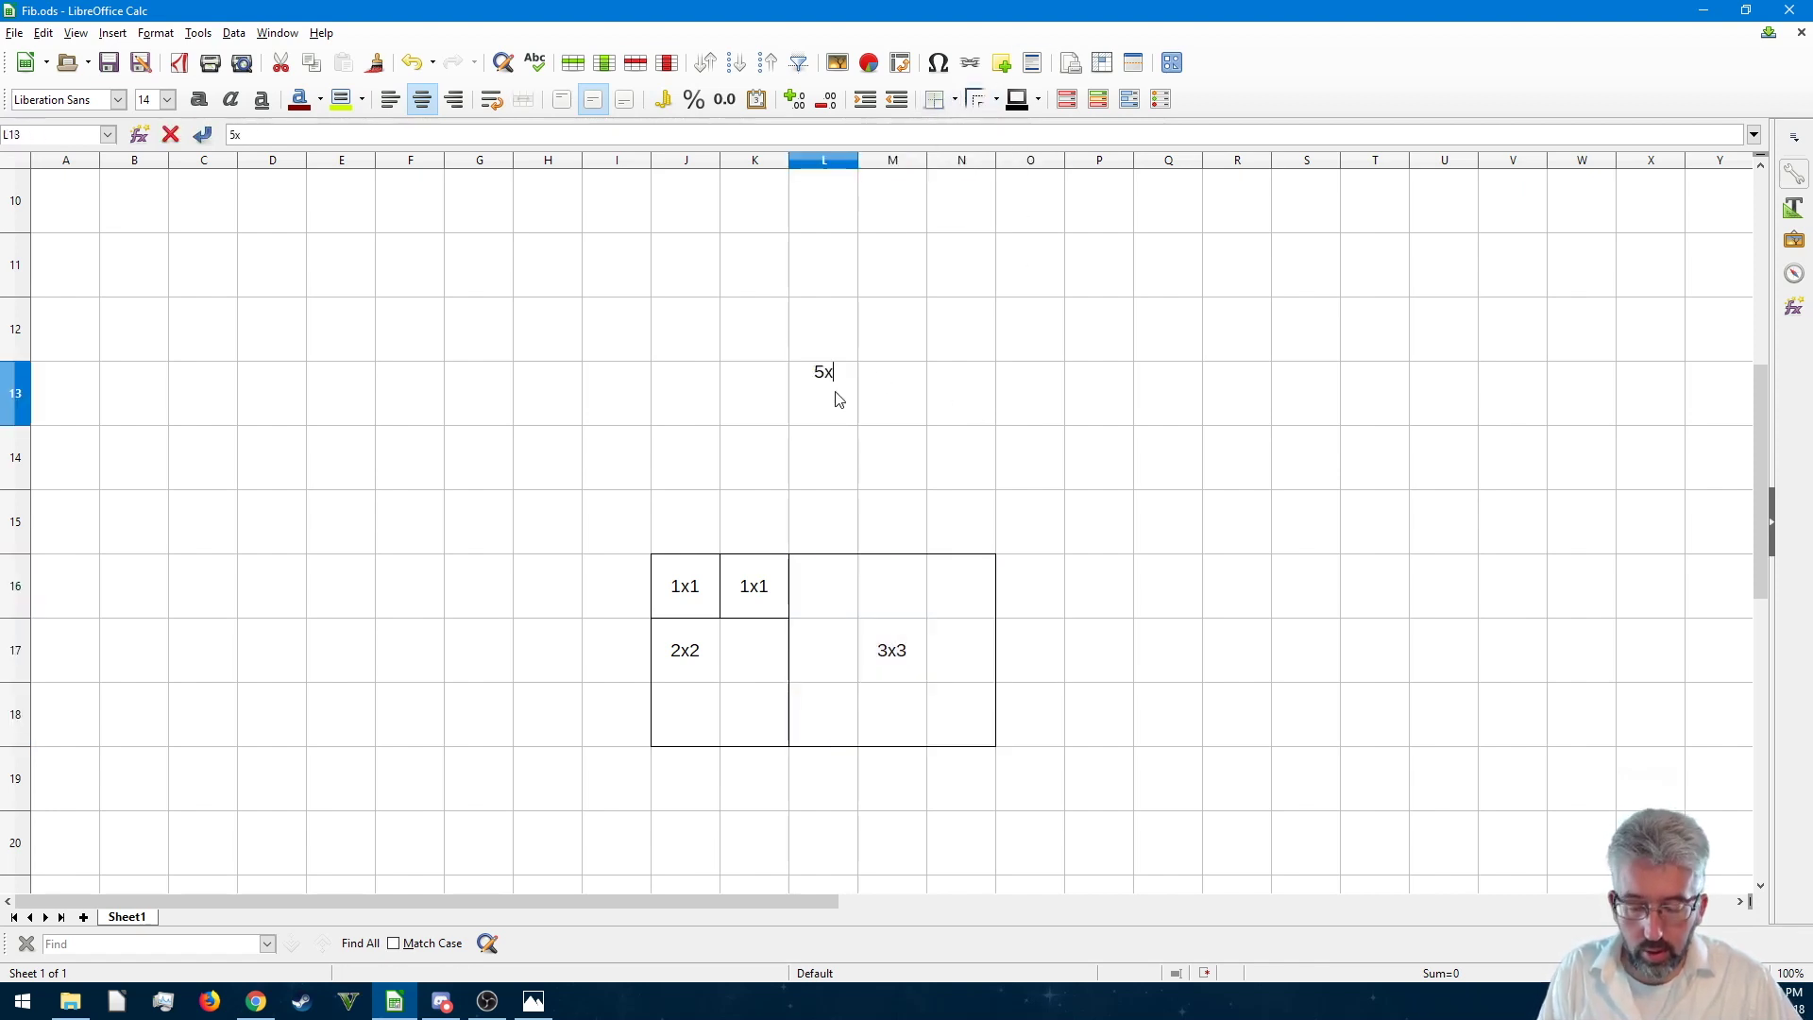
click(959, 355)
drag(968, 534, 711, 267)
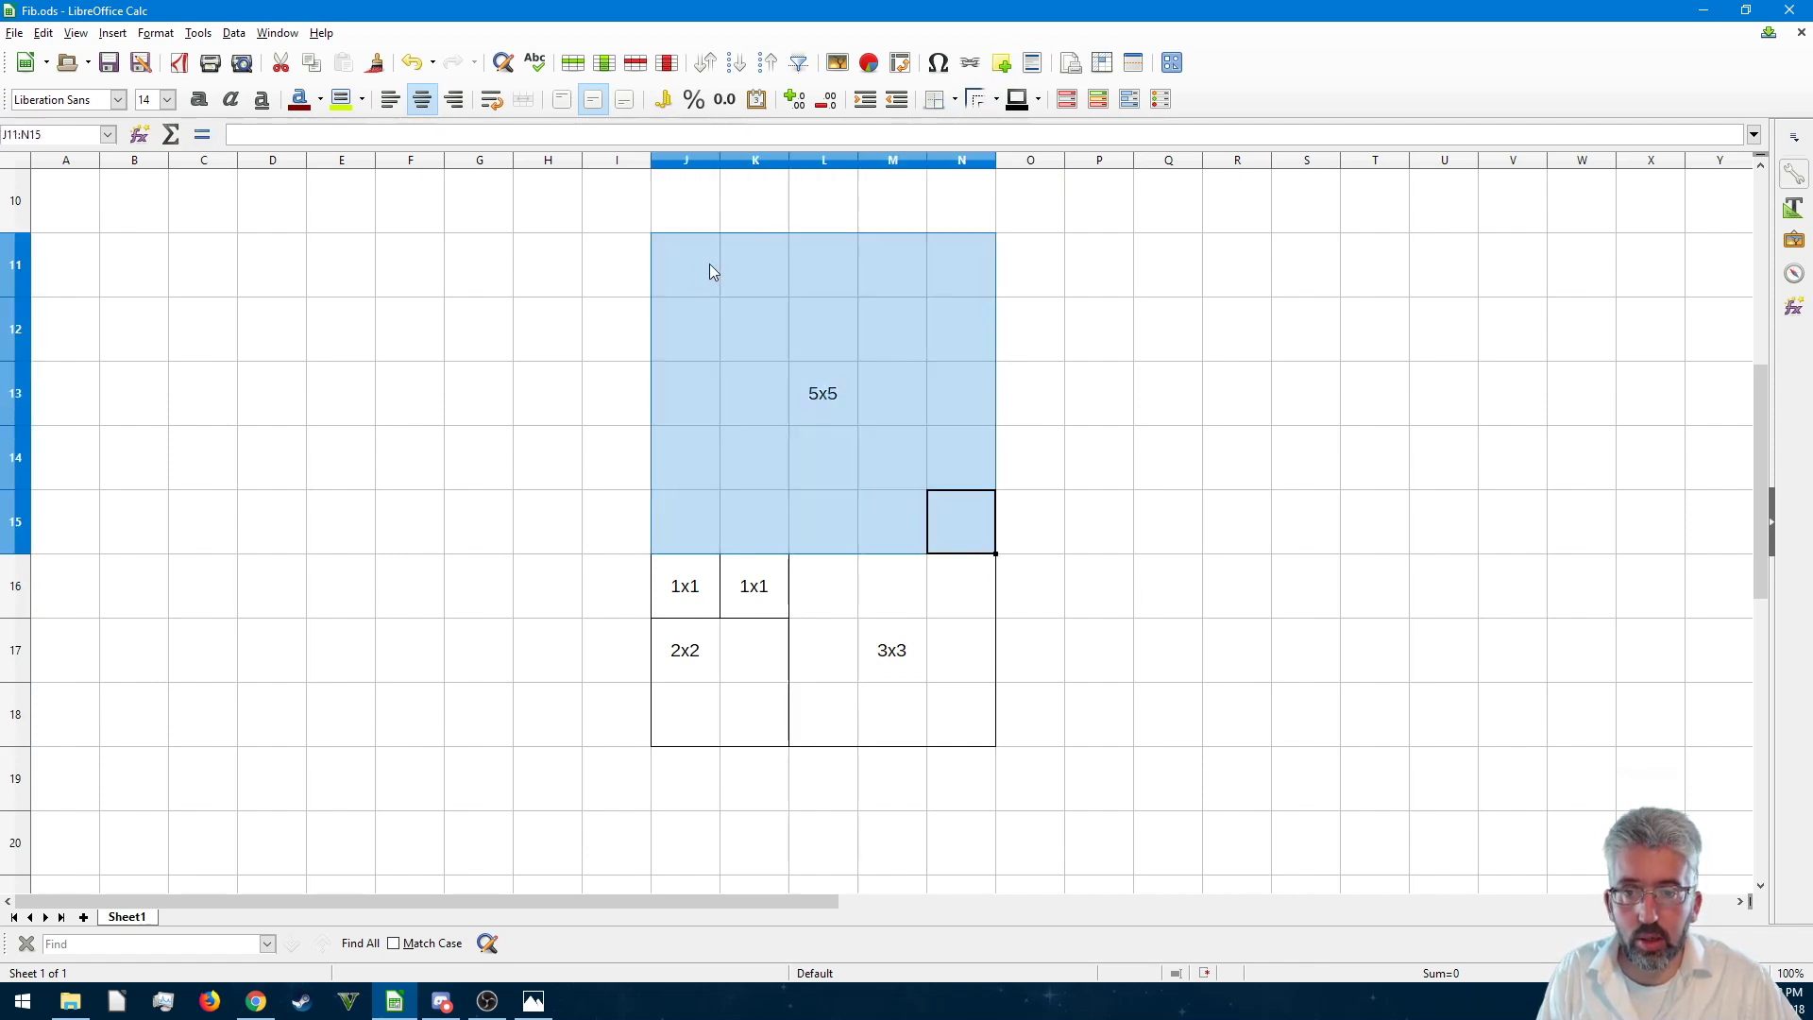
click(972, 100)
click(965, 104)
click(954, 100)
click(1009, 189)
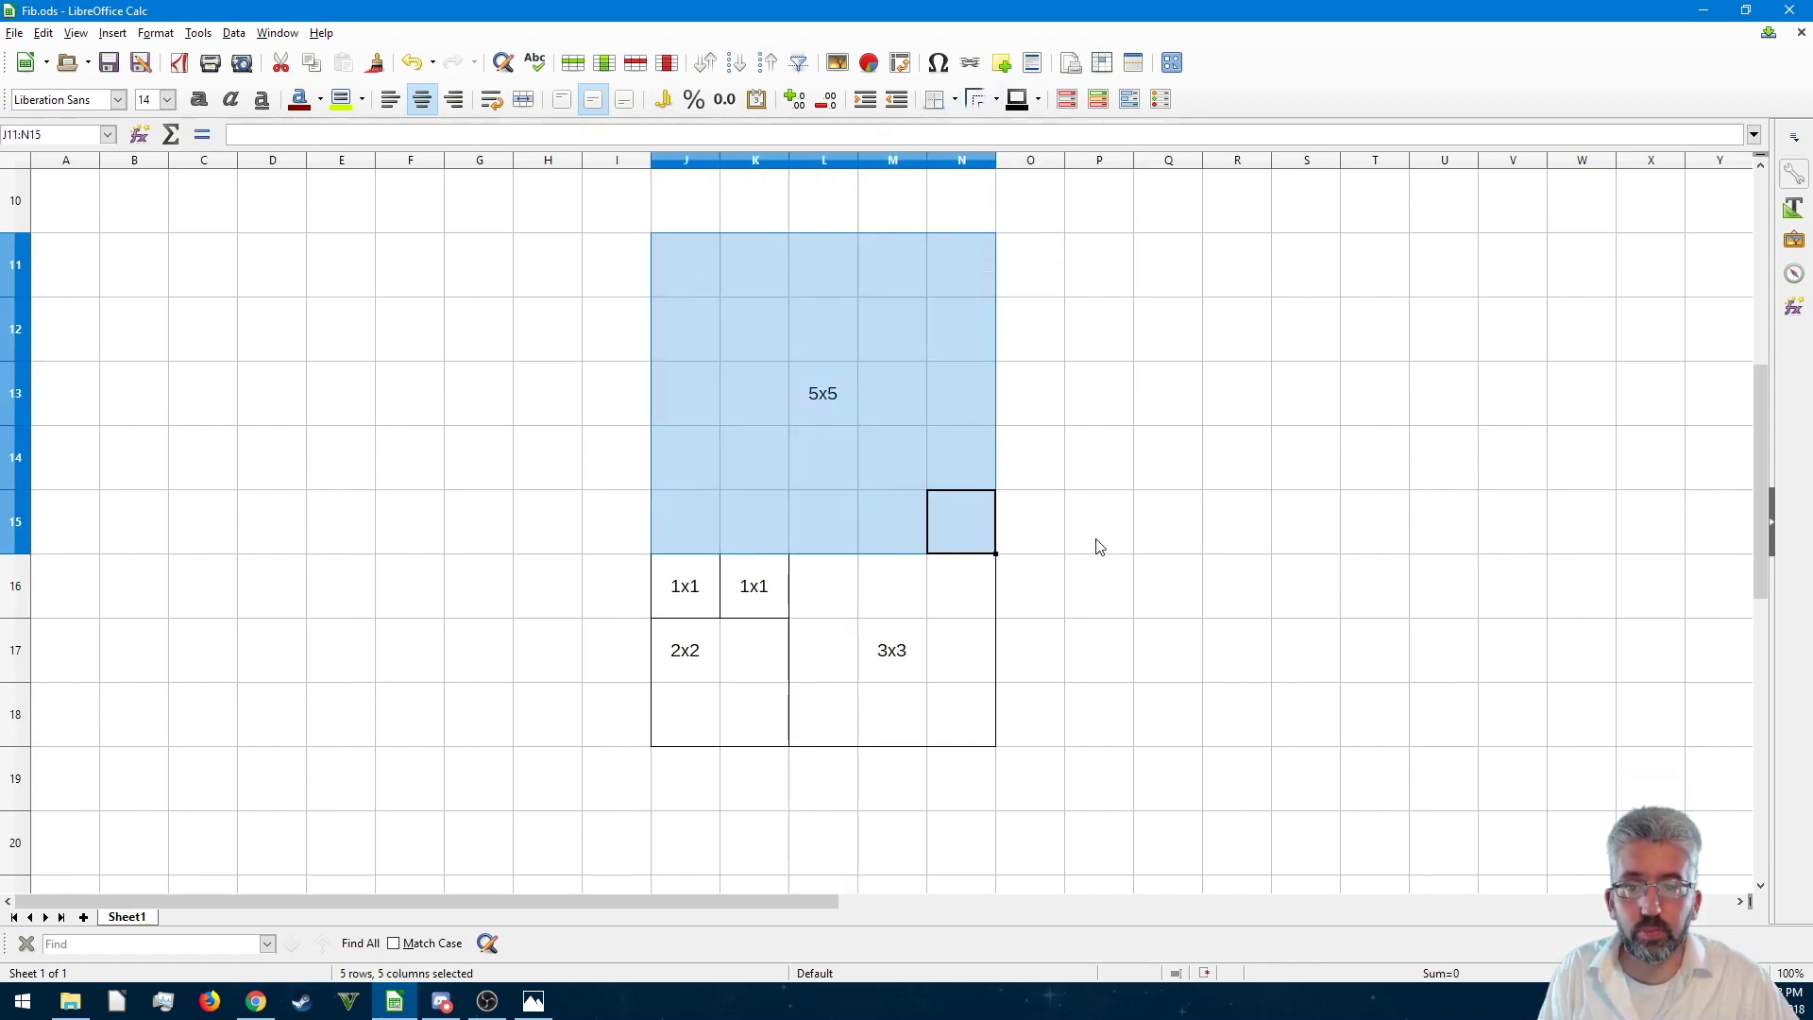
click(1095, 534)
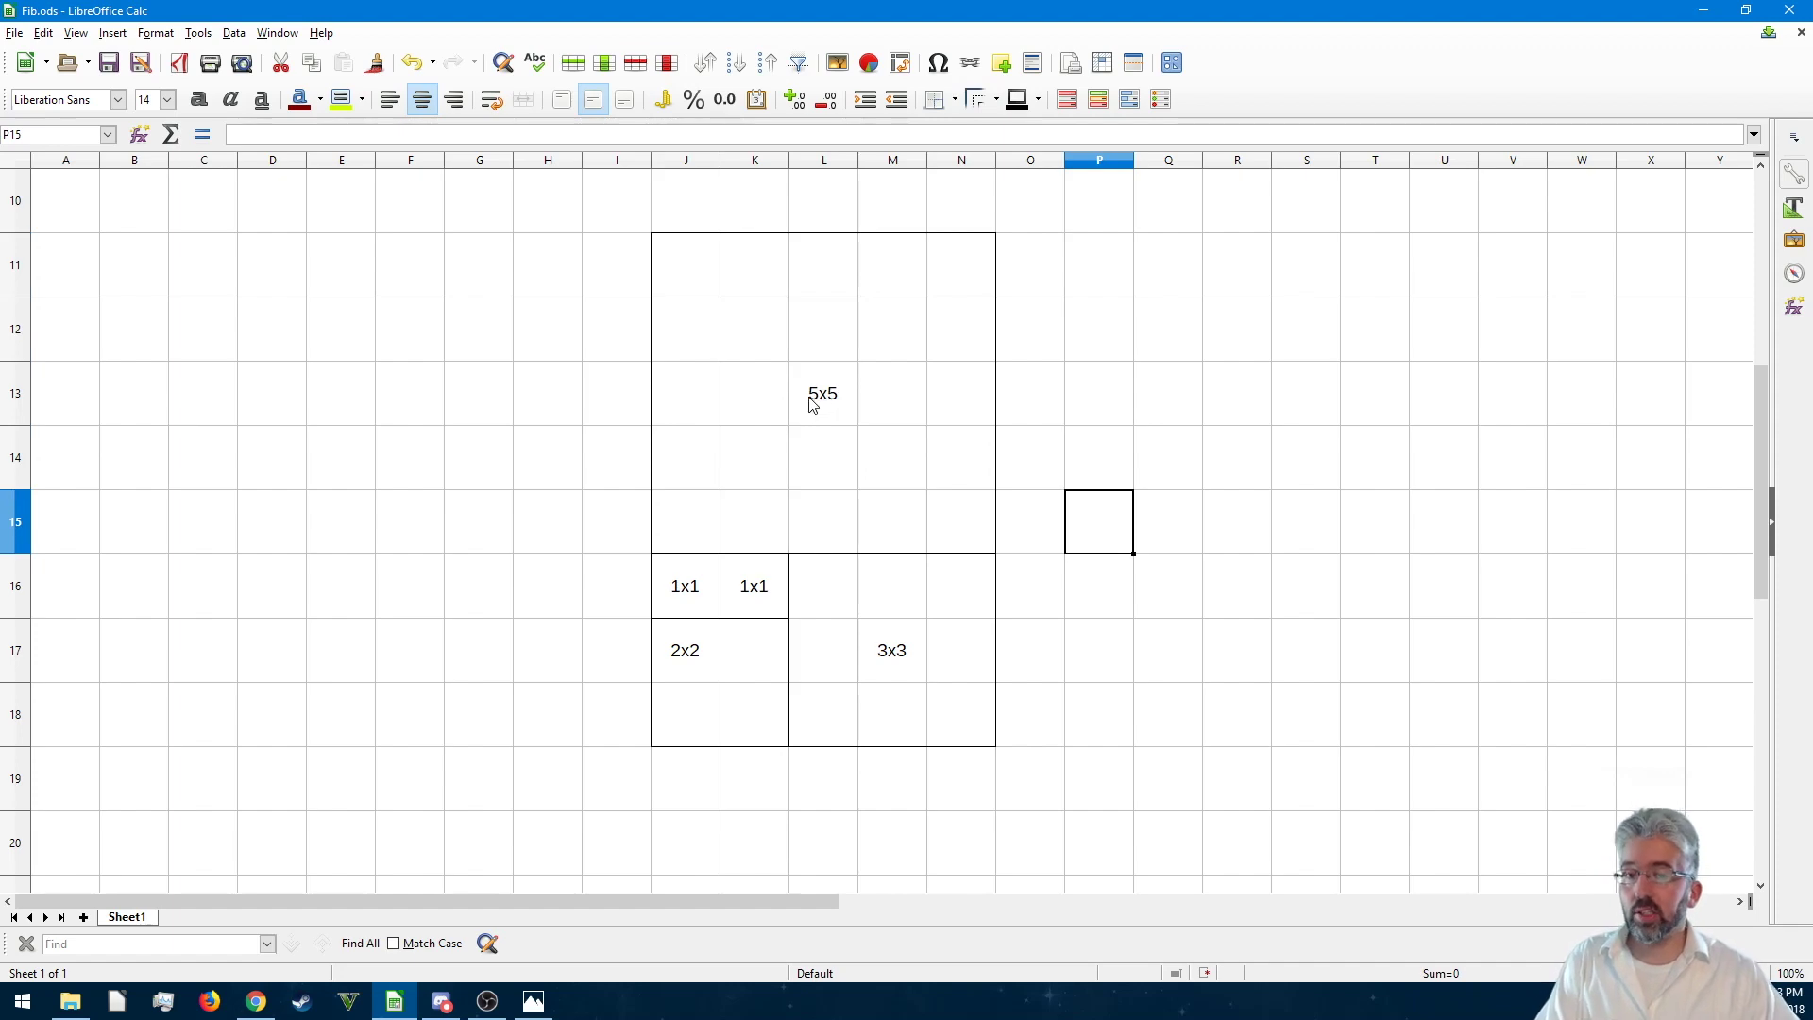
- Inspect the Fibonacci row formulas, showing H5 adds the two previous numbers
scroll(907, 658, up, 3)
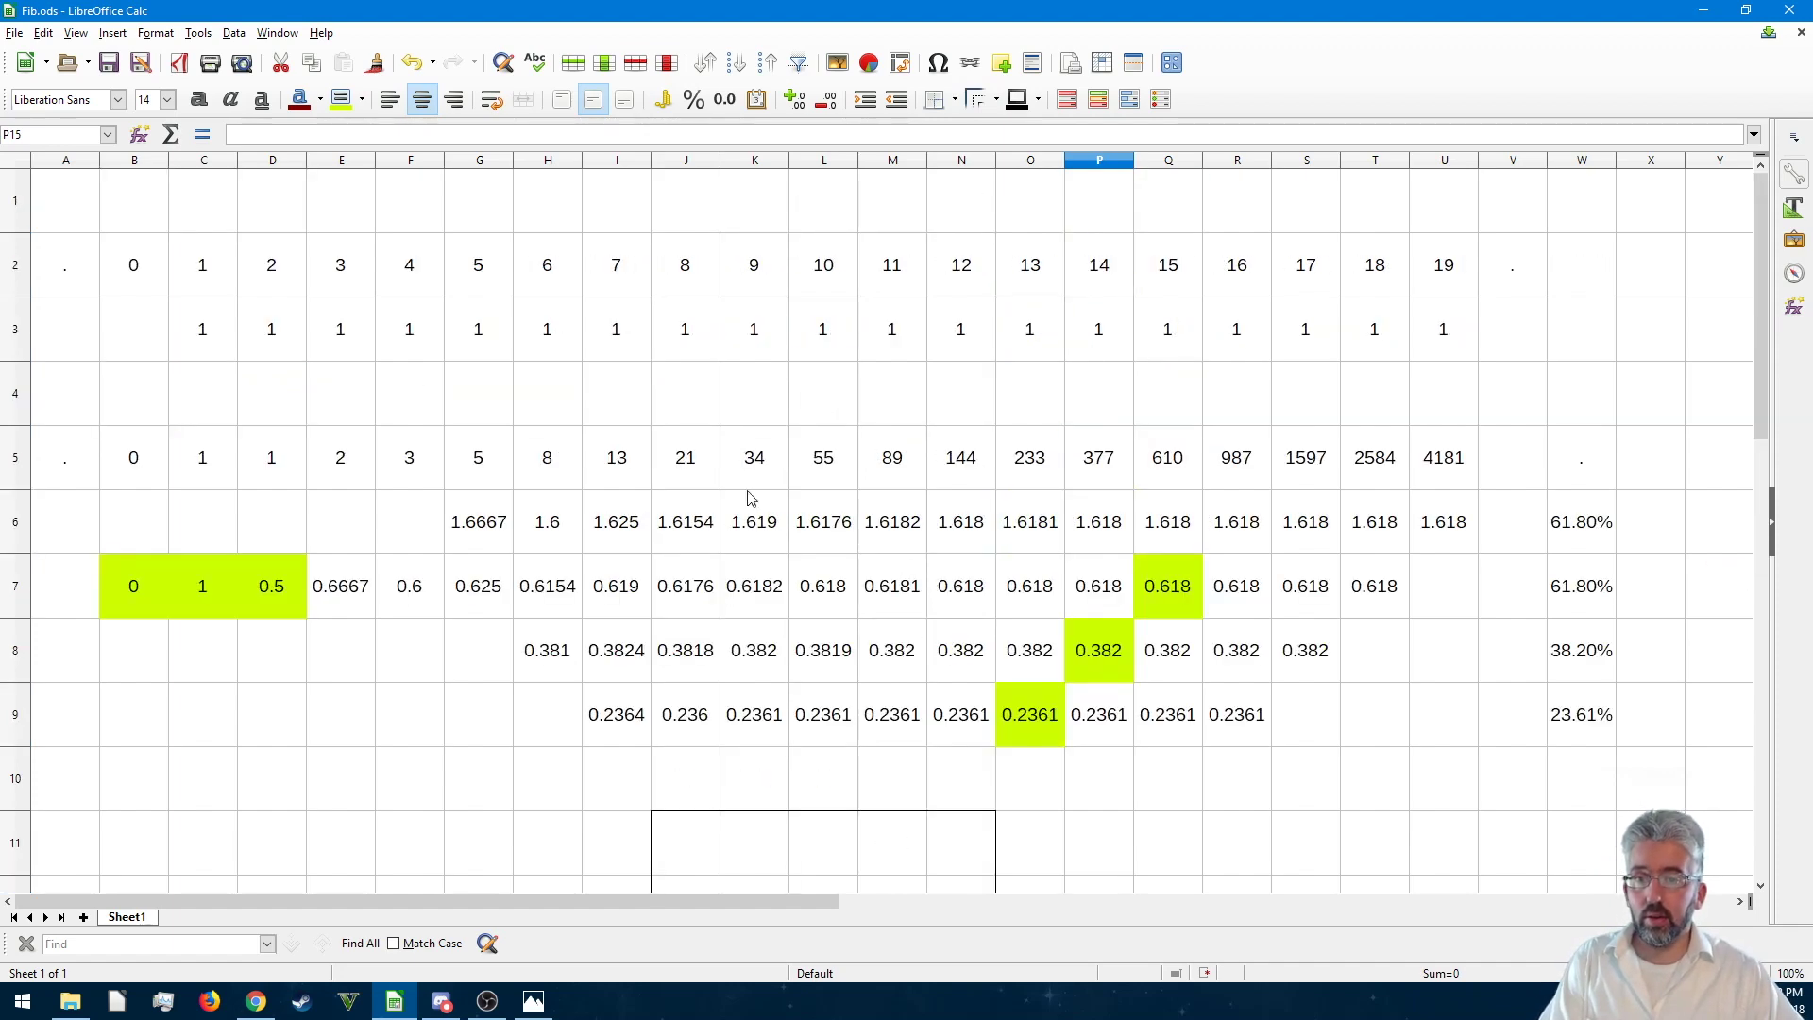
click(406, 465)
click(477, 472)
click(543, 477)
scroll(585, 491, down, 3)
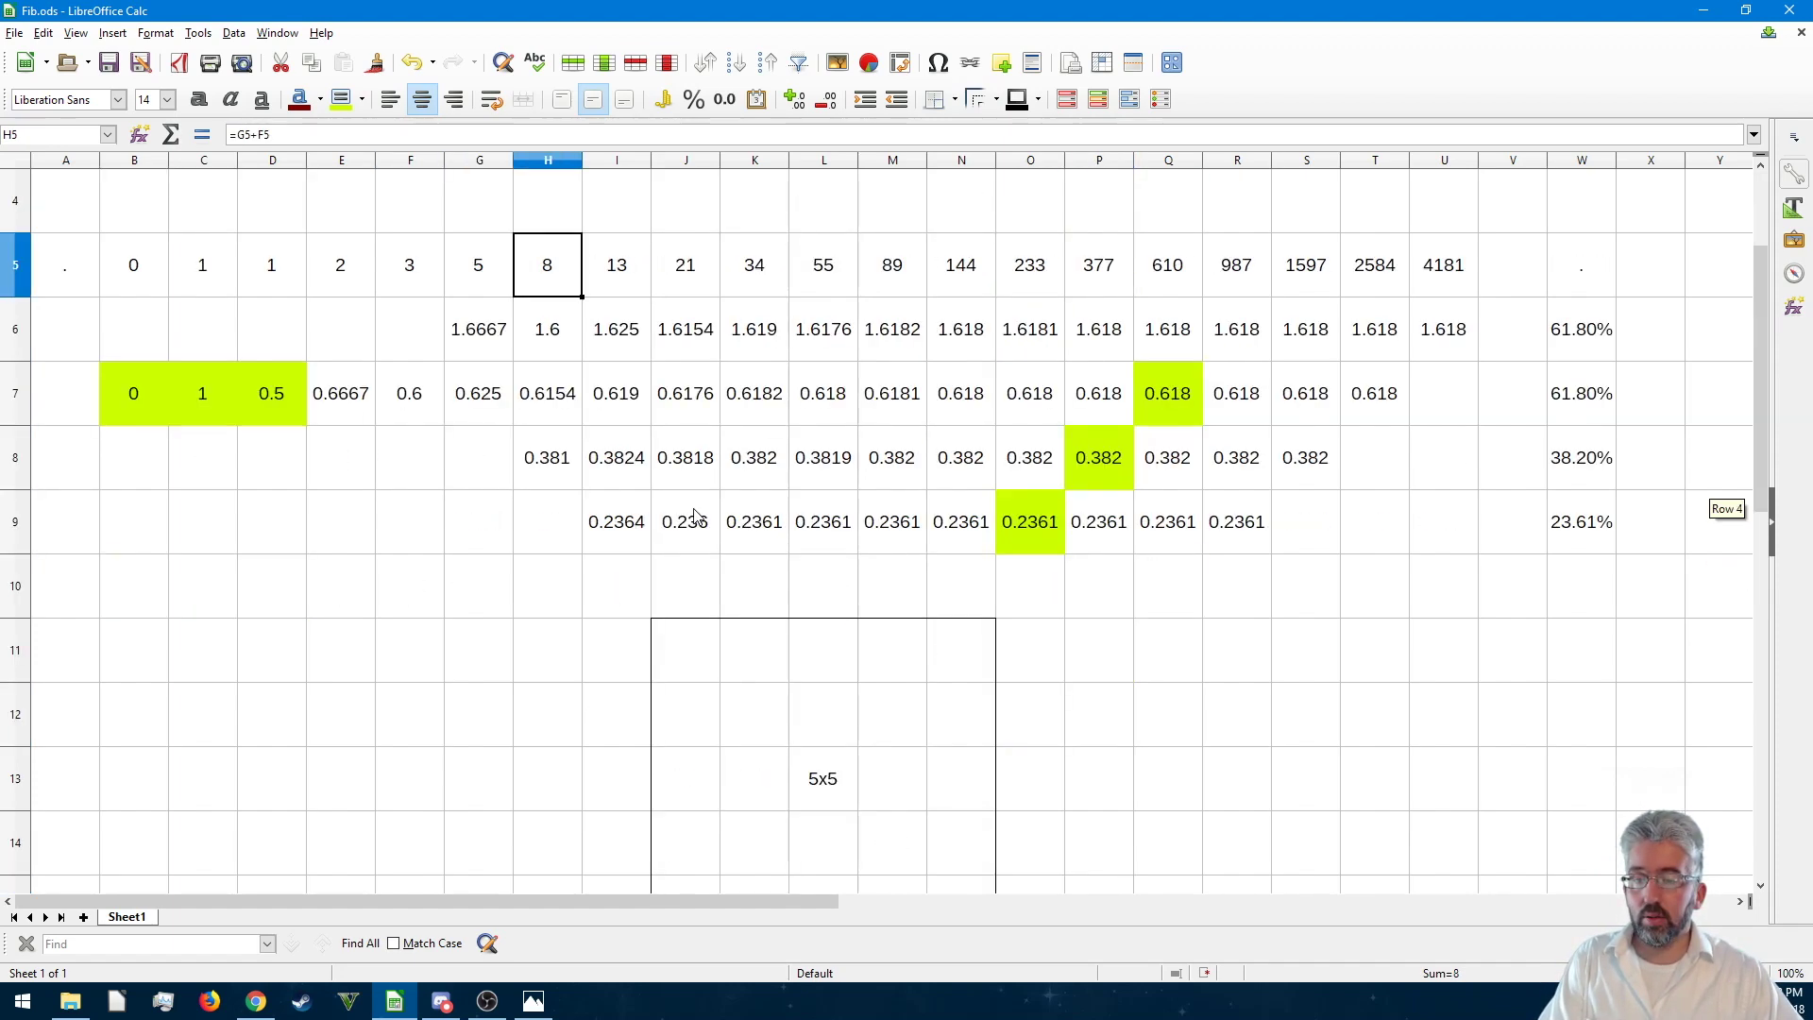
- Outline the 8x8 block B11:I18 and label it '8x8' in E13
drag(588, 289, 145, 704)
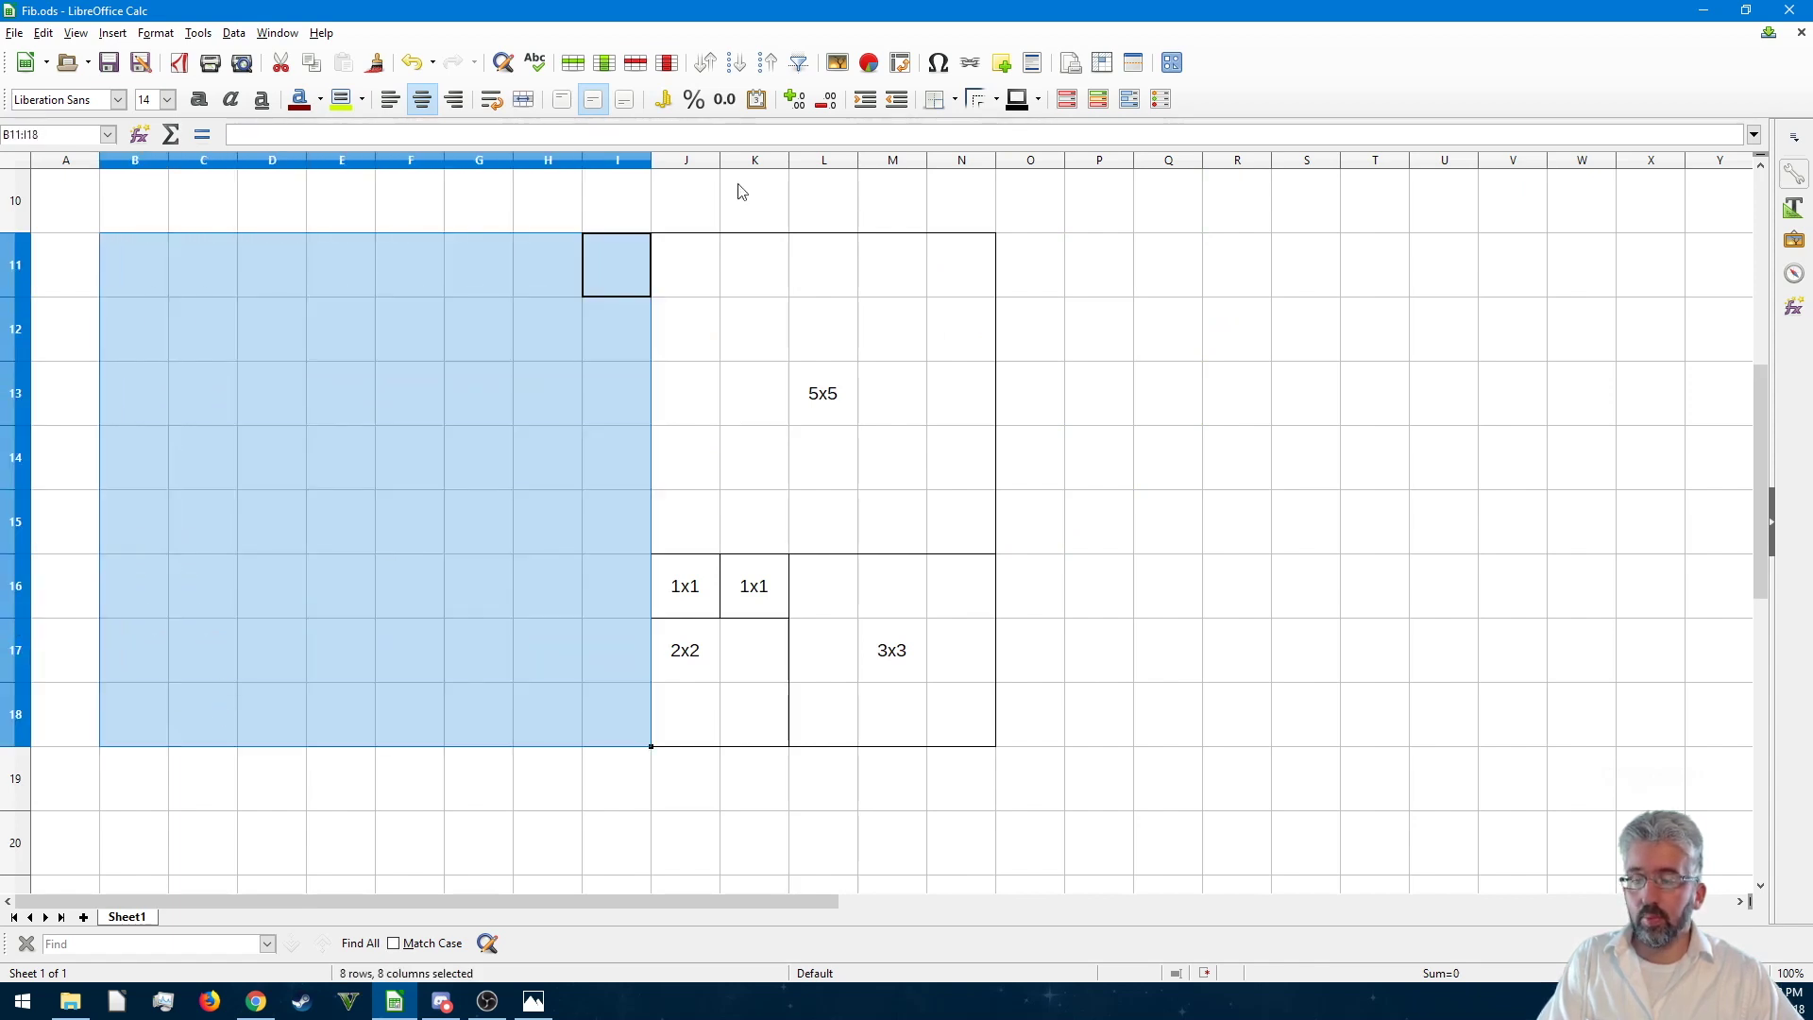
click(954, 100)
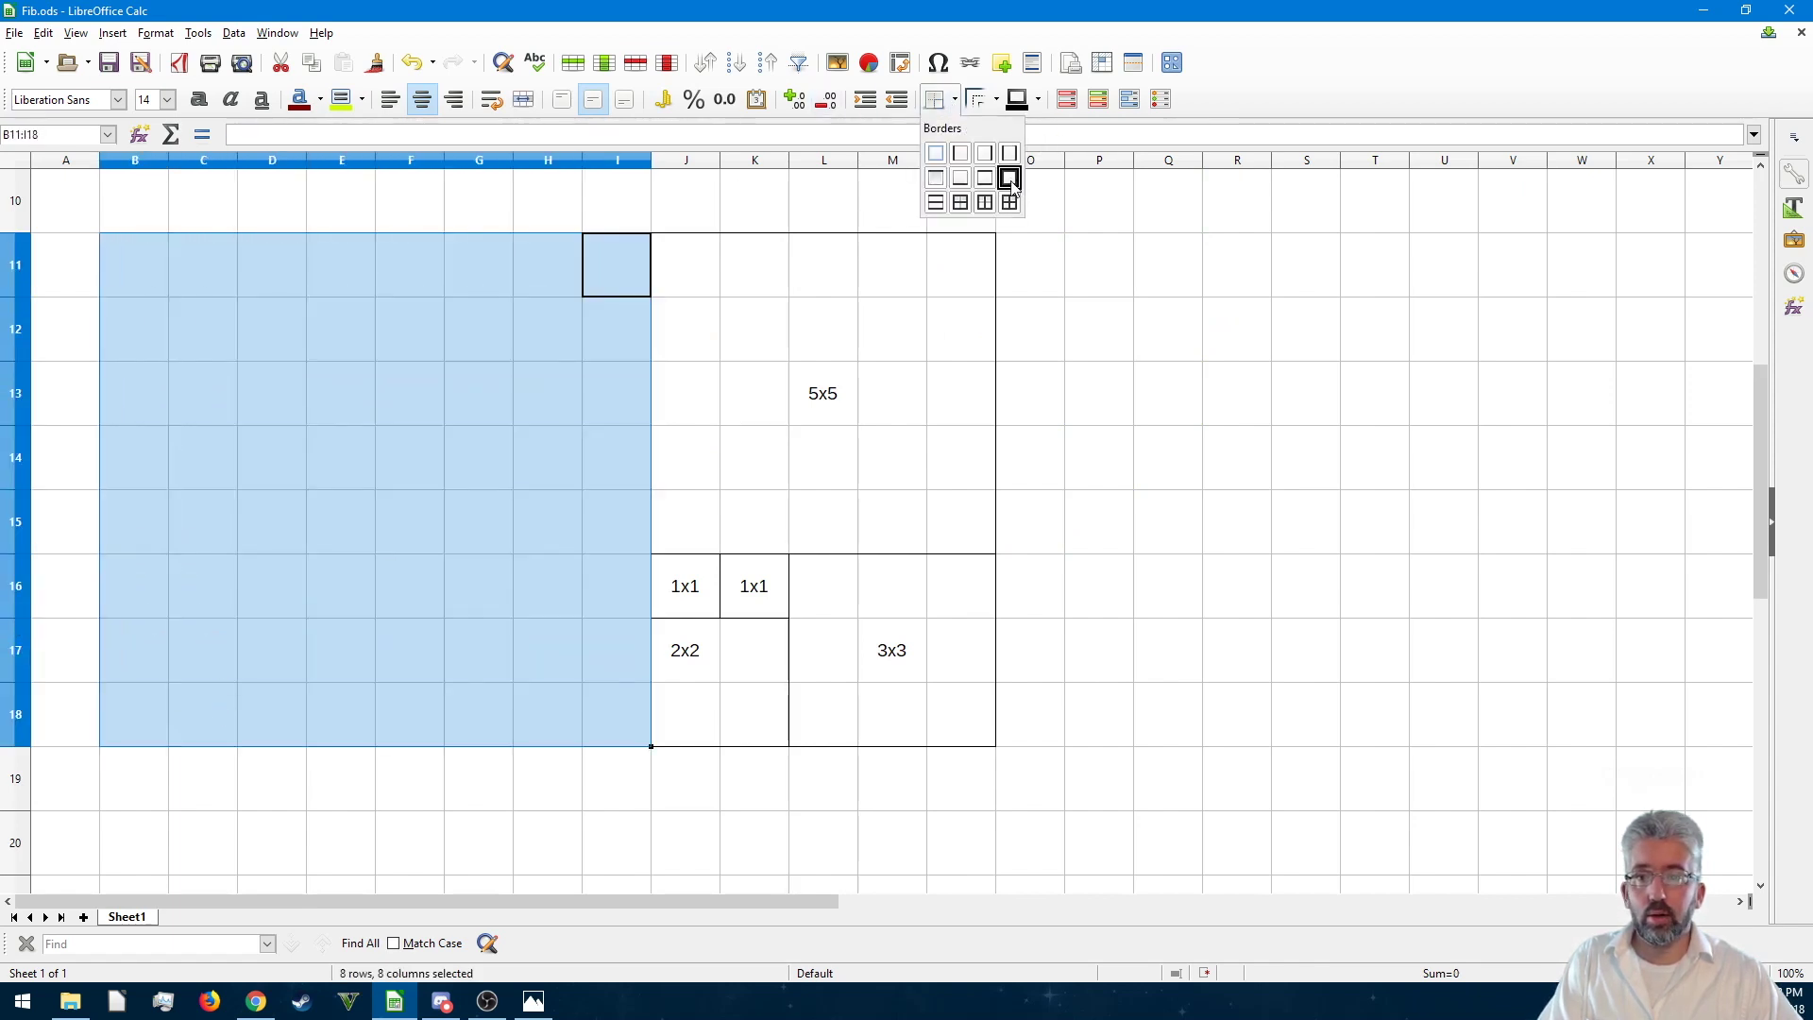
click(1010, 179)
click(343, 404)
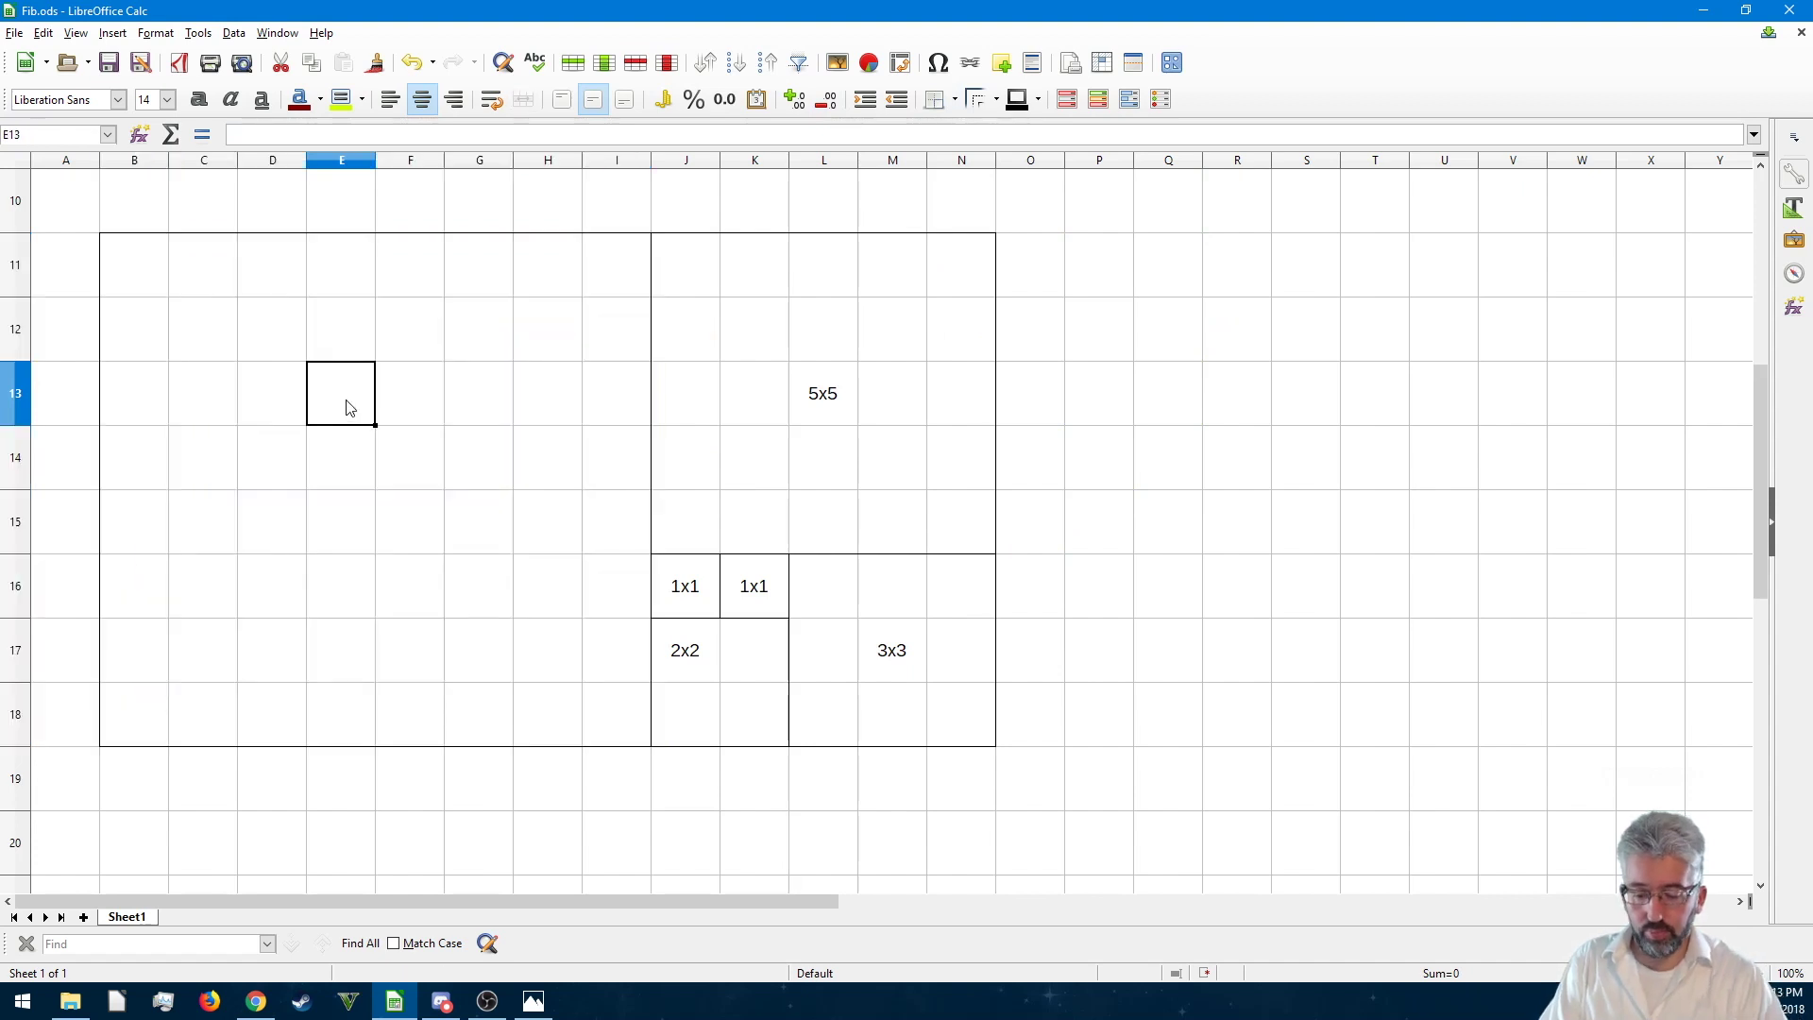
text(8x8)
key(Return)
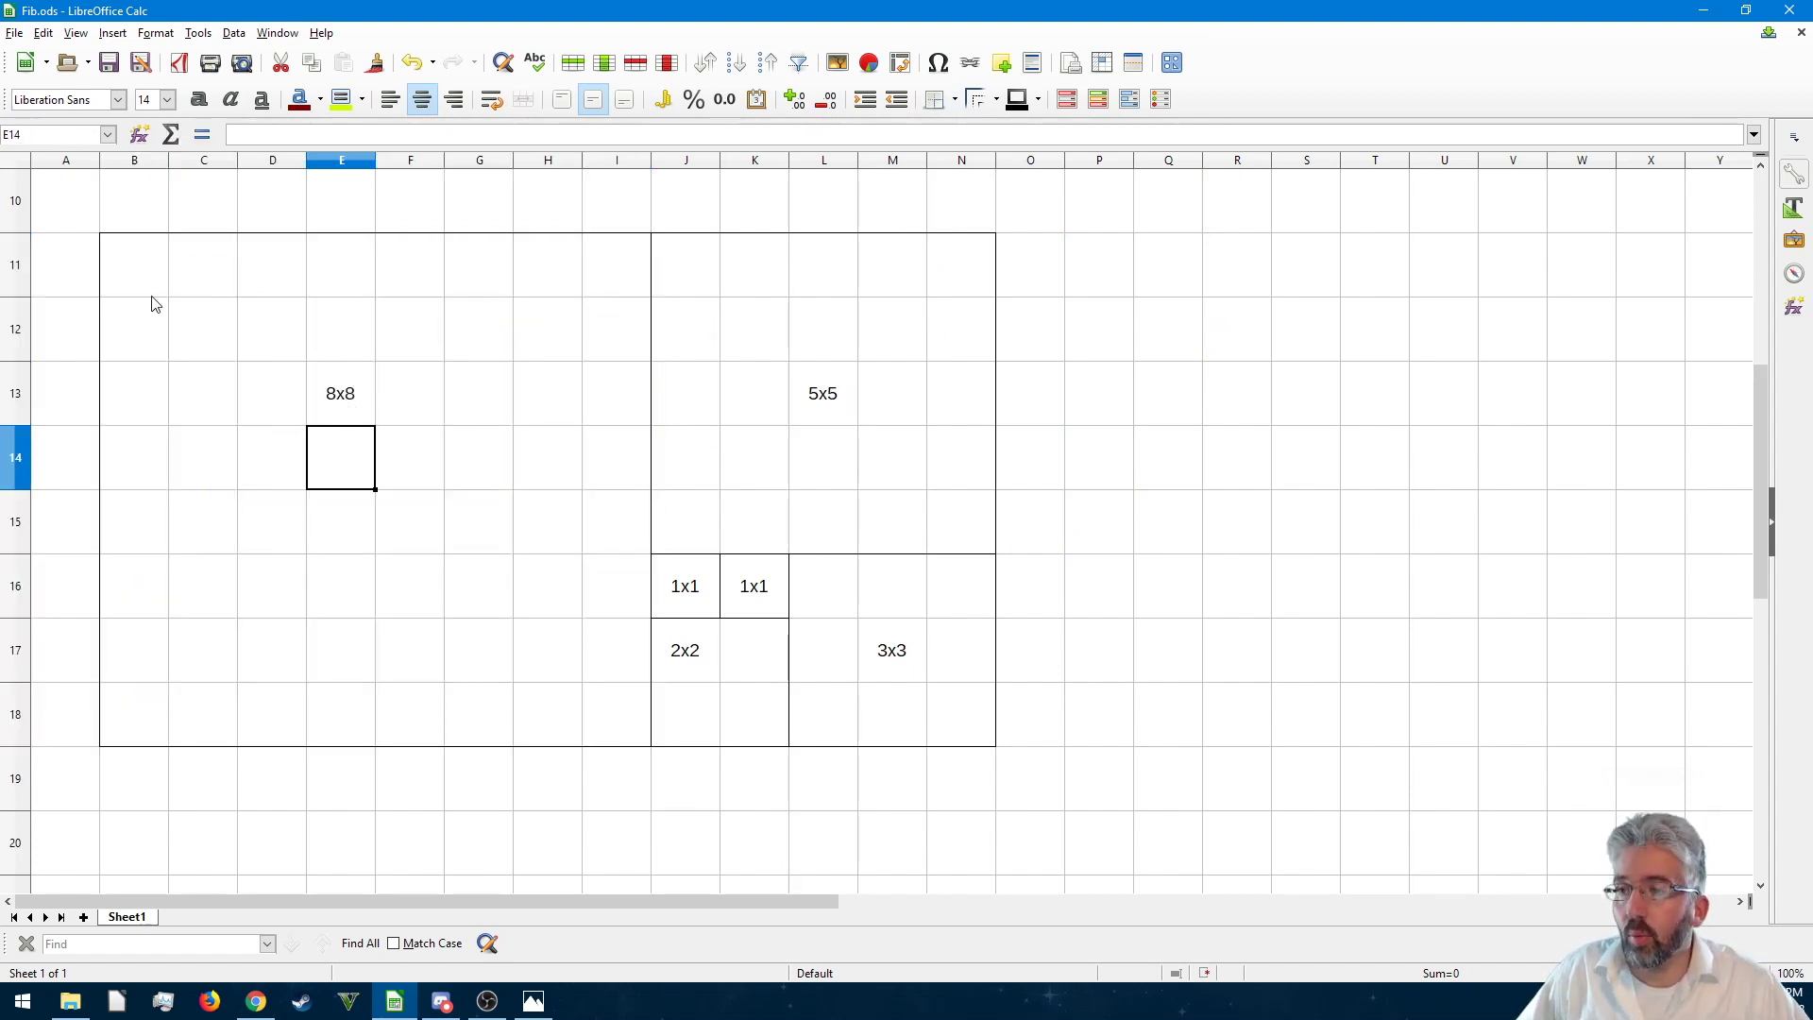
- Fill B11:N18 with a background colour to hide the gridlines
drag(137, 269, 950, 718)
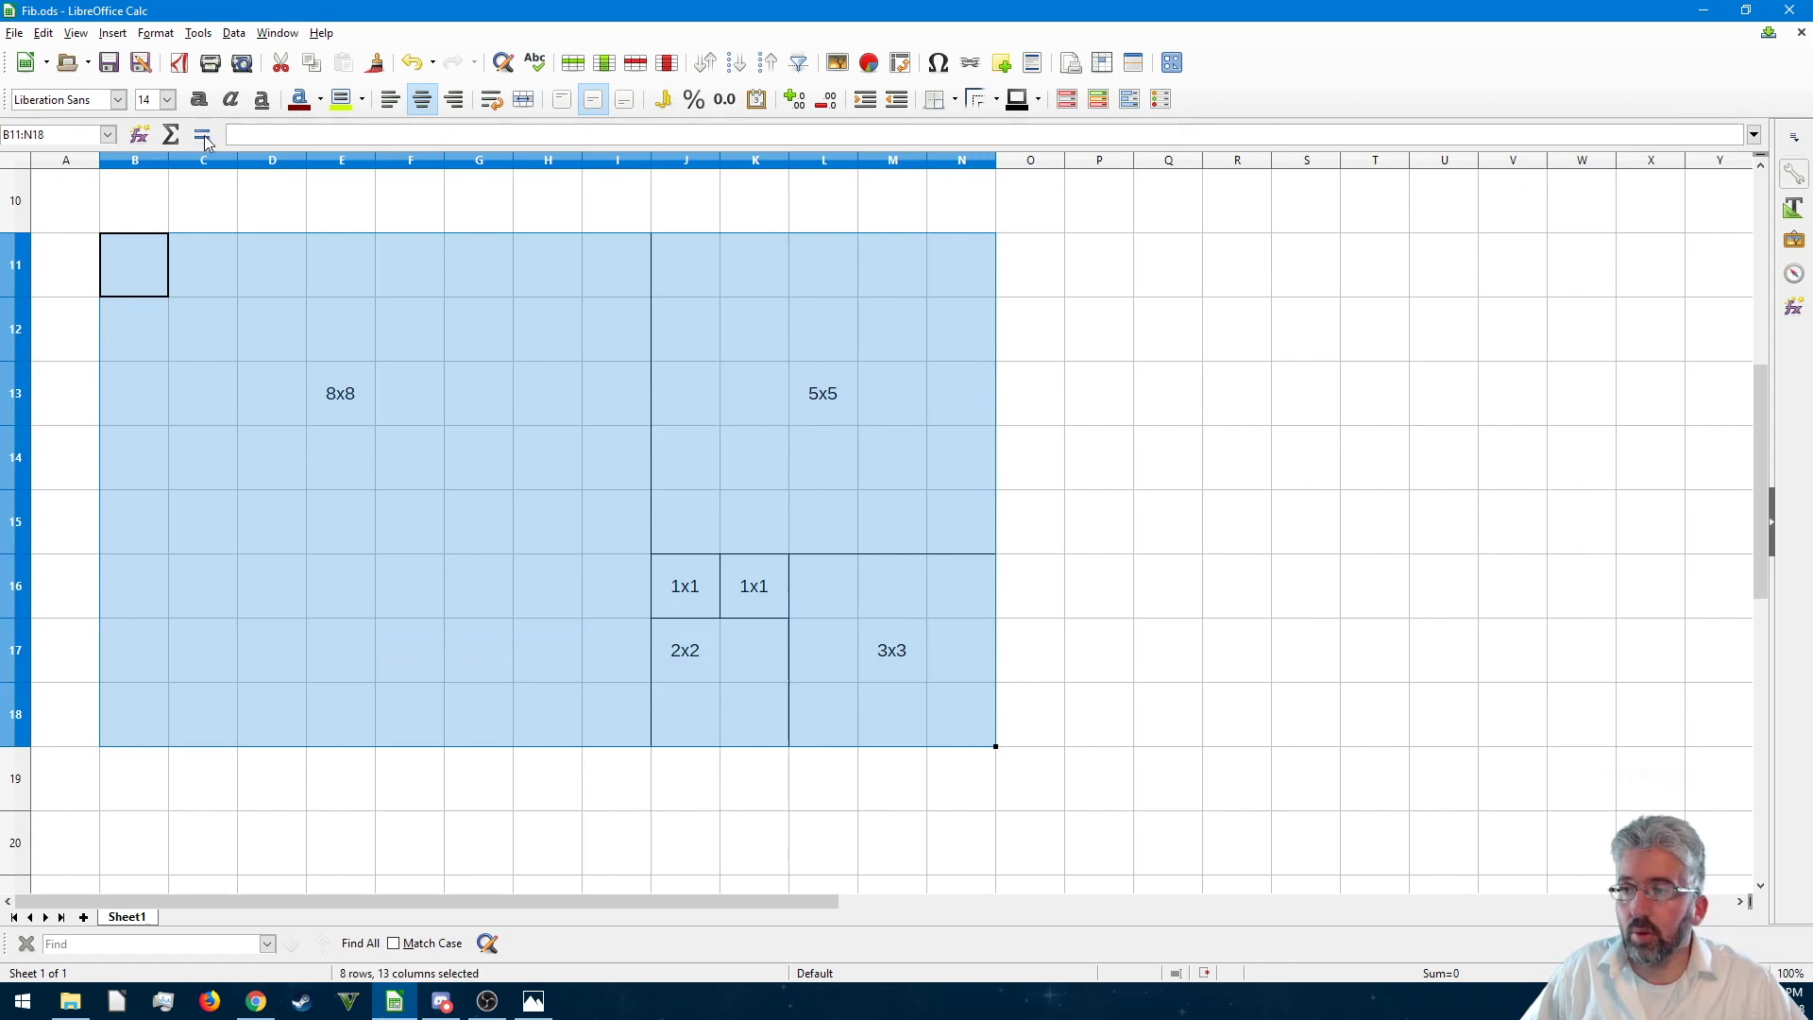
click(362, 100)
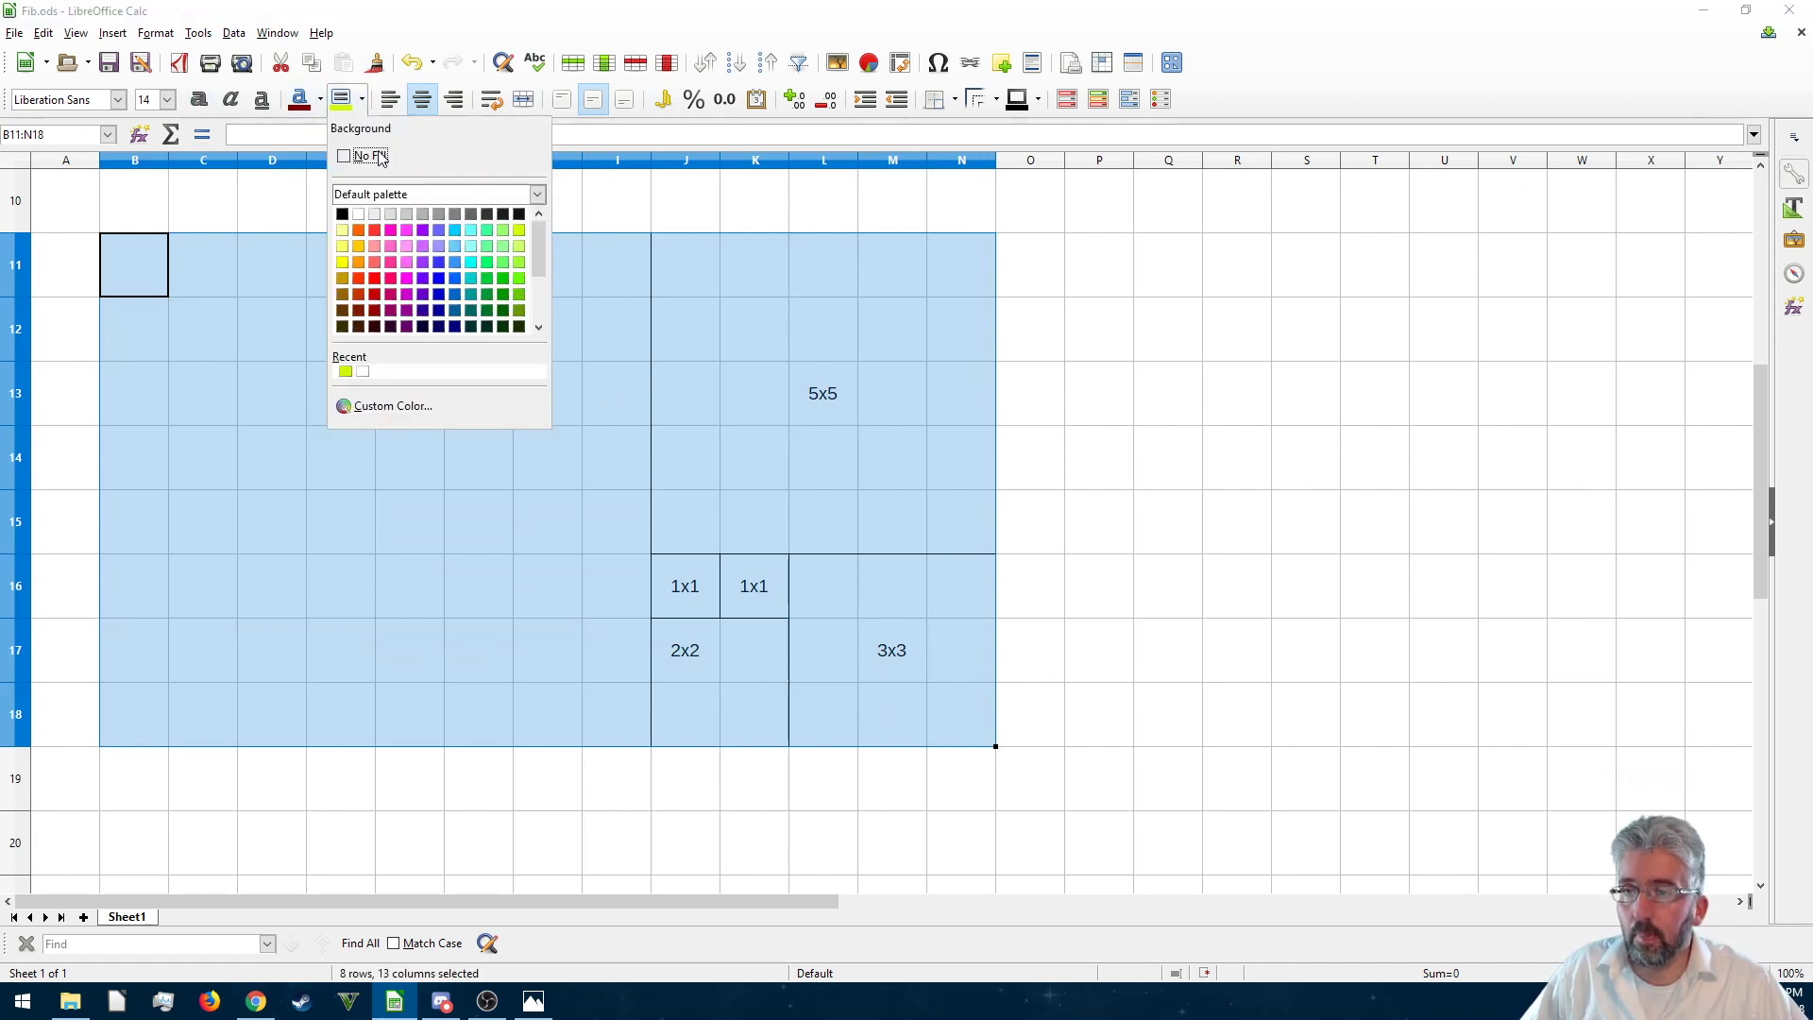
click(355, 215)
click(487, 382)
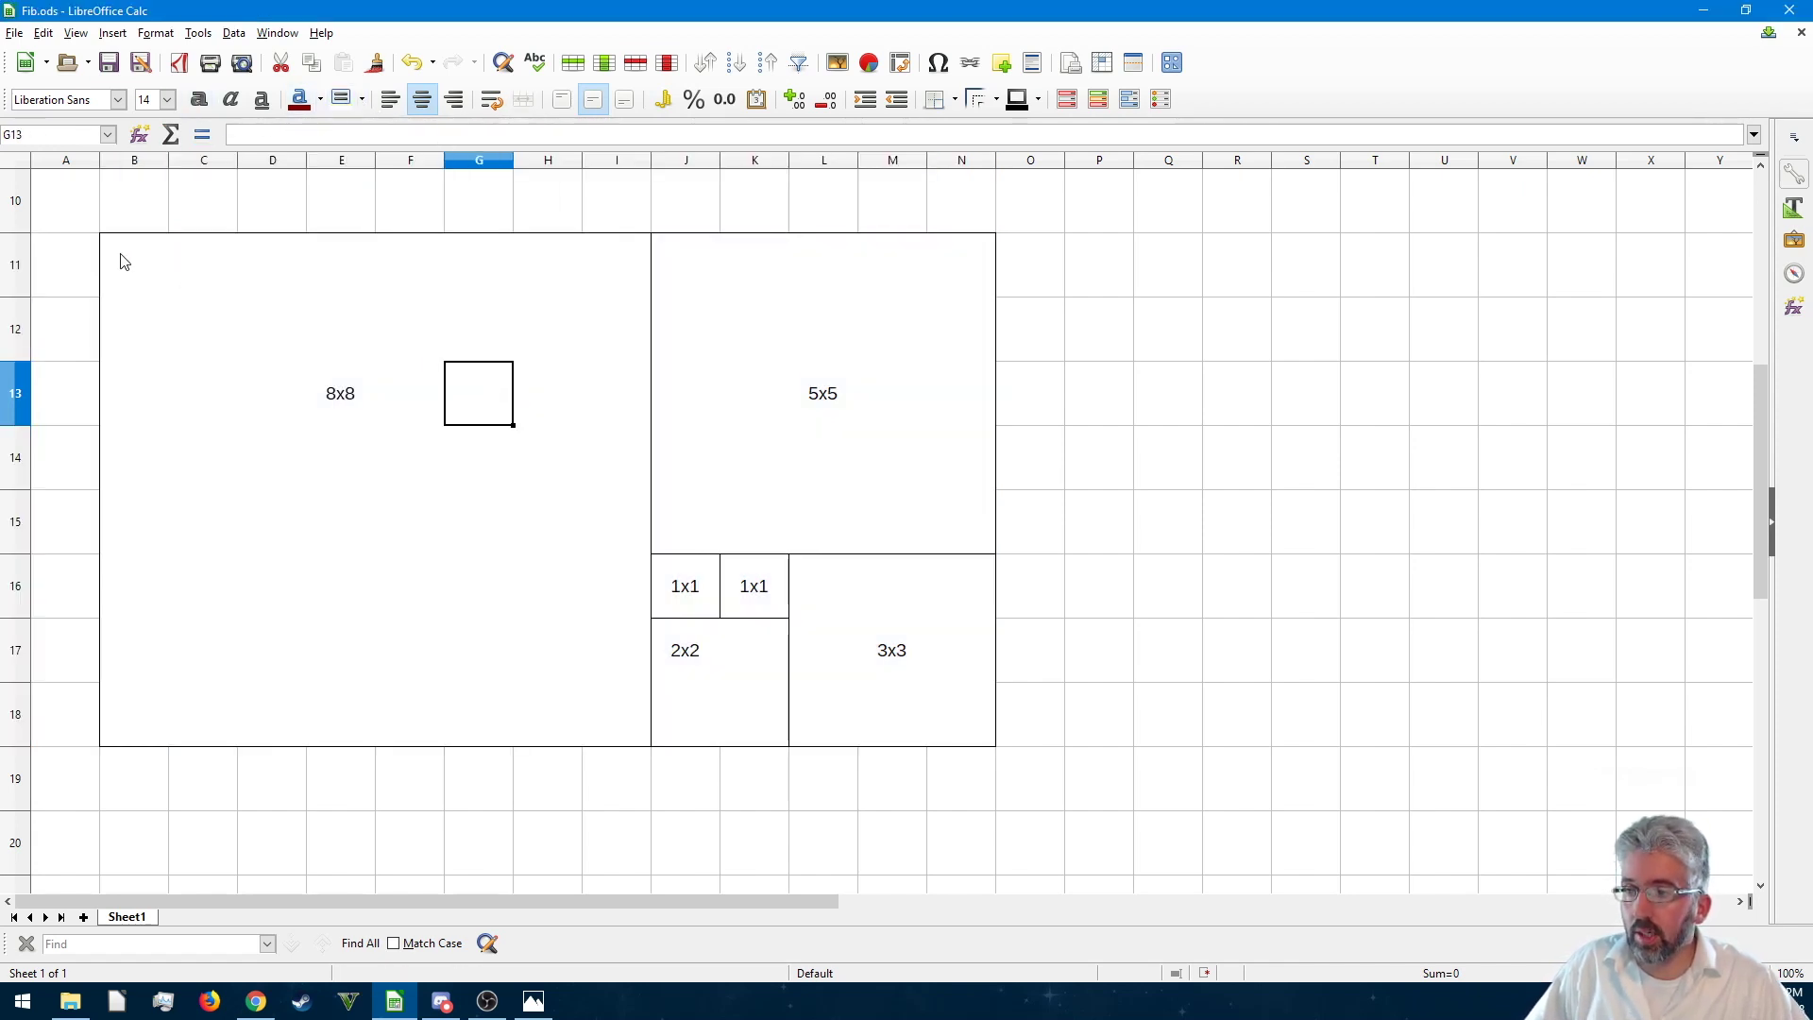
drag(123, 261, 607, 717)
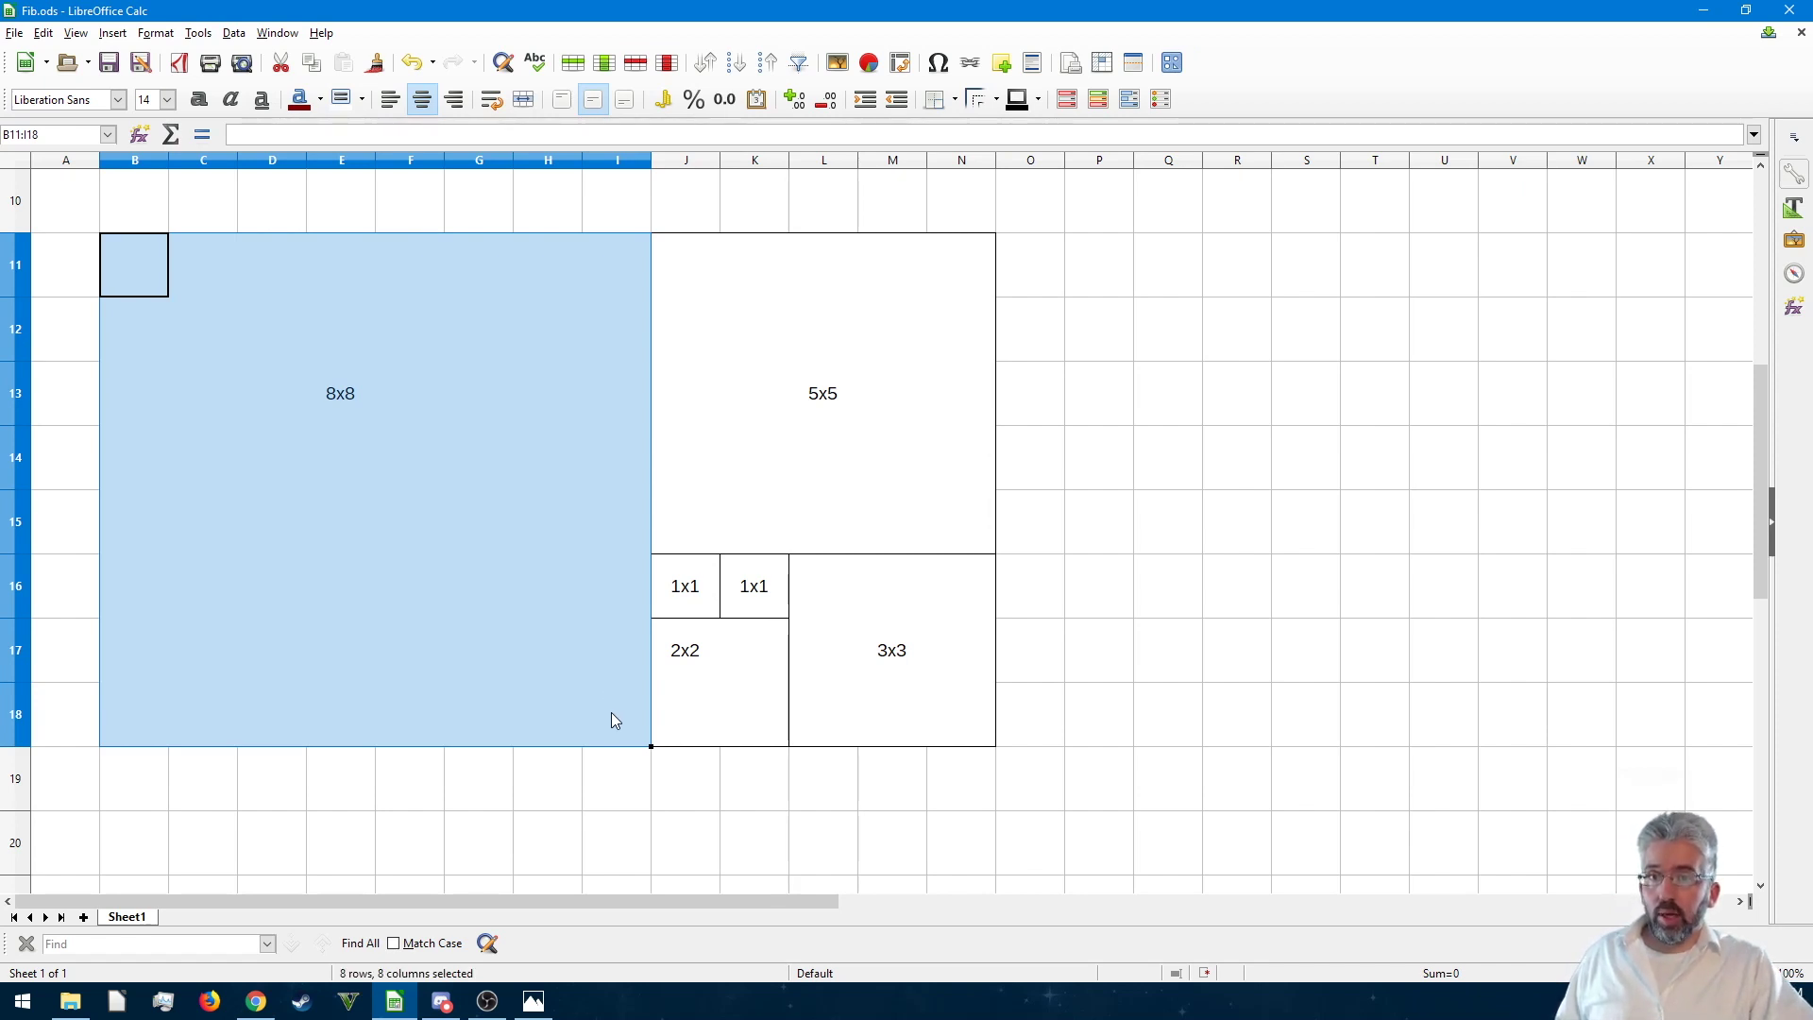
drag(612, 720, 974, 740)
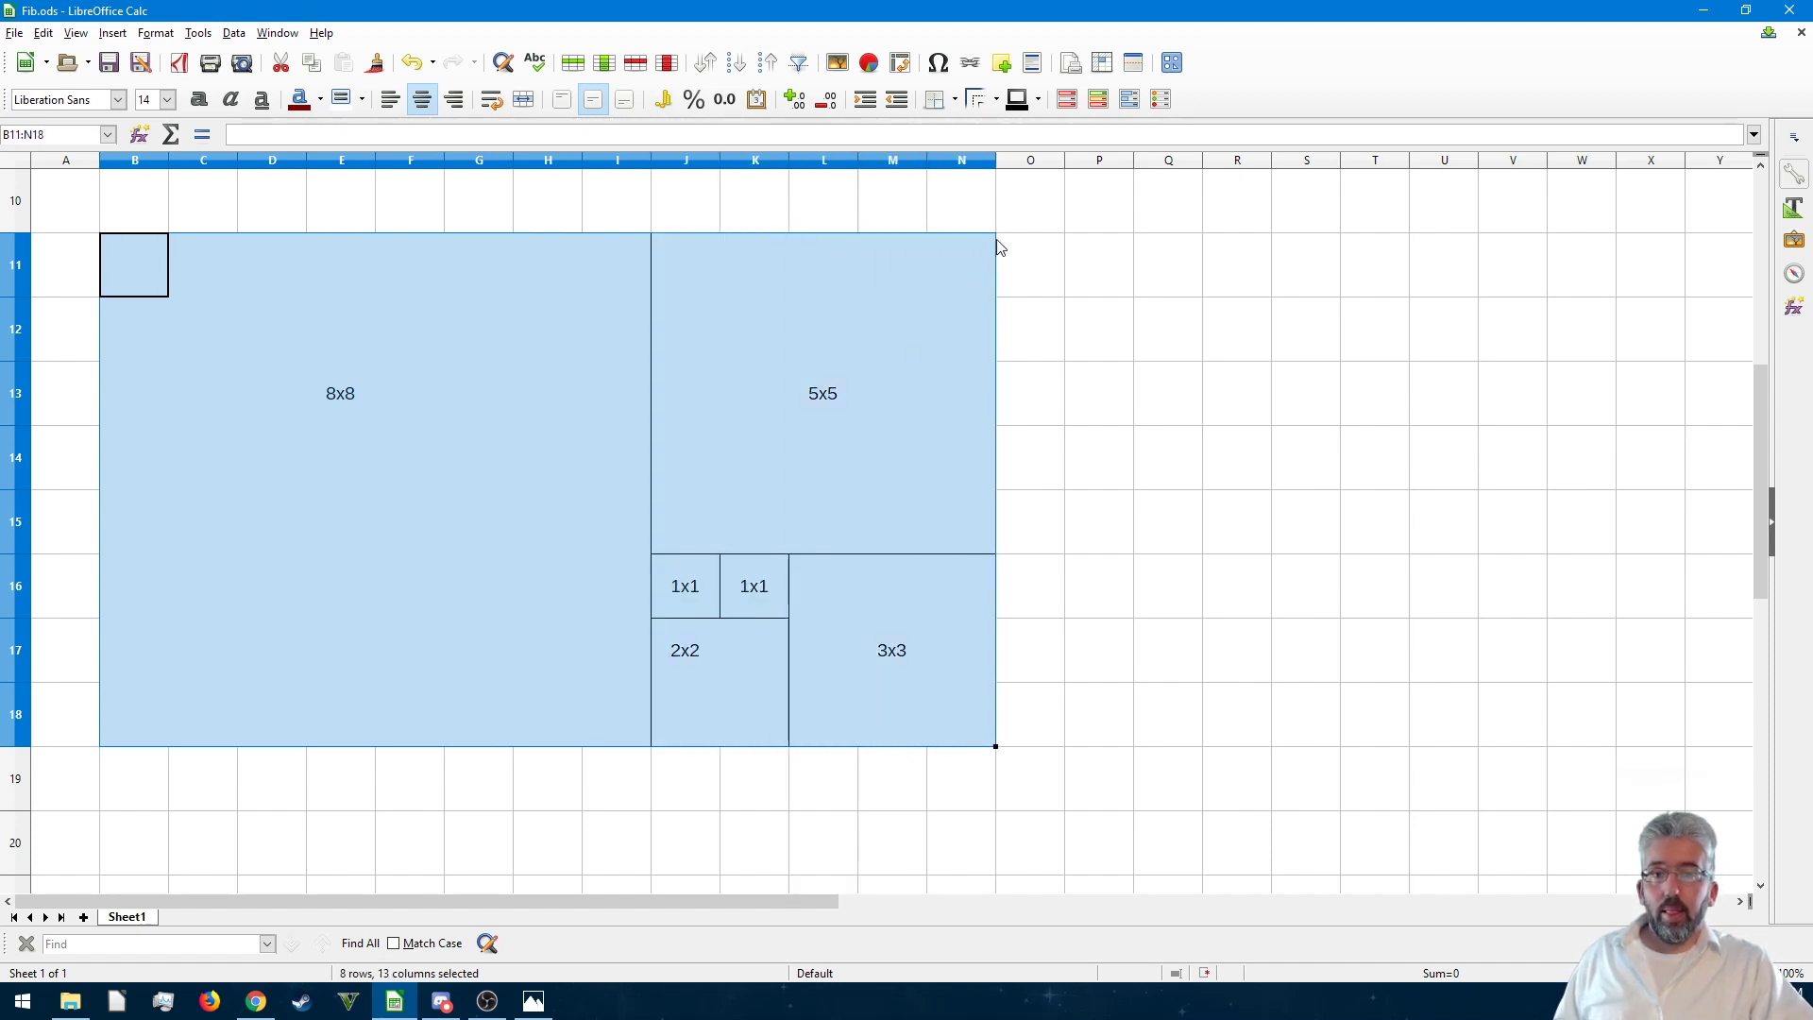
click(1123, 289)
drag(744, 526, 689, 705)
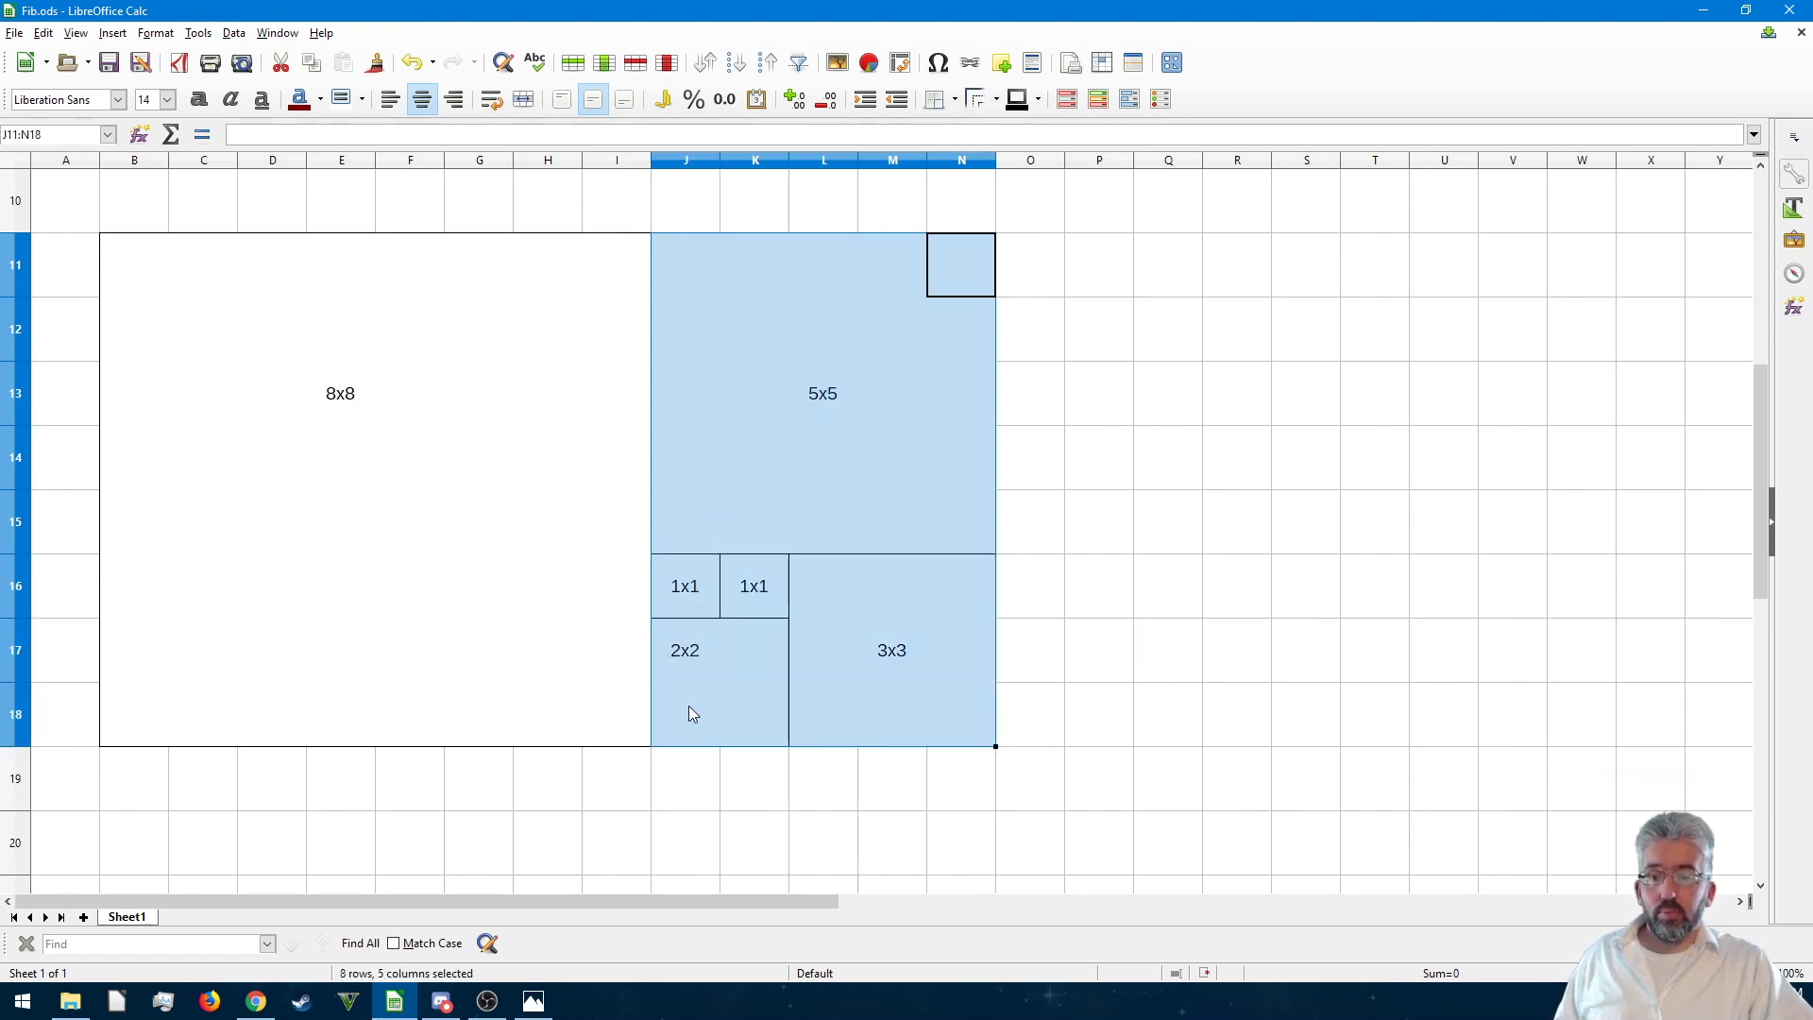
click(1169, 533)
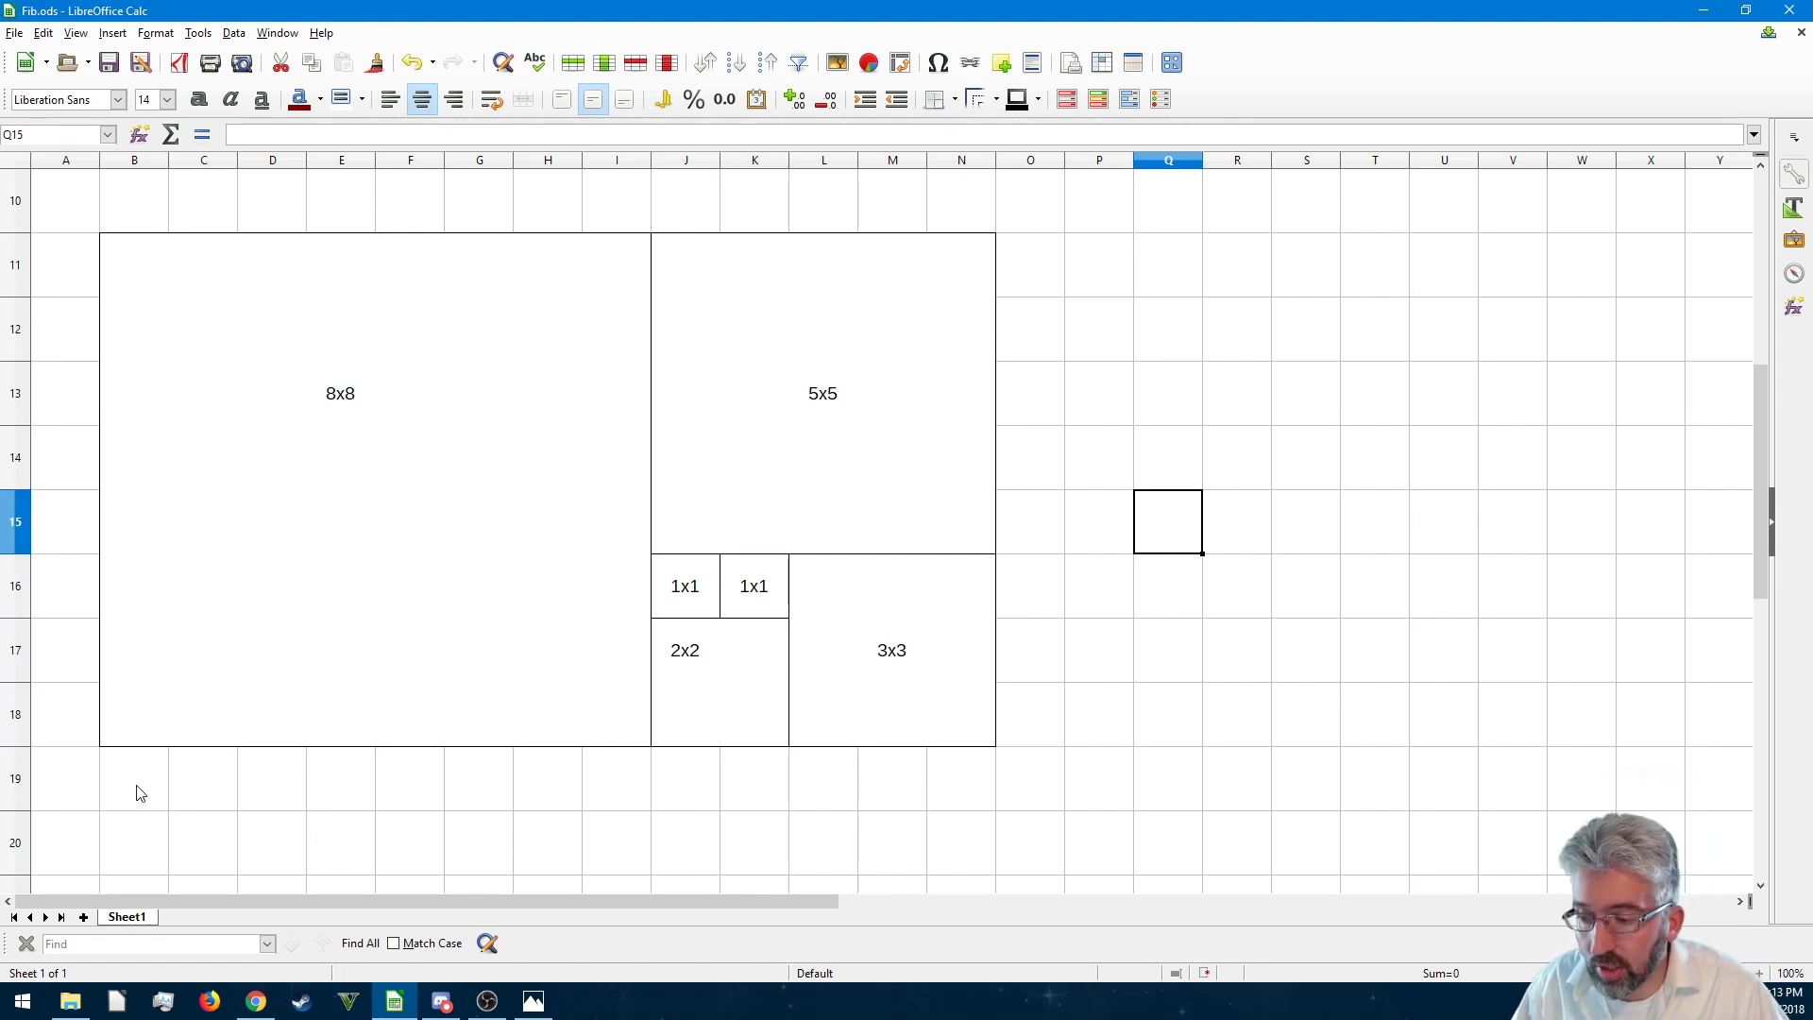
drag(133, 789, 935, 781)
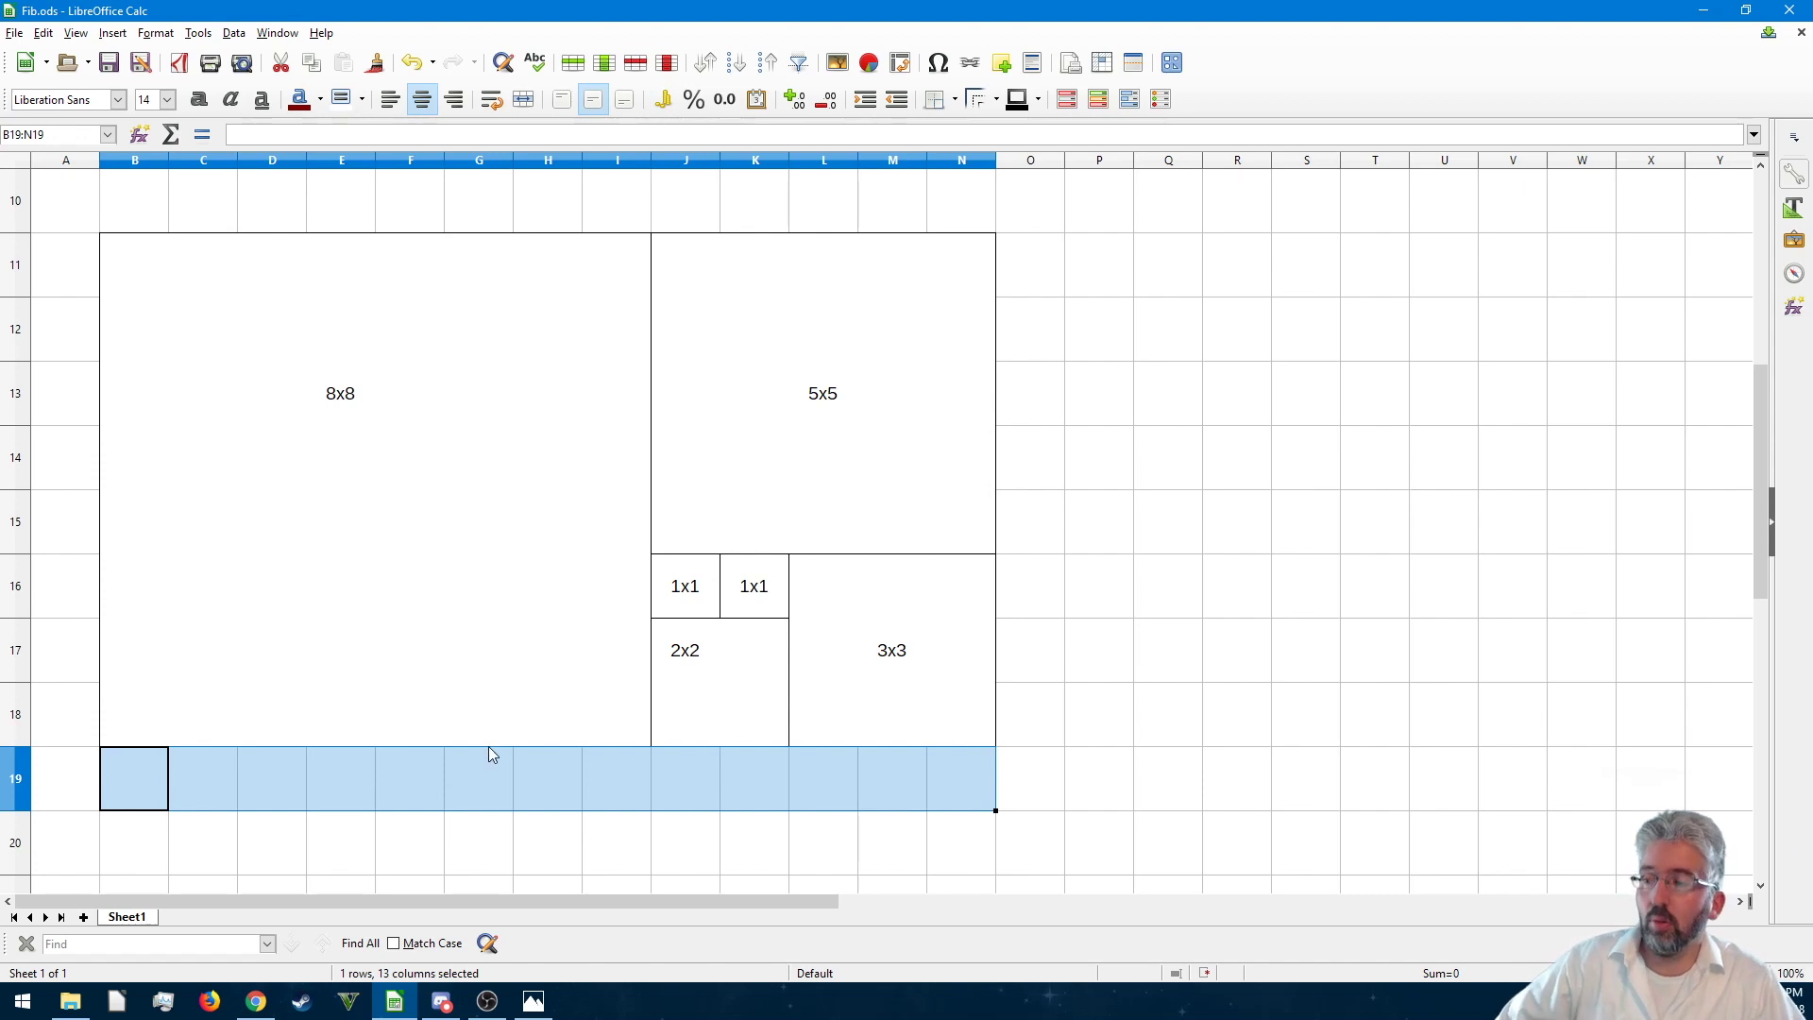
click(1130, 583)
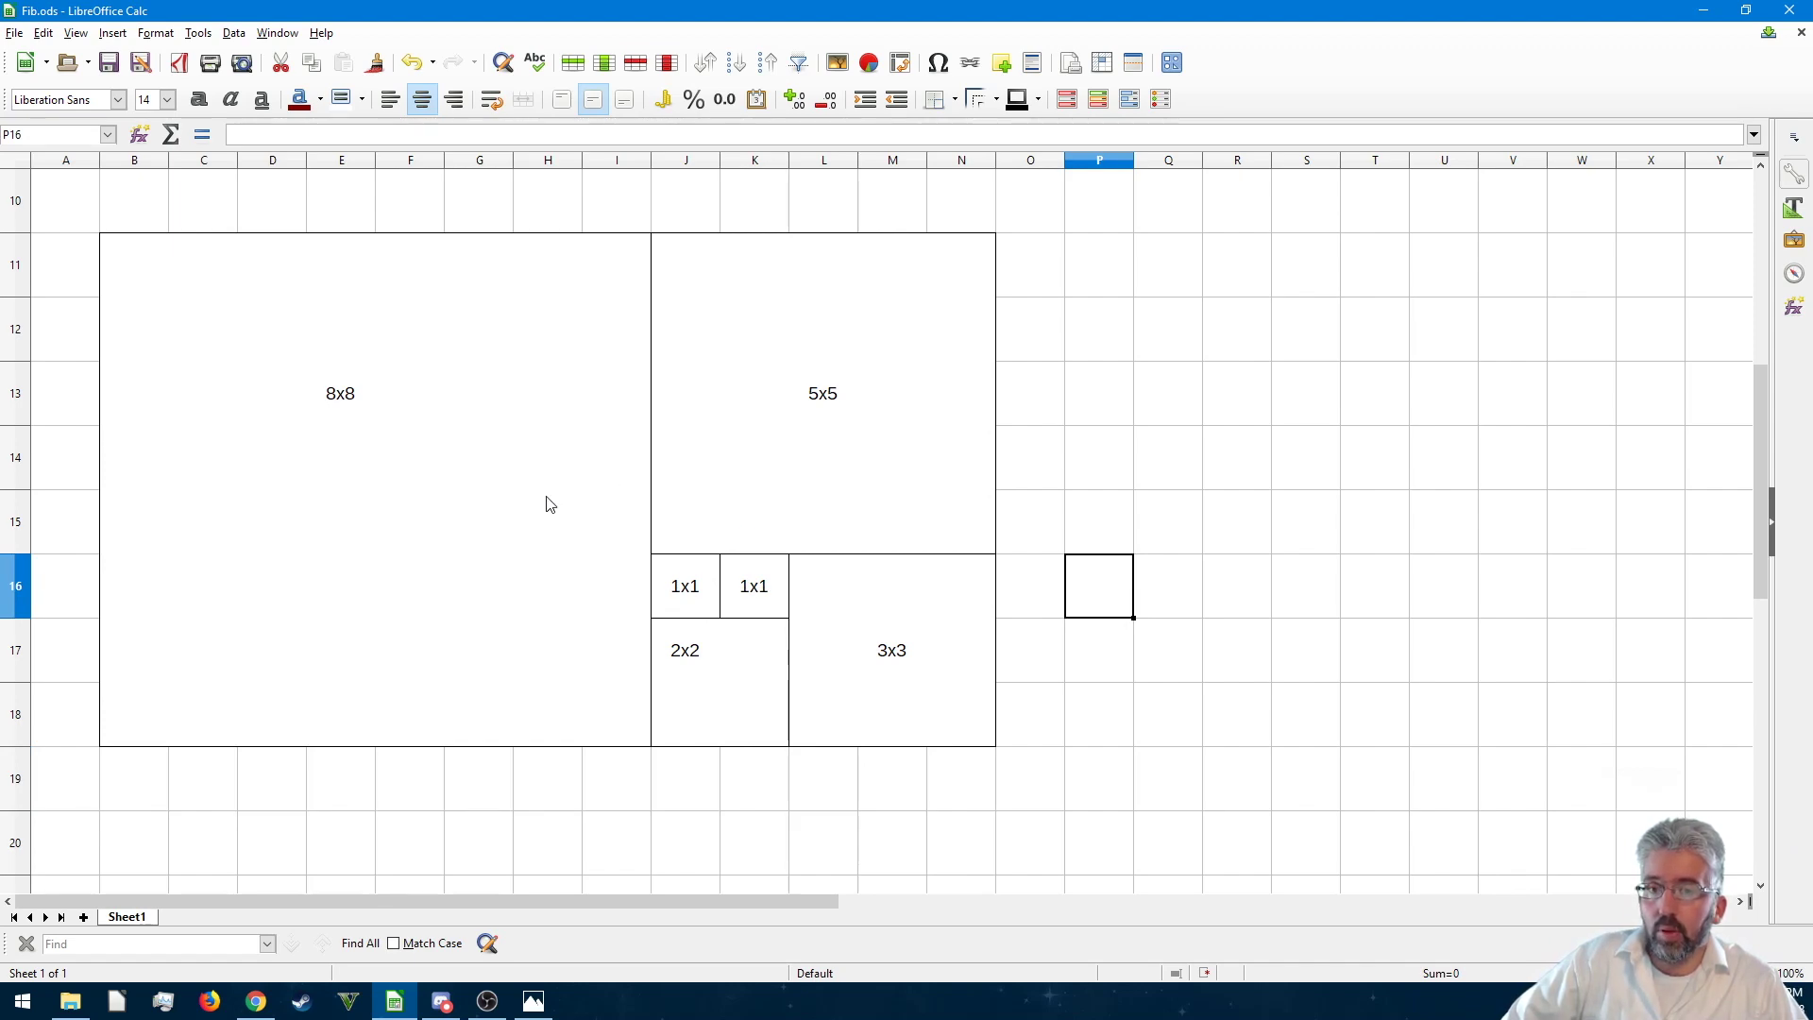
scroll(1275, 567, up, 3)
click(1586, 530)
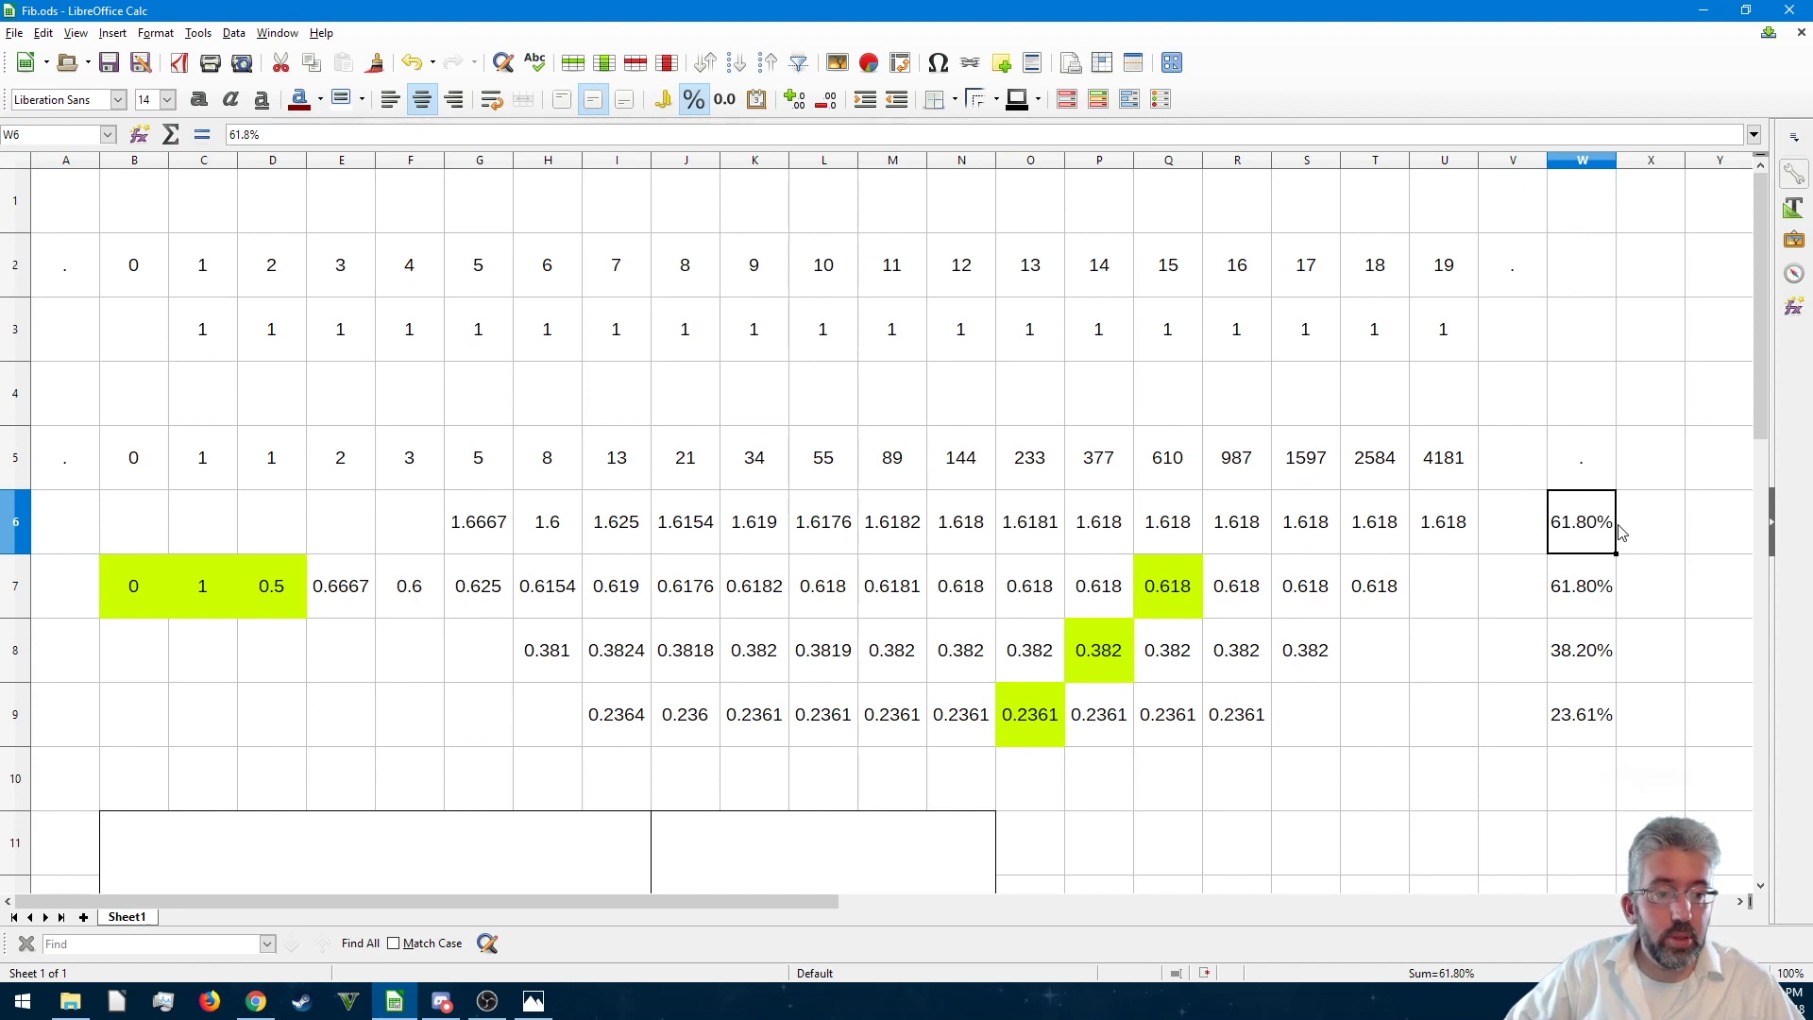
scroll(1117, 520, down, 2)
scroll(1117, 519, down, 1)
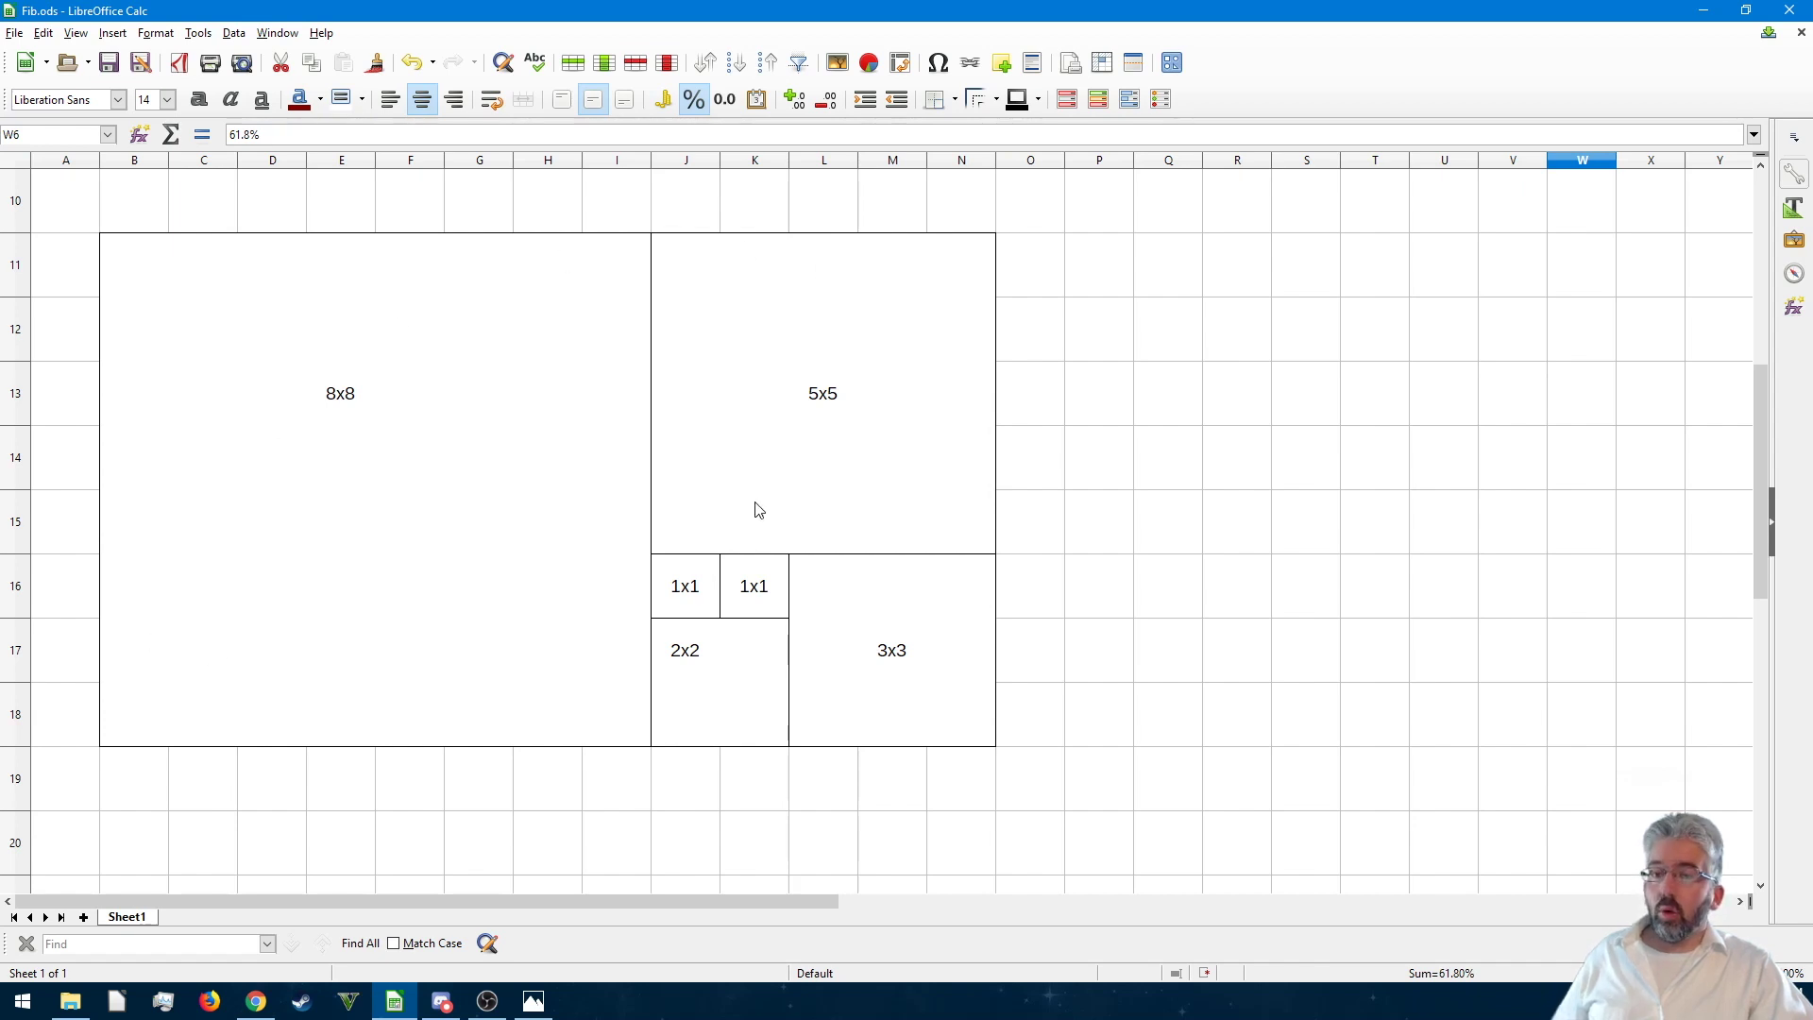
- In Photos, view the spiral squares, nautilus, egg, artichokes, rose and 06_Pinecone_13.png pictures
click(540, 997)
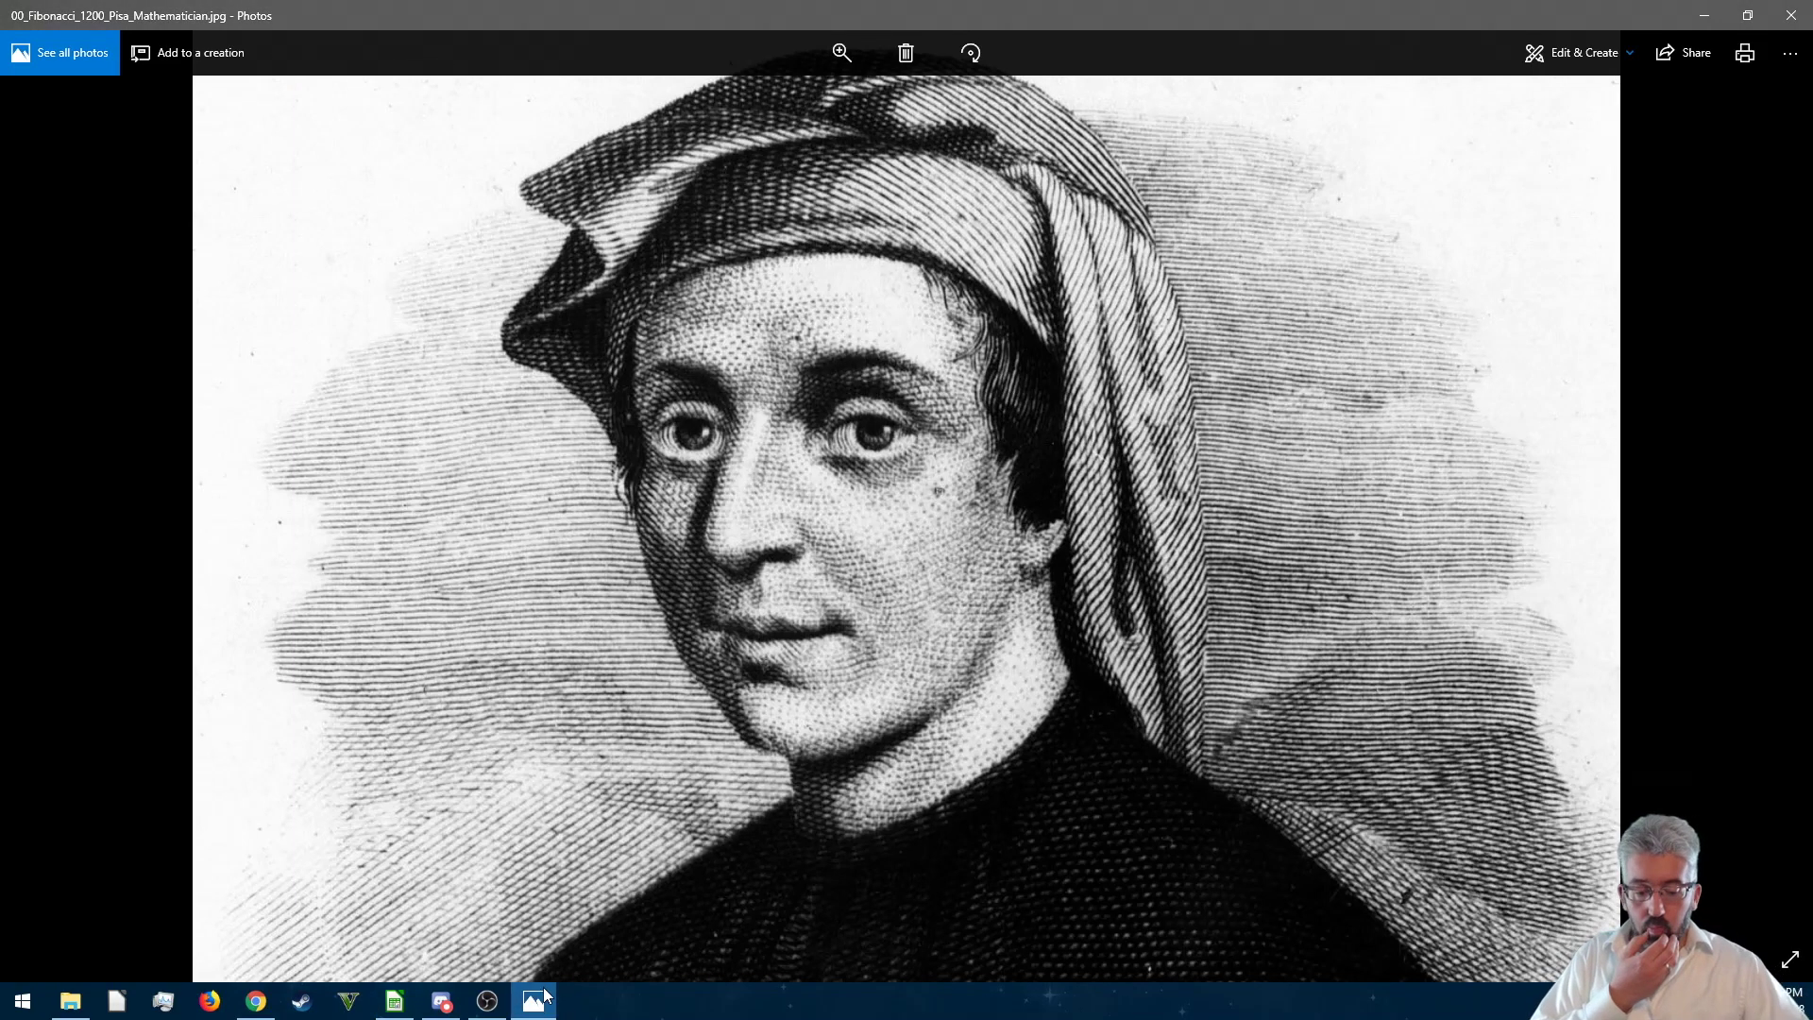
key(Right)
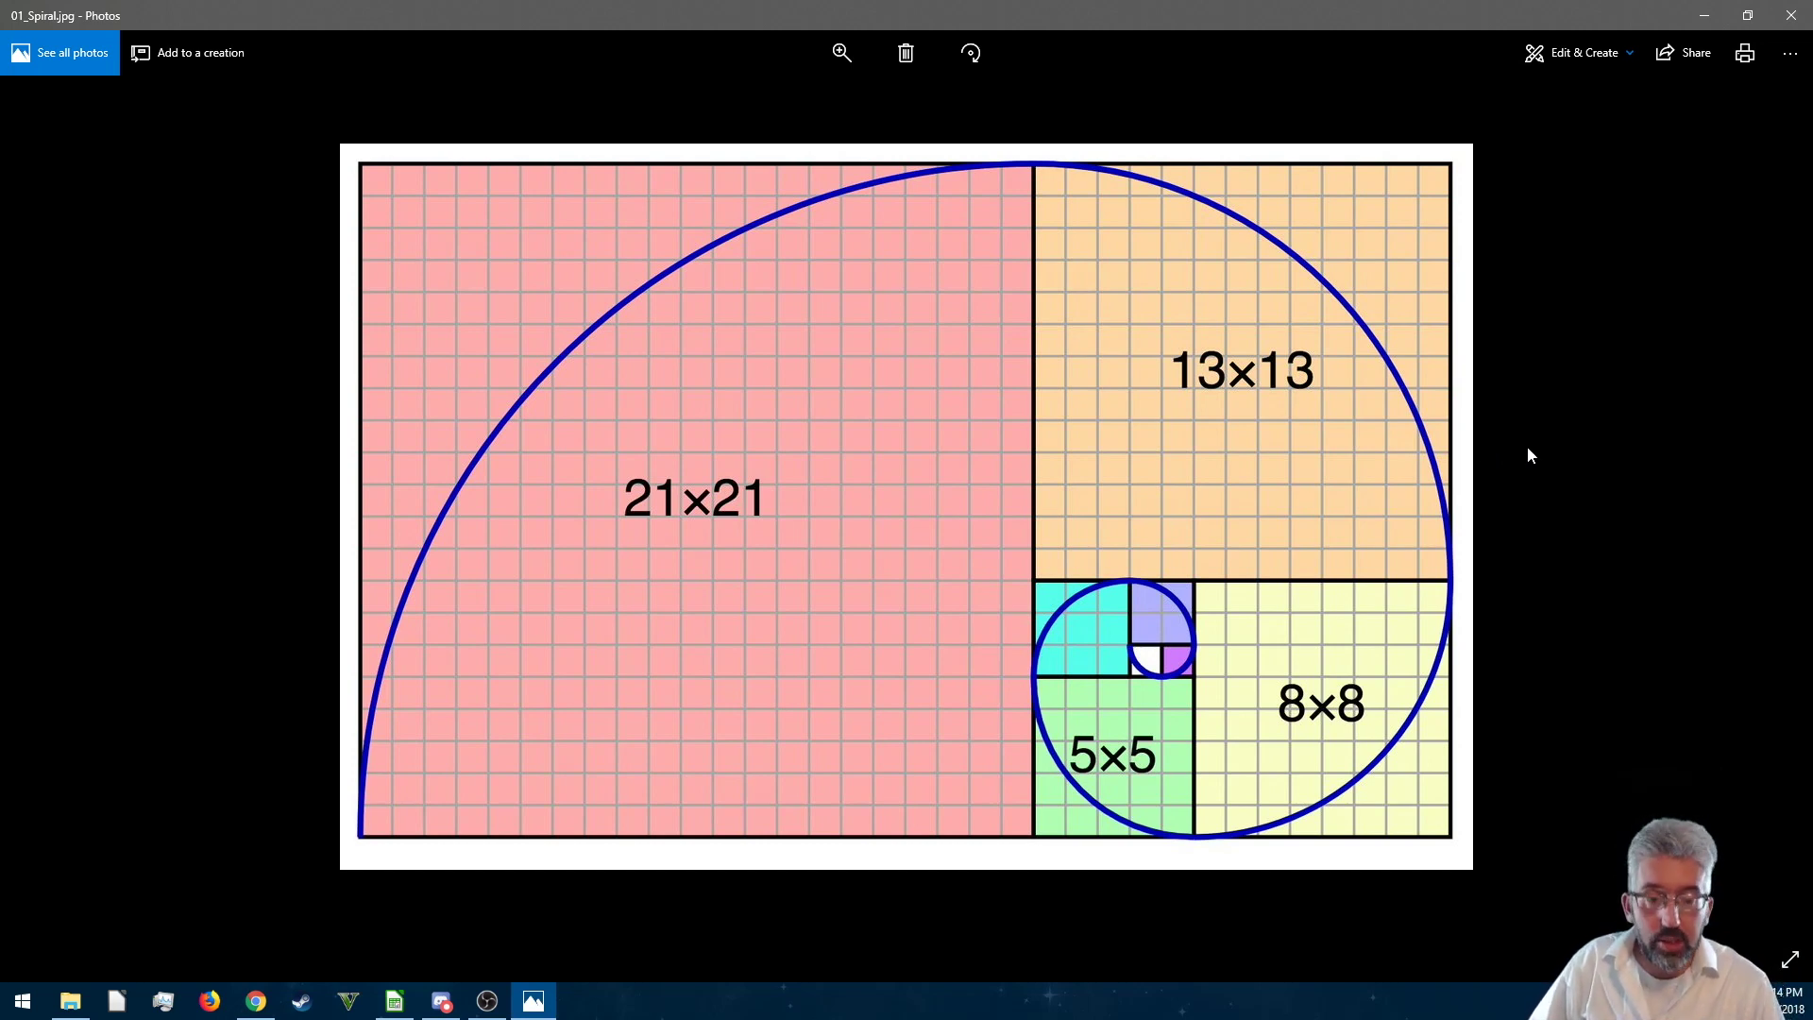
key(Right)
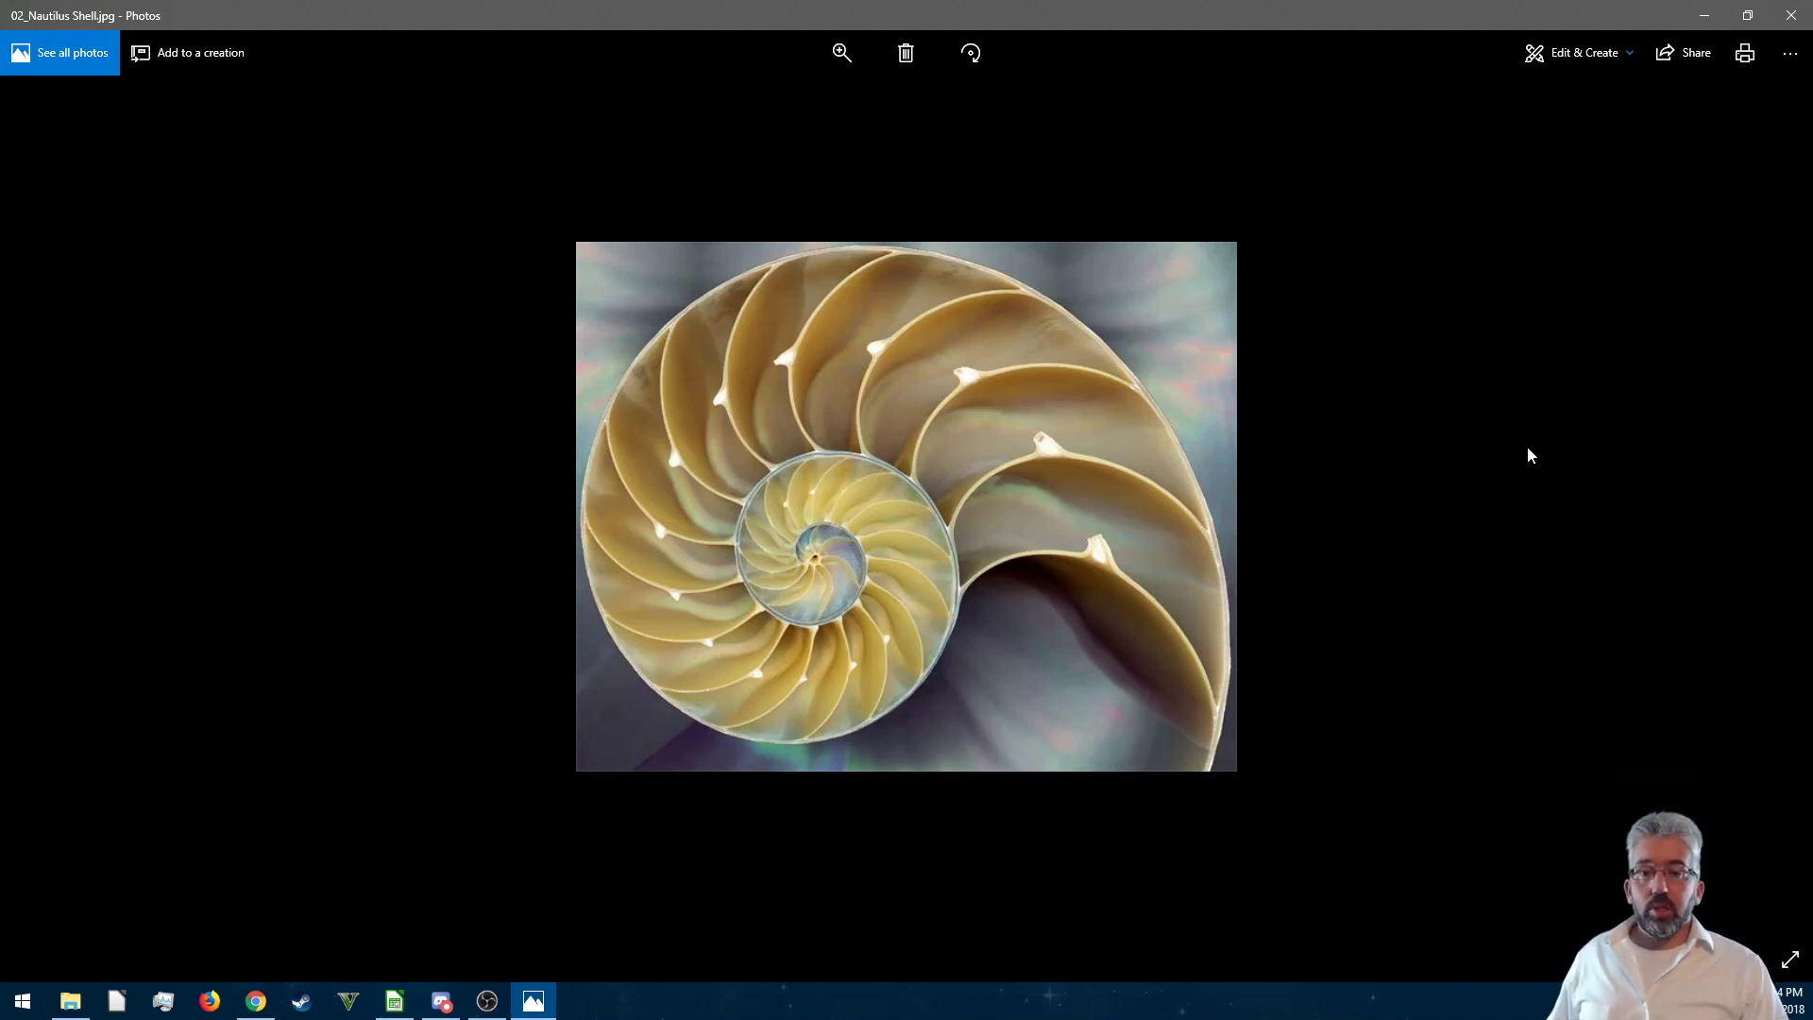
key(Right)
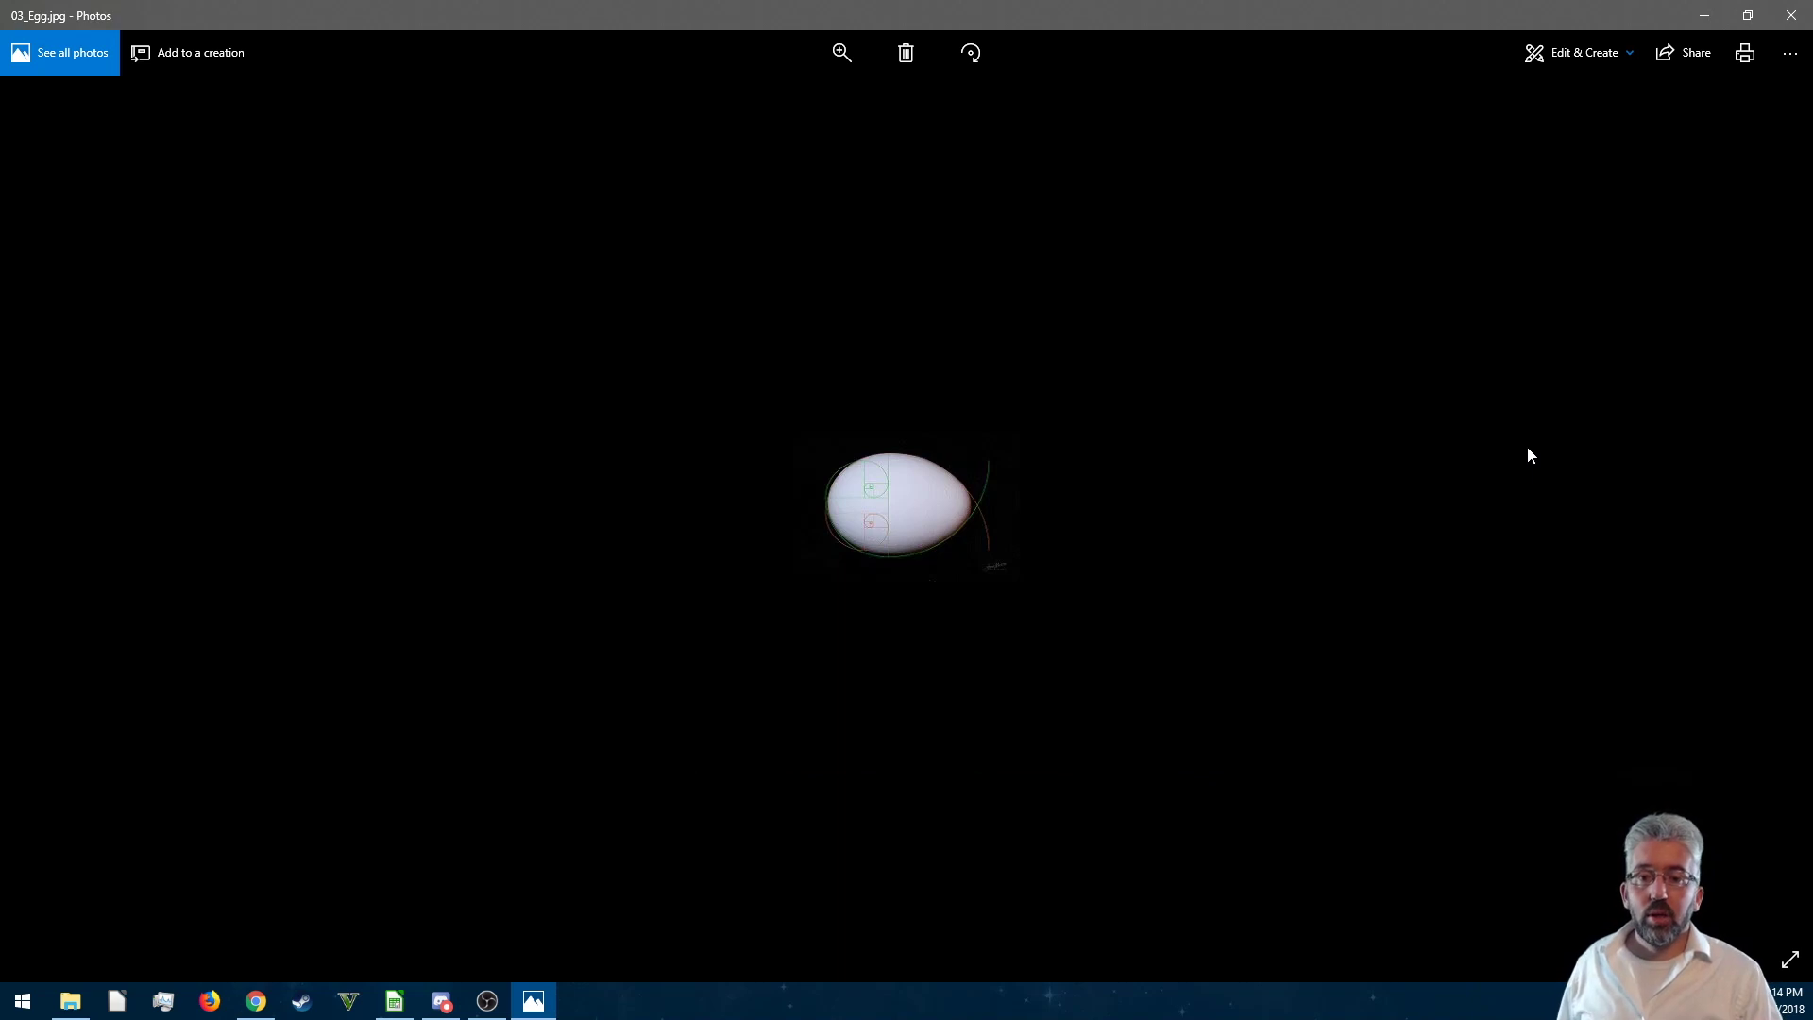
key(Right)
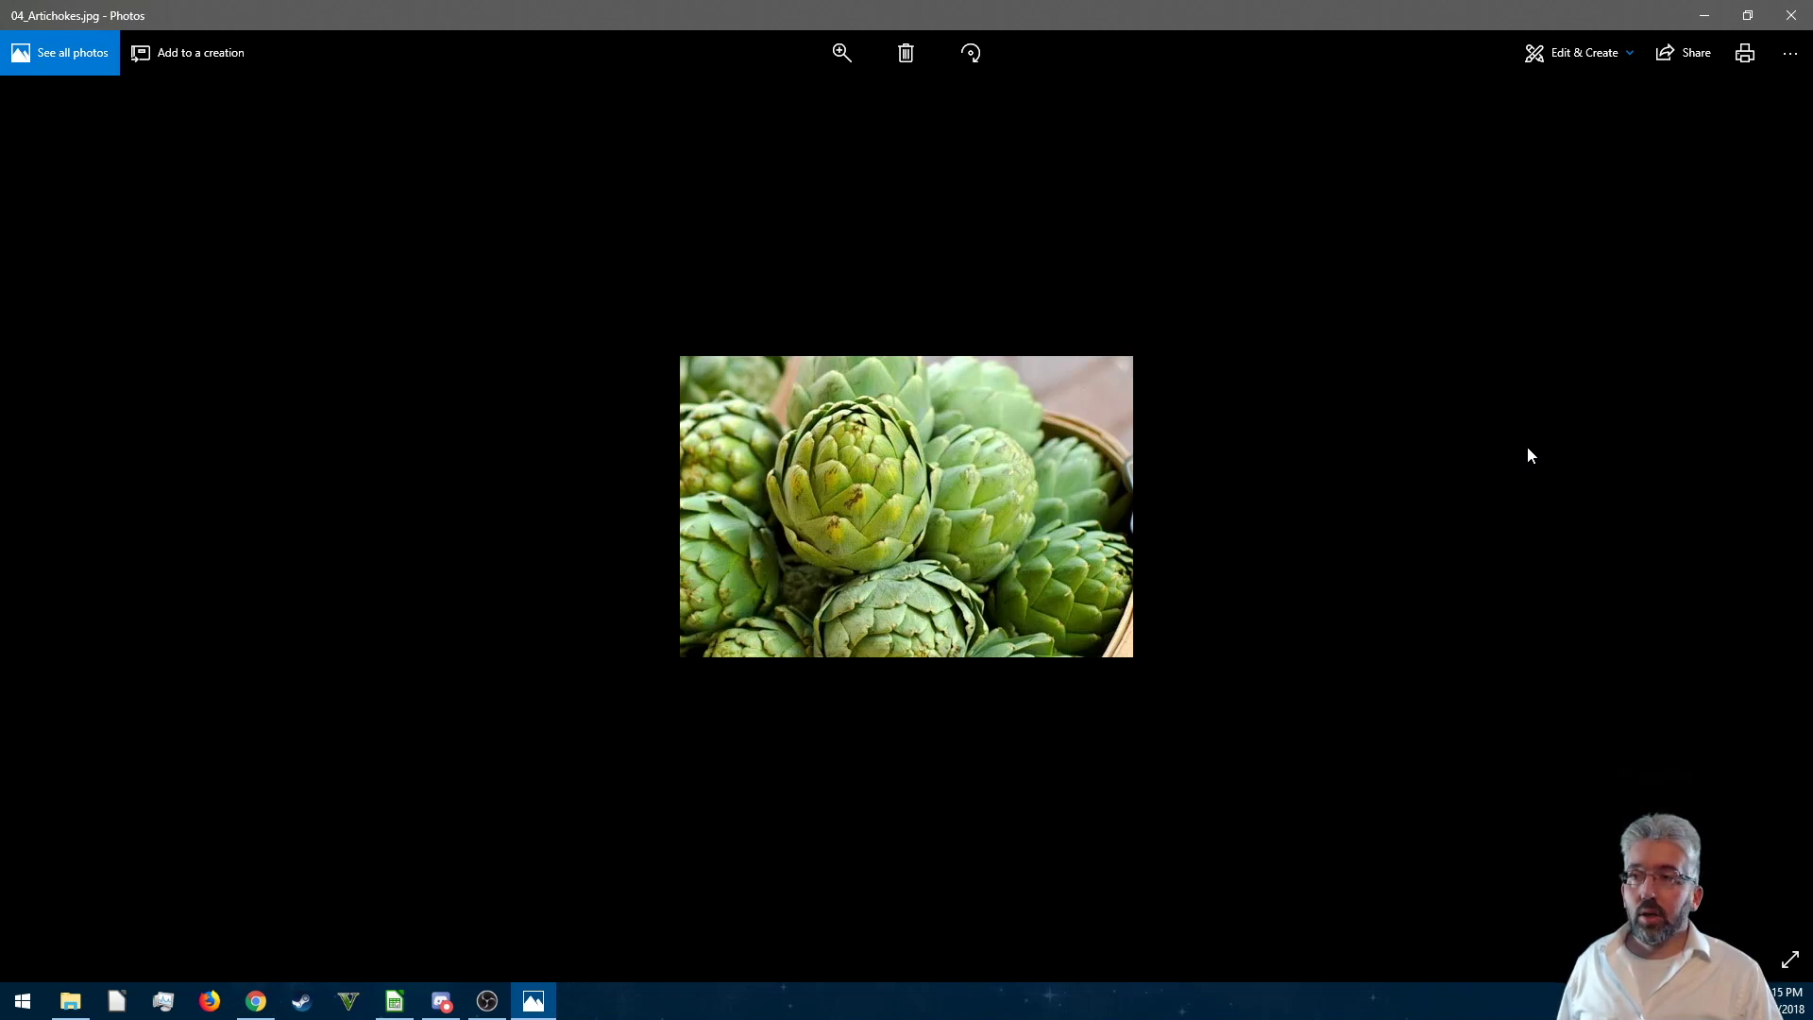
key(Right)
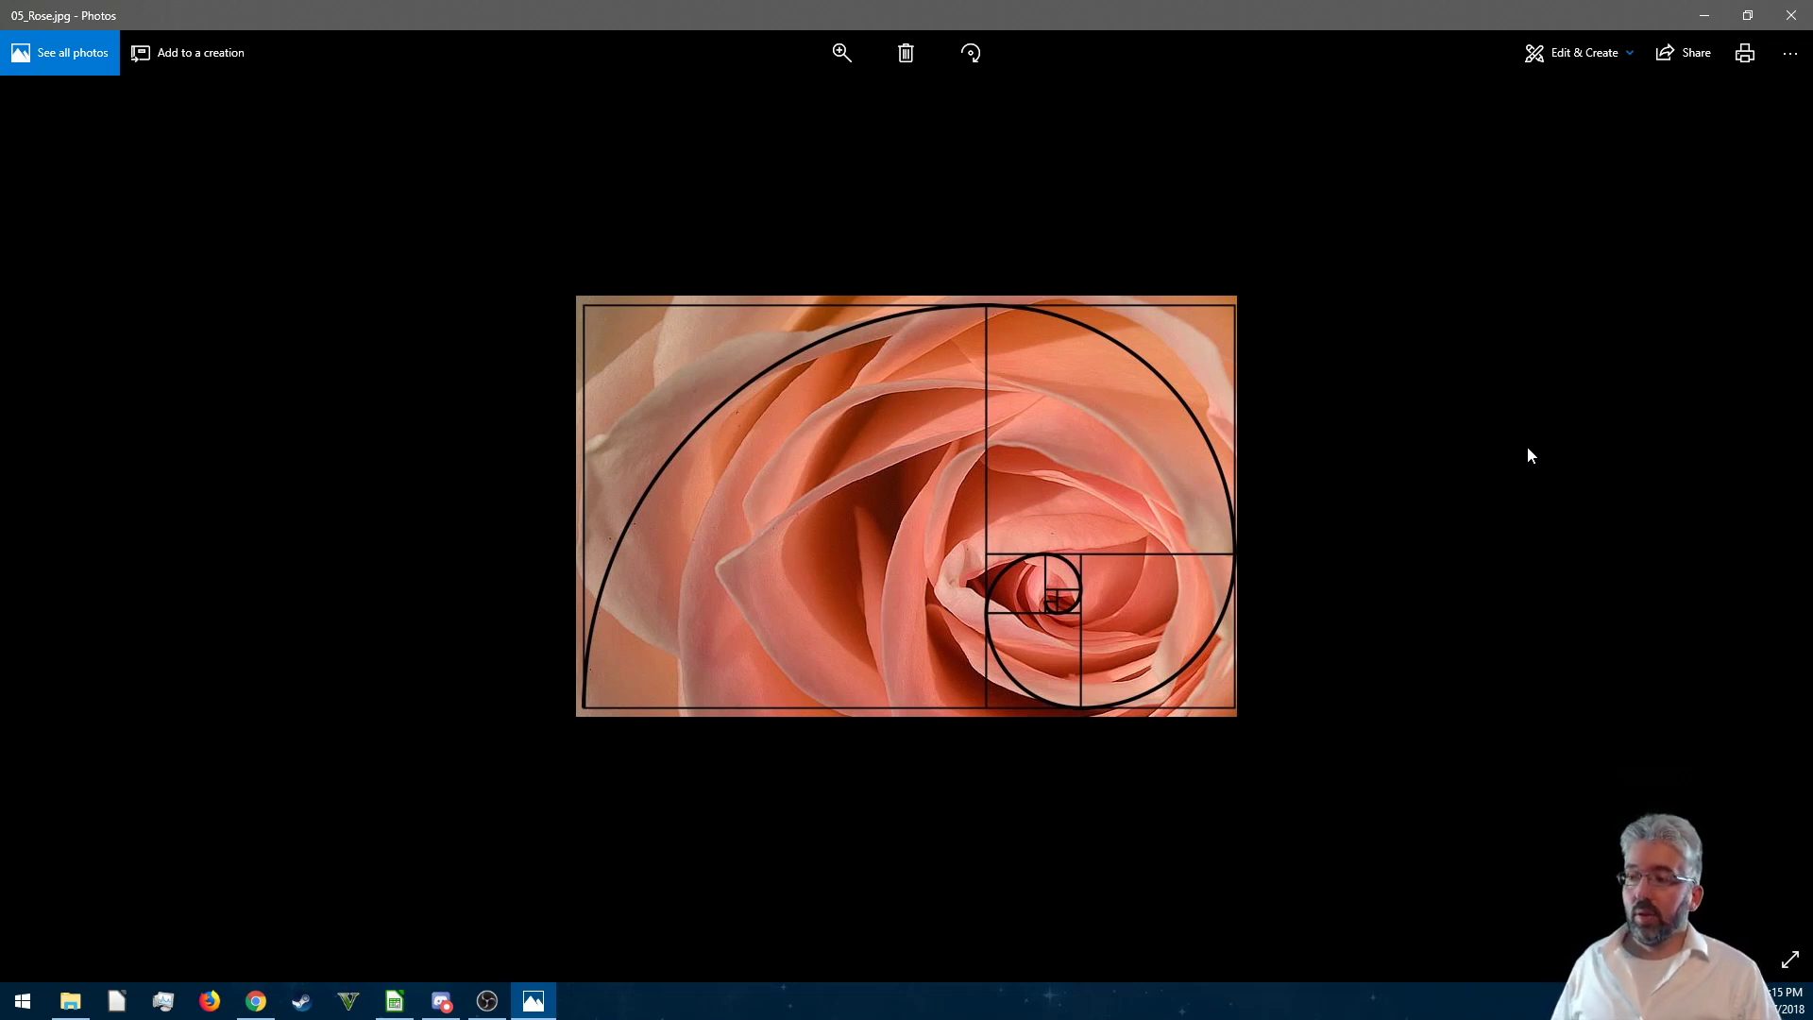
key(Right)
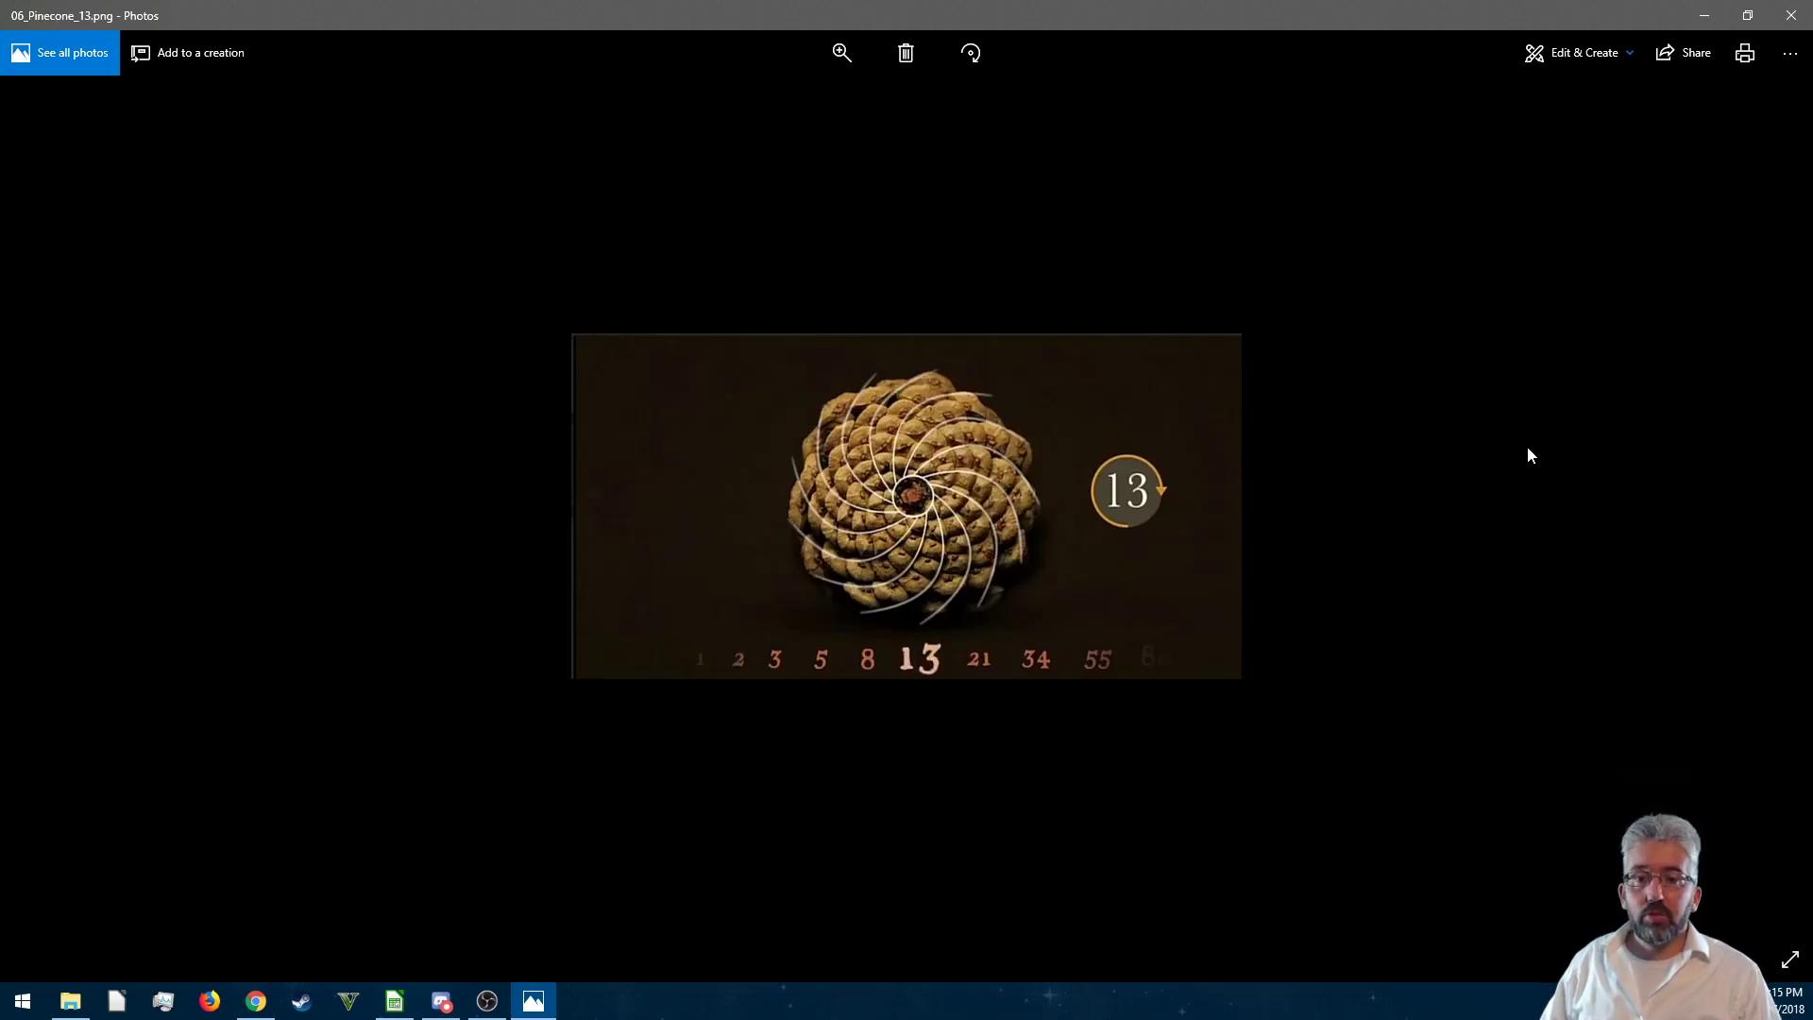
- Advance through 07_Sunflower.jpg, 08_Wave.jpg and 09_Galaxy.jpg to 10_Architecture.jpg
key(Right)
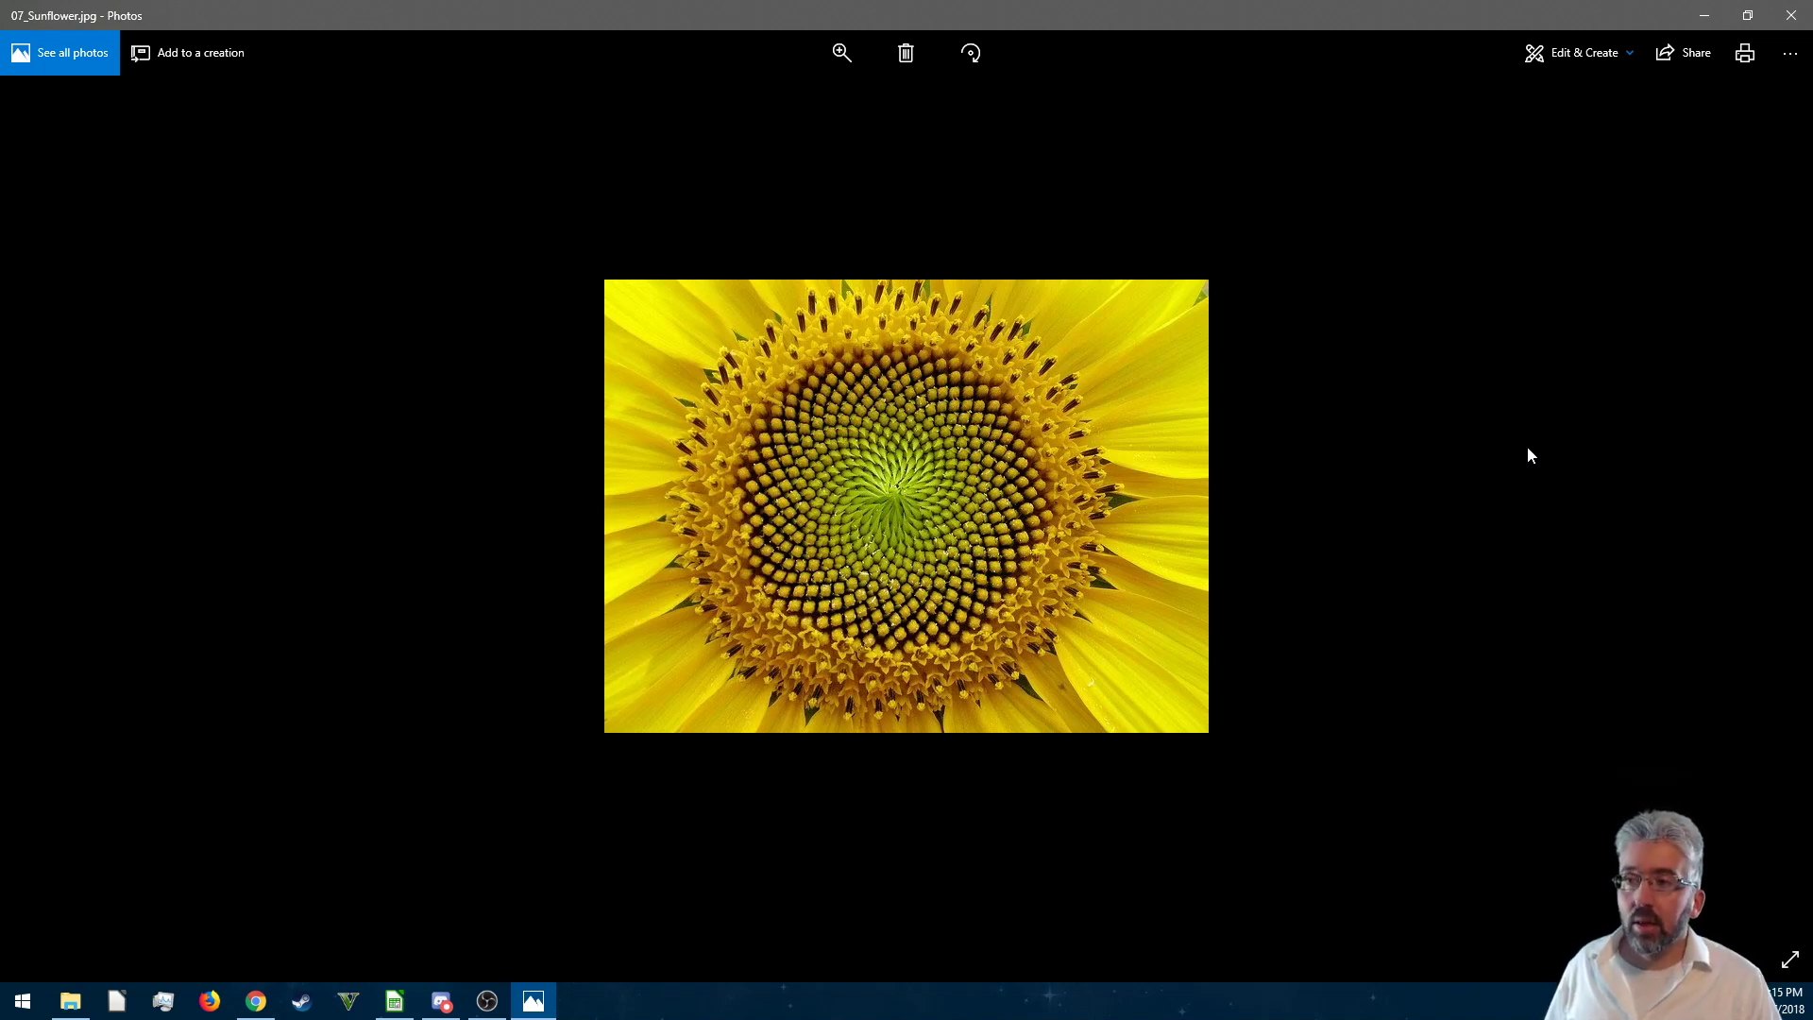
key(Right)
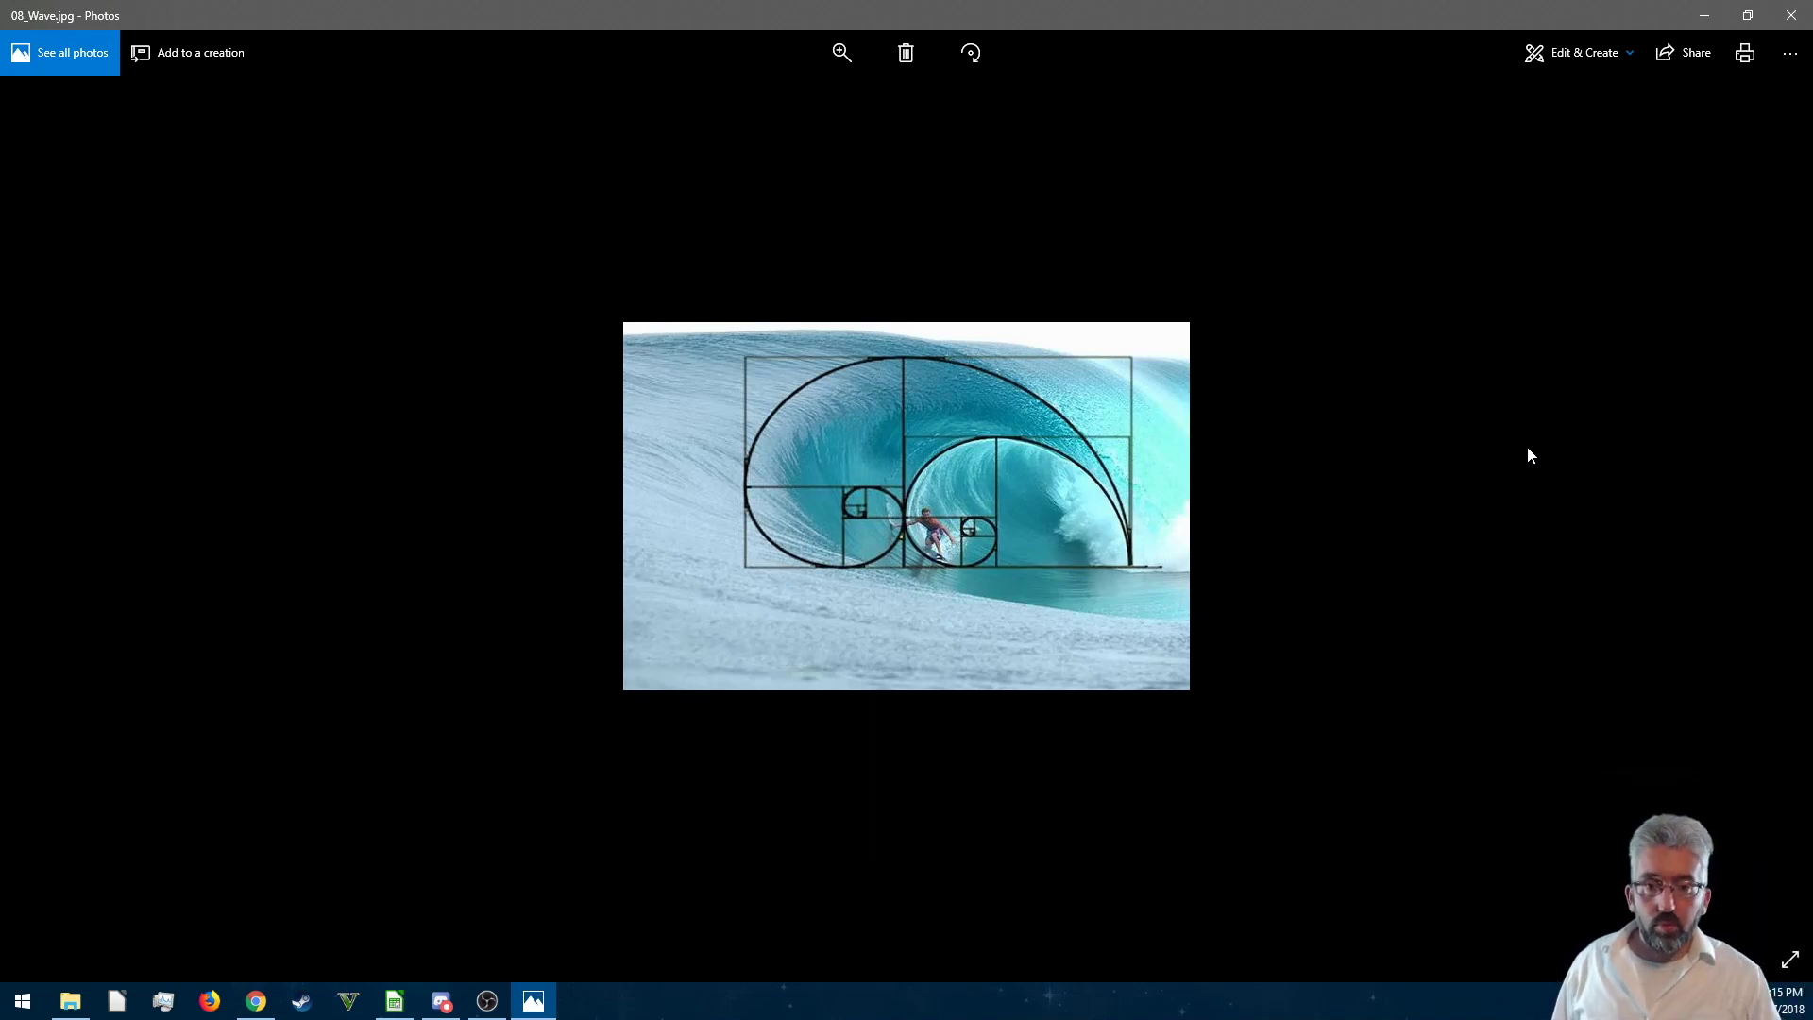
key(Right)
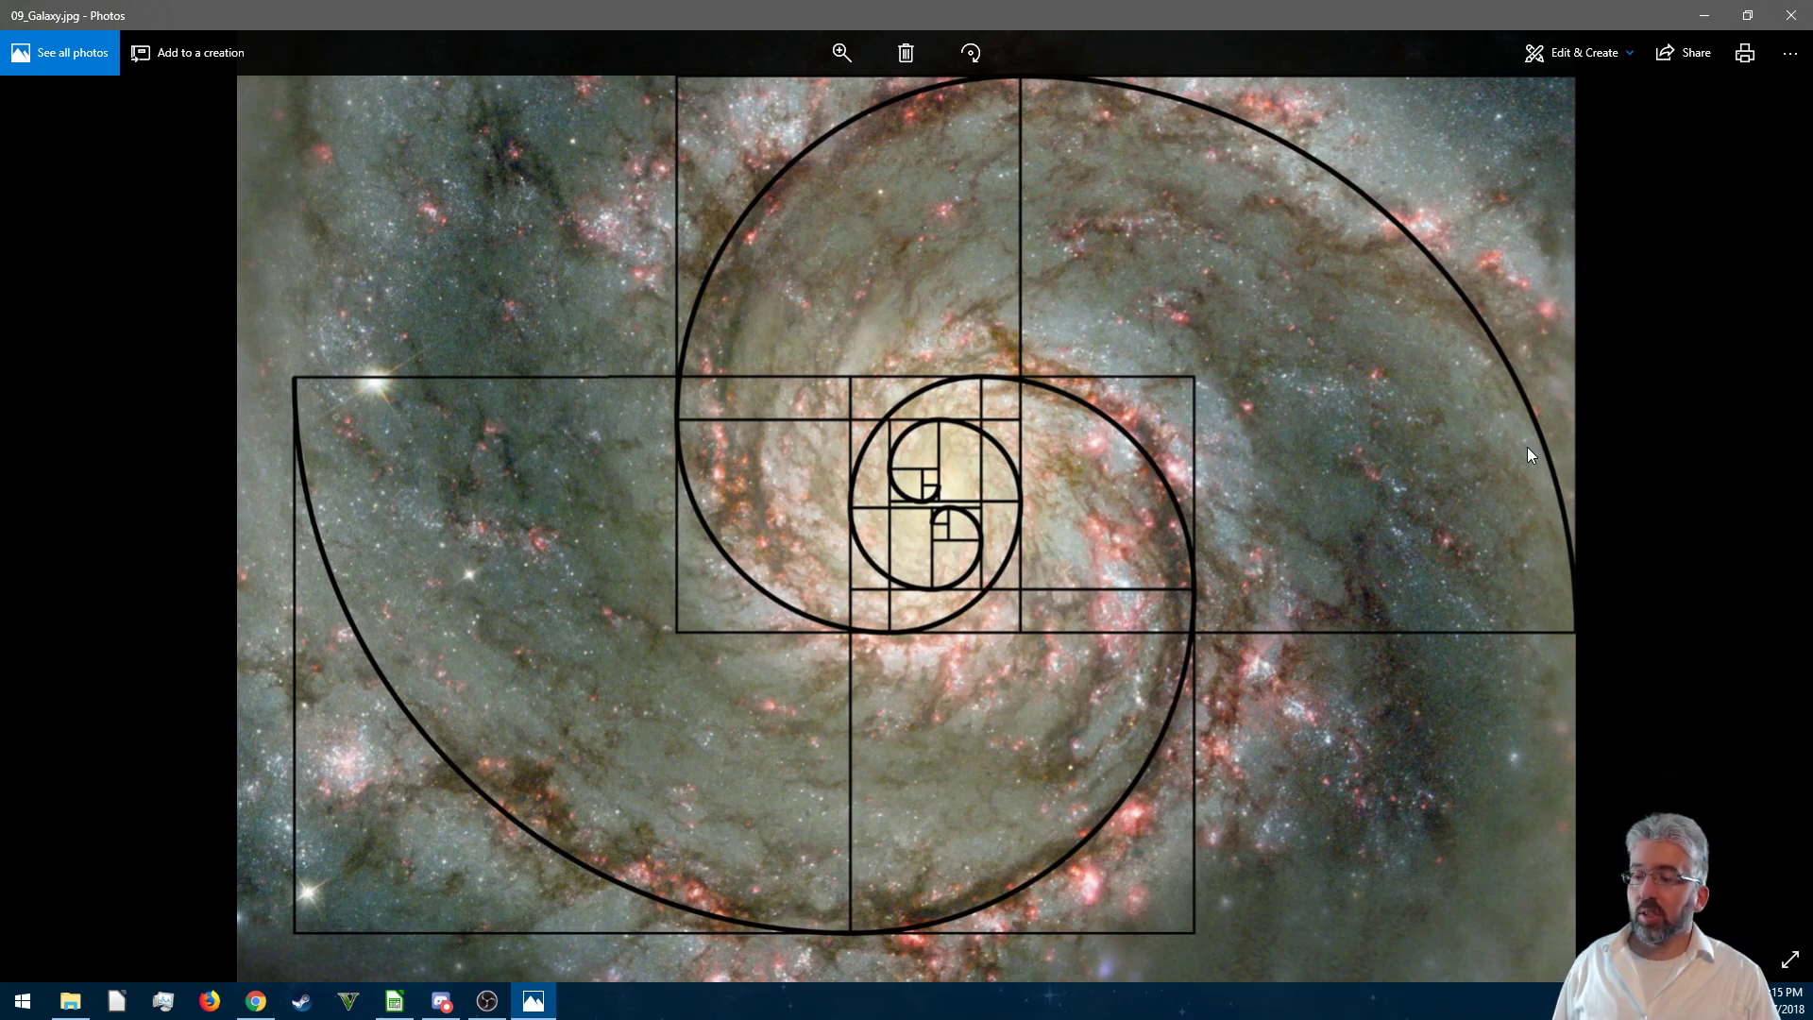
key(Right)
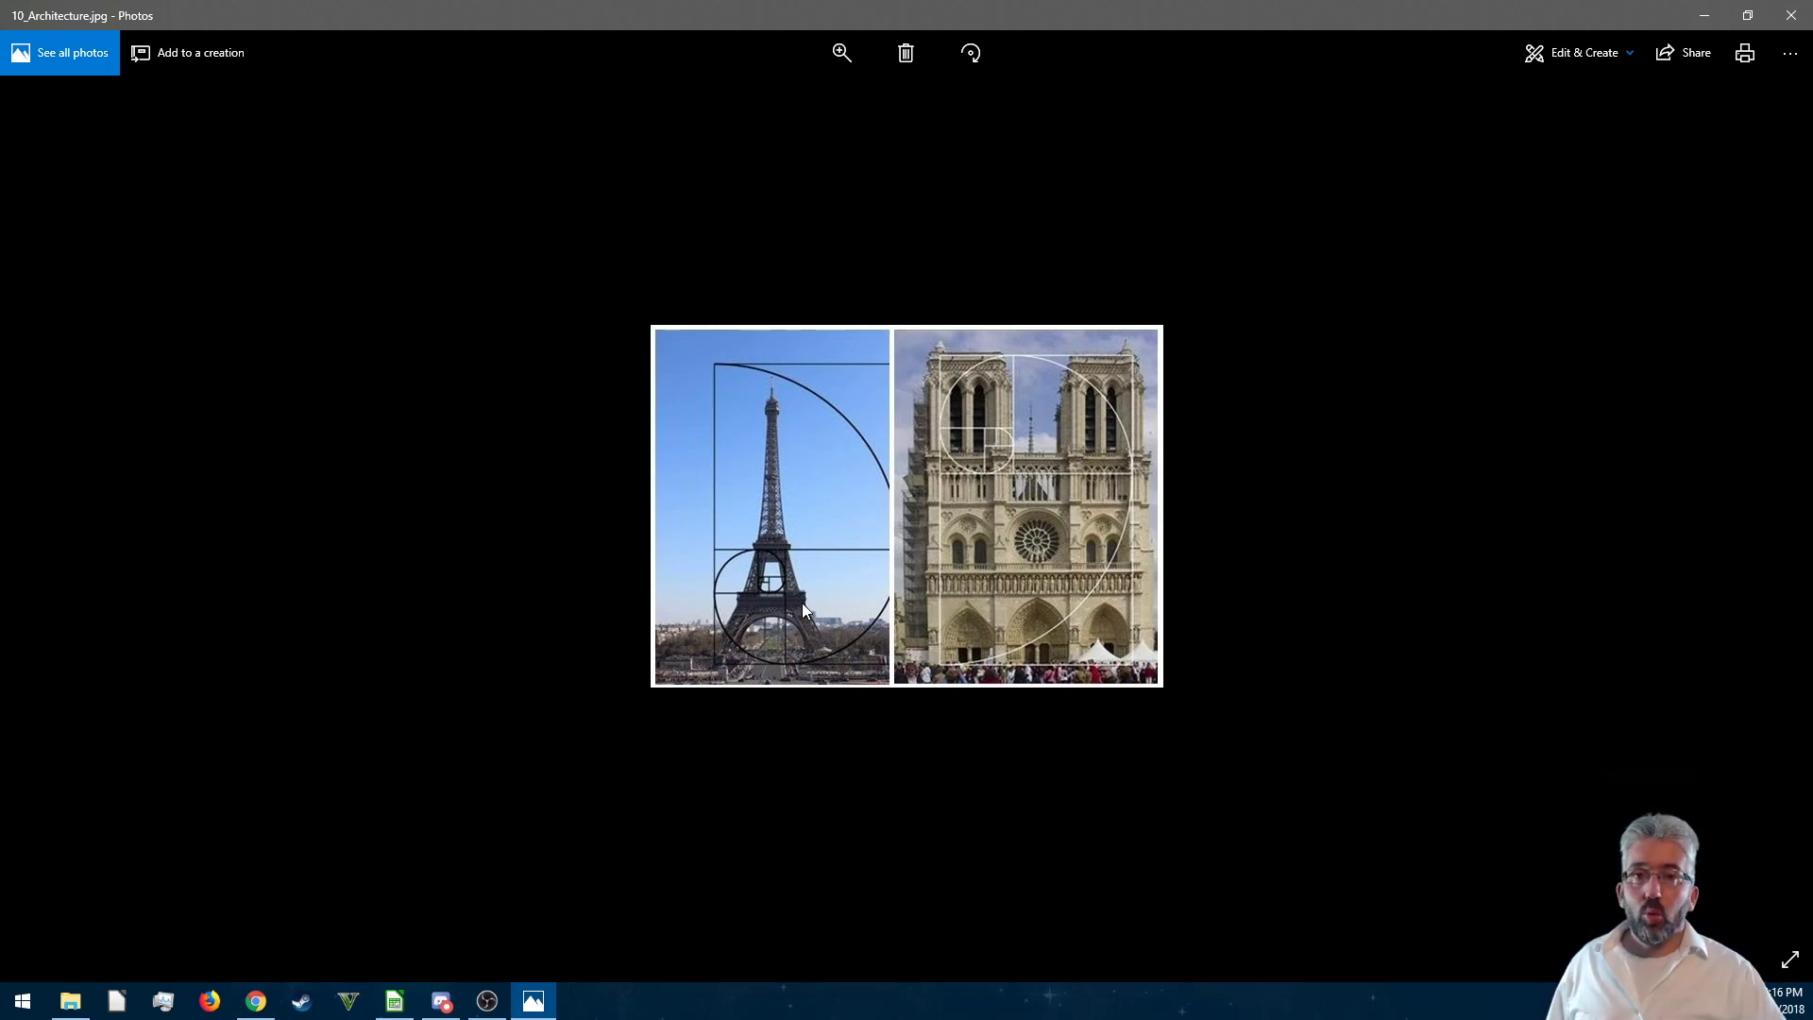
- In Fib.ods, point out the 38.2% and 23.61% levels, then return to the architecture photo
click(394, 1001)
scroll(1466, 607, up, 3)
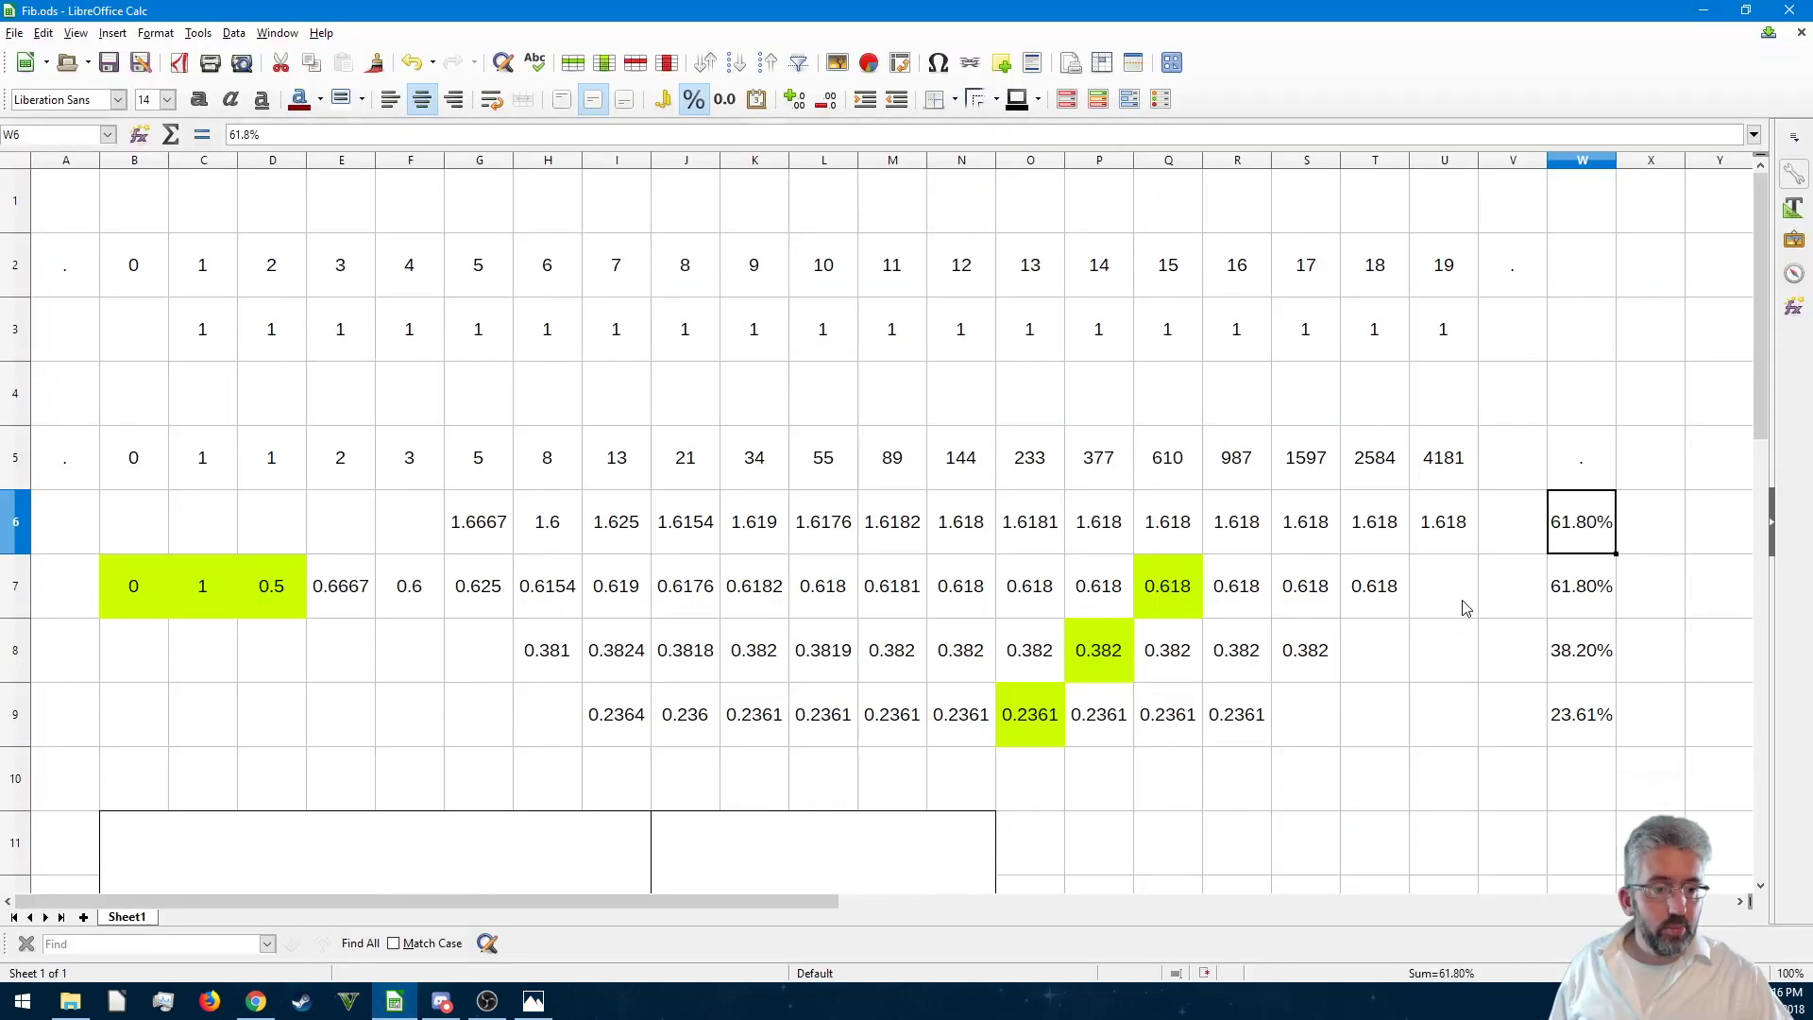
click(1595, 657)
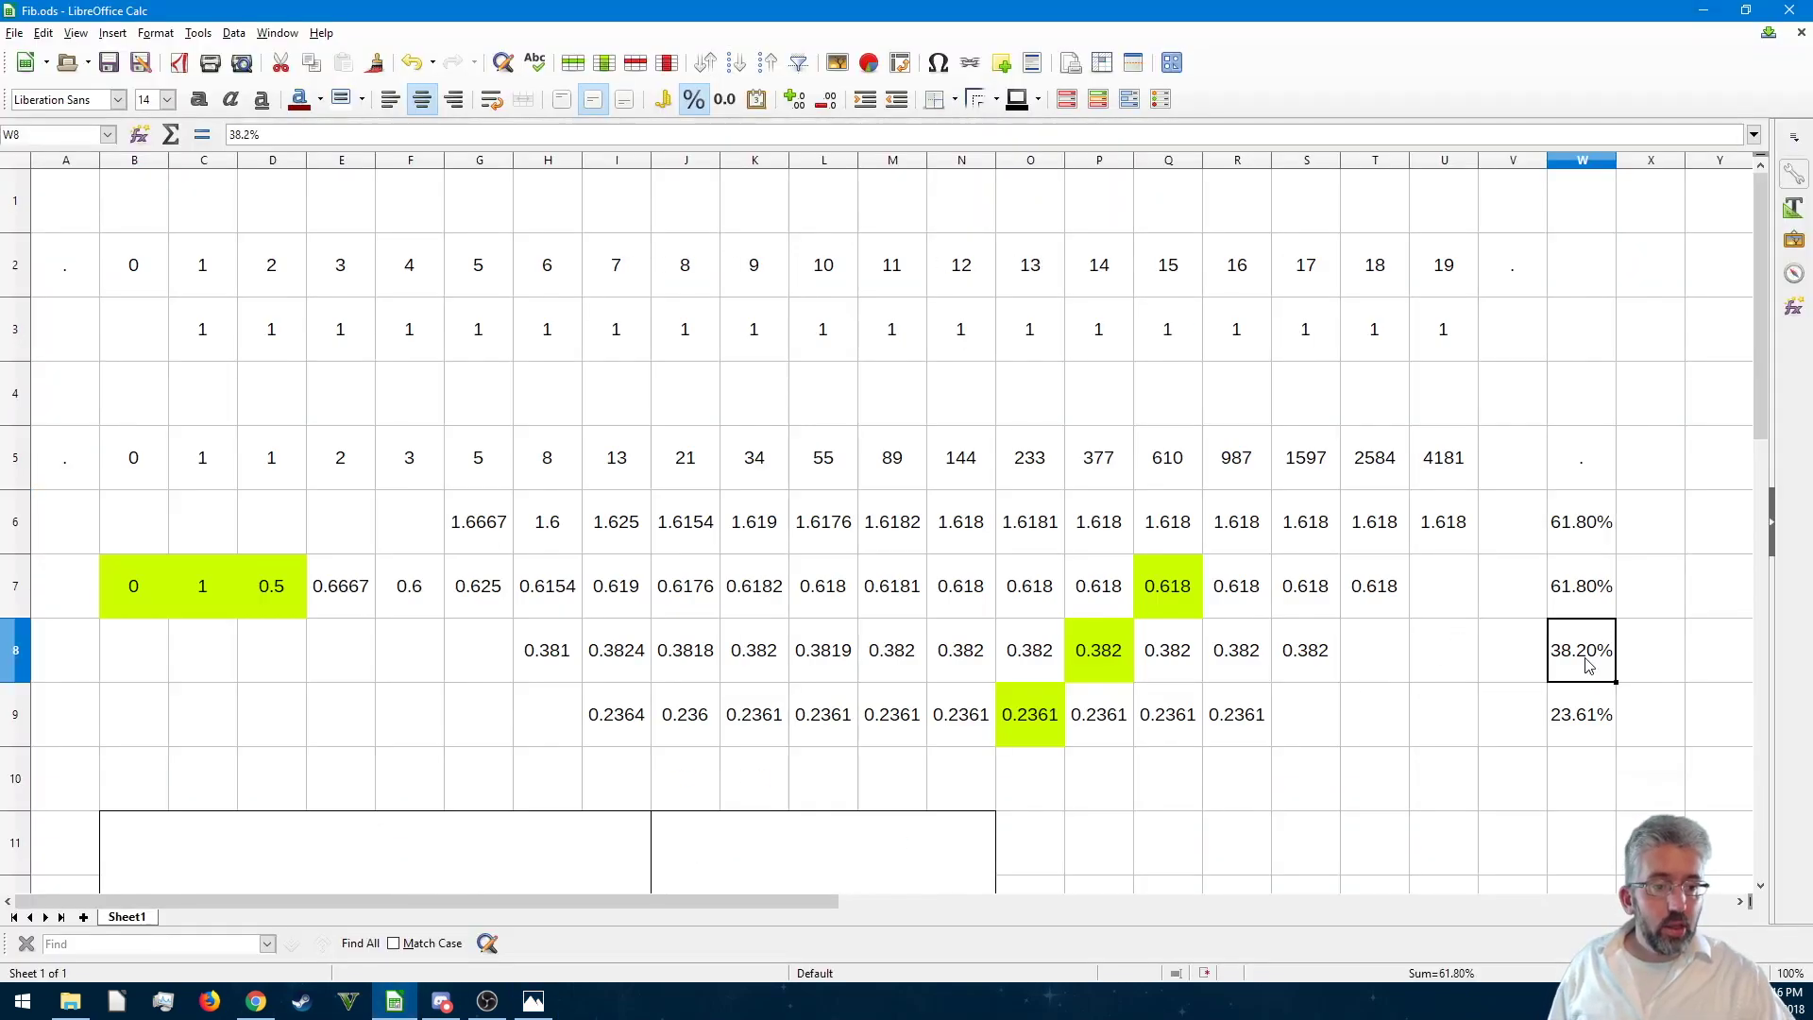
click(1592, 722)
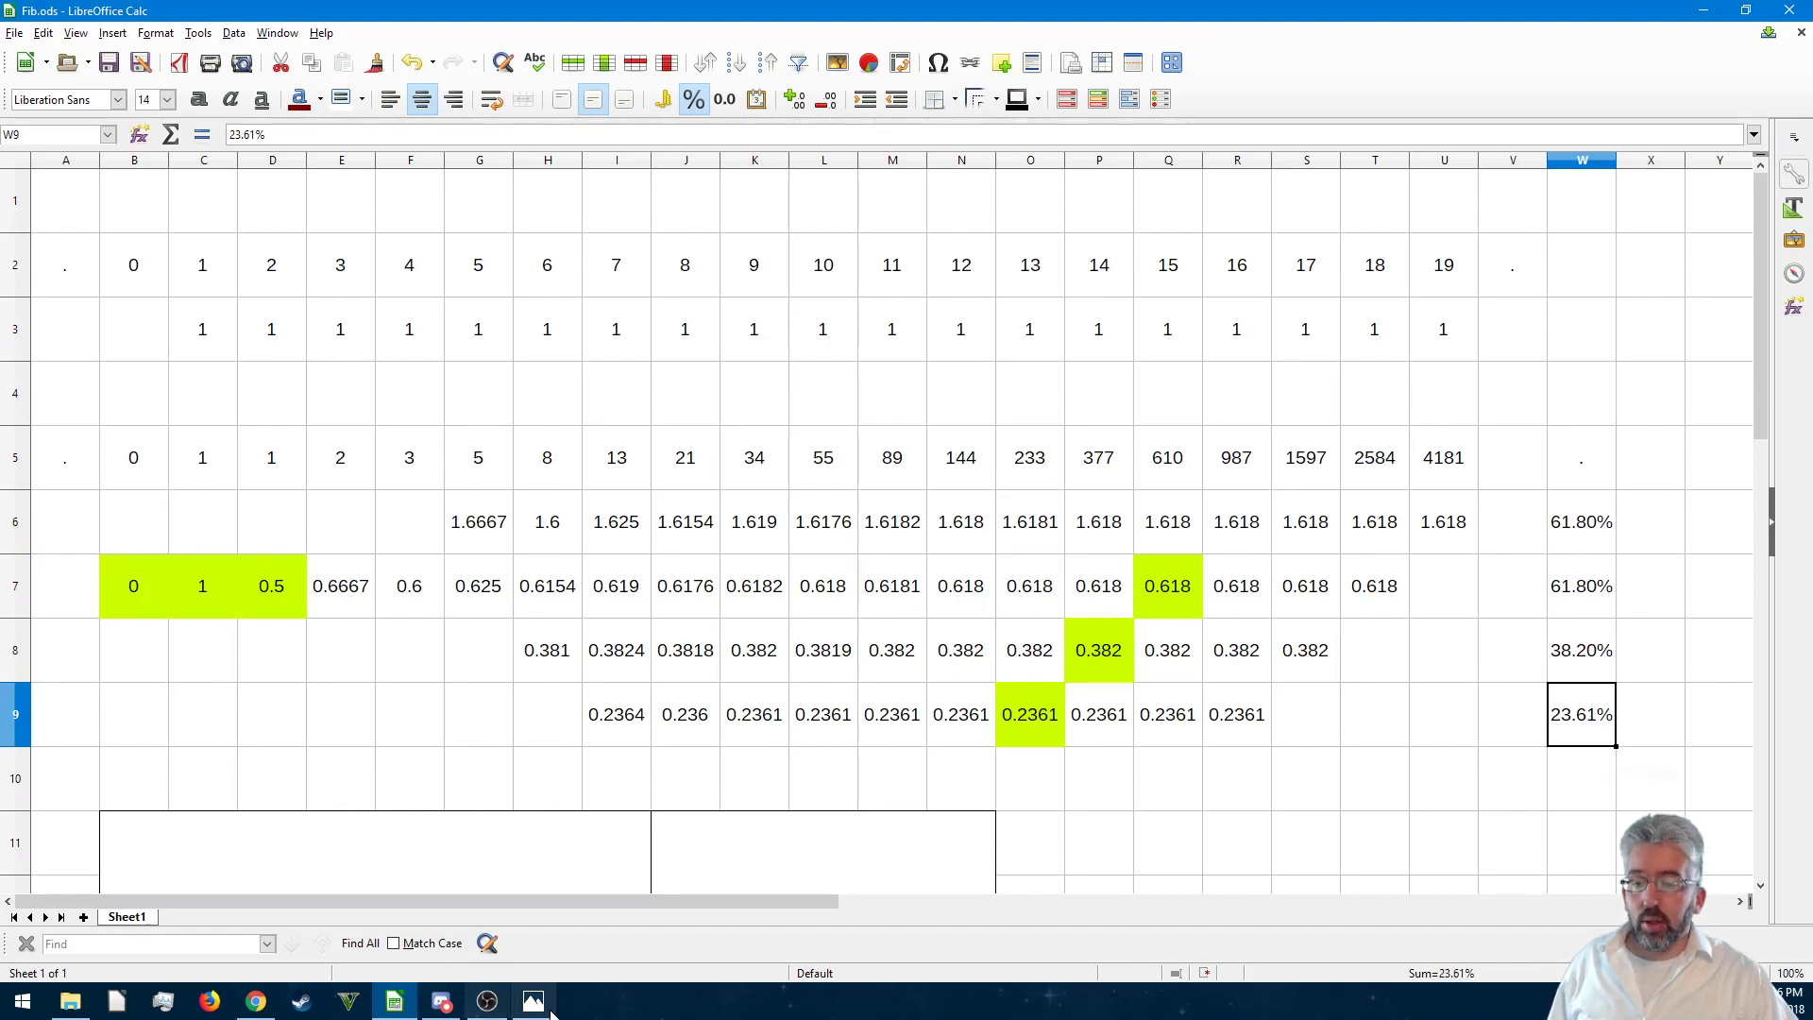
click(534, 1003)
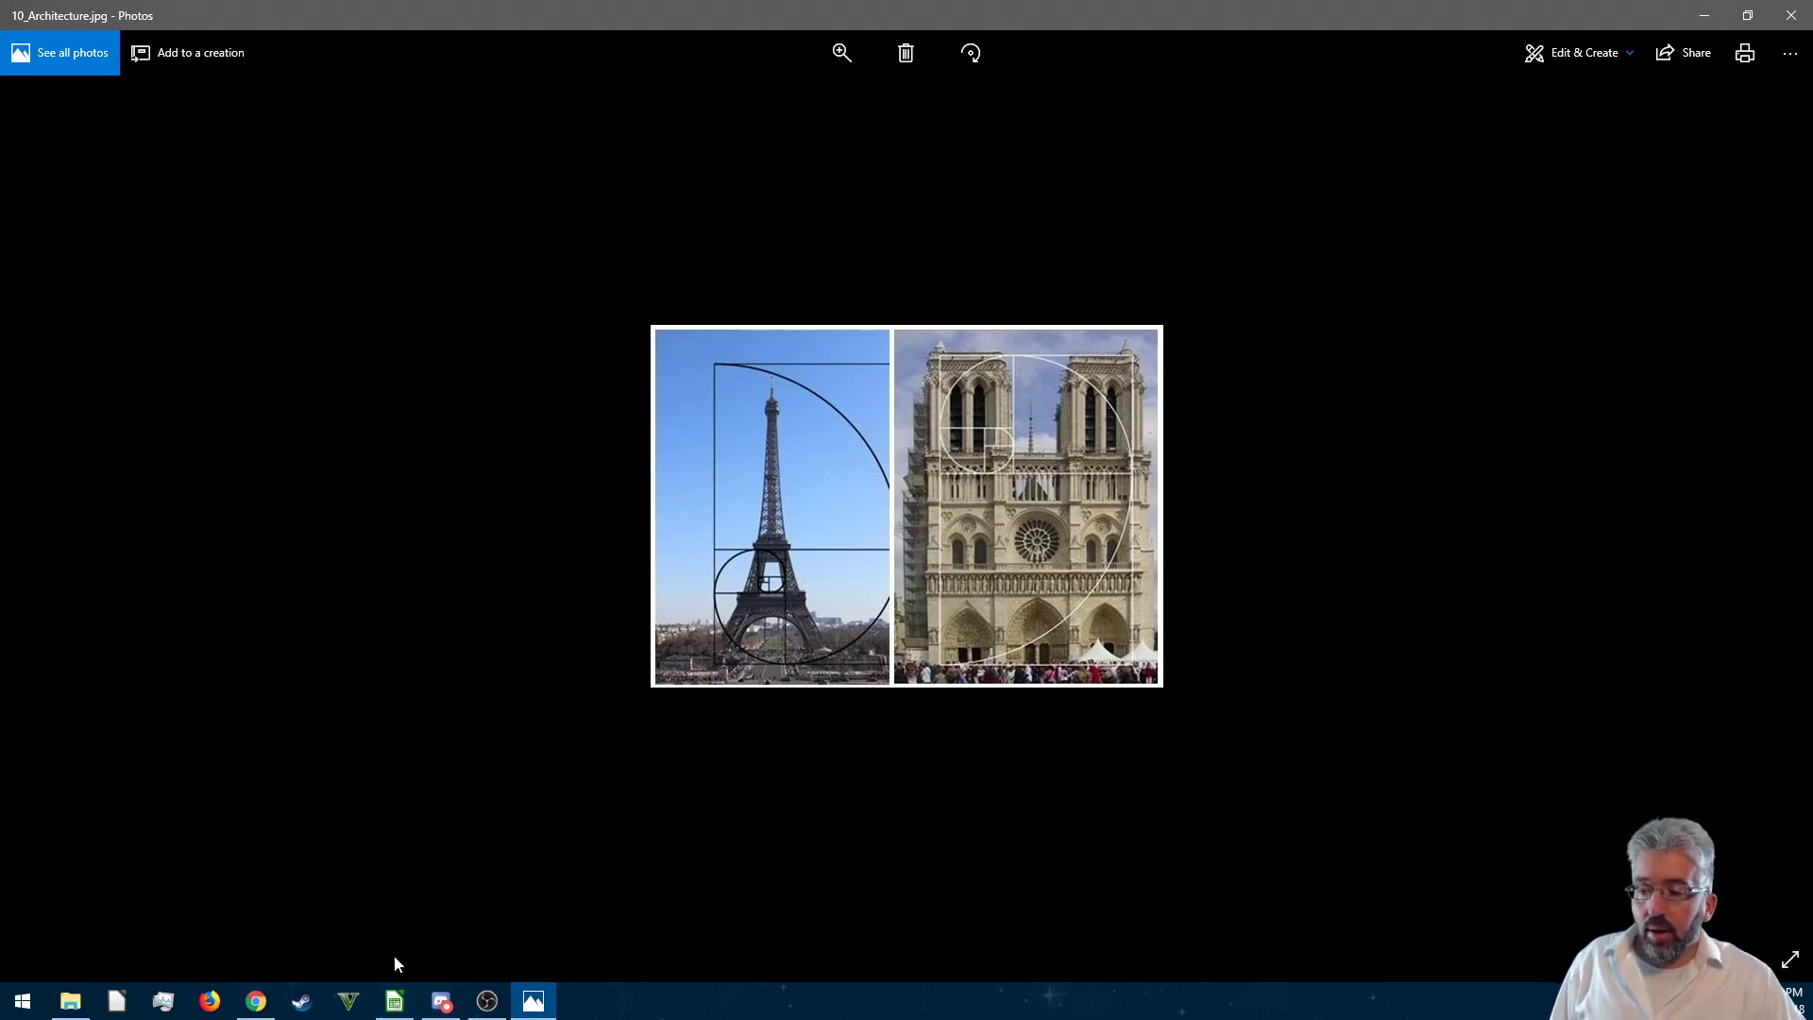
- Show the Coinigy XRP/BTC 30-minute chart in Chrome, checking Fib.ods briefly in between
click(256, 1001)
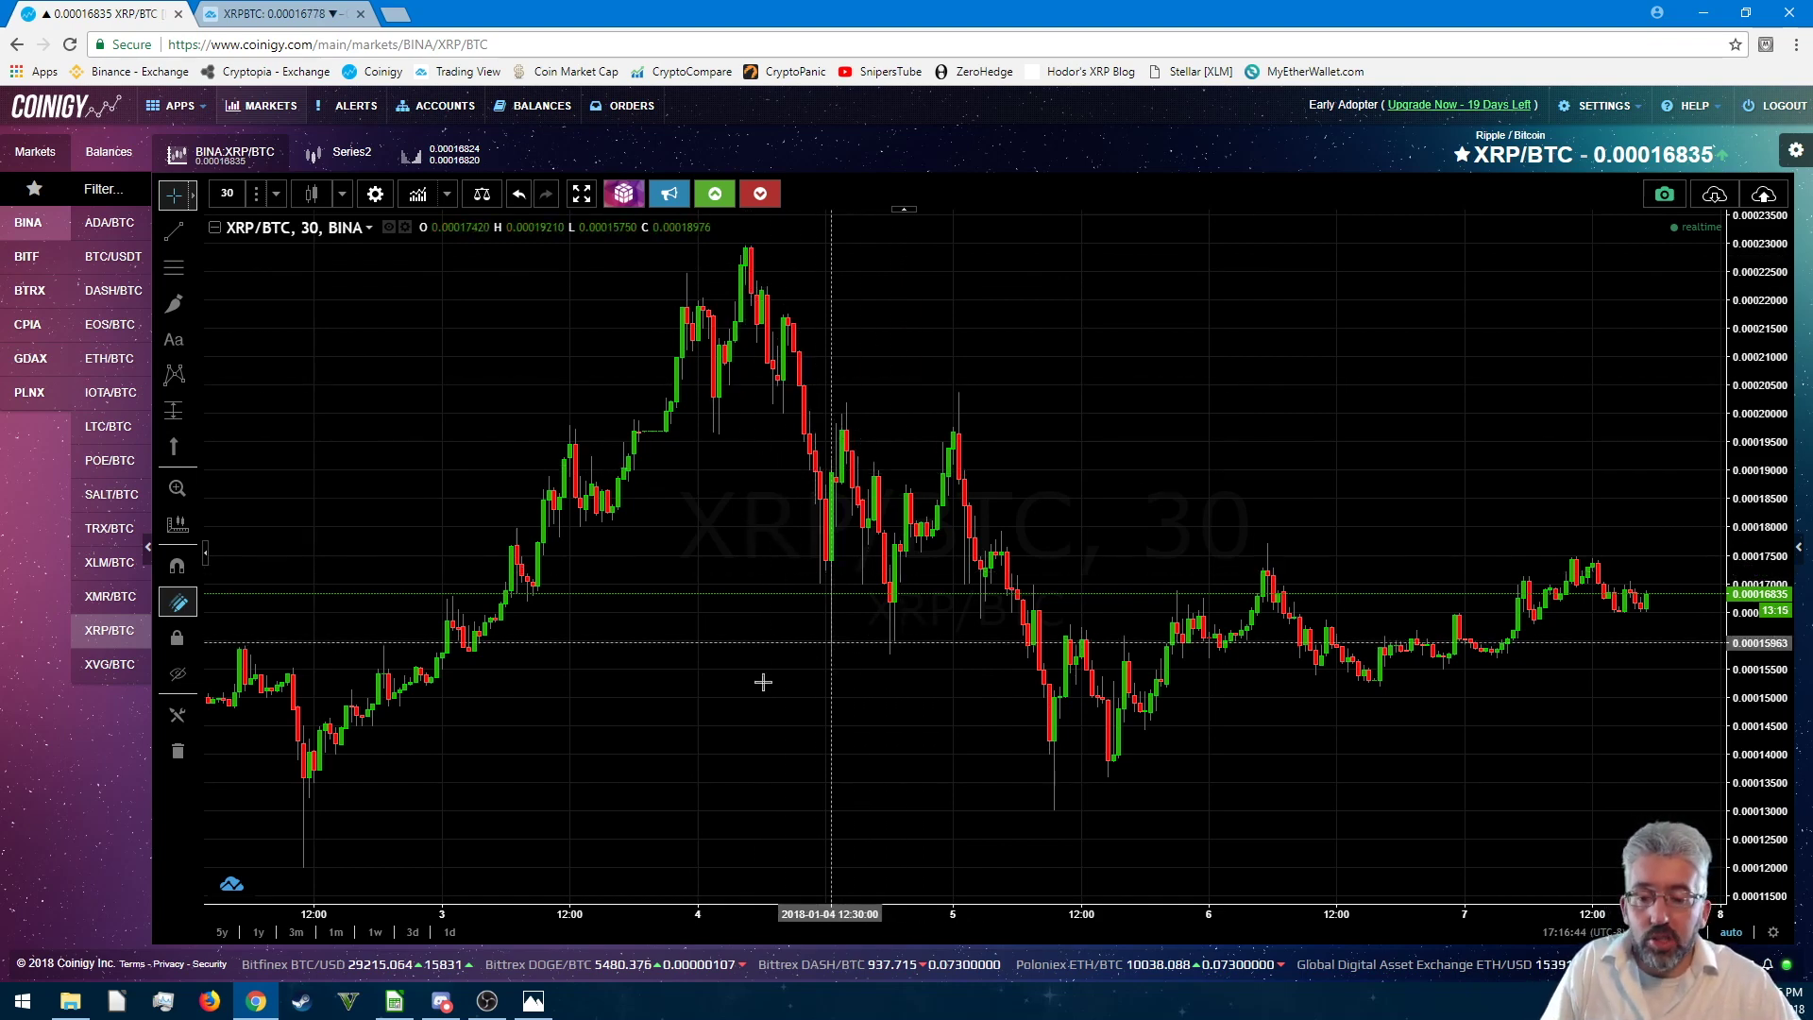
click(409, 1008)
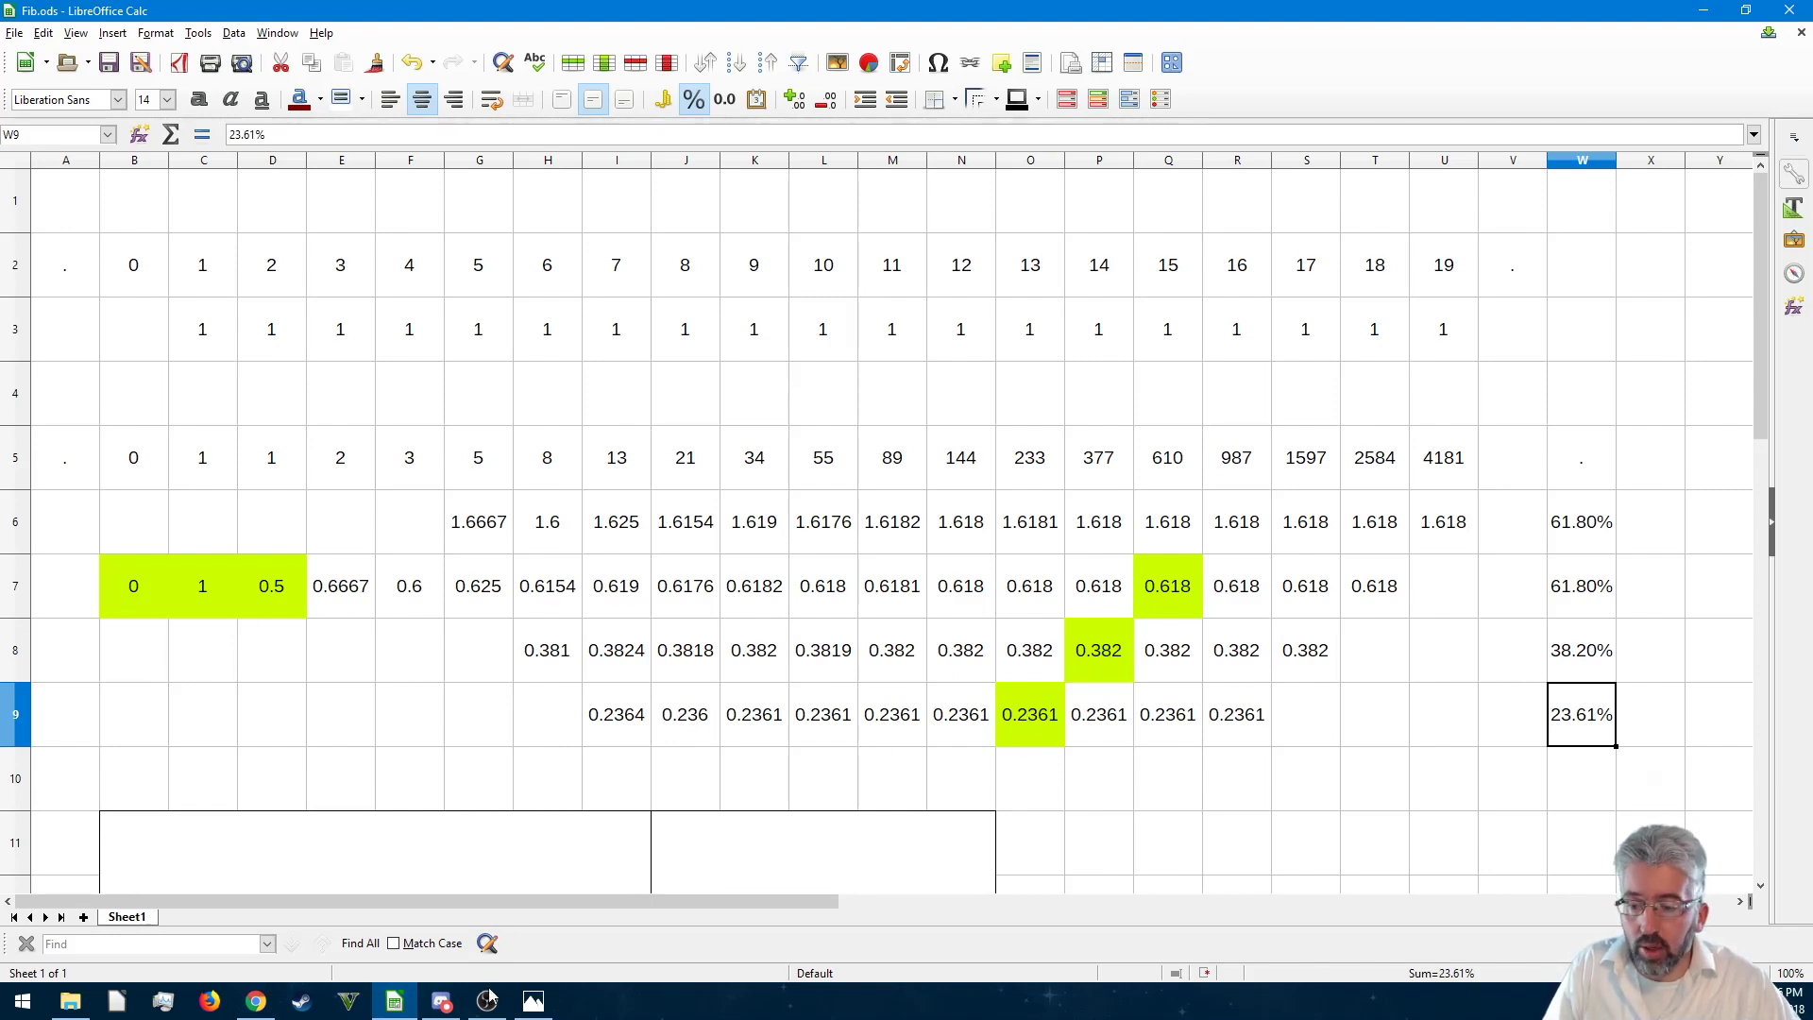
click(259, 1004)
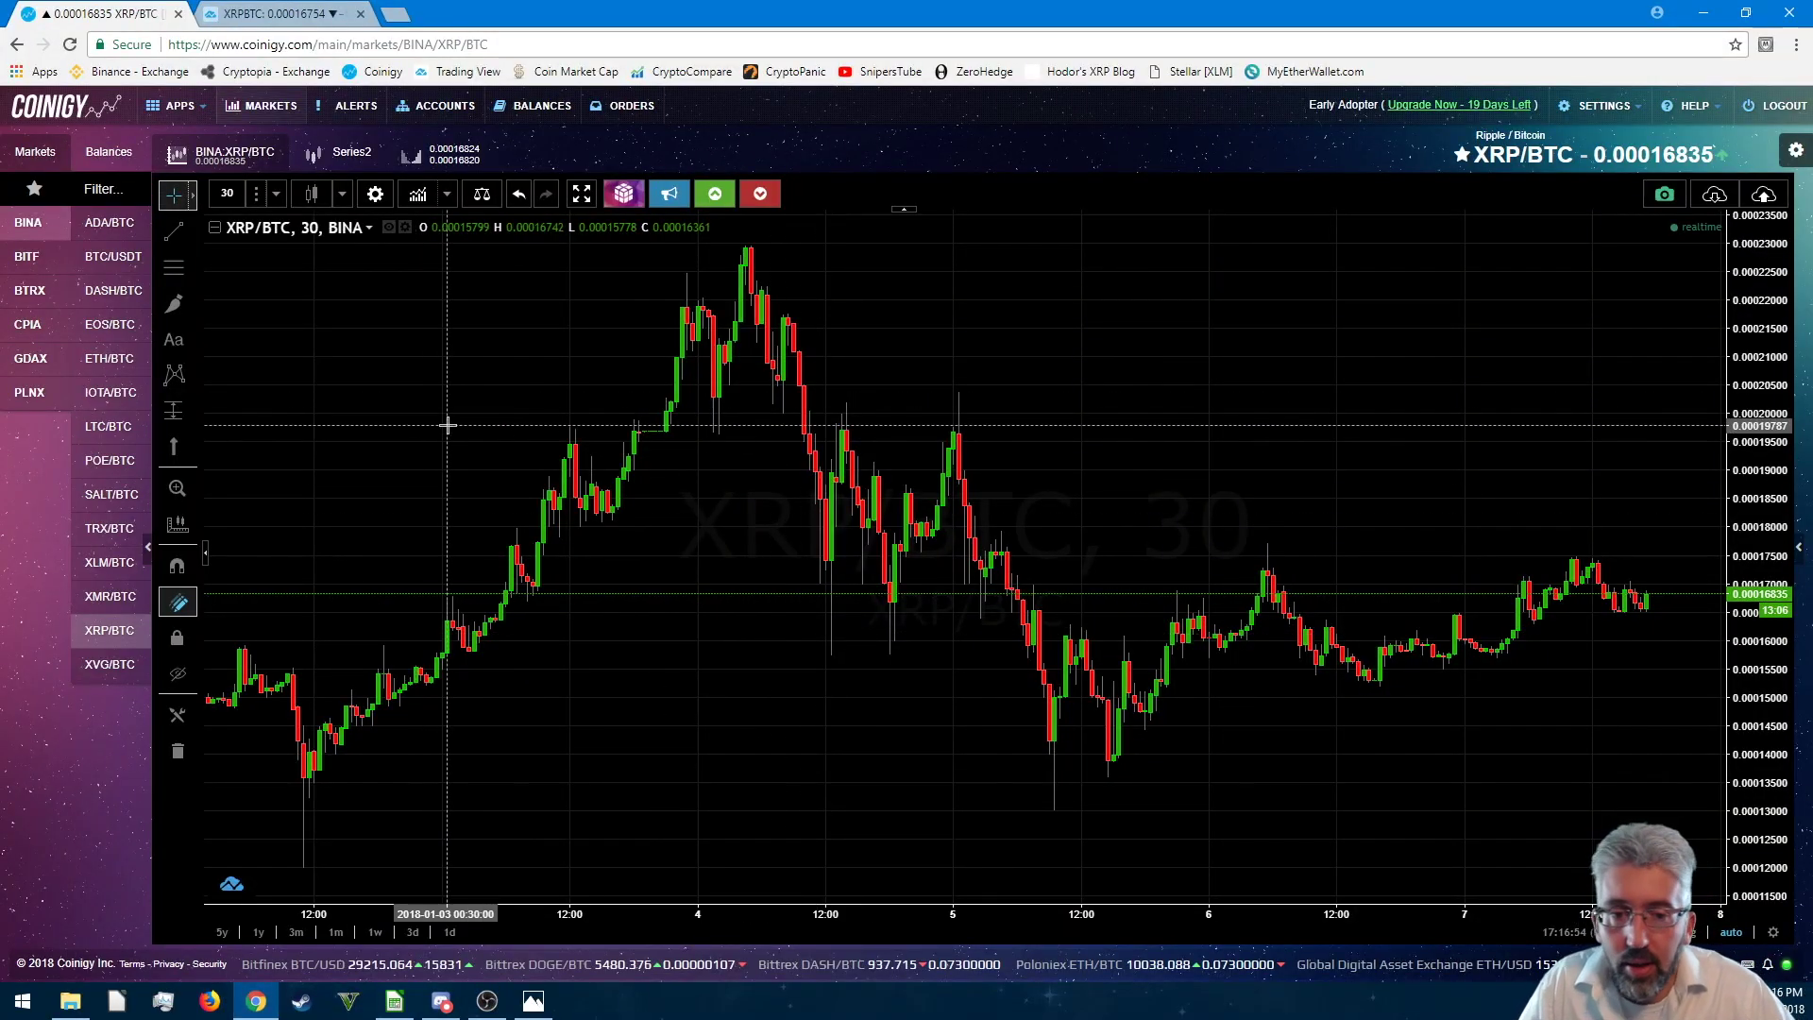
- Pan the XRP/BTC chart back to early-January candles and pick the Fib Retracement tool
drag(455, 435, 720, 405)
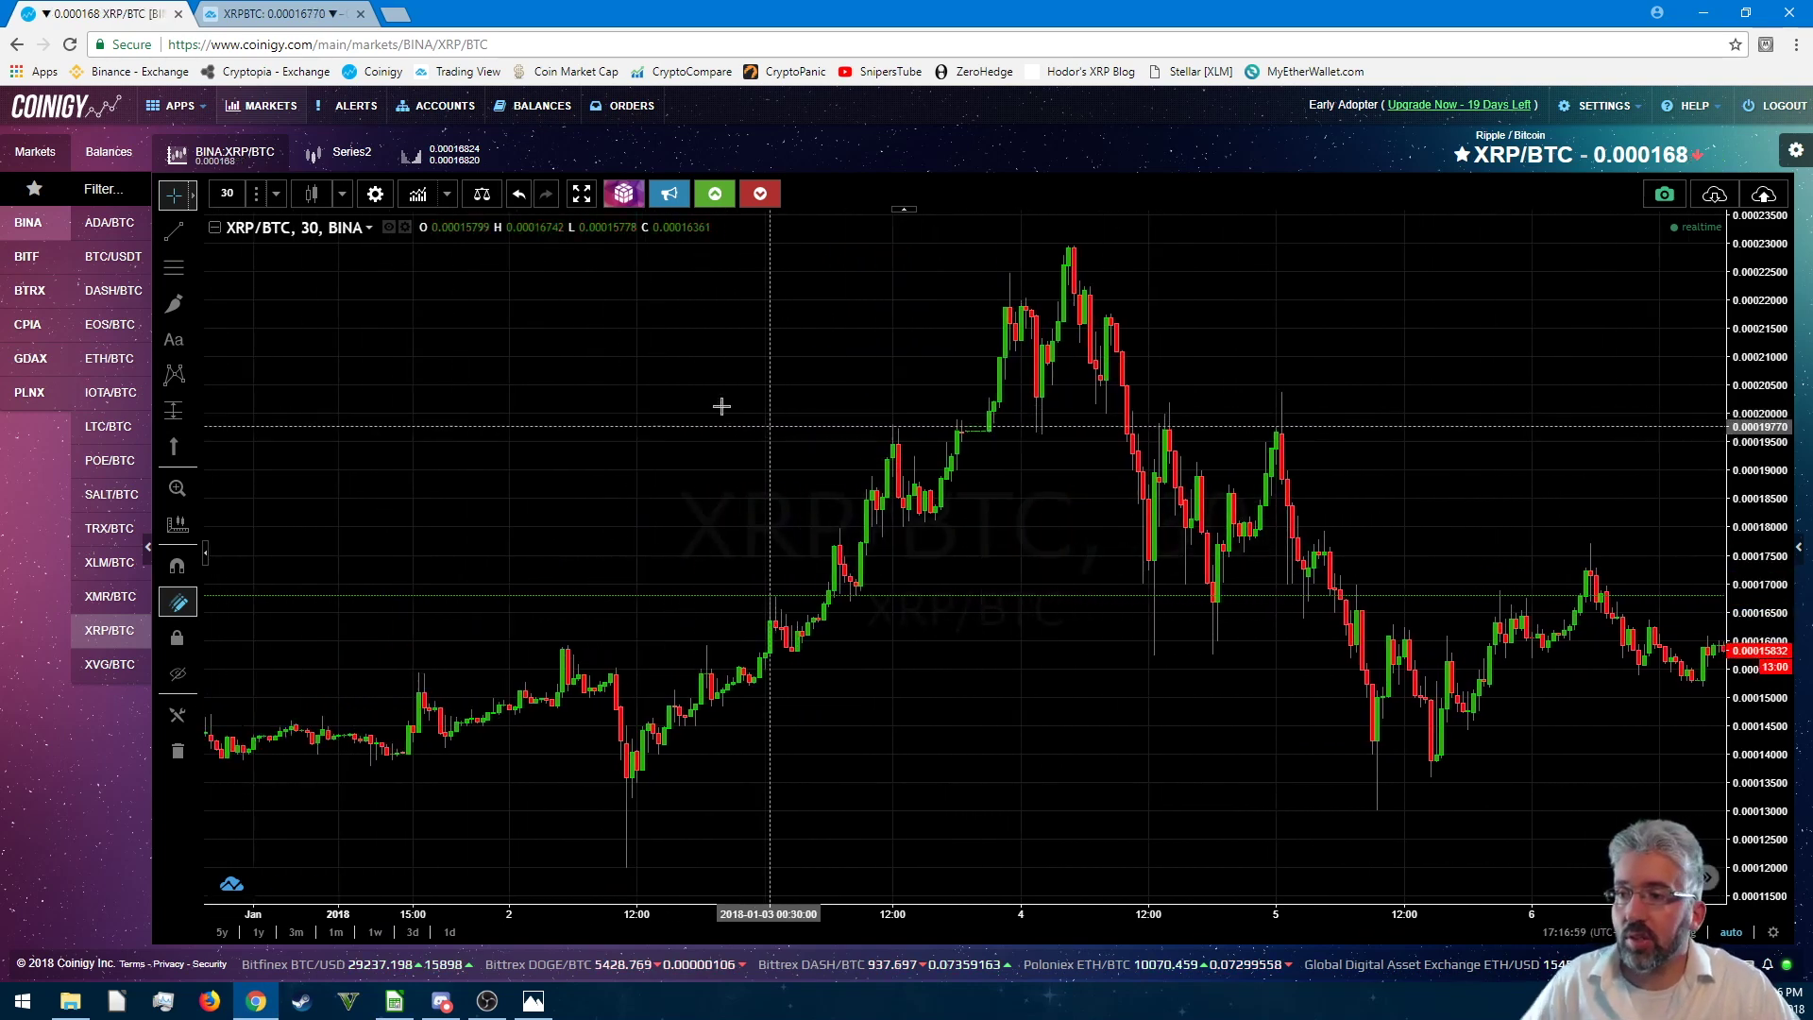
click(193, 274)
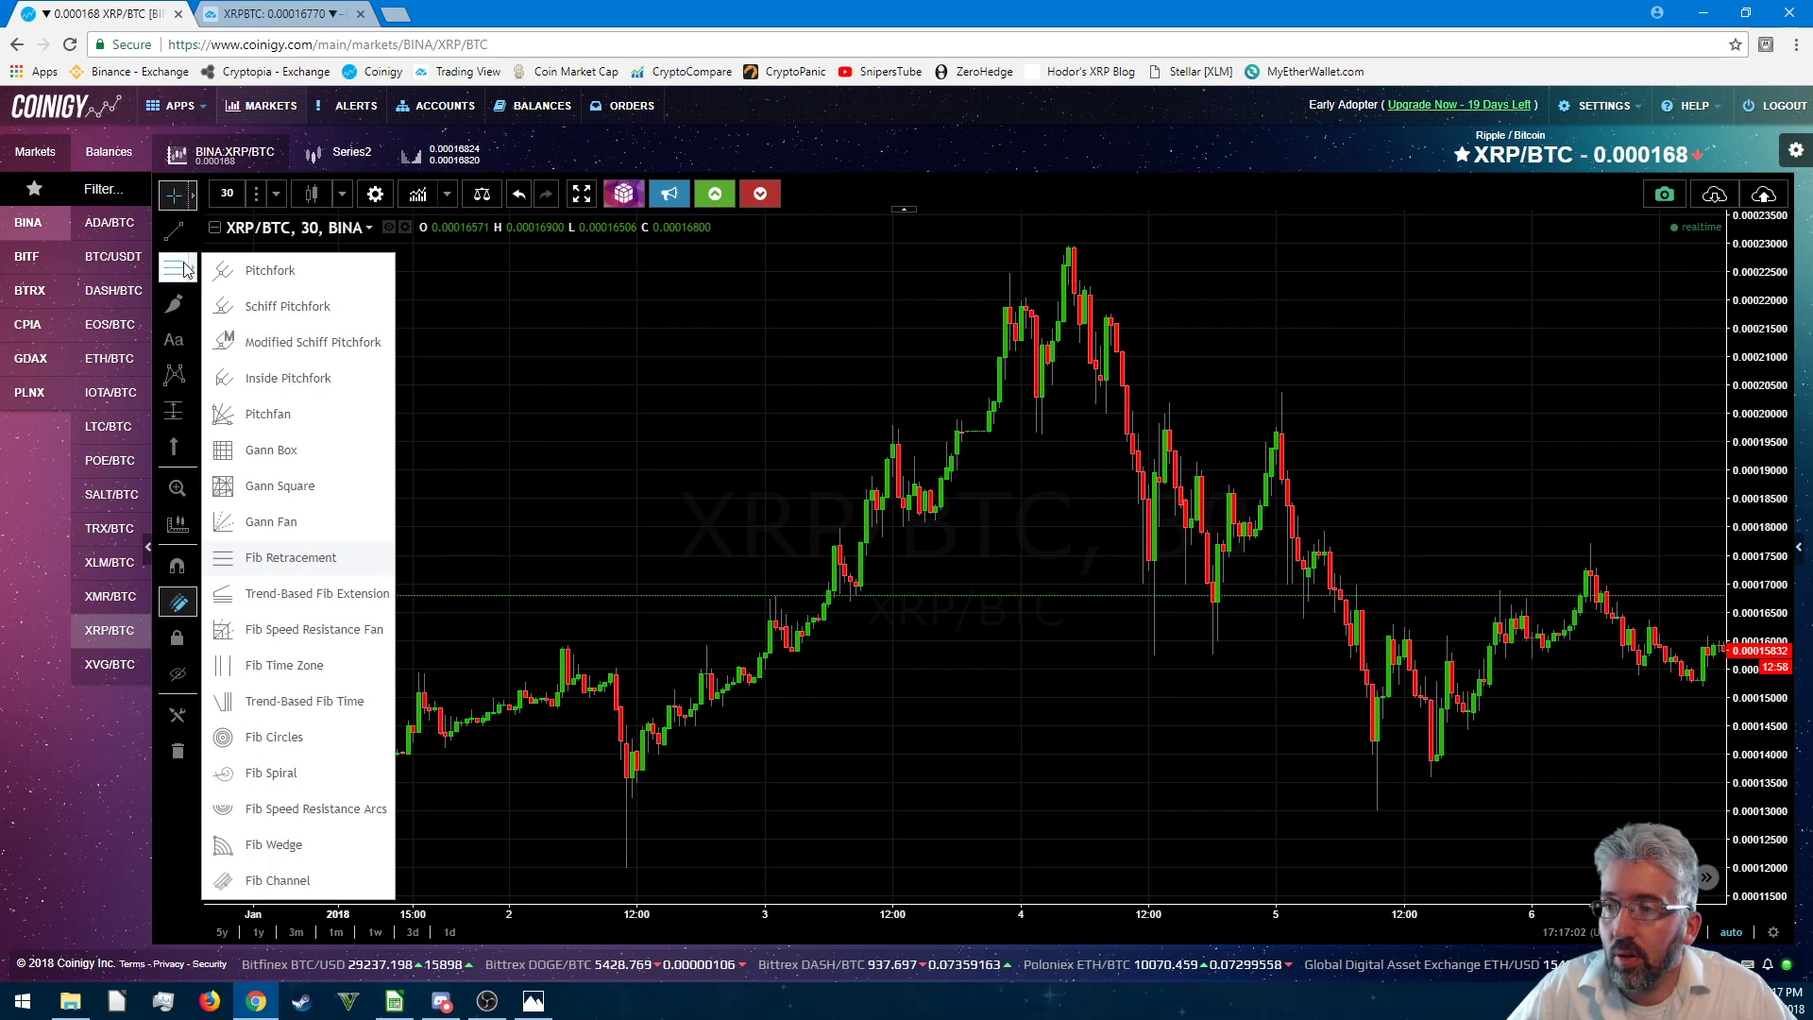
click(262, 561)
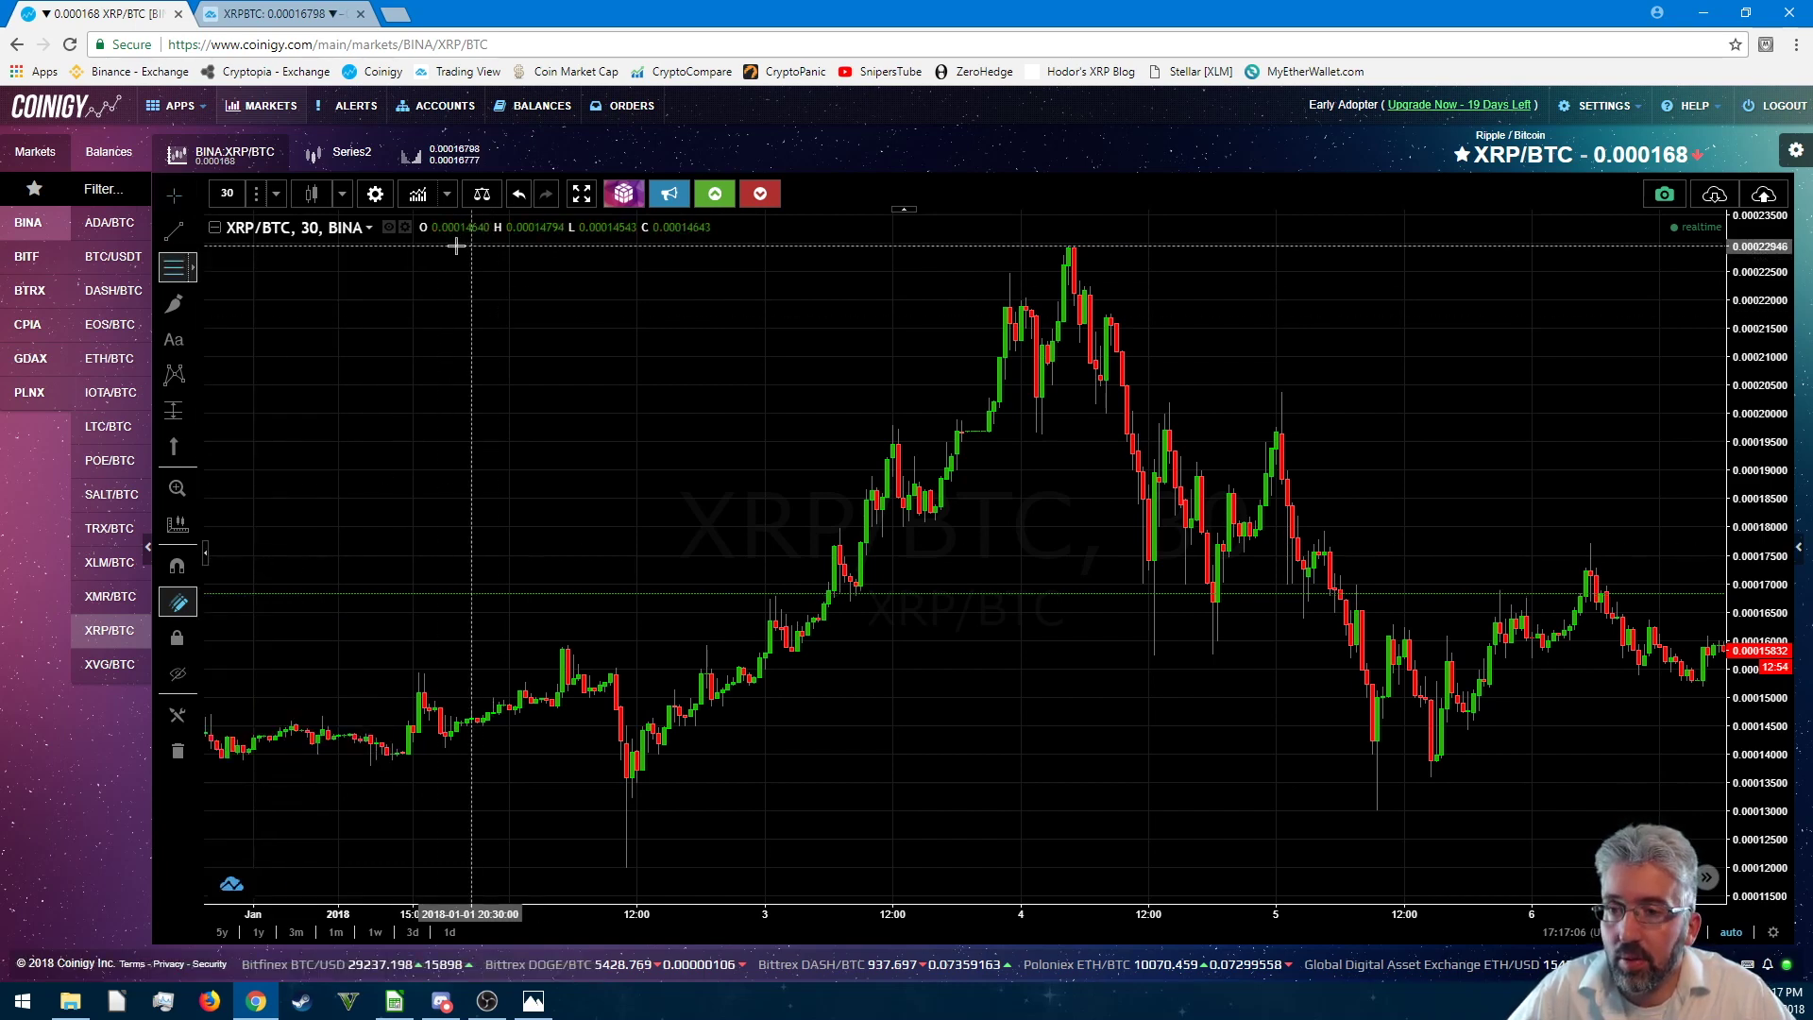
- Draw a Fibonacci retracement from 0.00022348 down to about 0.000175
click(407, 281)
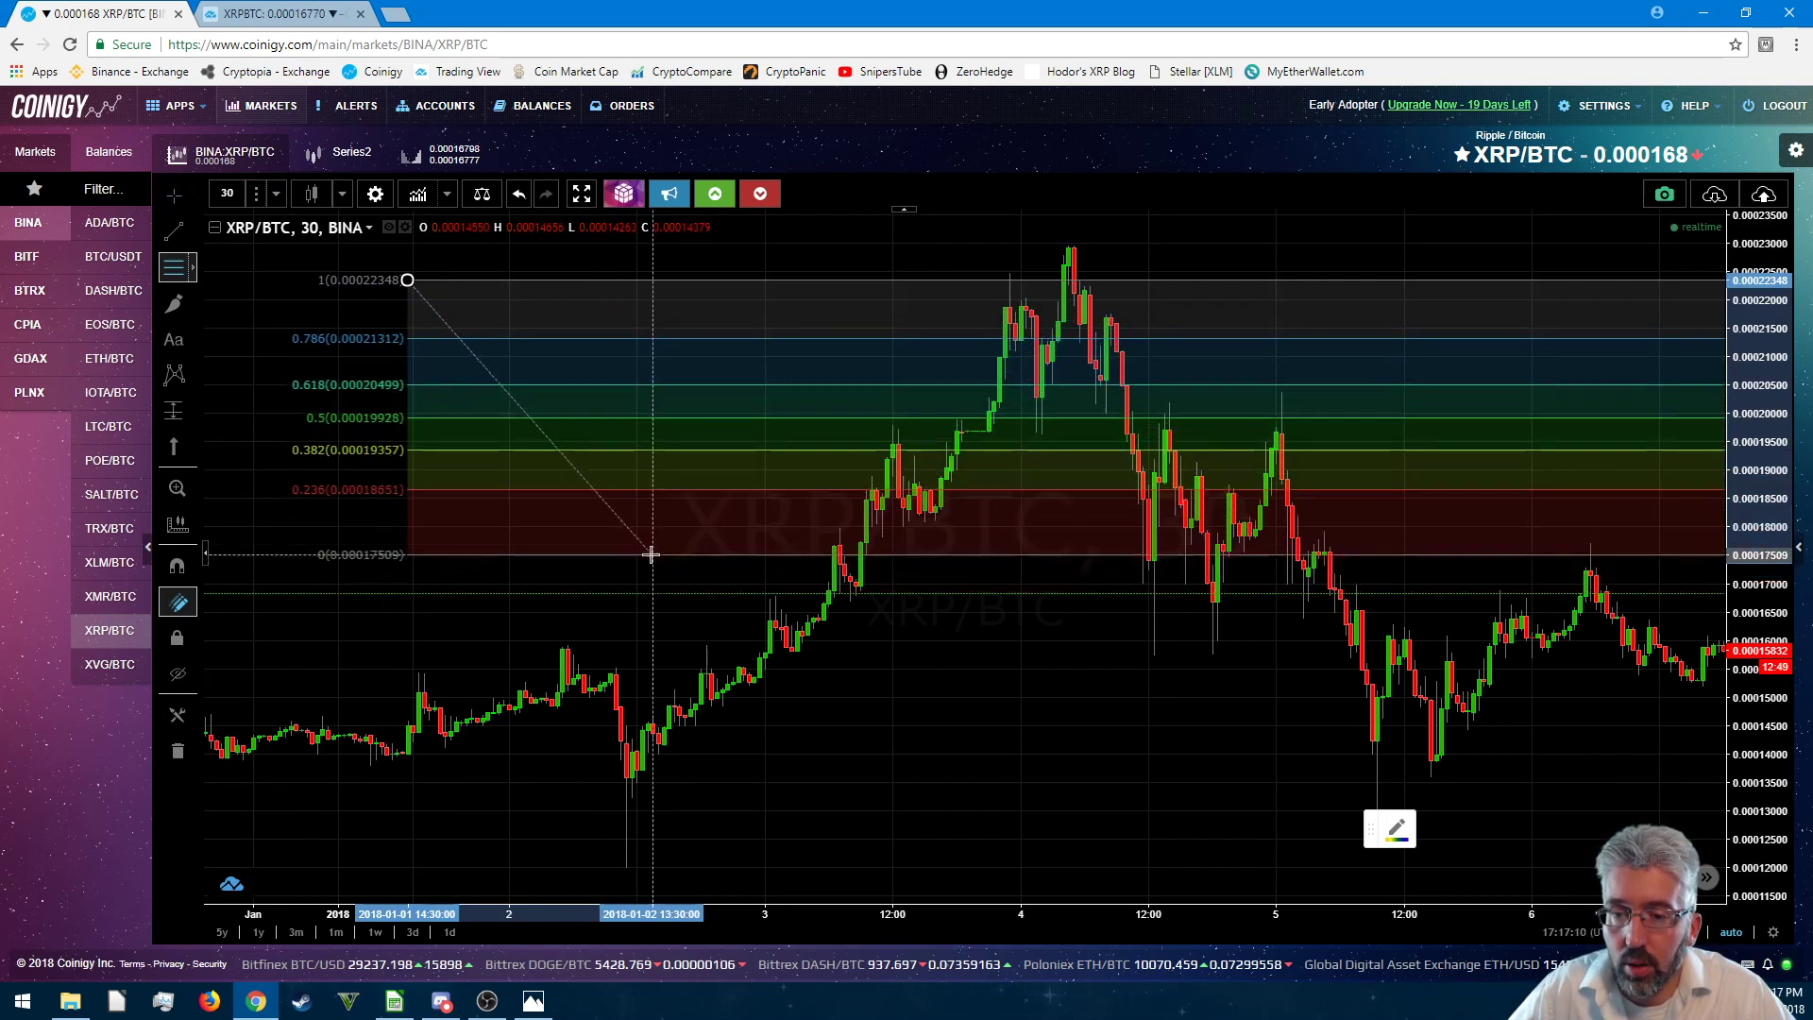
click(652, 558)
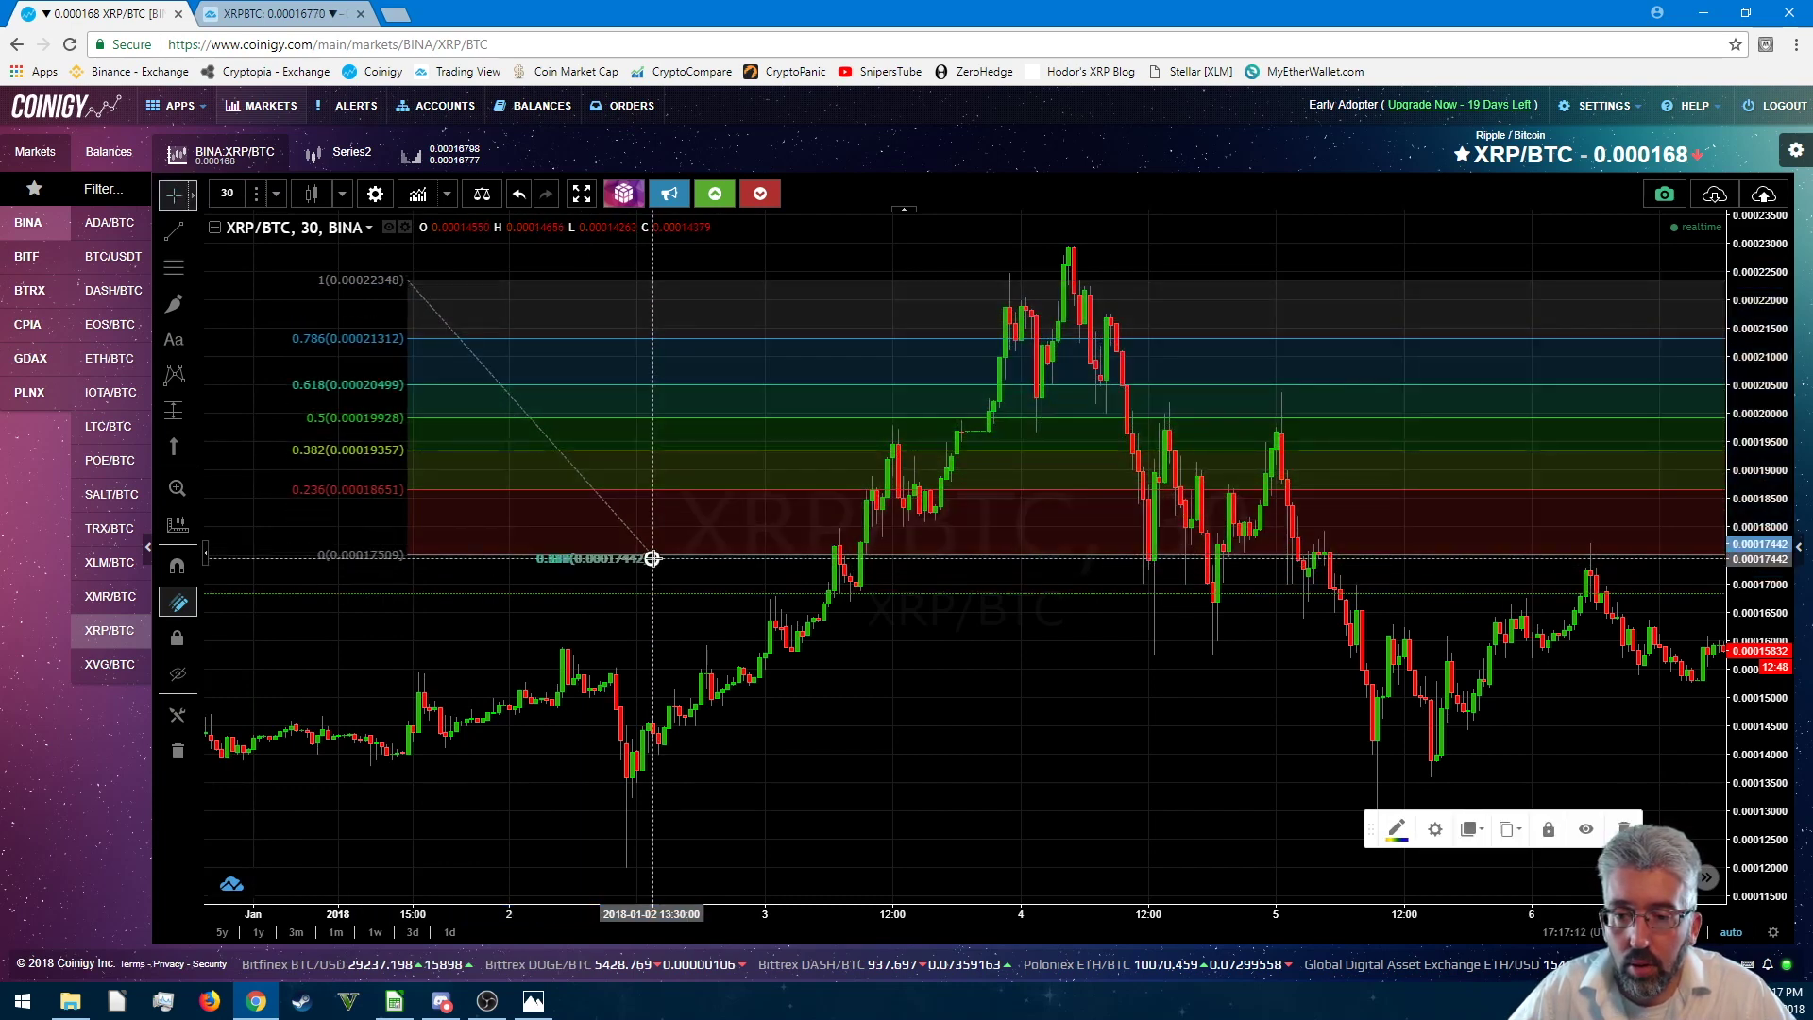
right_click(652, 558)
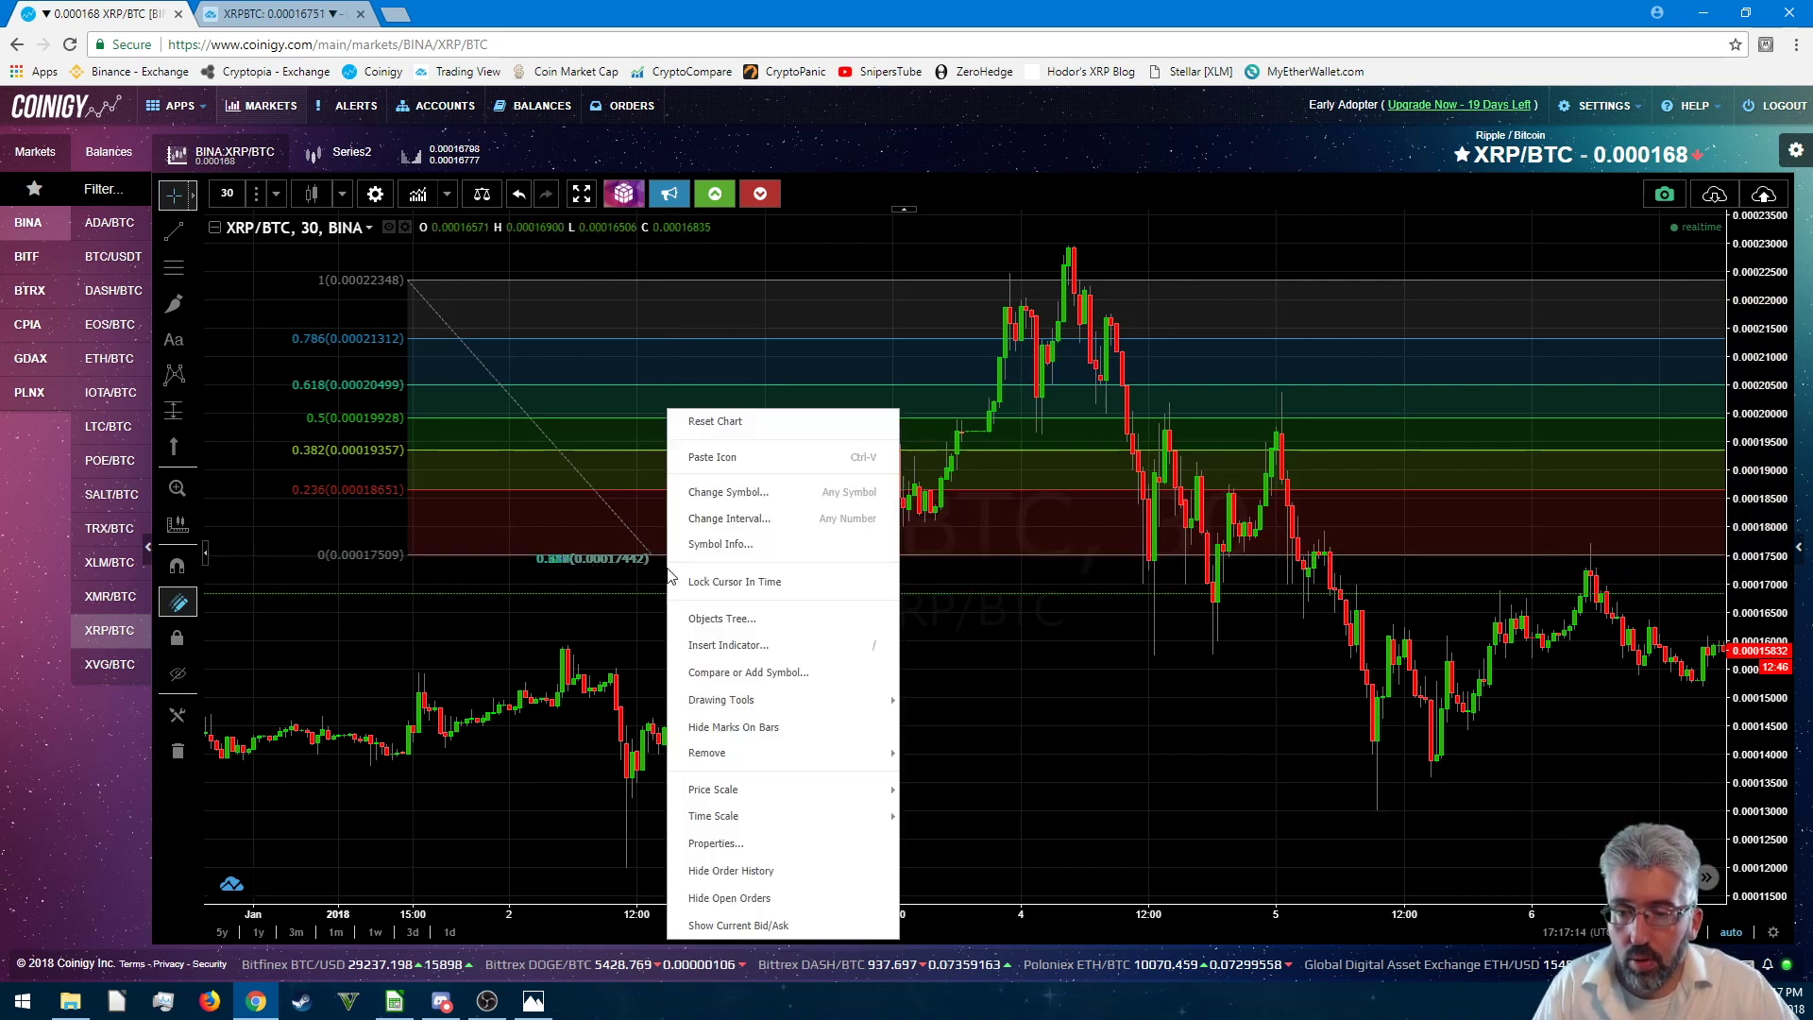
click(652, 558)
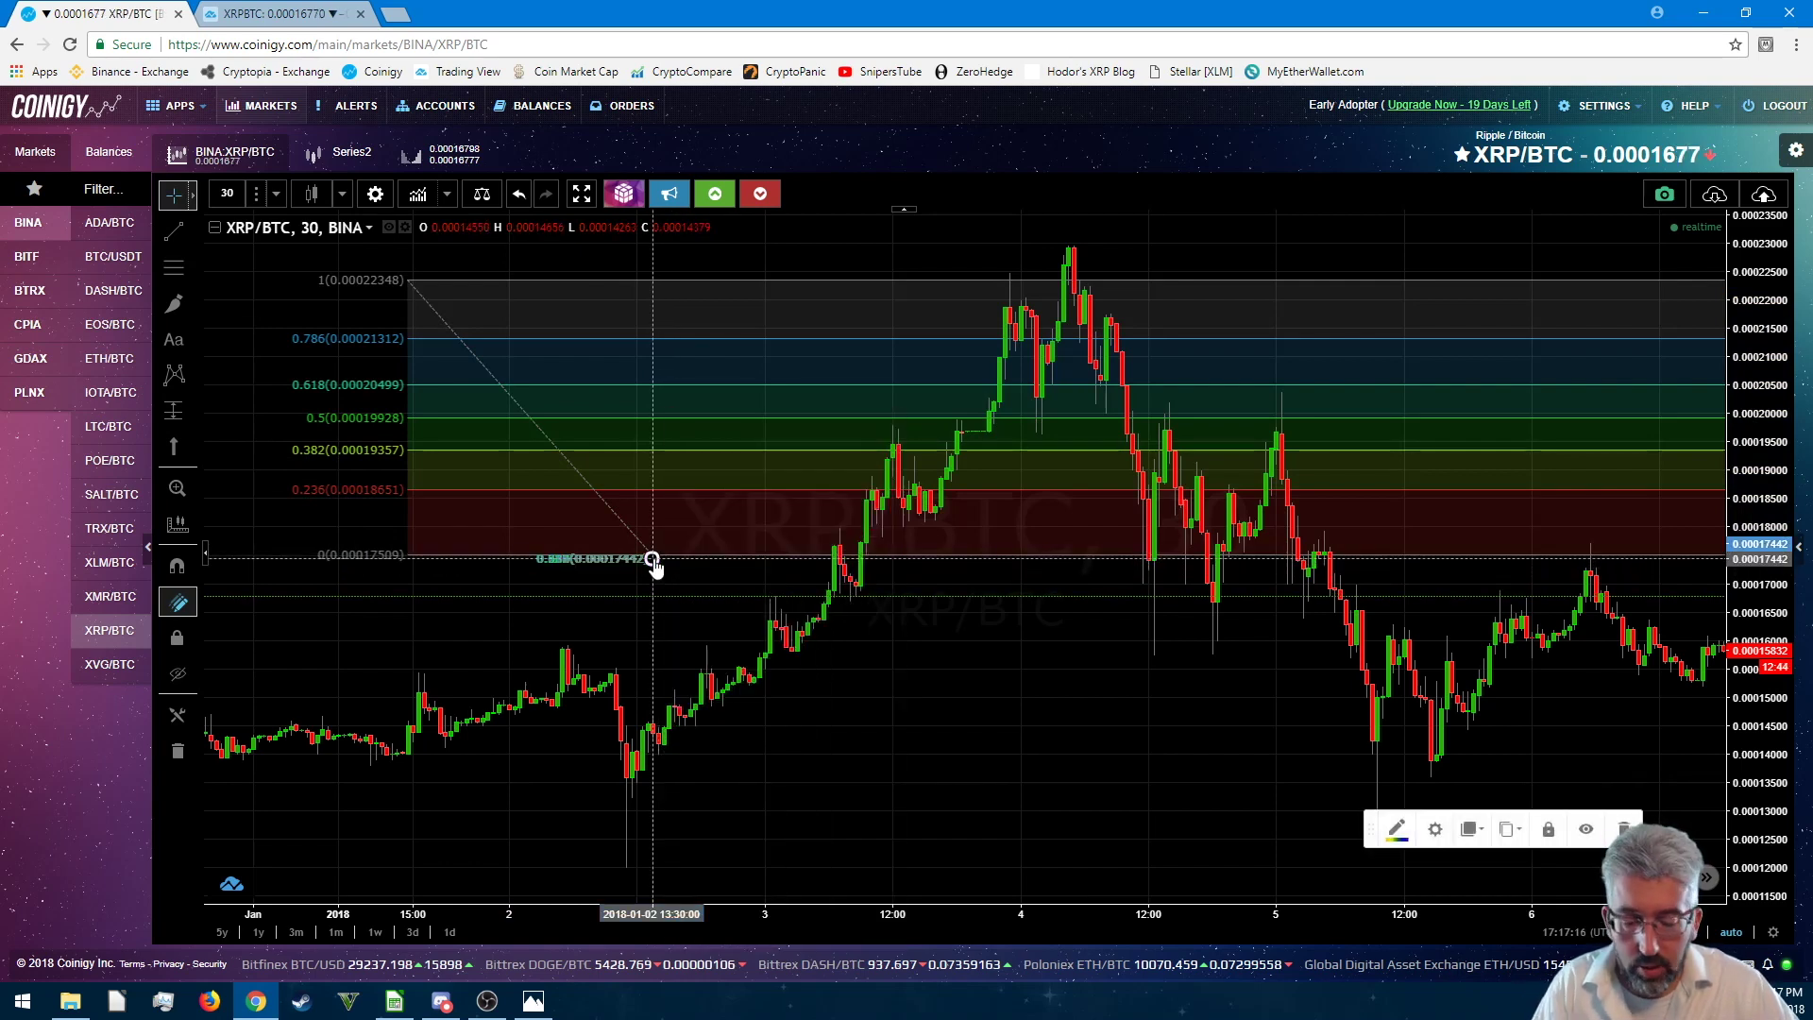
- Turn off Extend Lines in the retracement's style settings and apply
double_click(653, 558)
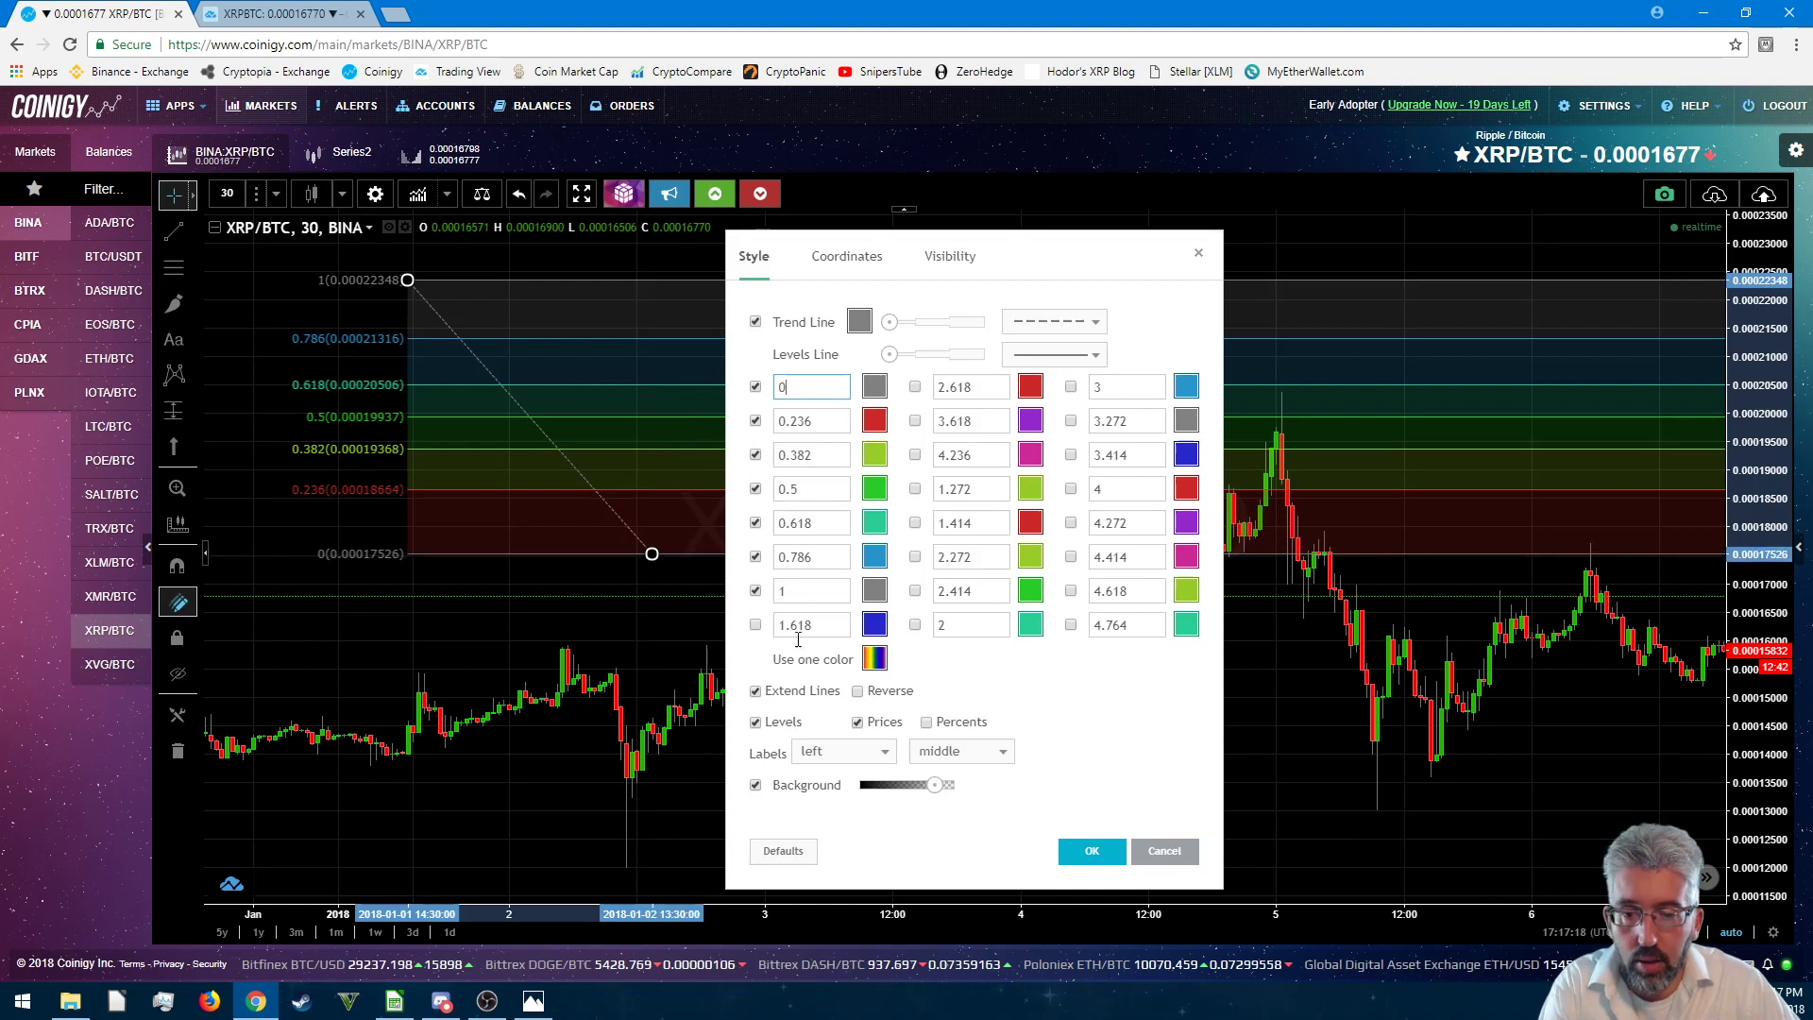
click(754, 692)
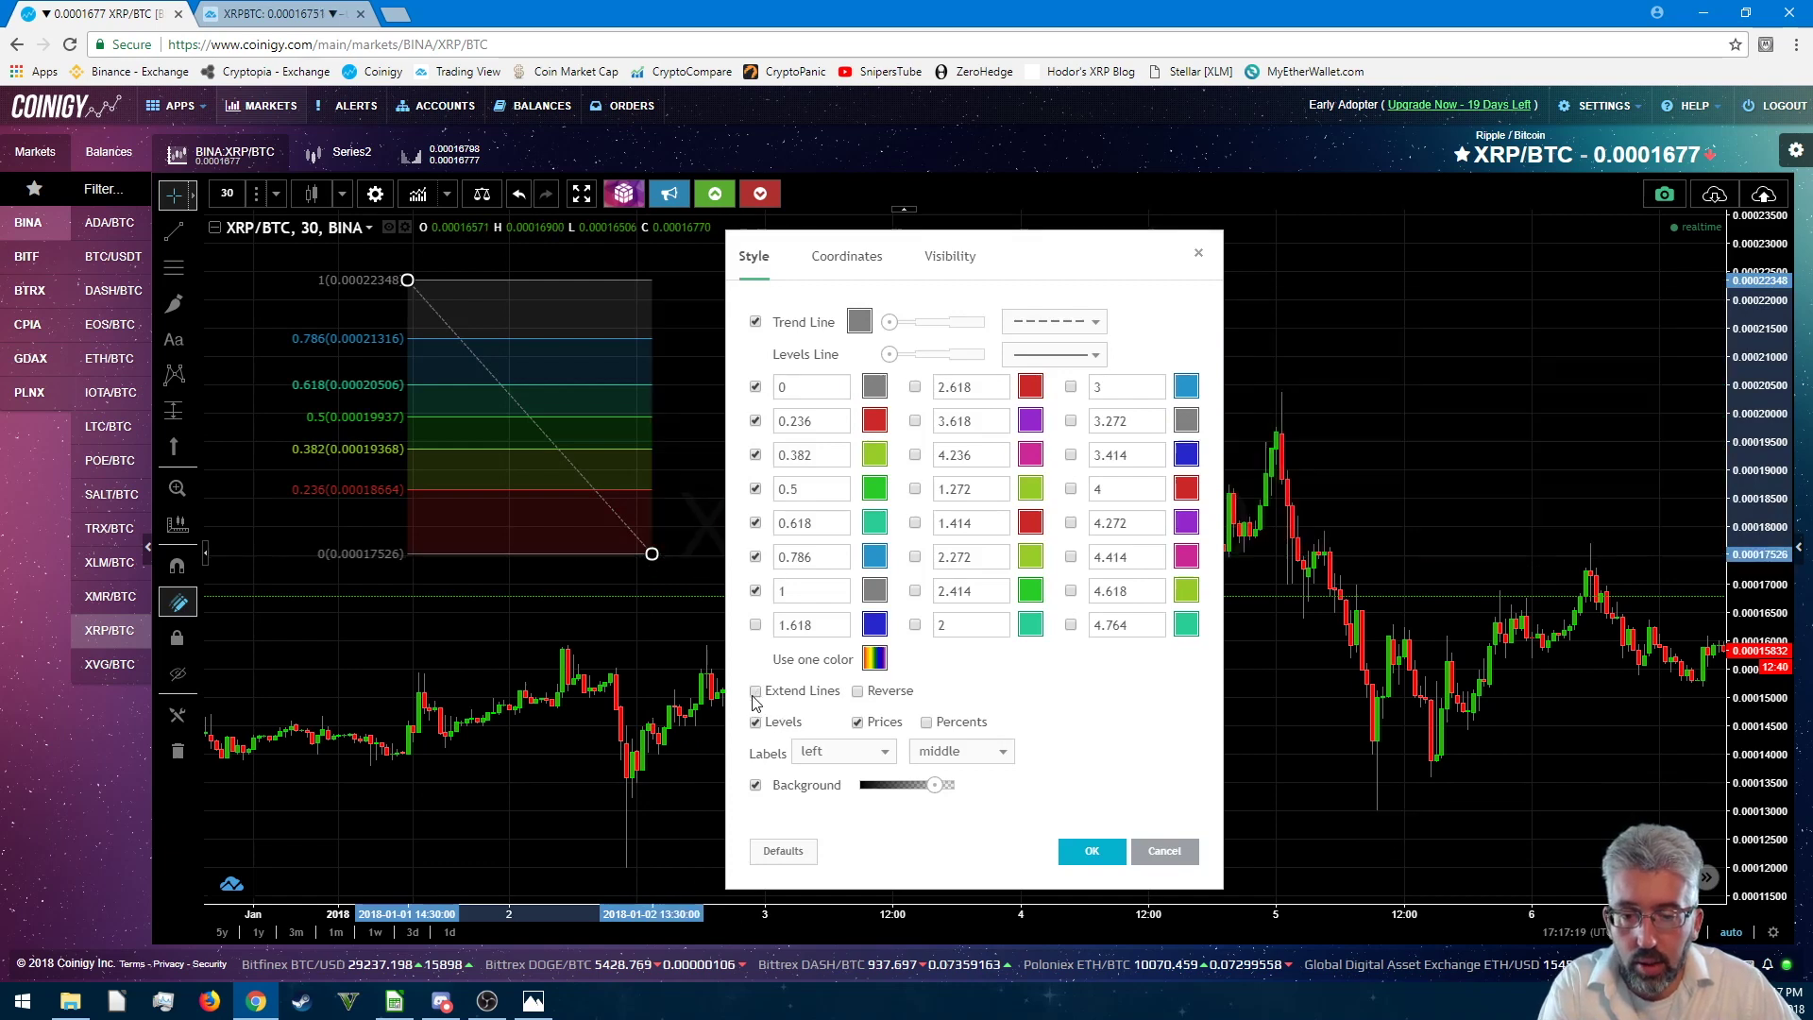
click(1091, 852)
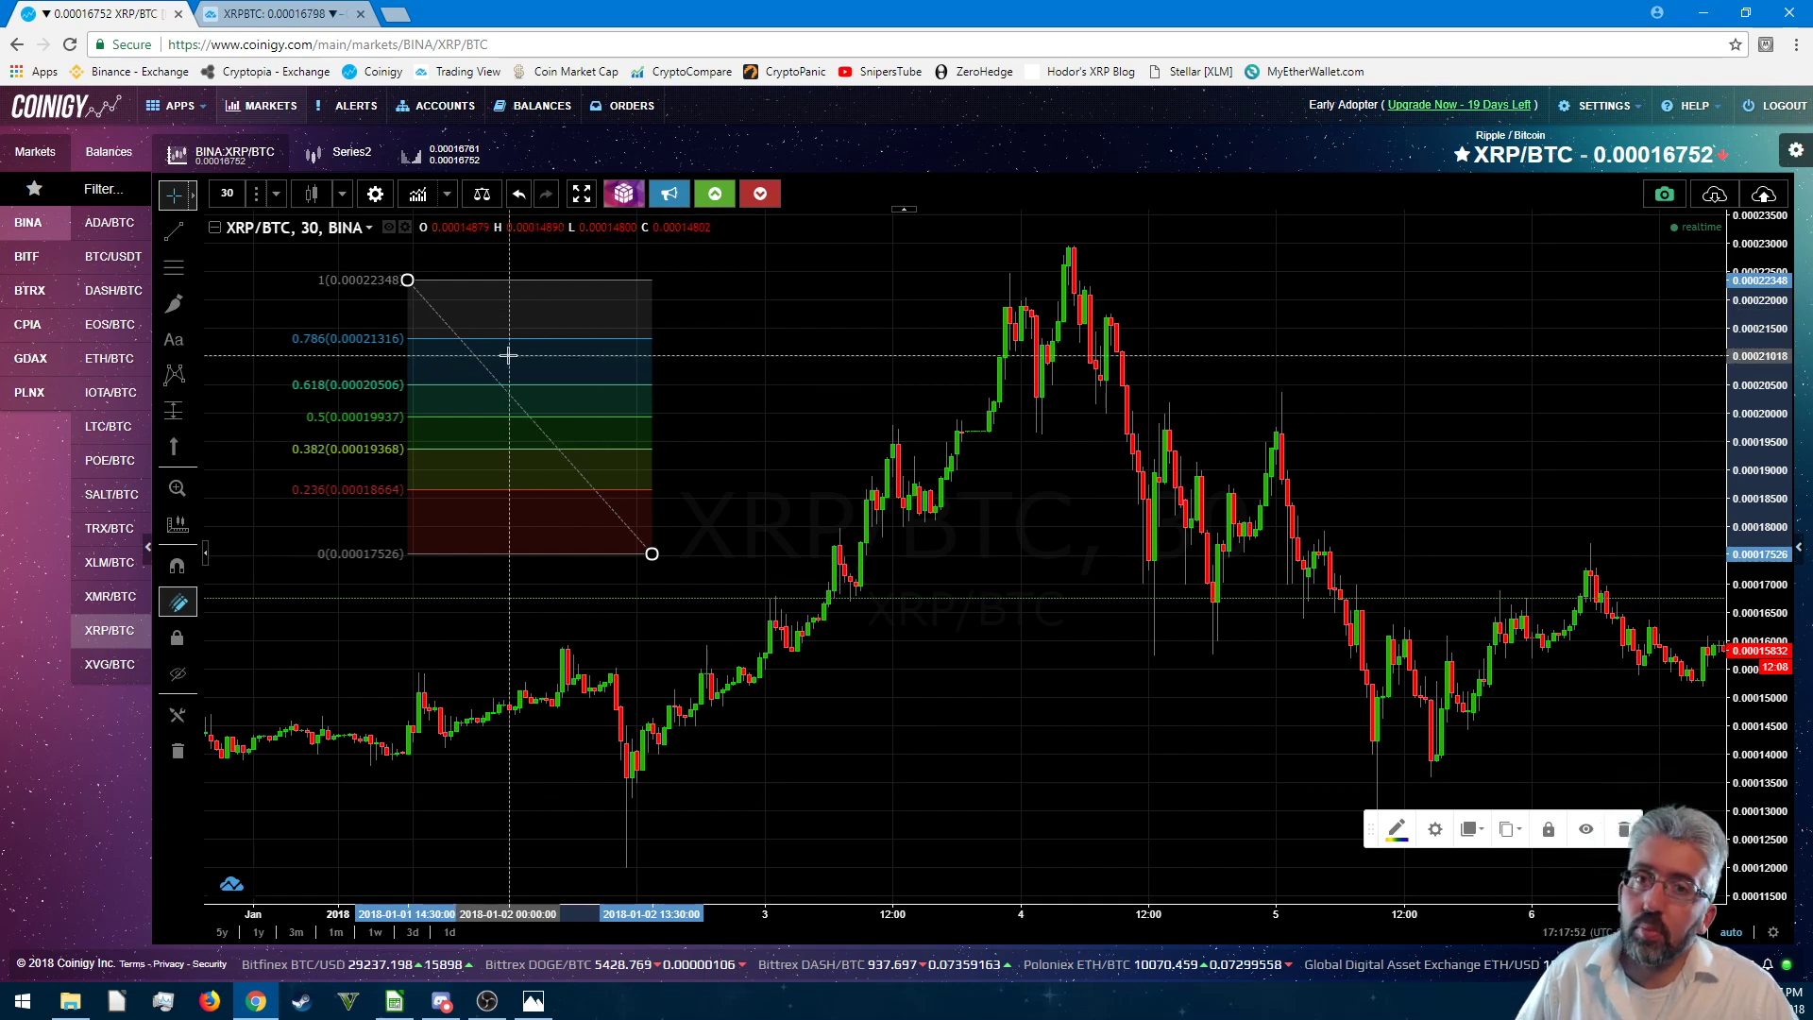
double_click(408, 282)
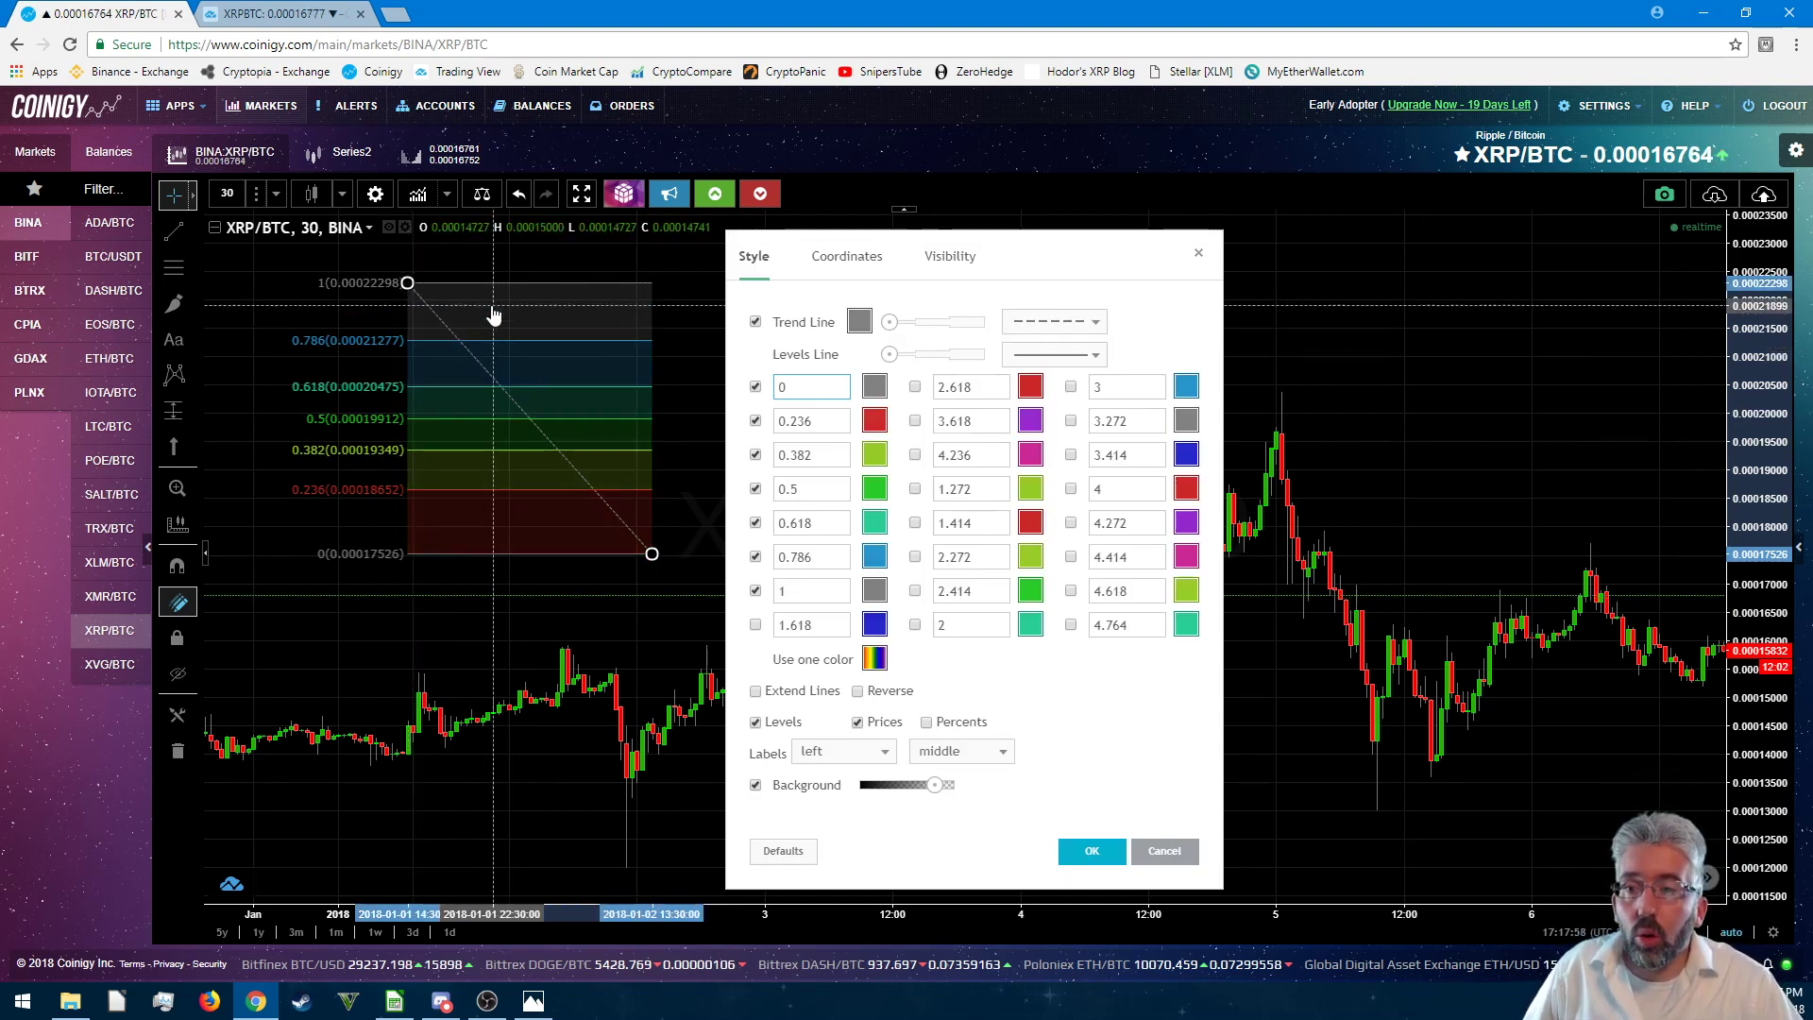
click(757, 558)
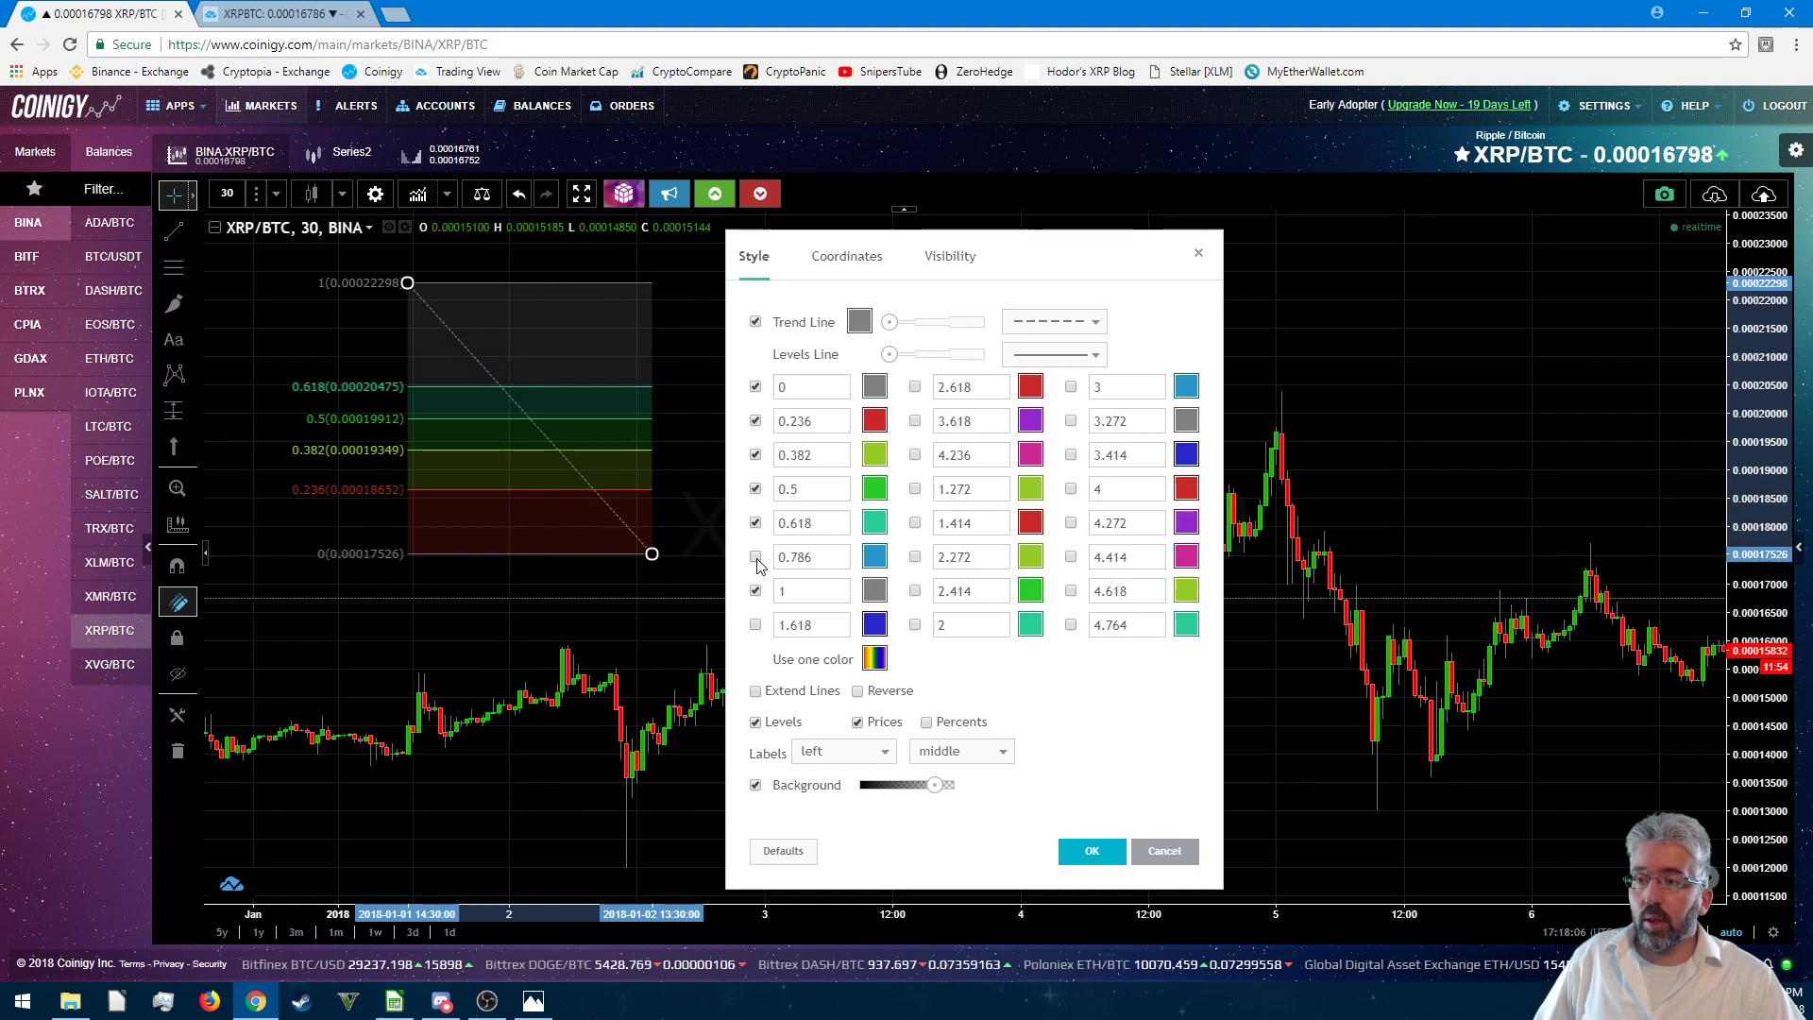
click(755, 489)
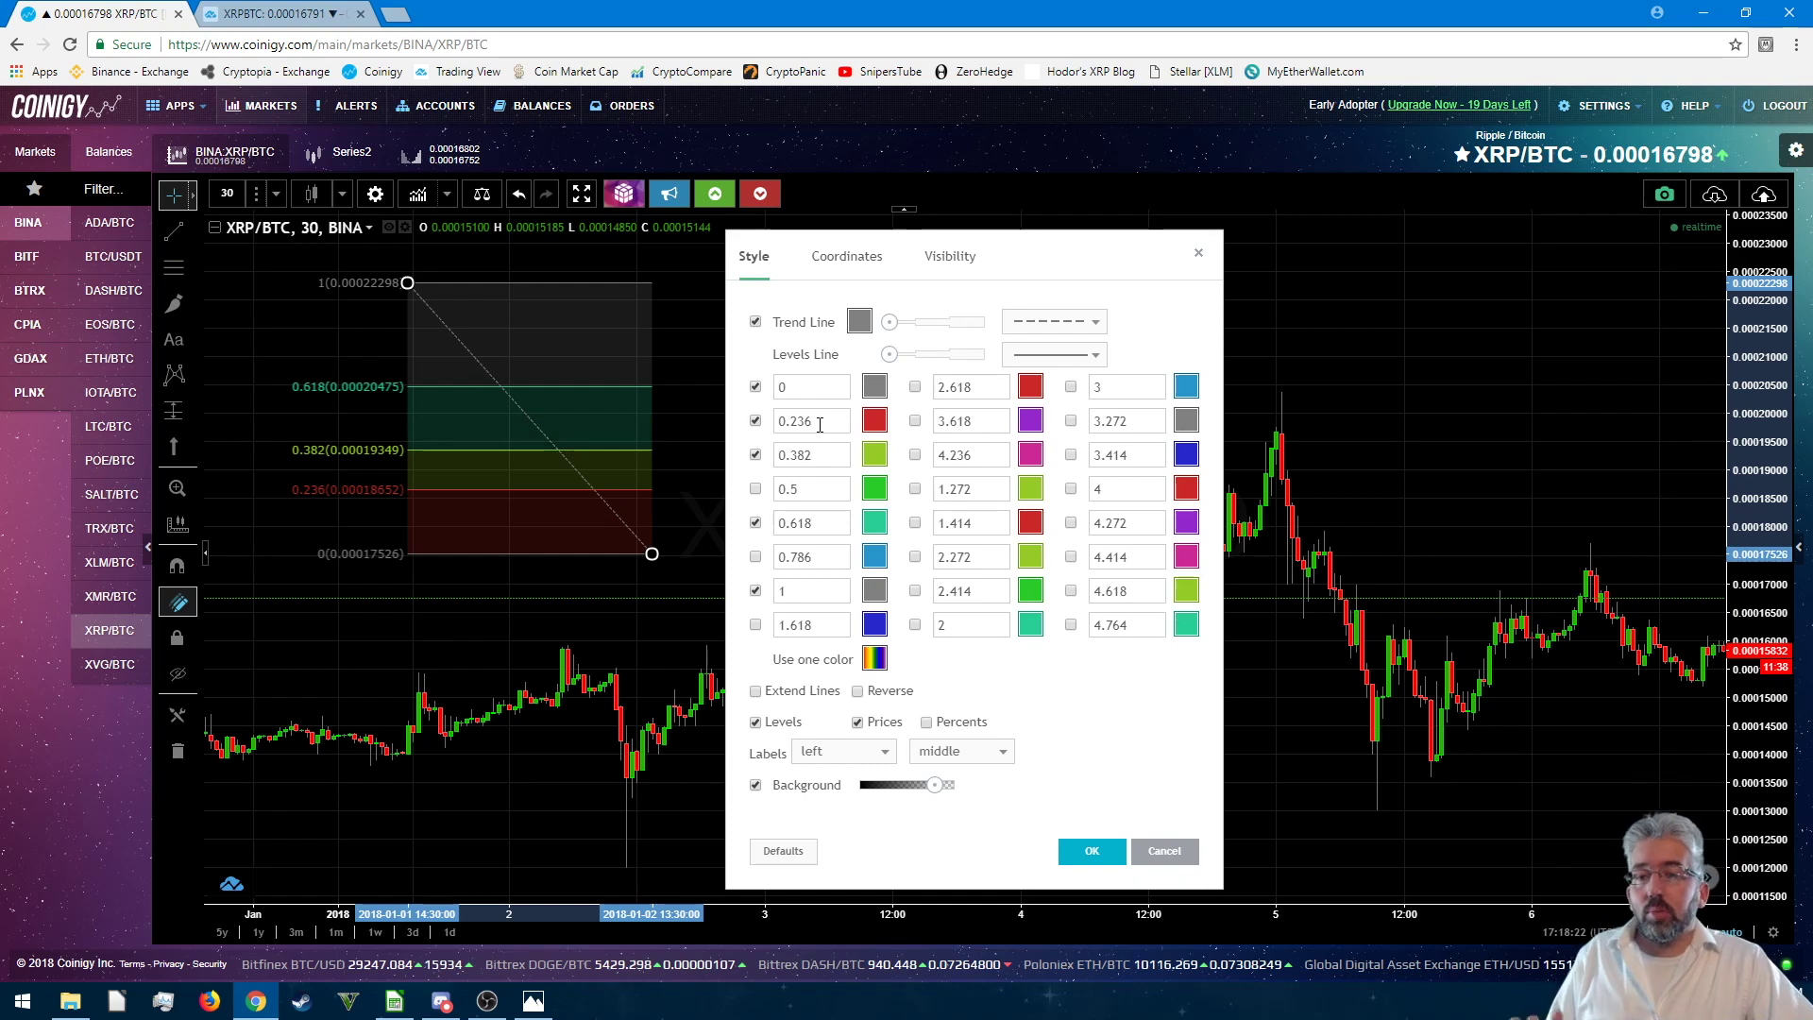
click(756, 422)
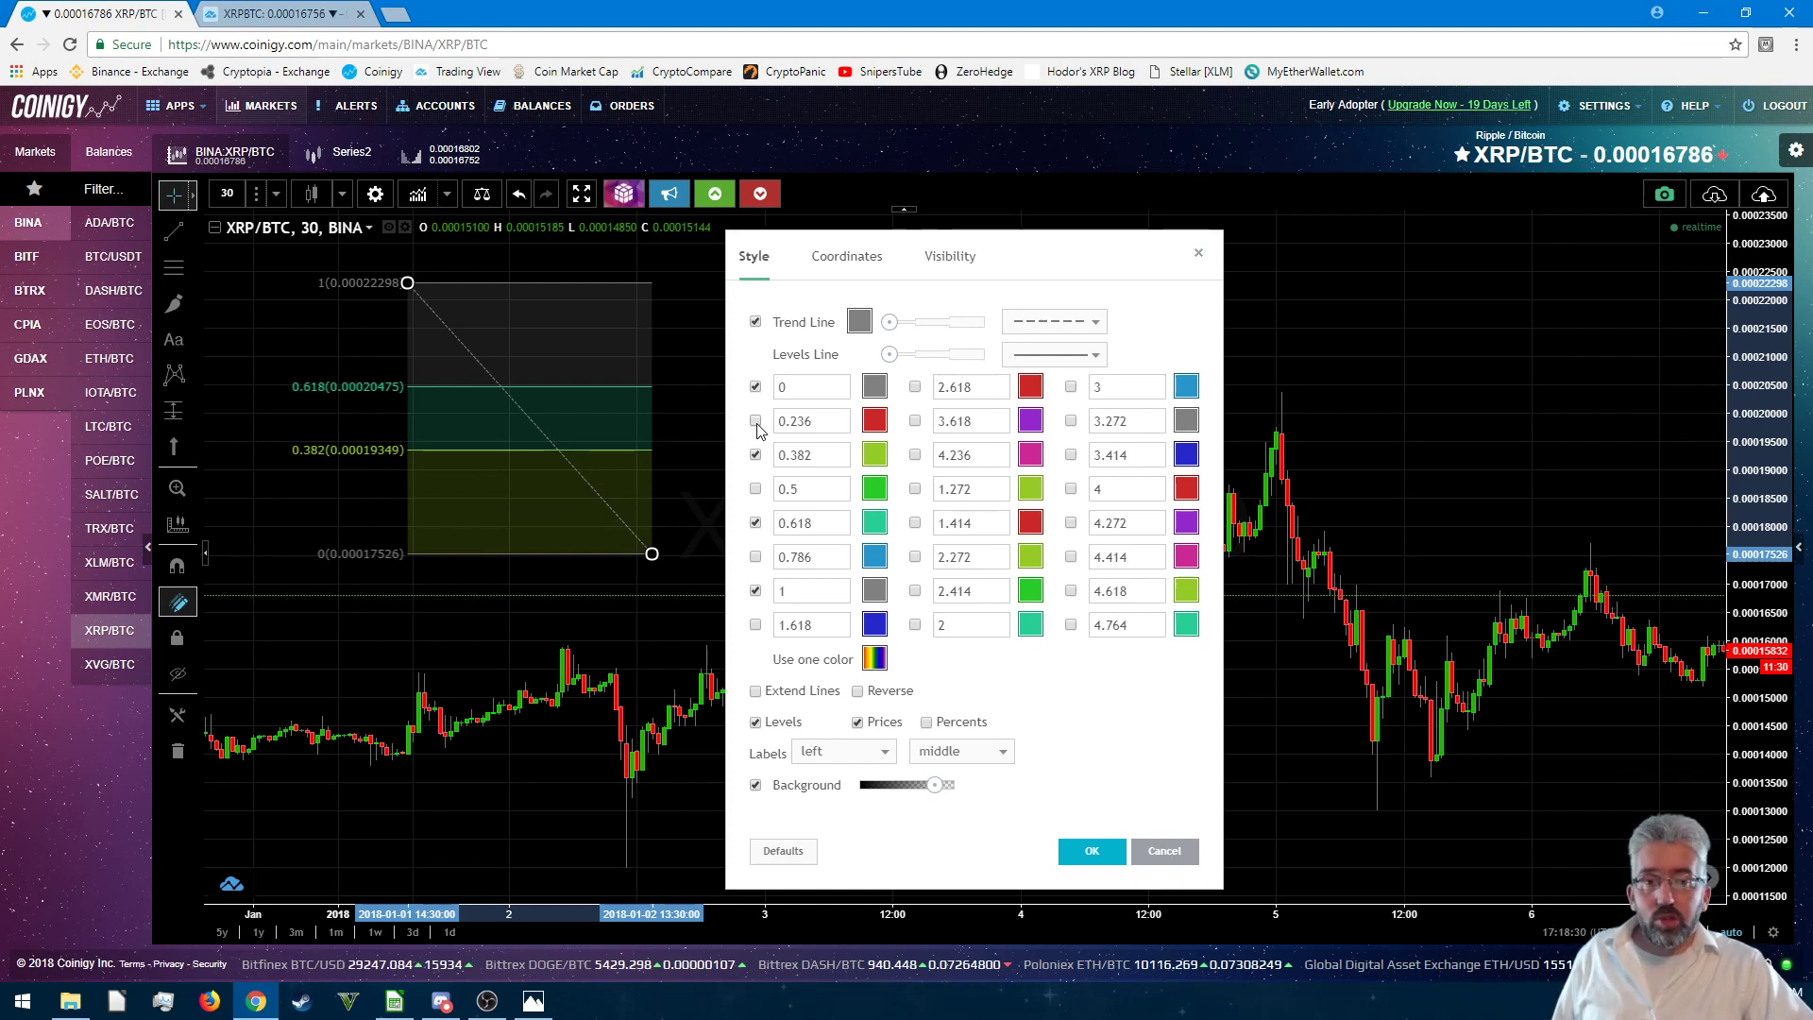
click(757, 422)
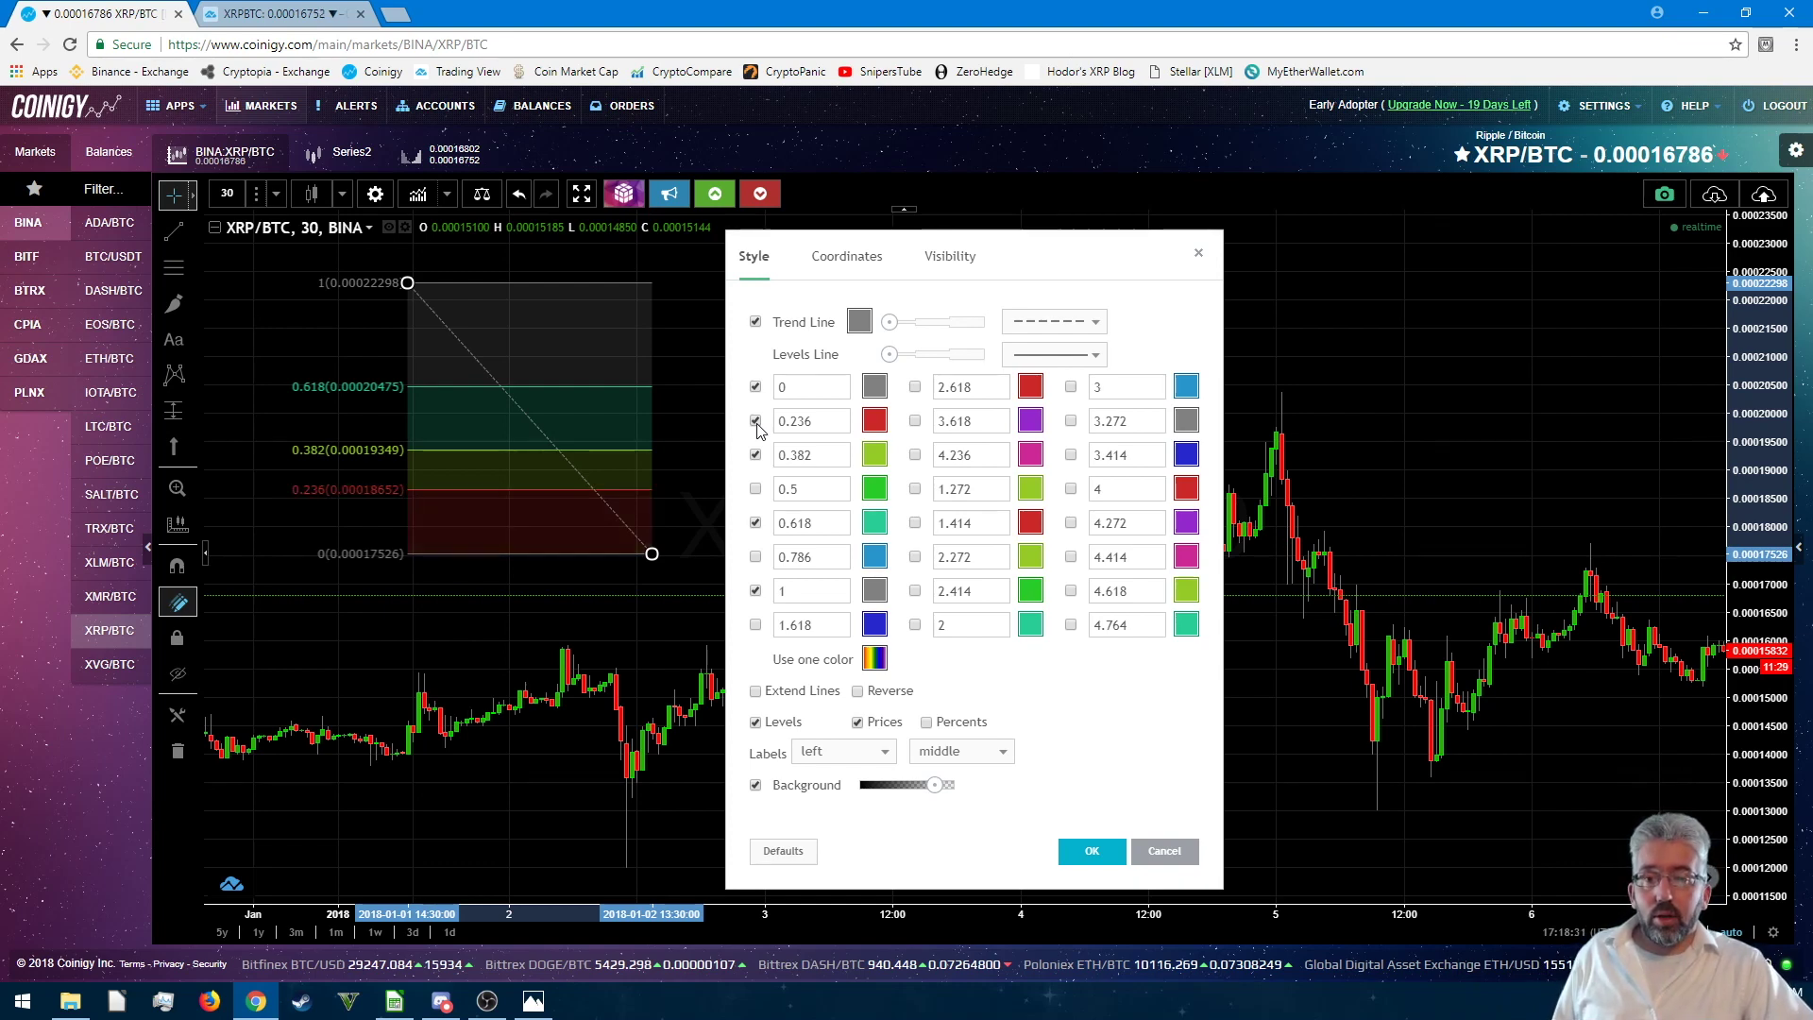
click(756, 489)
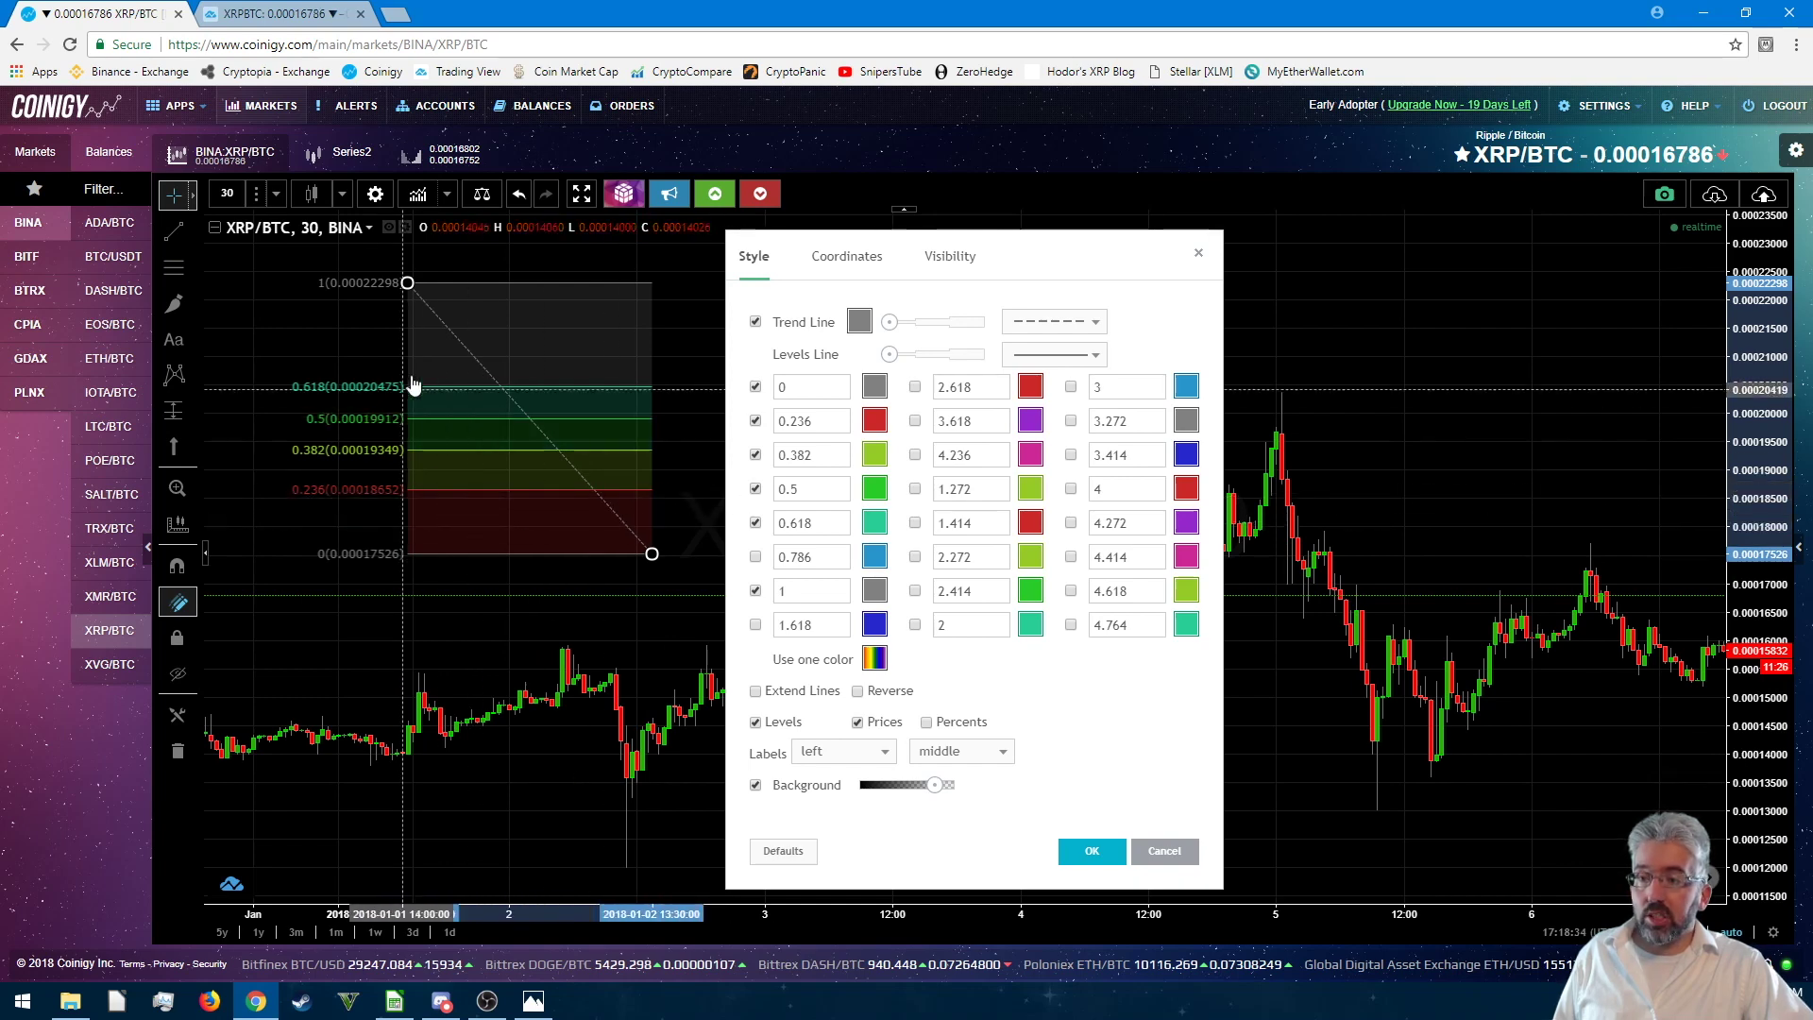
click(756, 558)
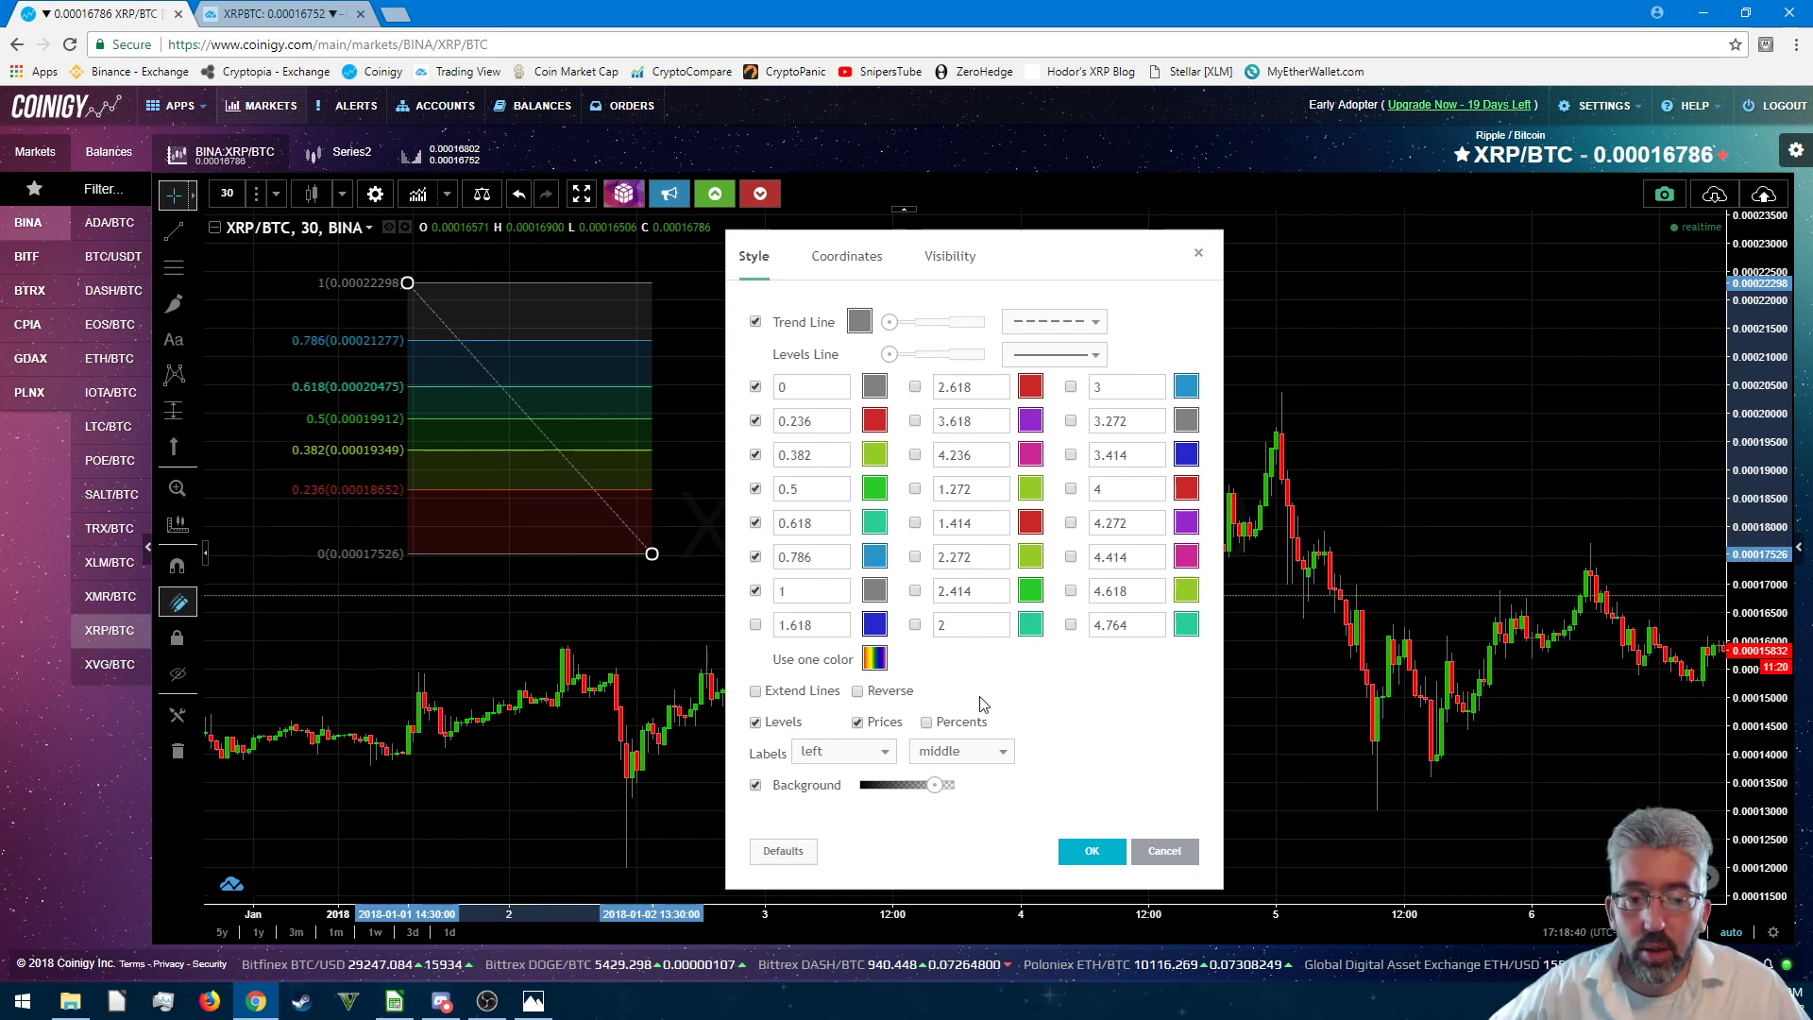
click(1092, 852)
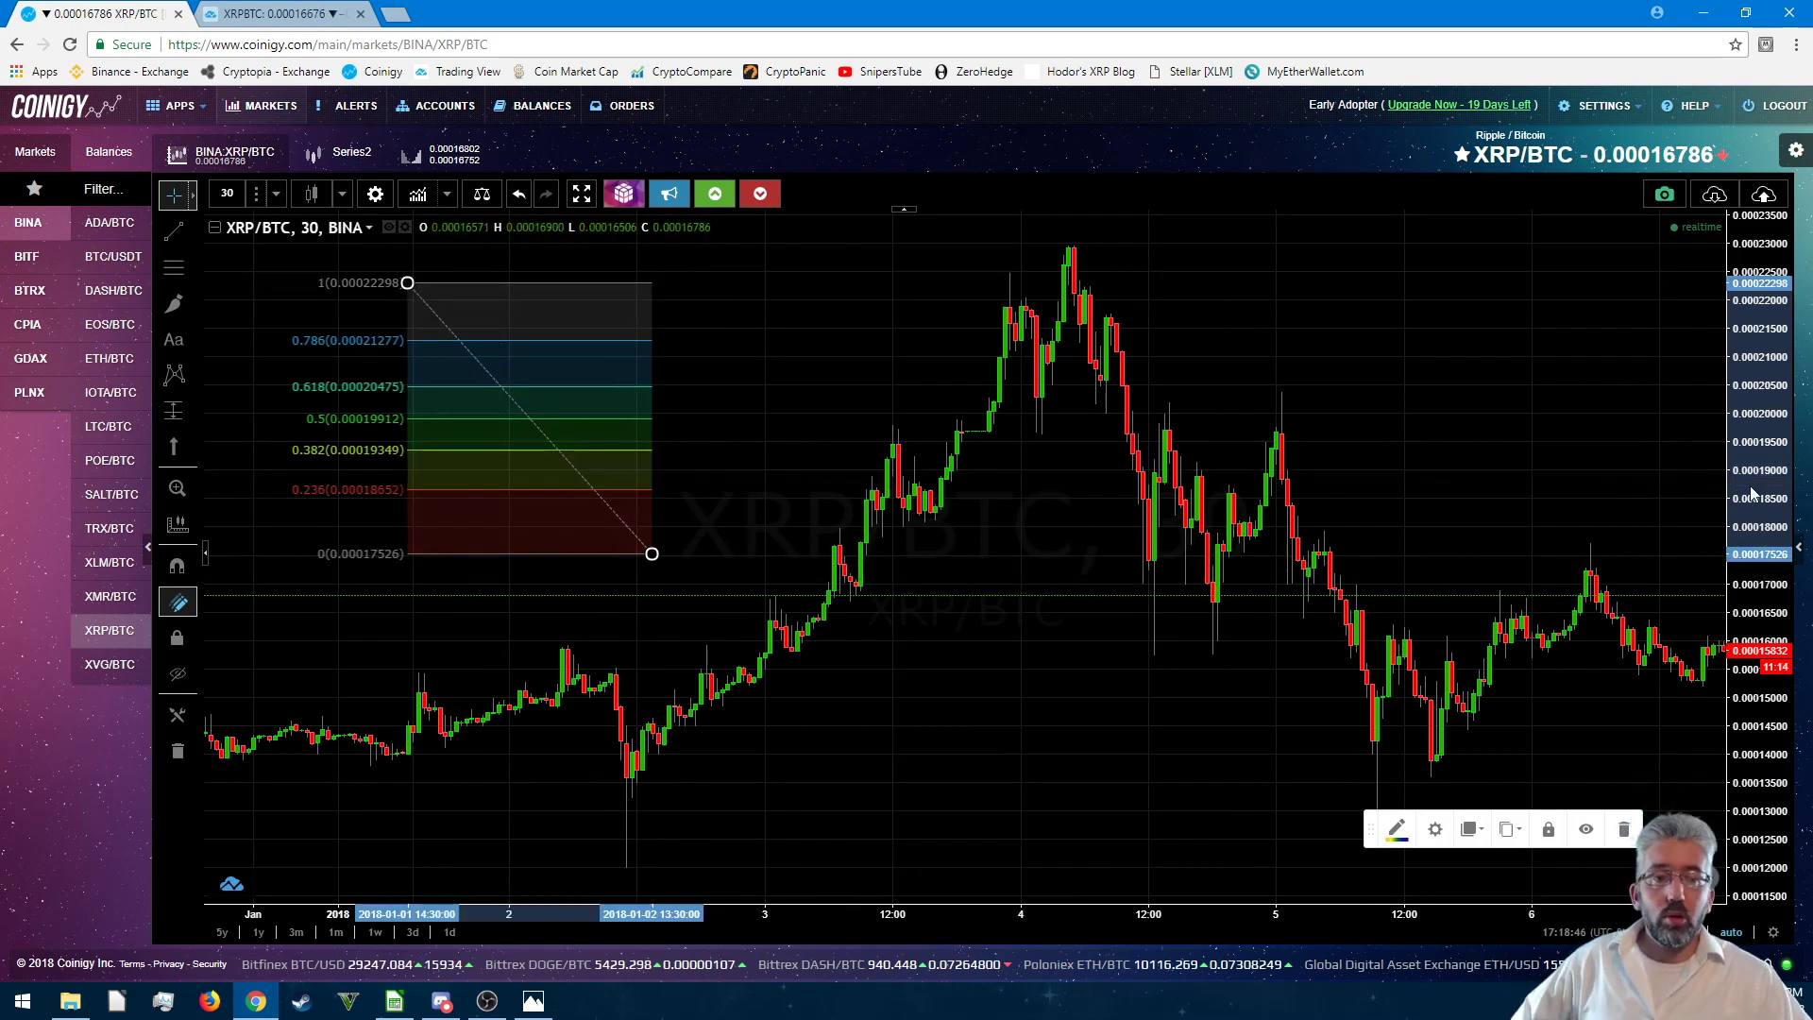
- Delete the XRP/BTC retracement and pan the chart to the recent candles
scroll(1665, 479, down, 1)
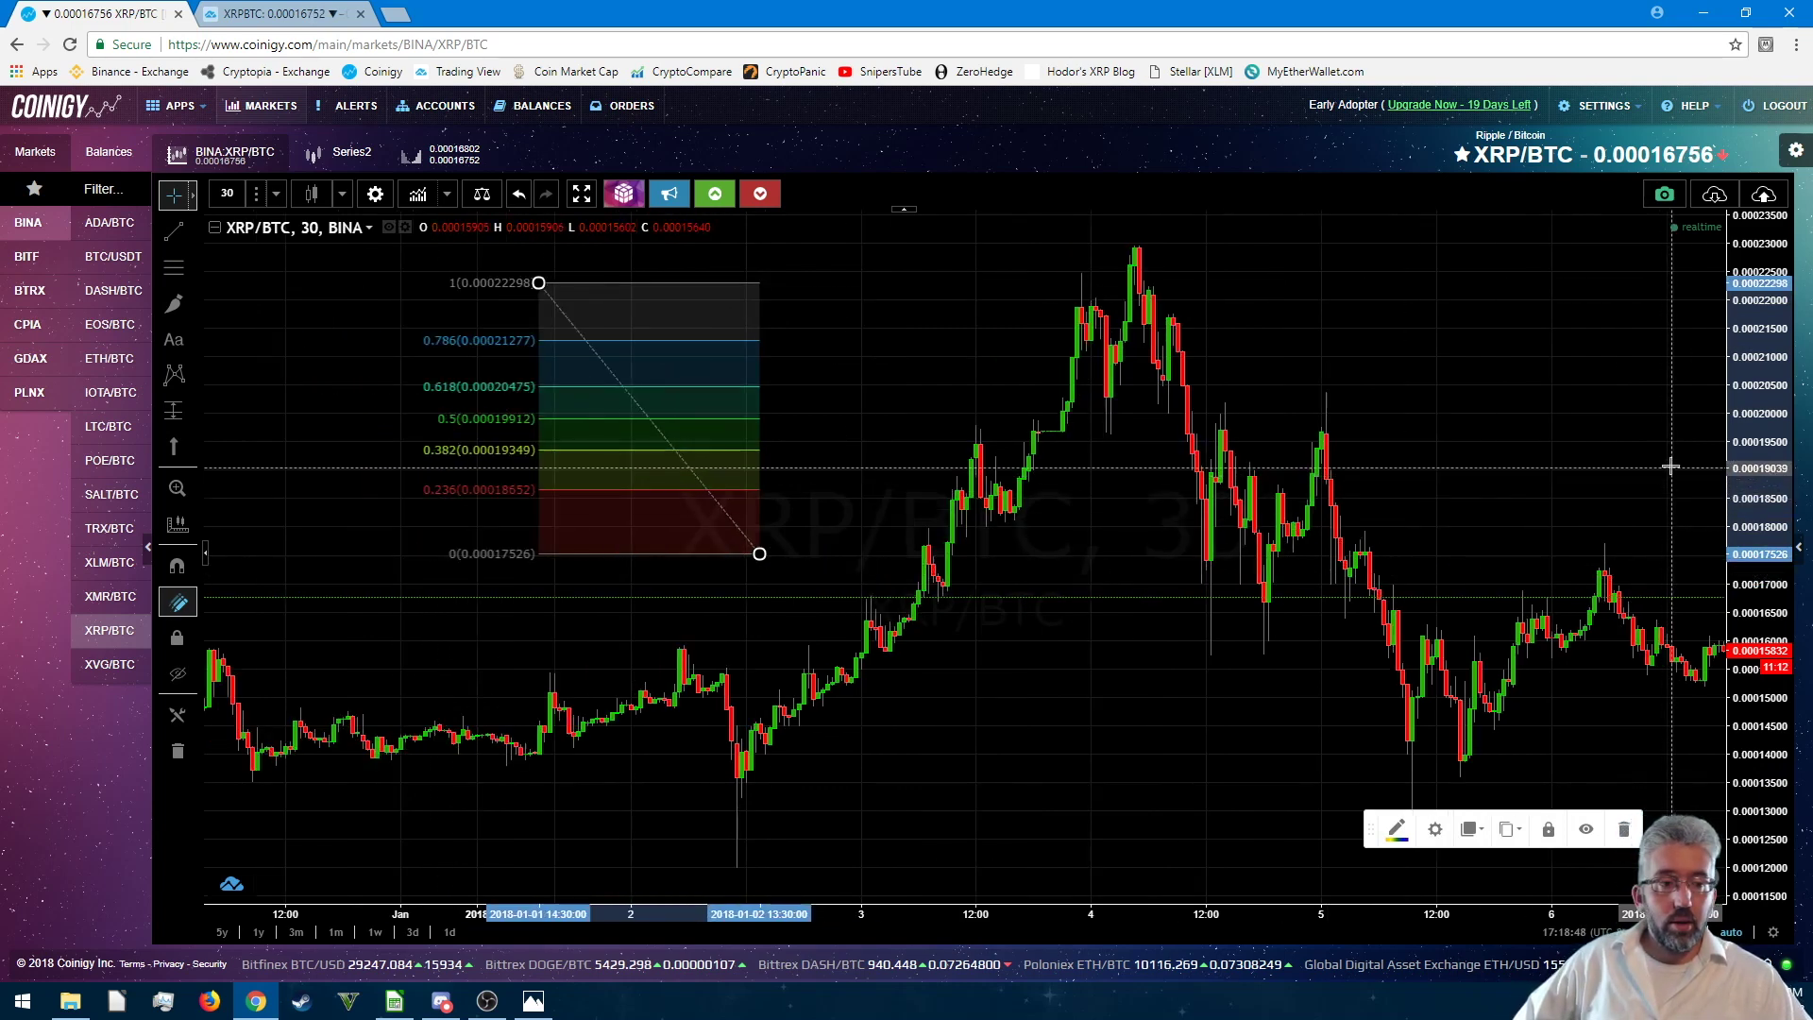
key(Delete)
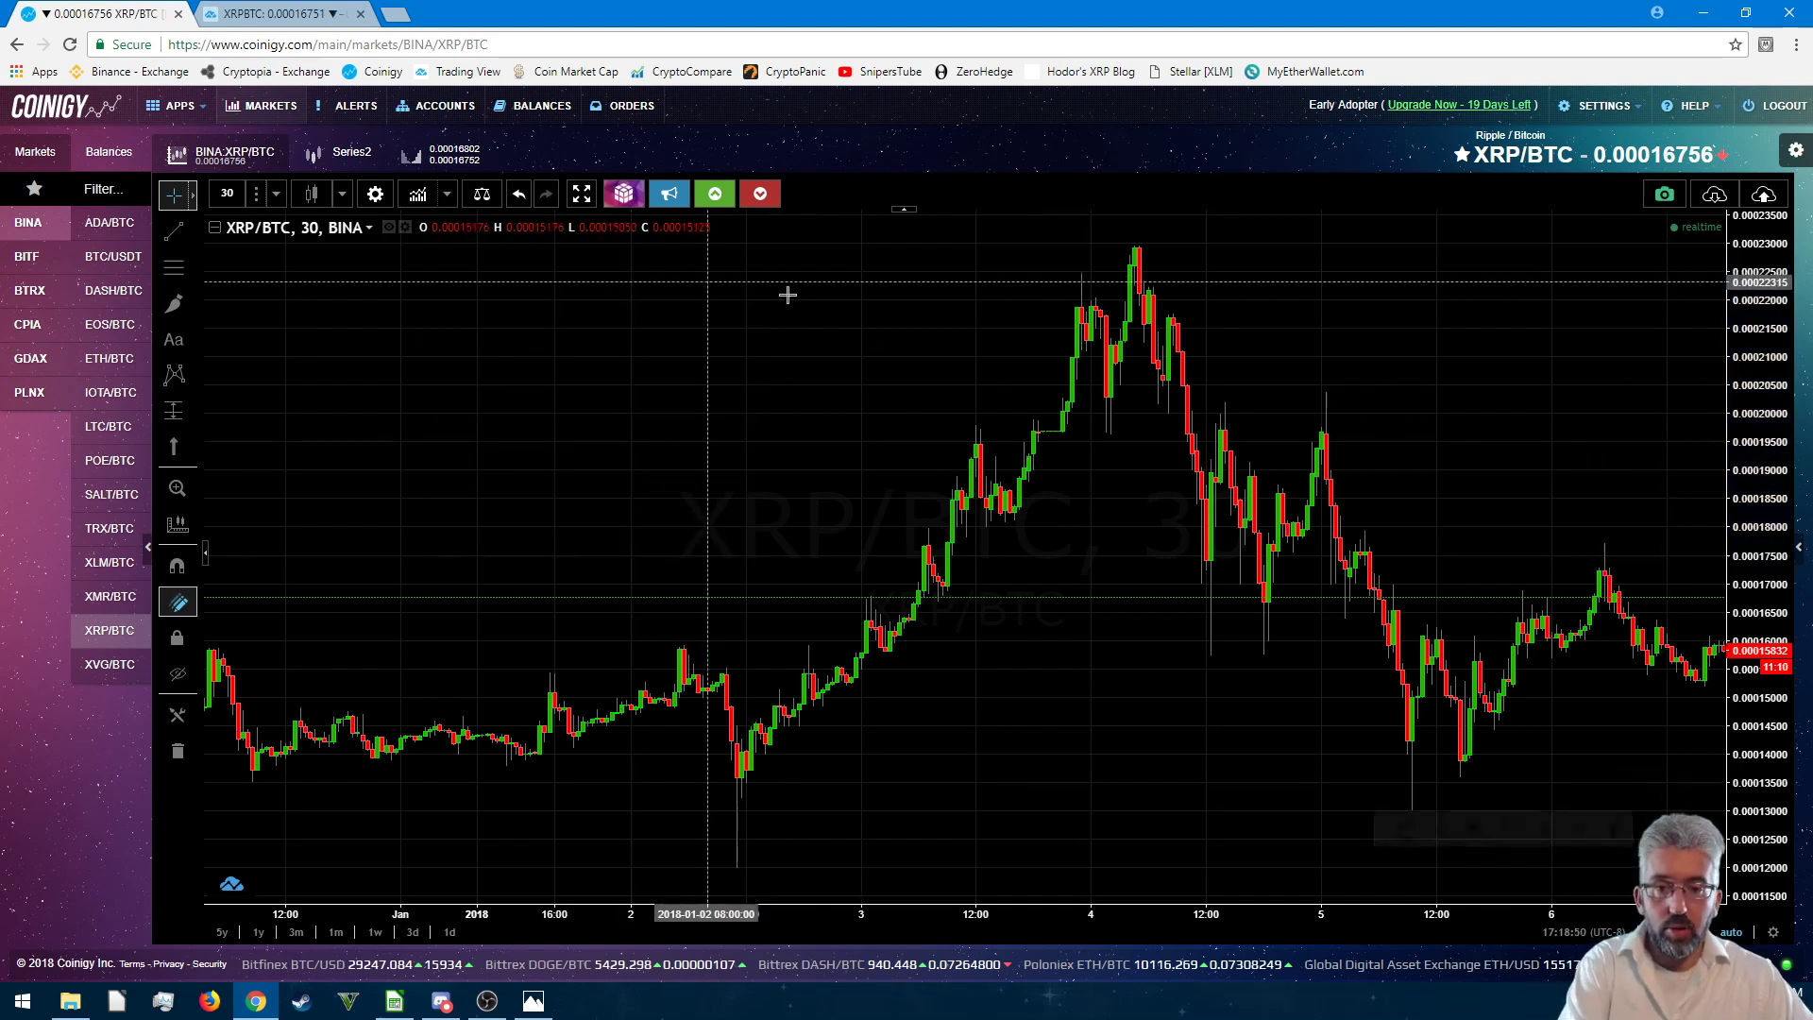
mouse_move(1555, 416)
mouse_down()
mouse_move(1106, 395)
mouse_move(1206, 397)
mouse_up()
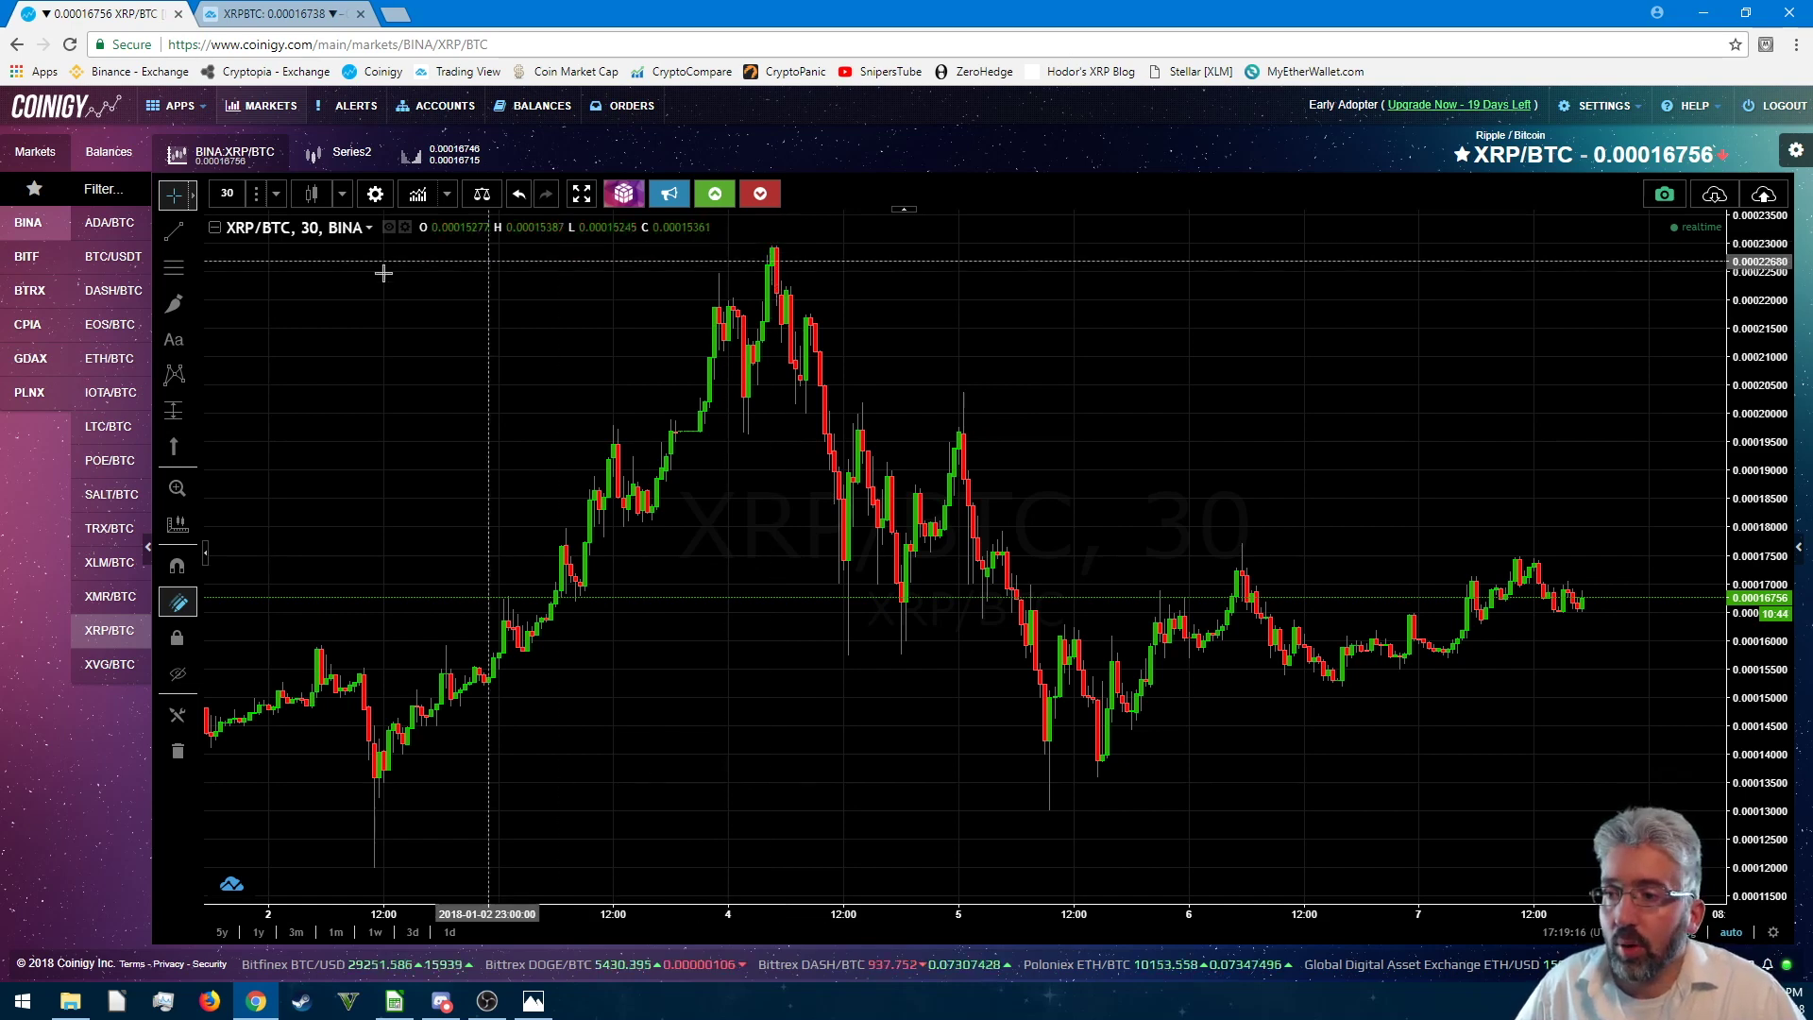
- Draw a new Fibonacci retracement from the 0.00022963 peak to the 0.00013019 low
click(184, 272)
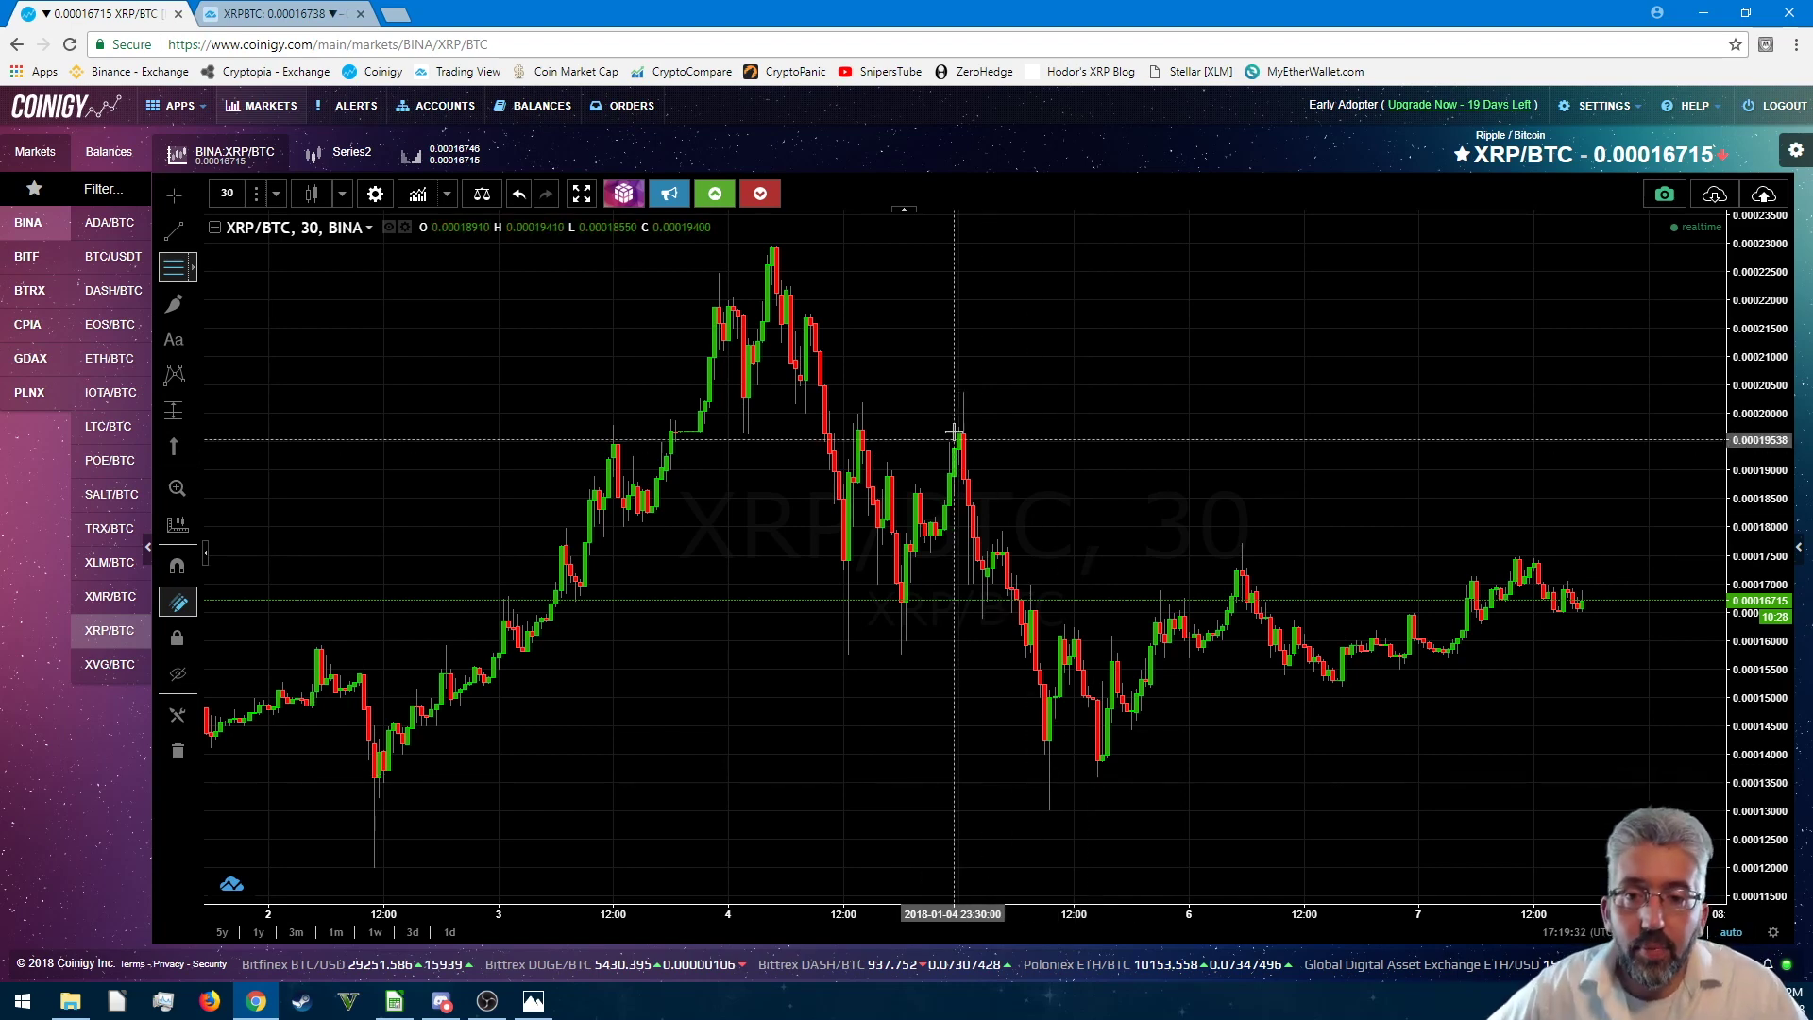
click(772, 245)
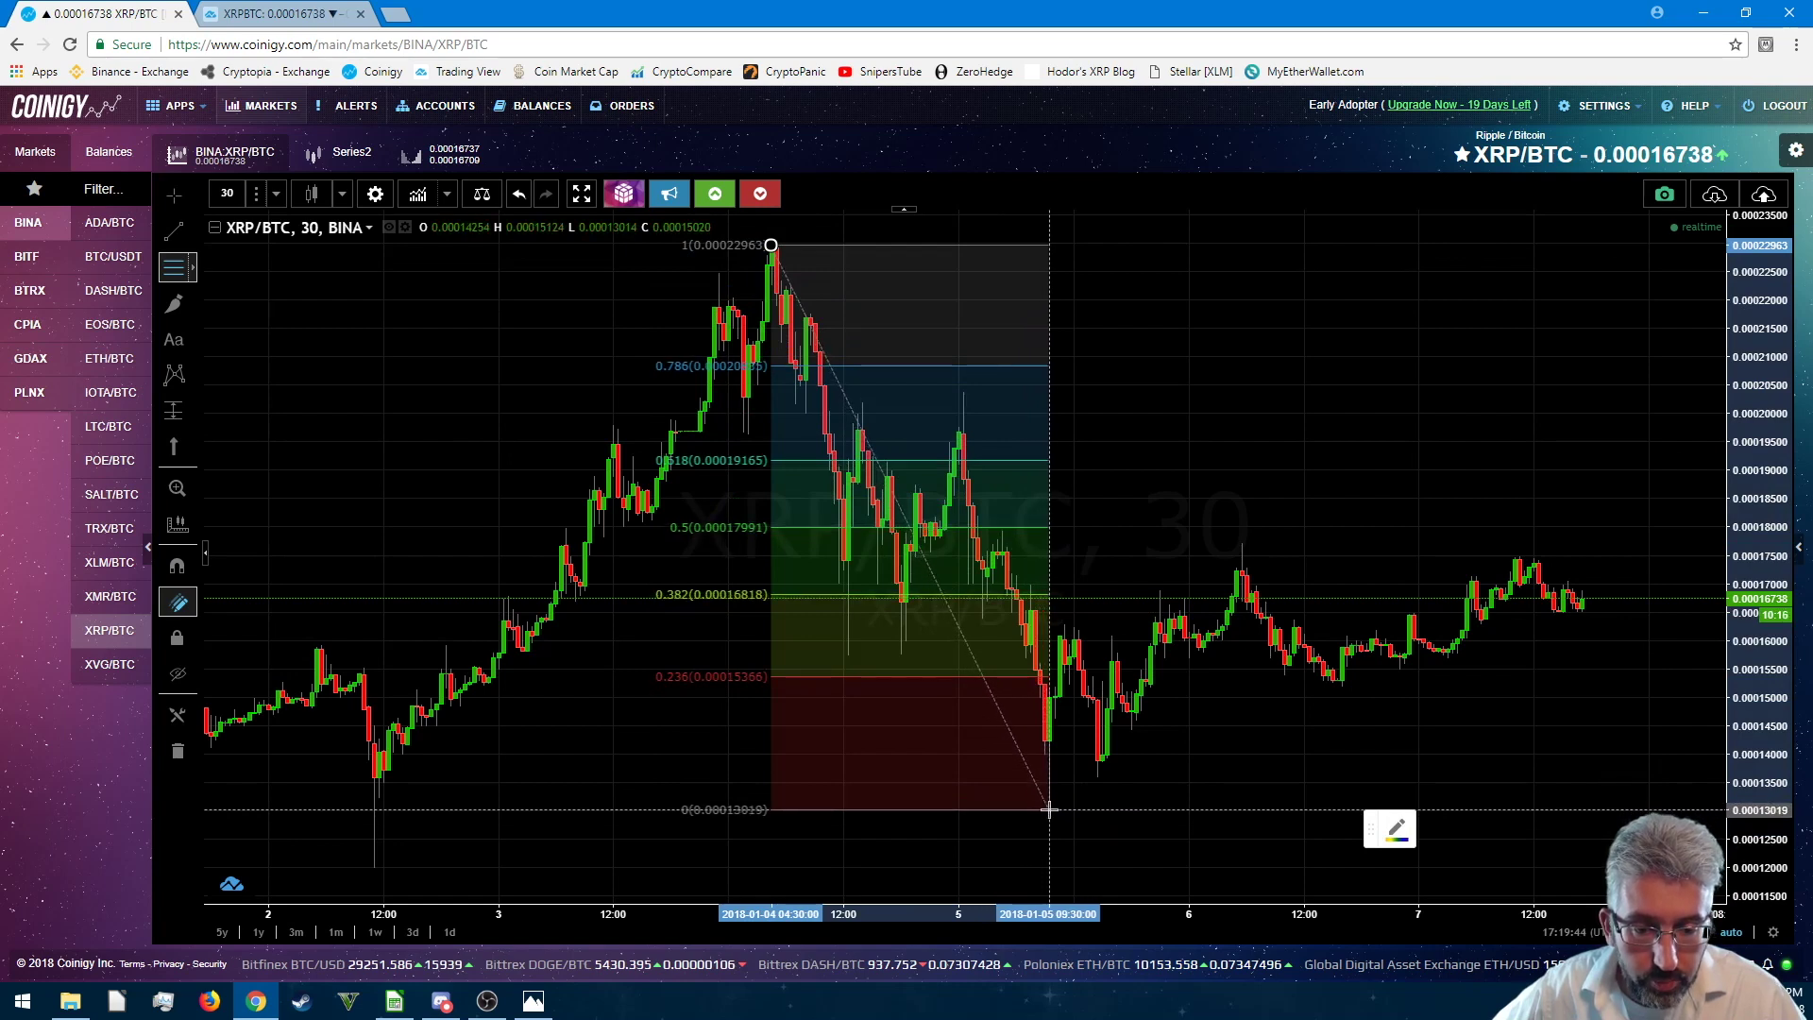
click(1049, 809)
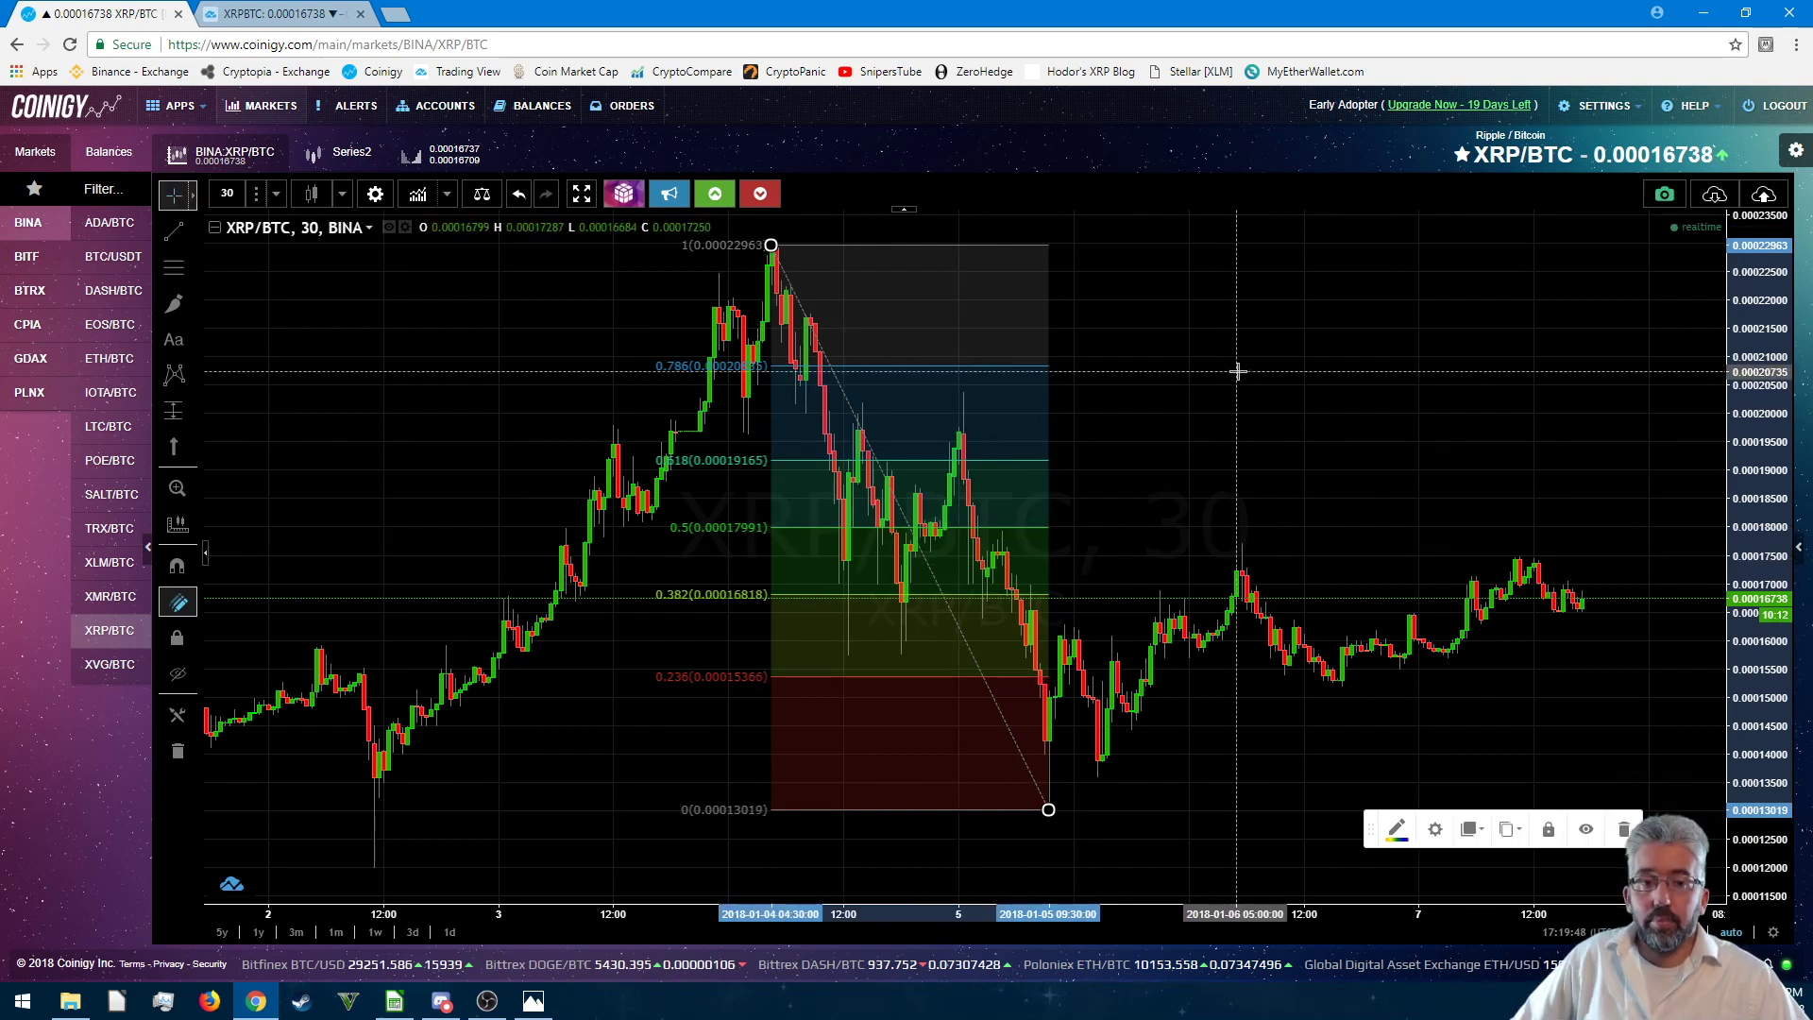
- Select the new retracement and bring up its style settings
right_click(1266, 353)
click(1242, 315)
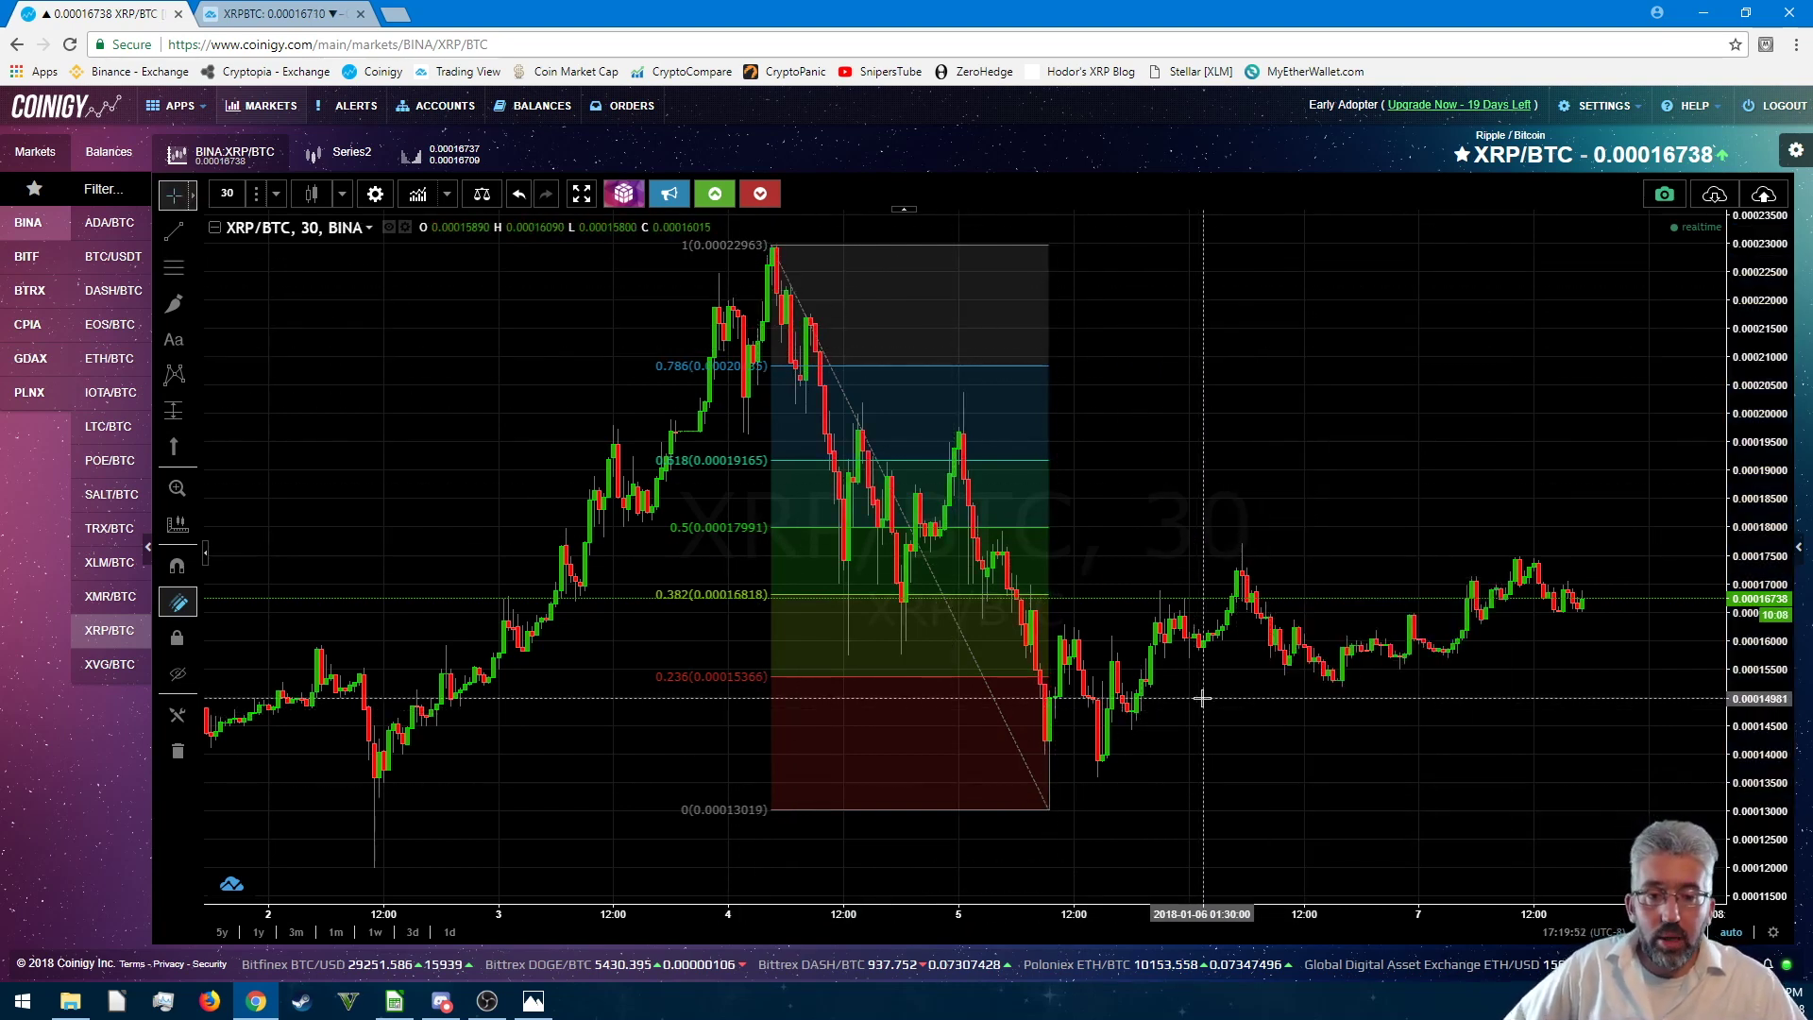
click(1048, 812)
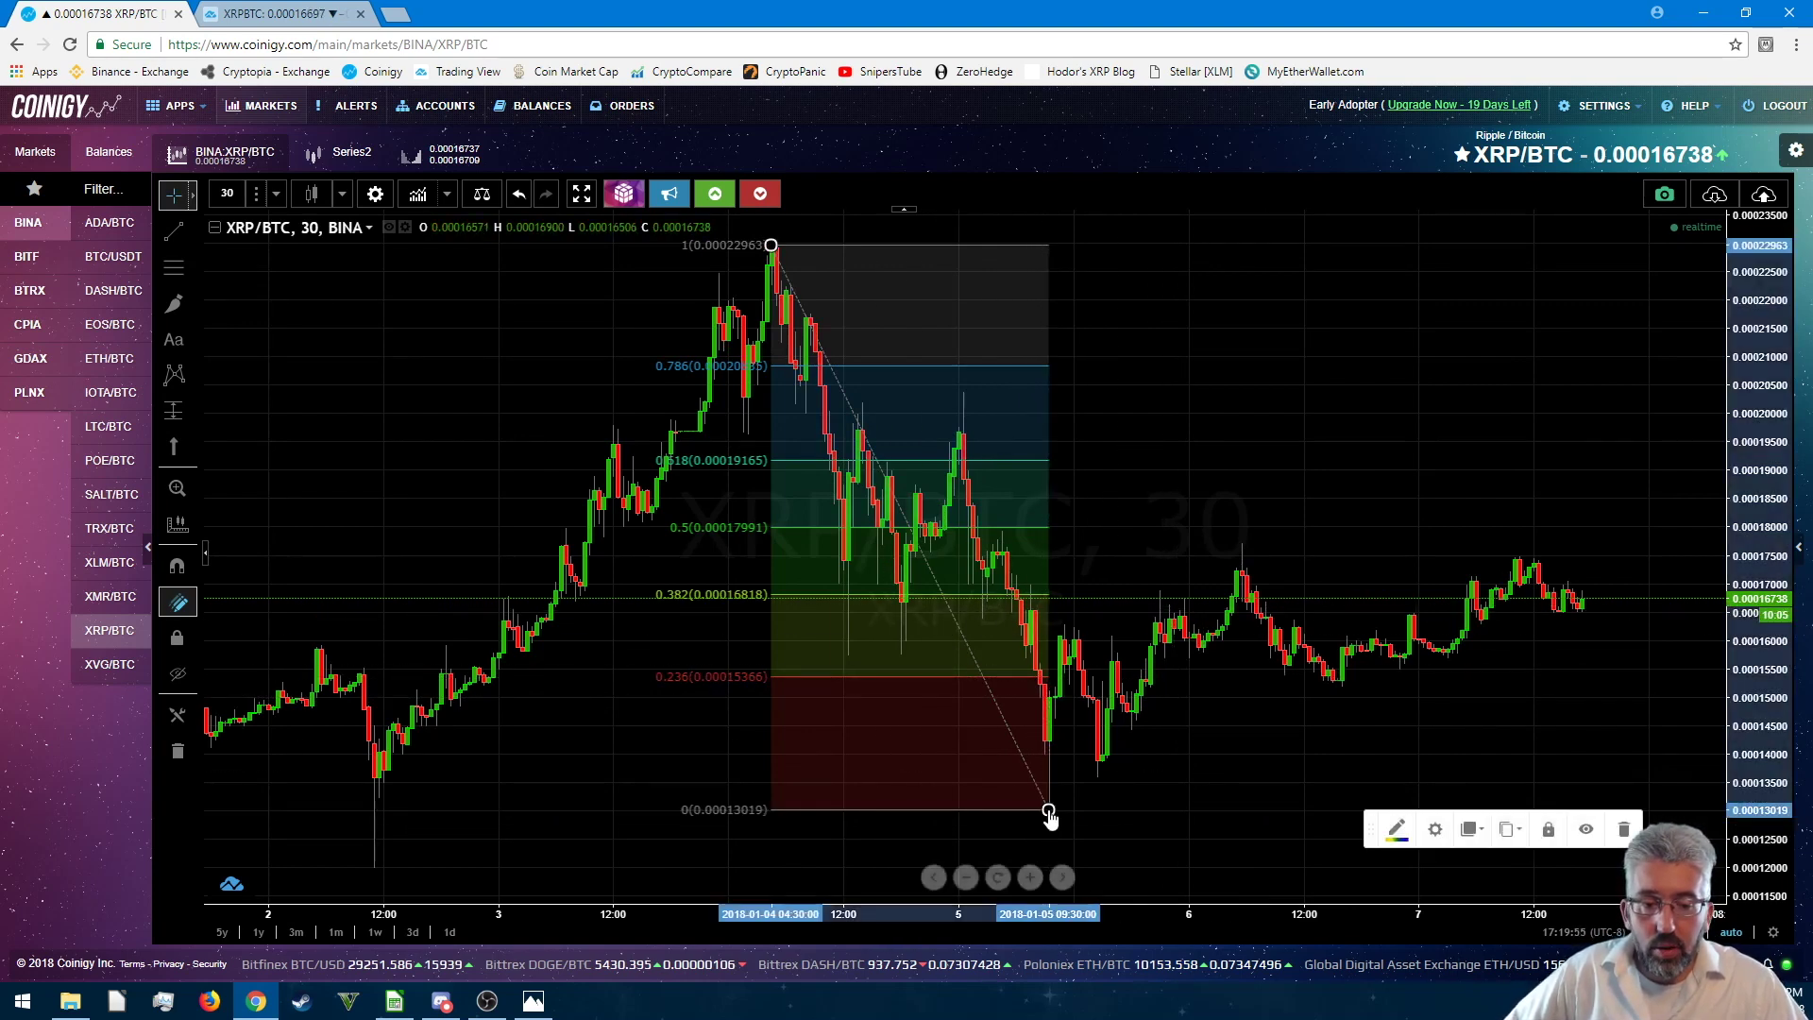
click(1438, 831)
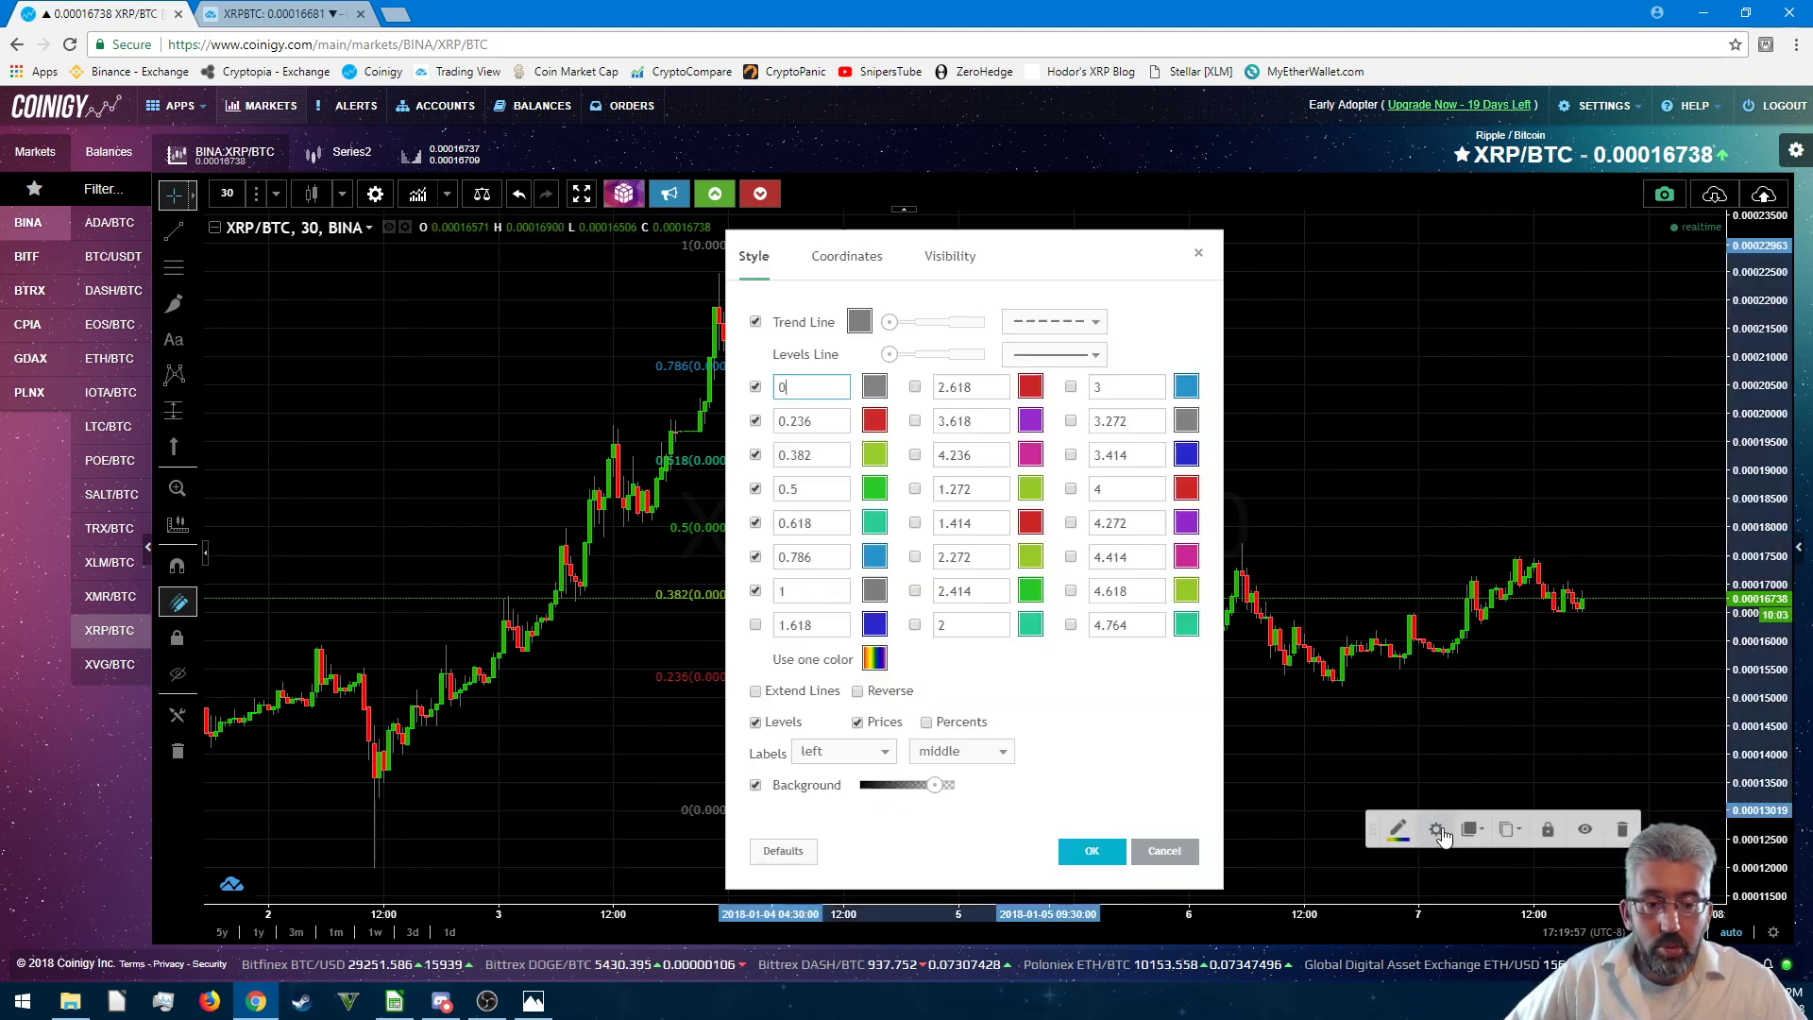
- Turn on Extend Lines for the retracement and apply the style
click(755, 692)
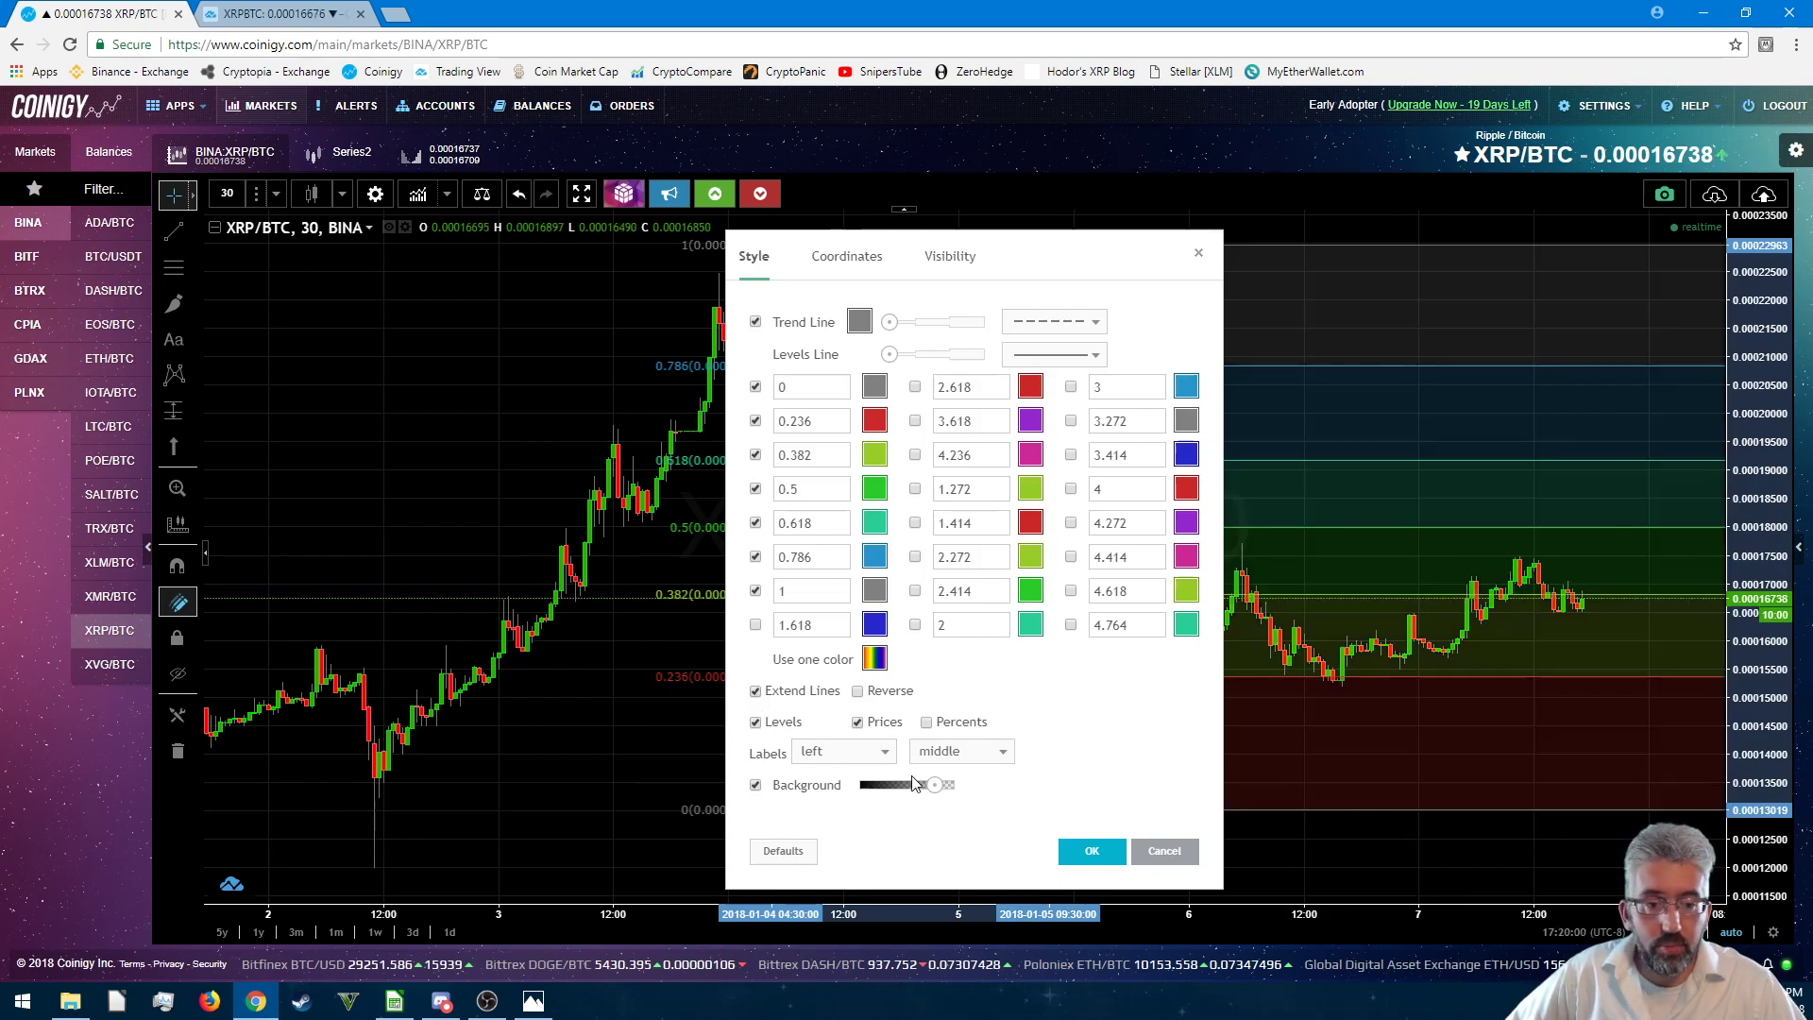
click(1094, 852)
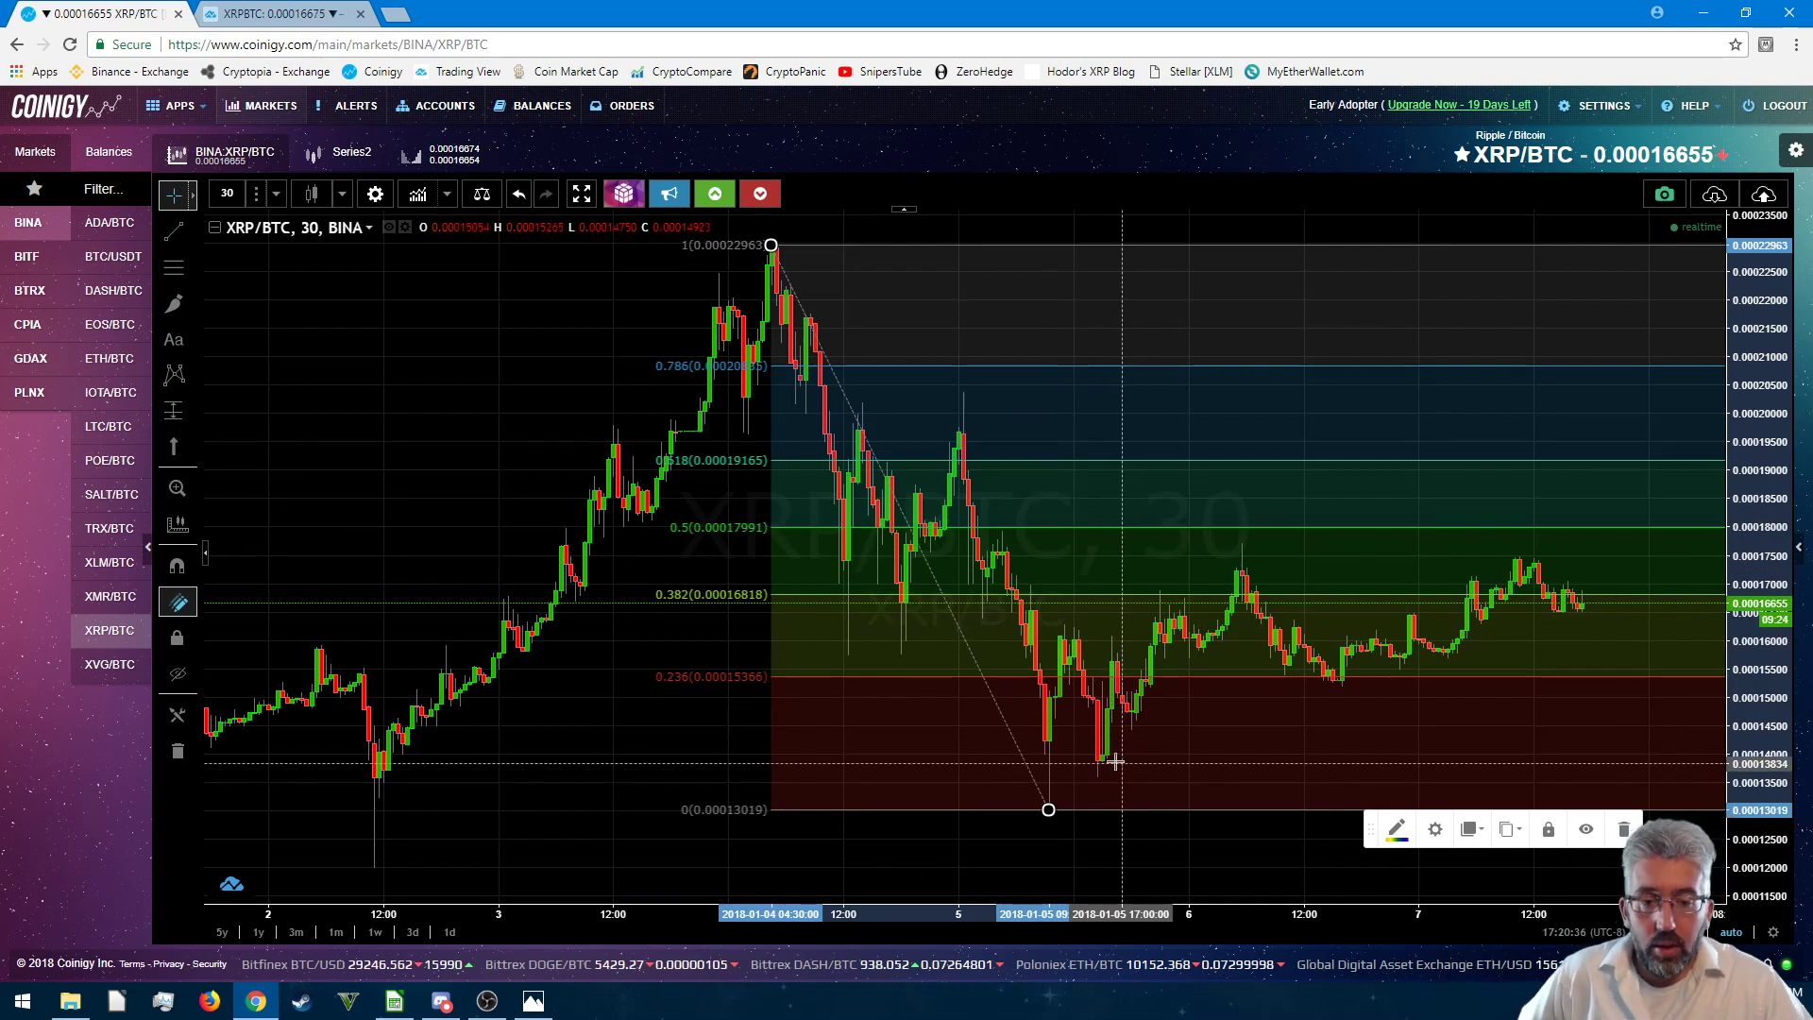
- Draw a flat support line at about 0.00013485 from the Jan 2 low to Jan 7 on XRP/BTC
right_click(1145, 845)
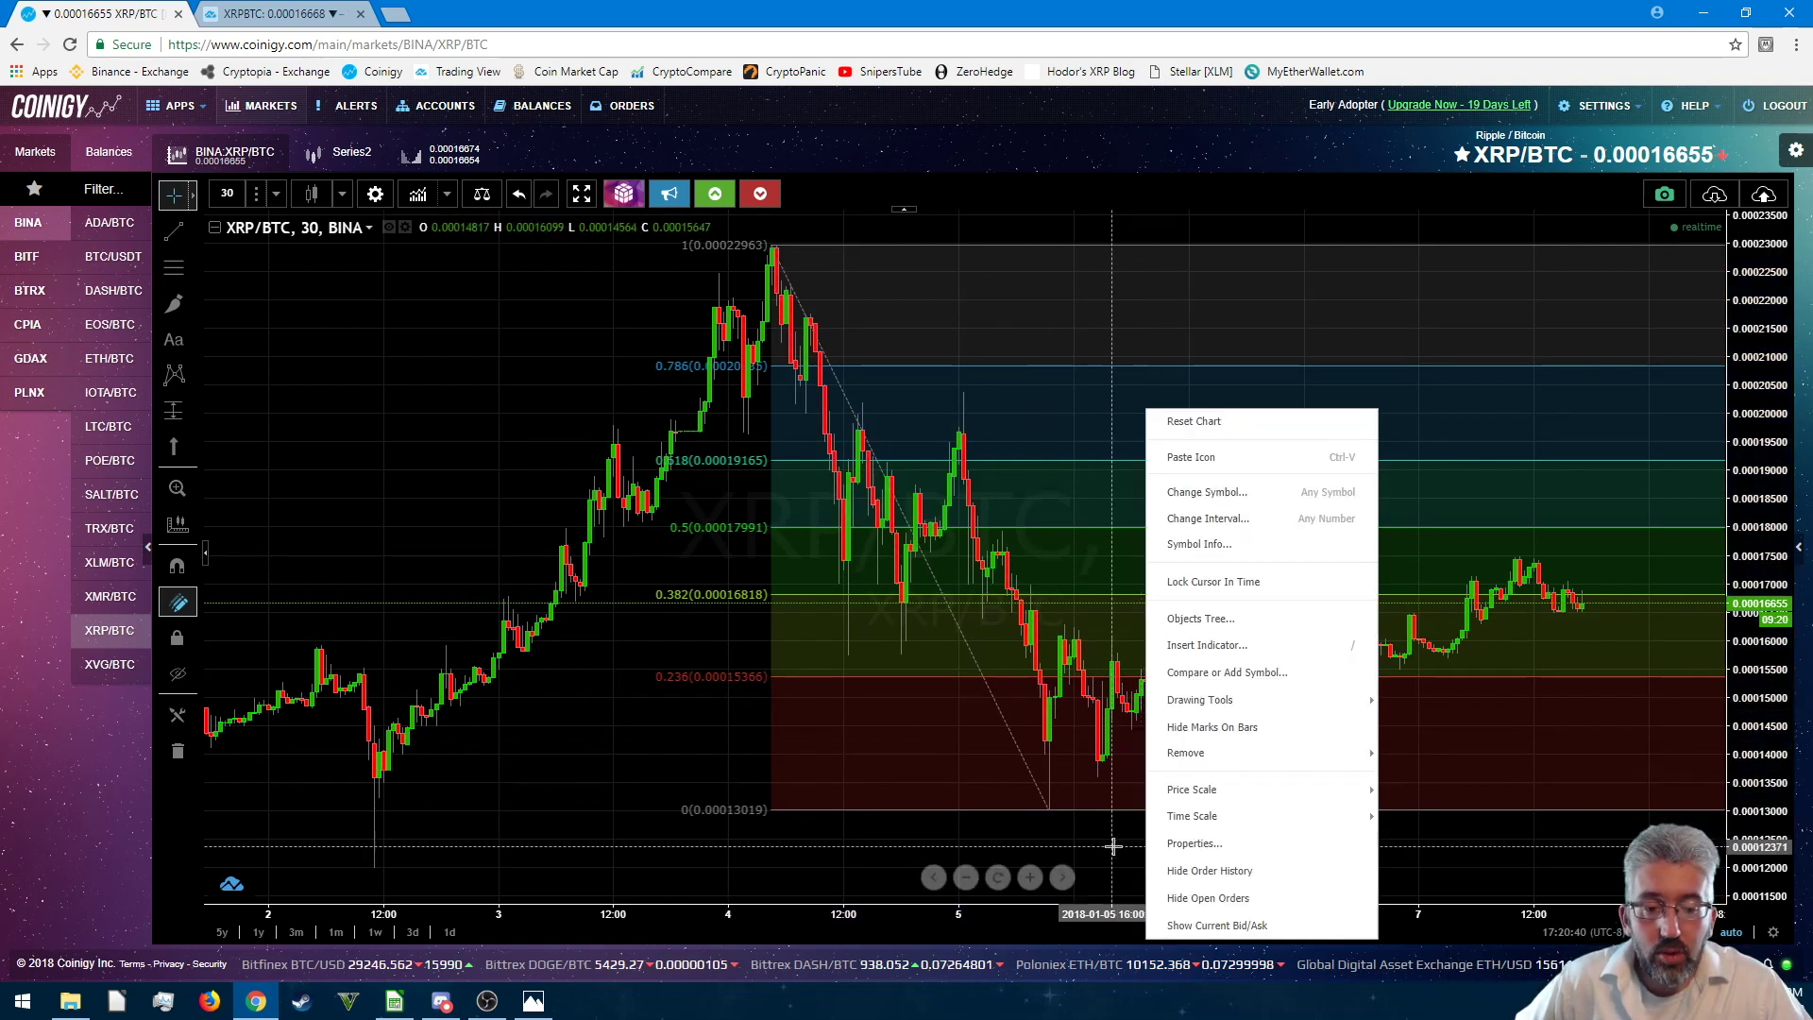
click(1114, 847)
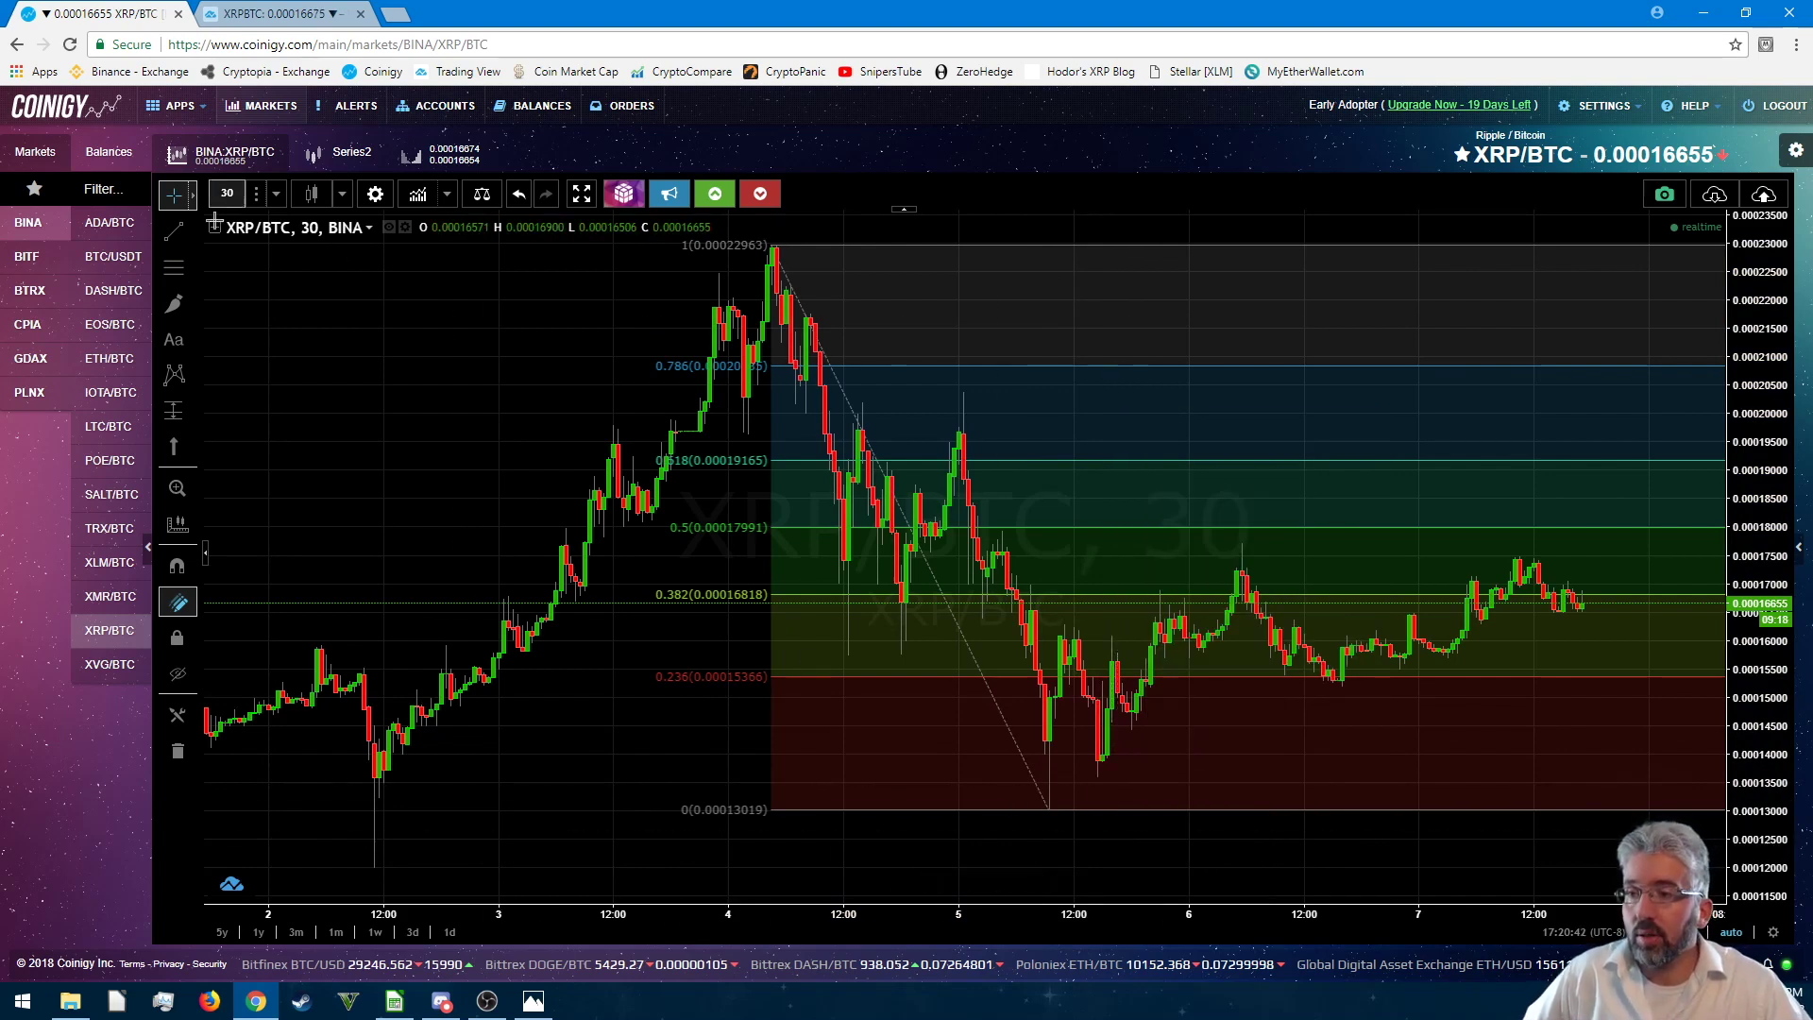
click(183, 233)
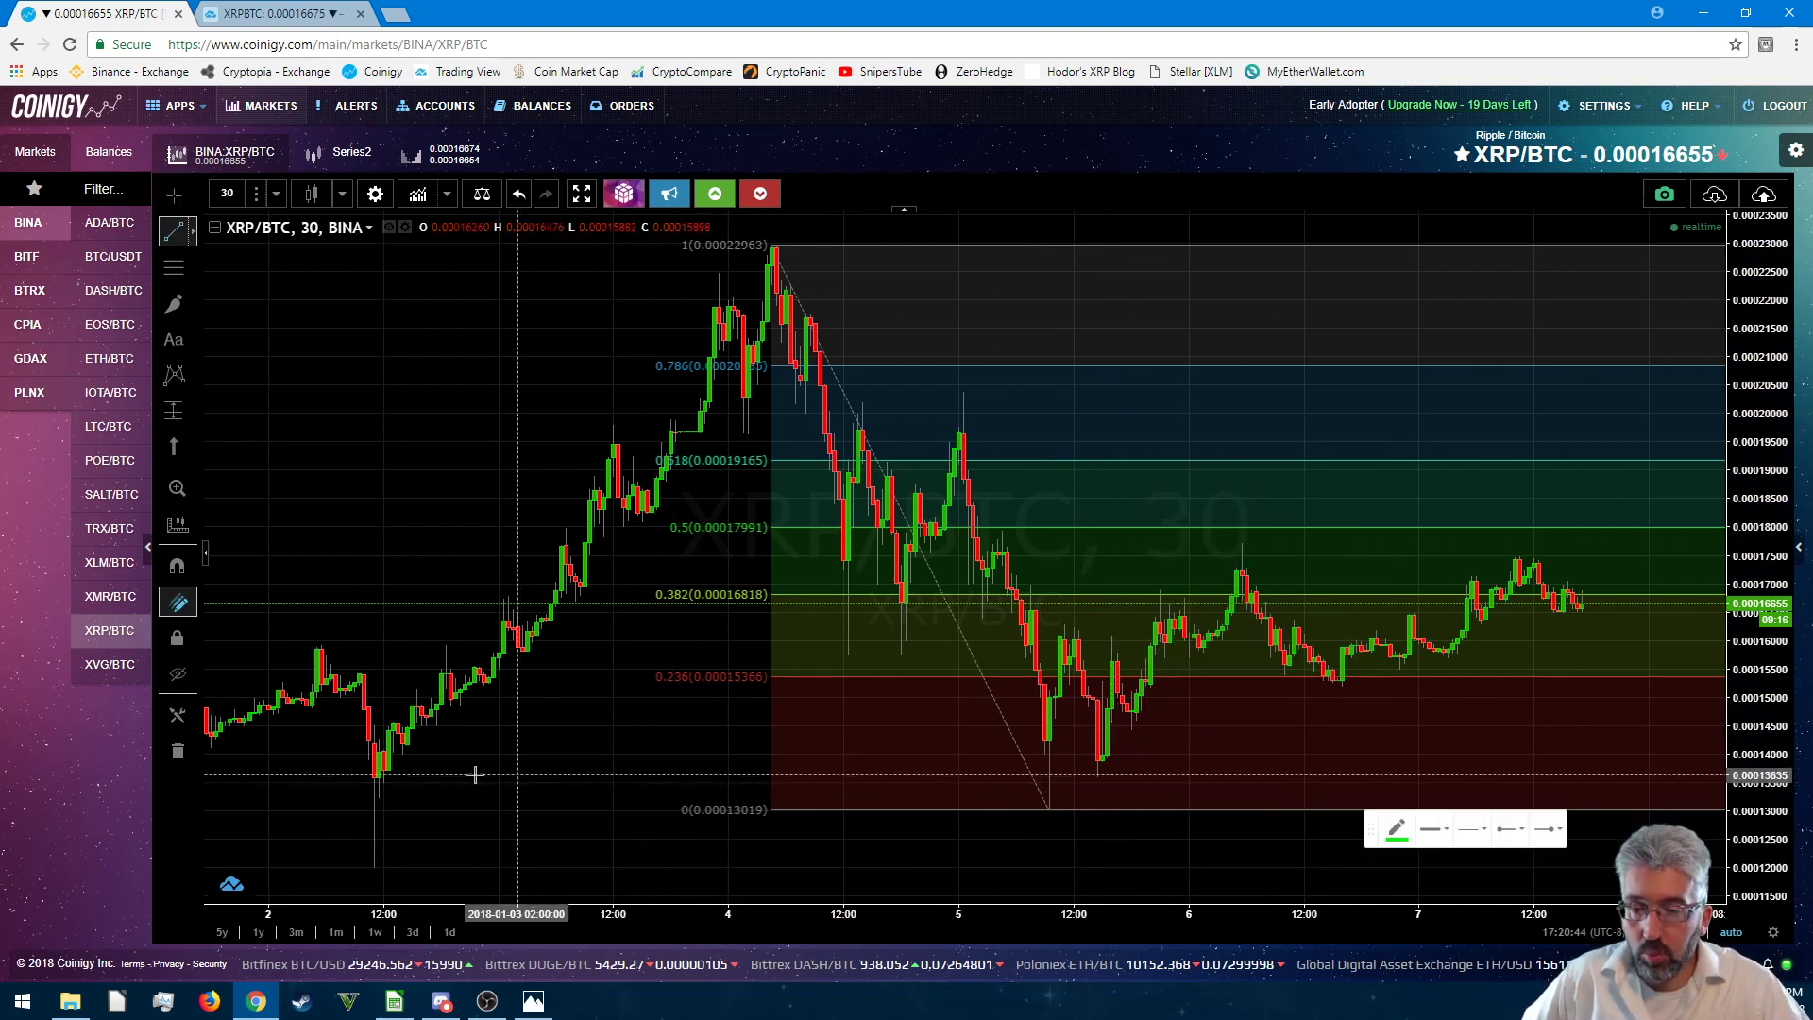
scroll(604, 755, down, 3)
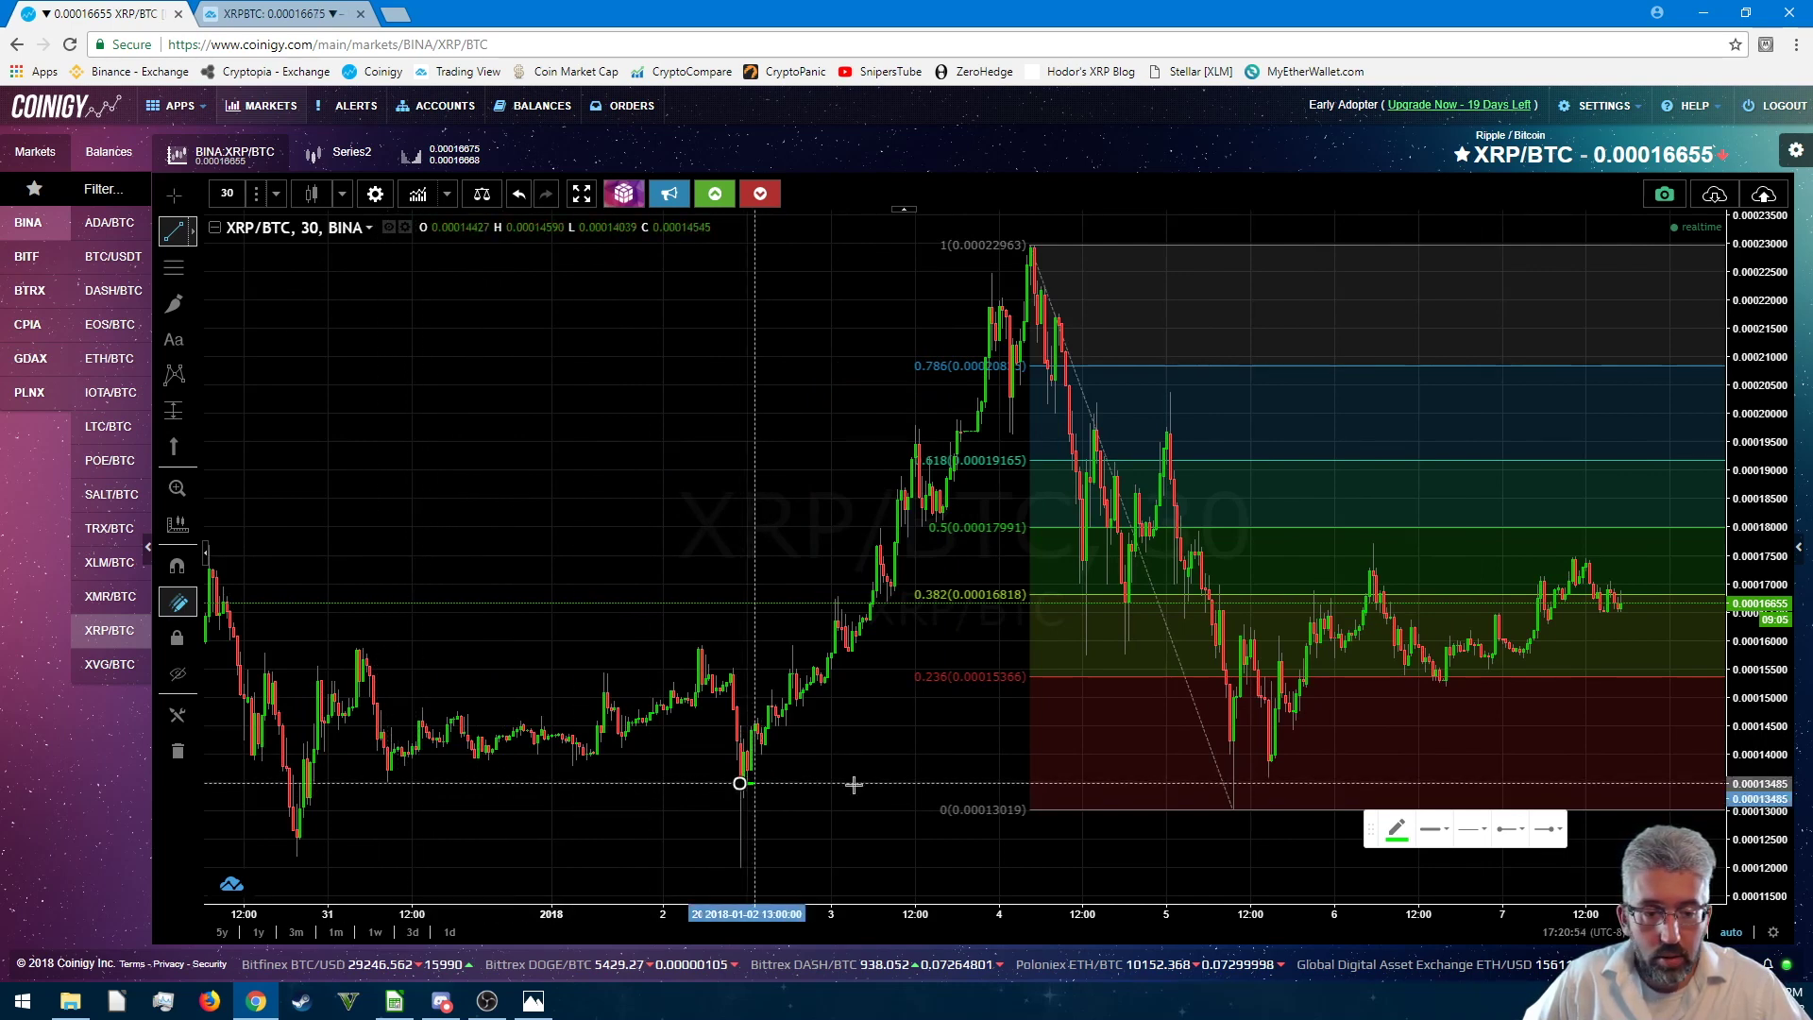
click(1506, 785)
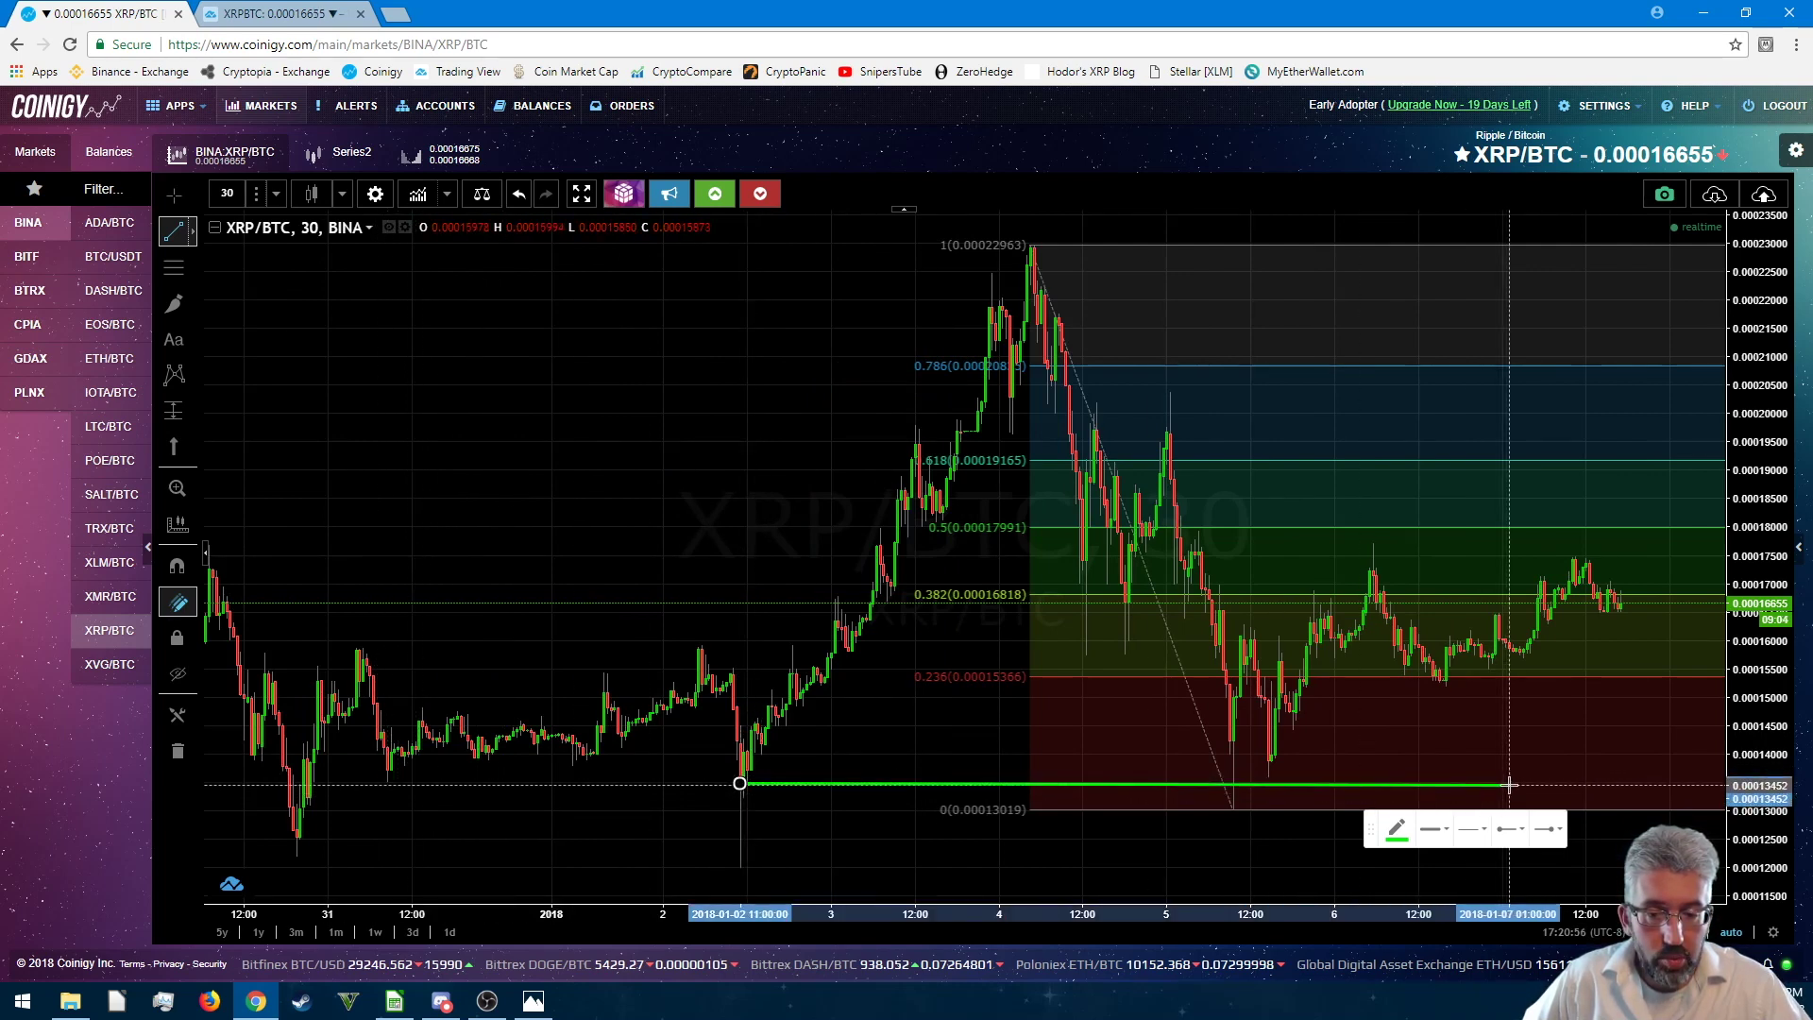
- Recolour the support line cyan and add a red line just below the 0 level
click(1397, 831)
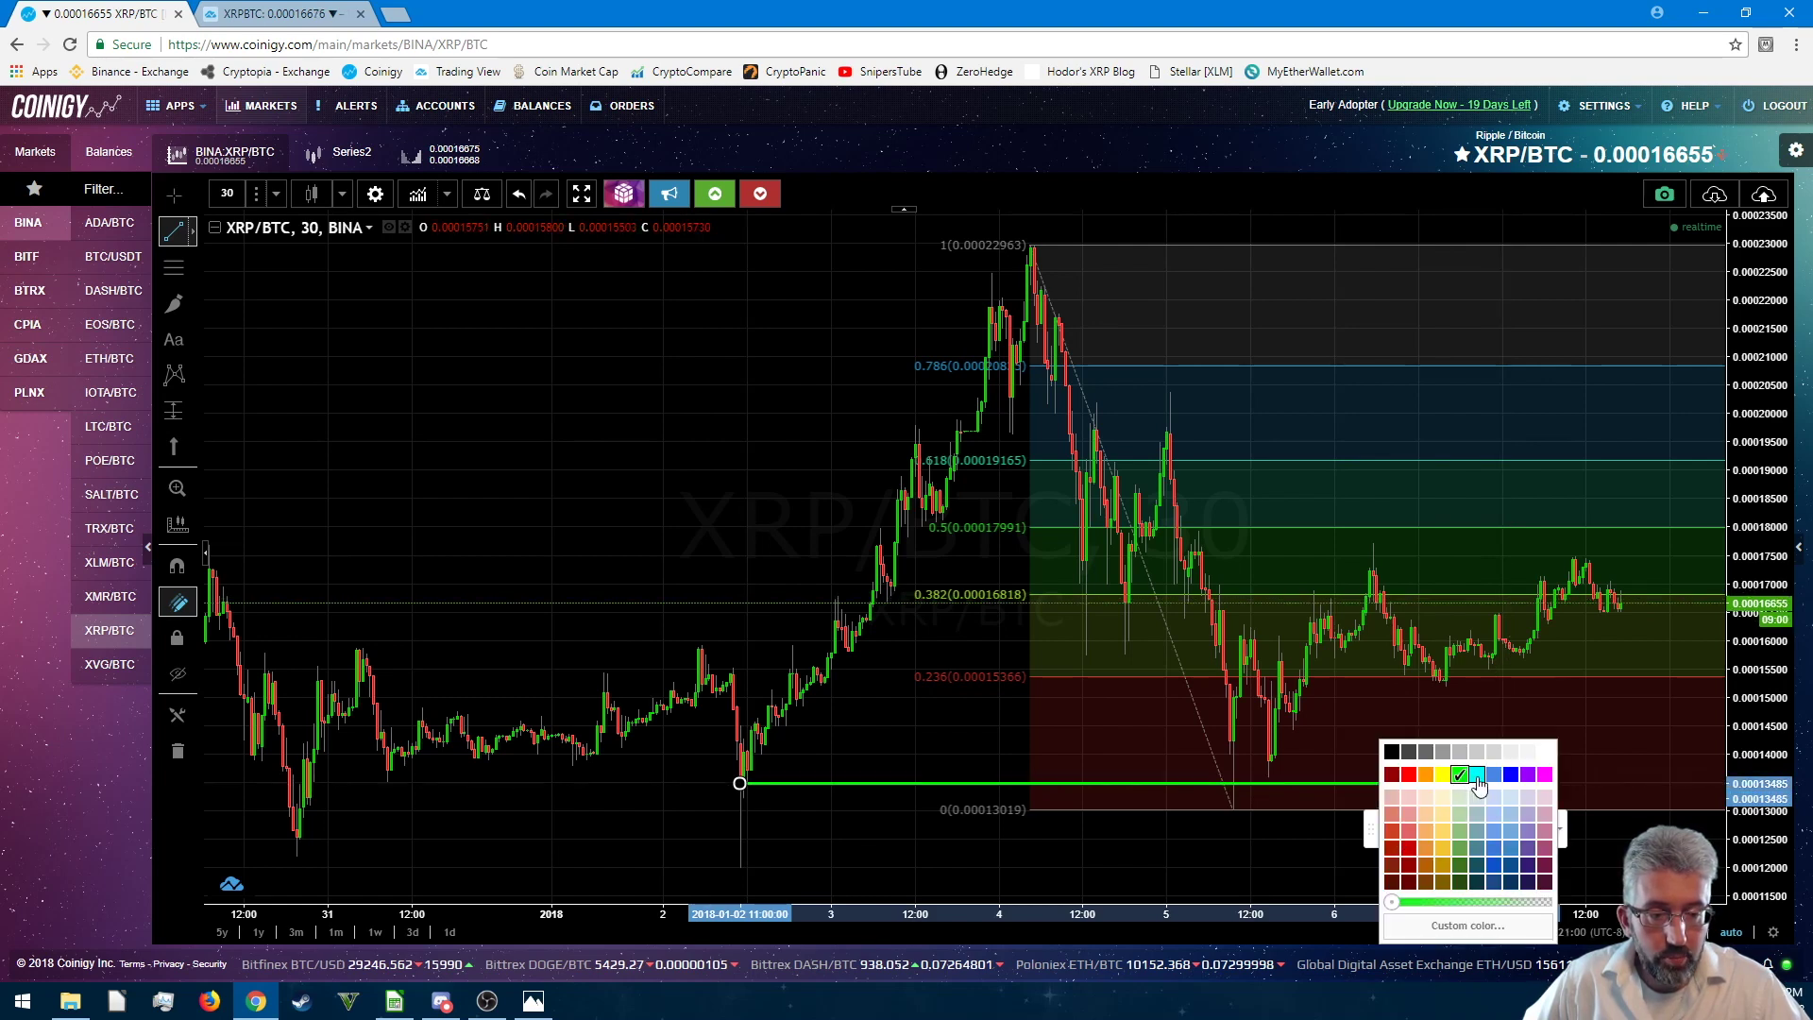
click(1477, 775)
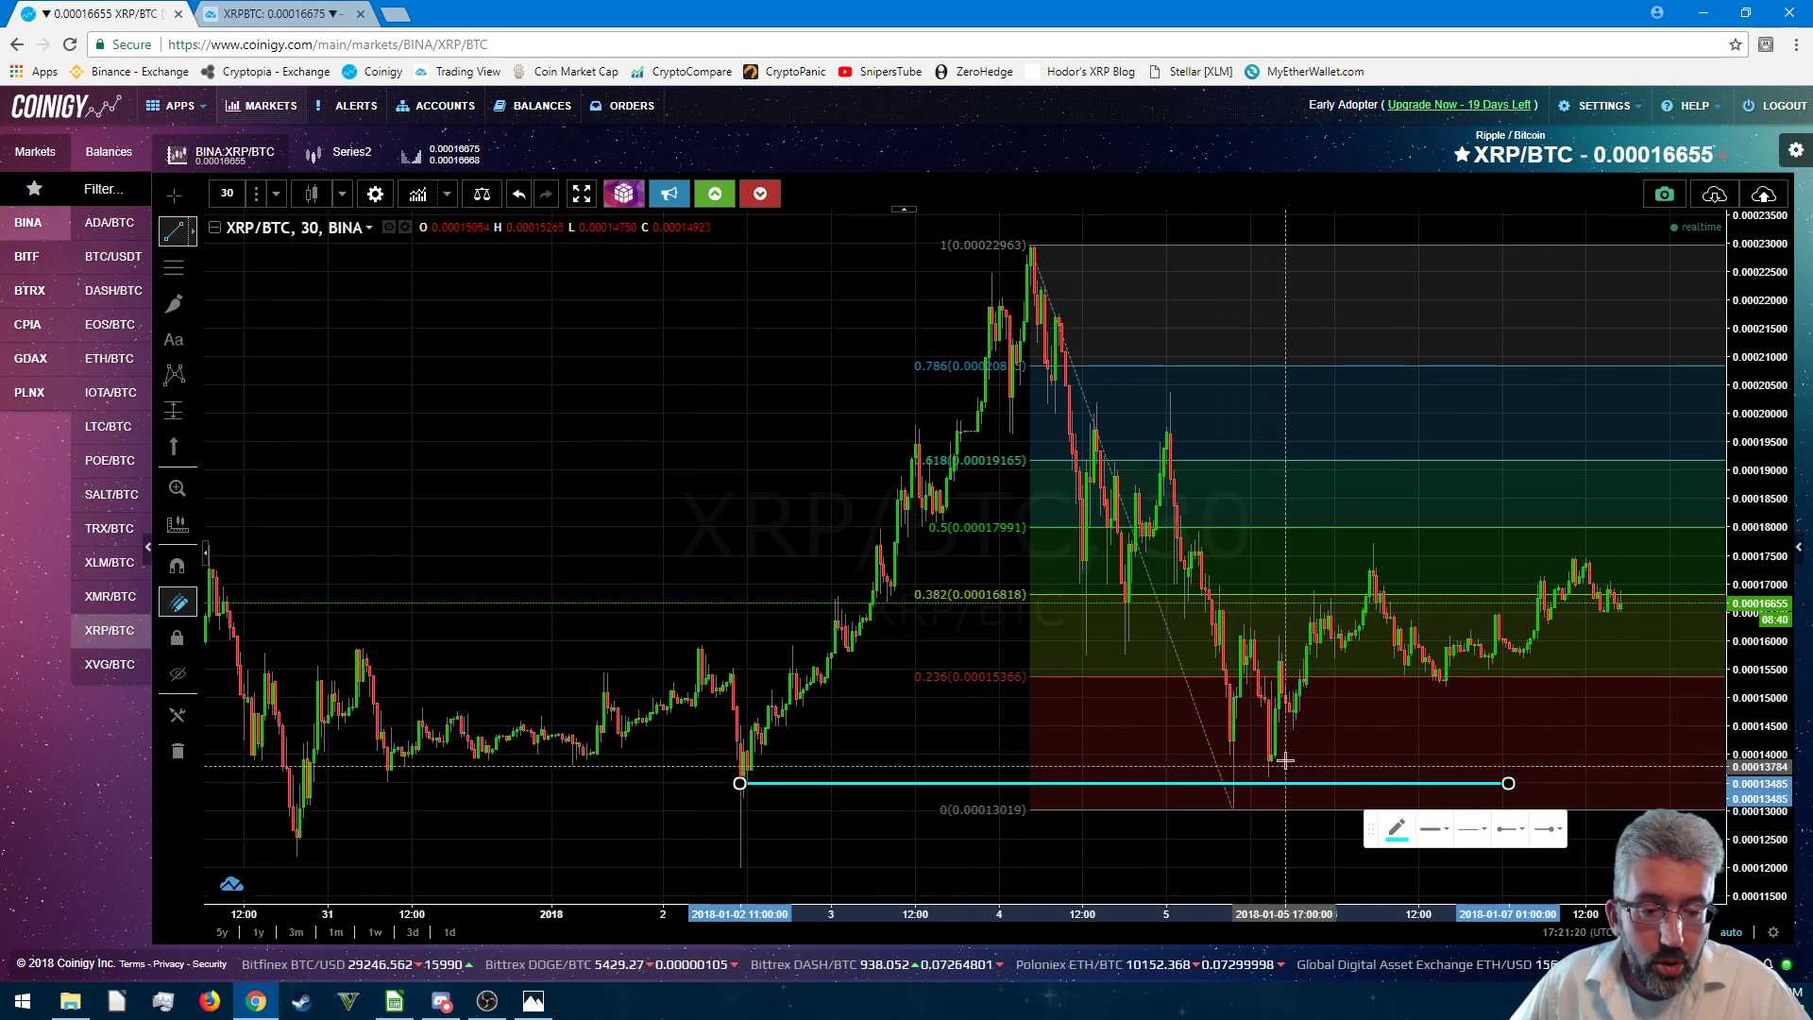
click(1207, 822)
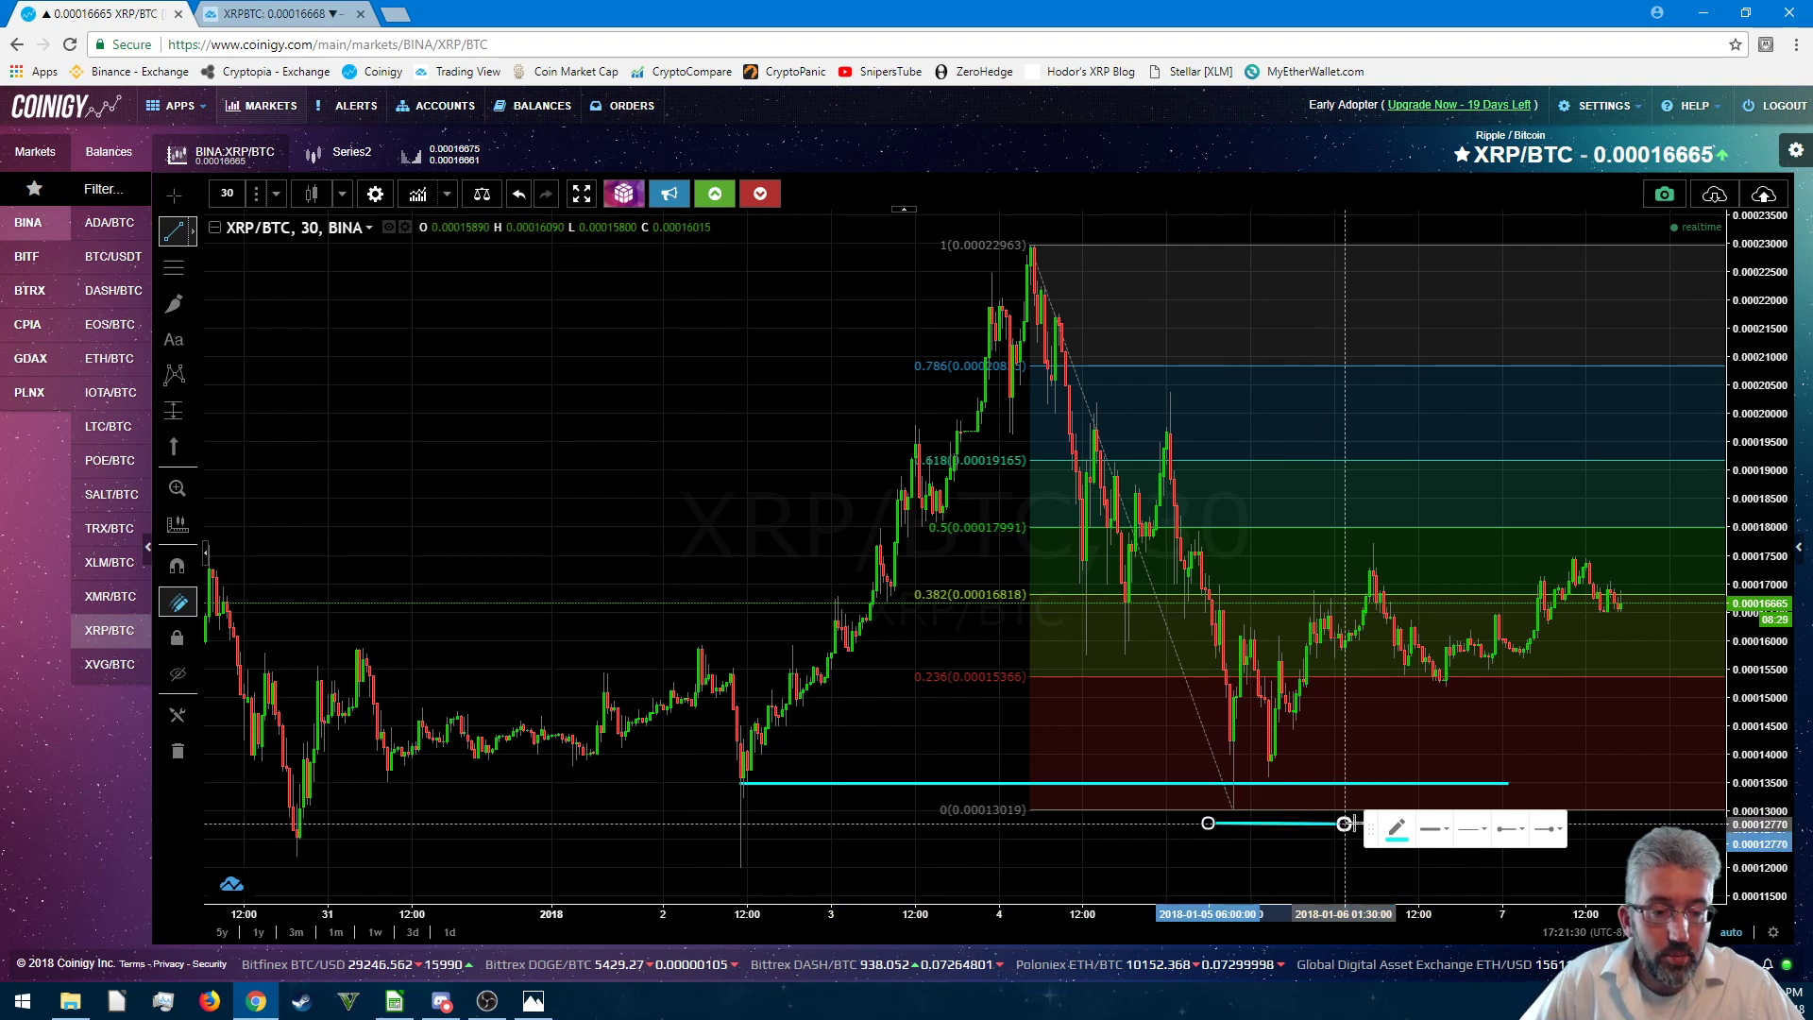
click(1397, 831)
click(1412, 775)
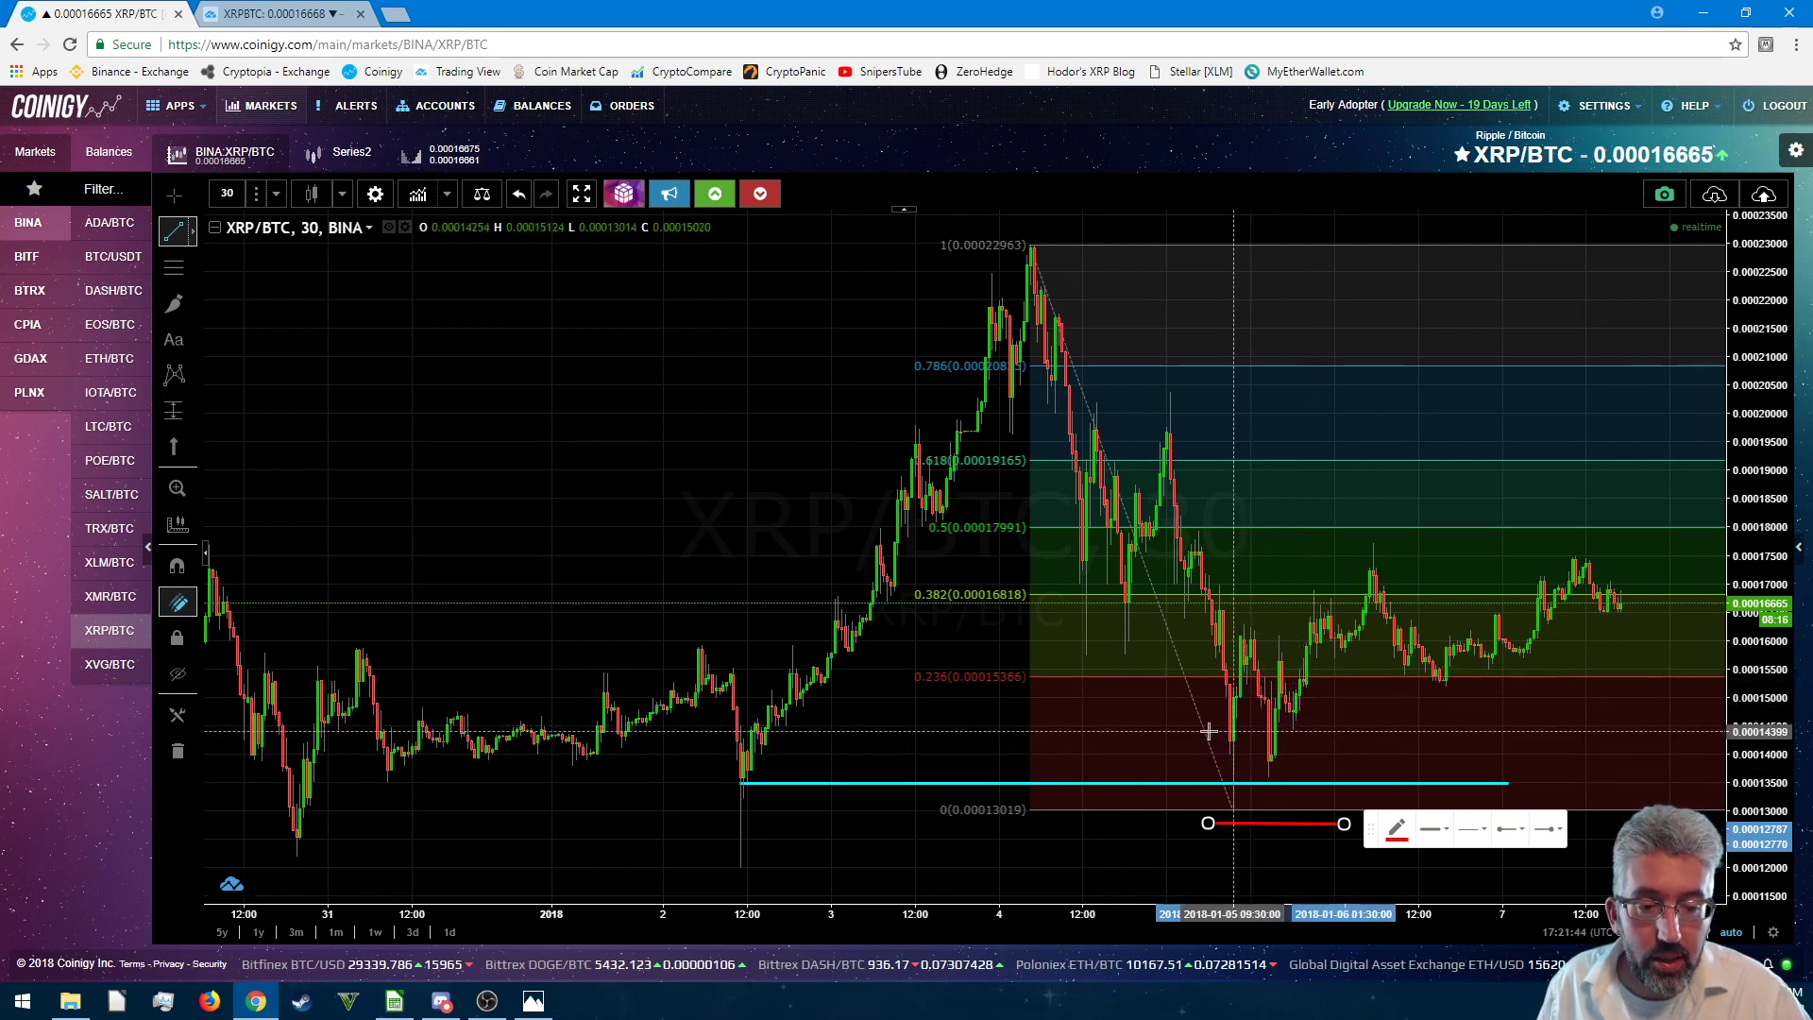
- Add a short green line at the recent higher low, then switch to the XMR/BTC market
click(1253, 726)
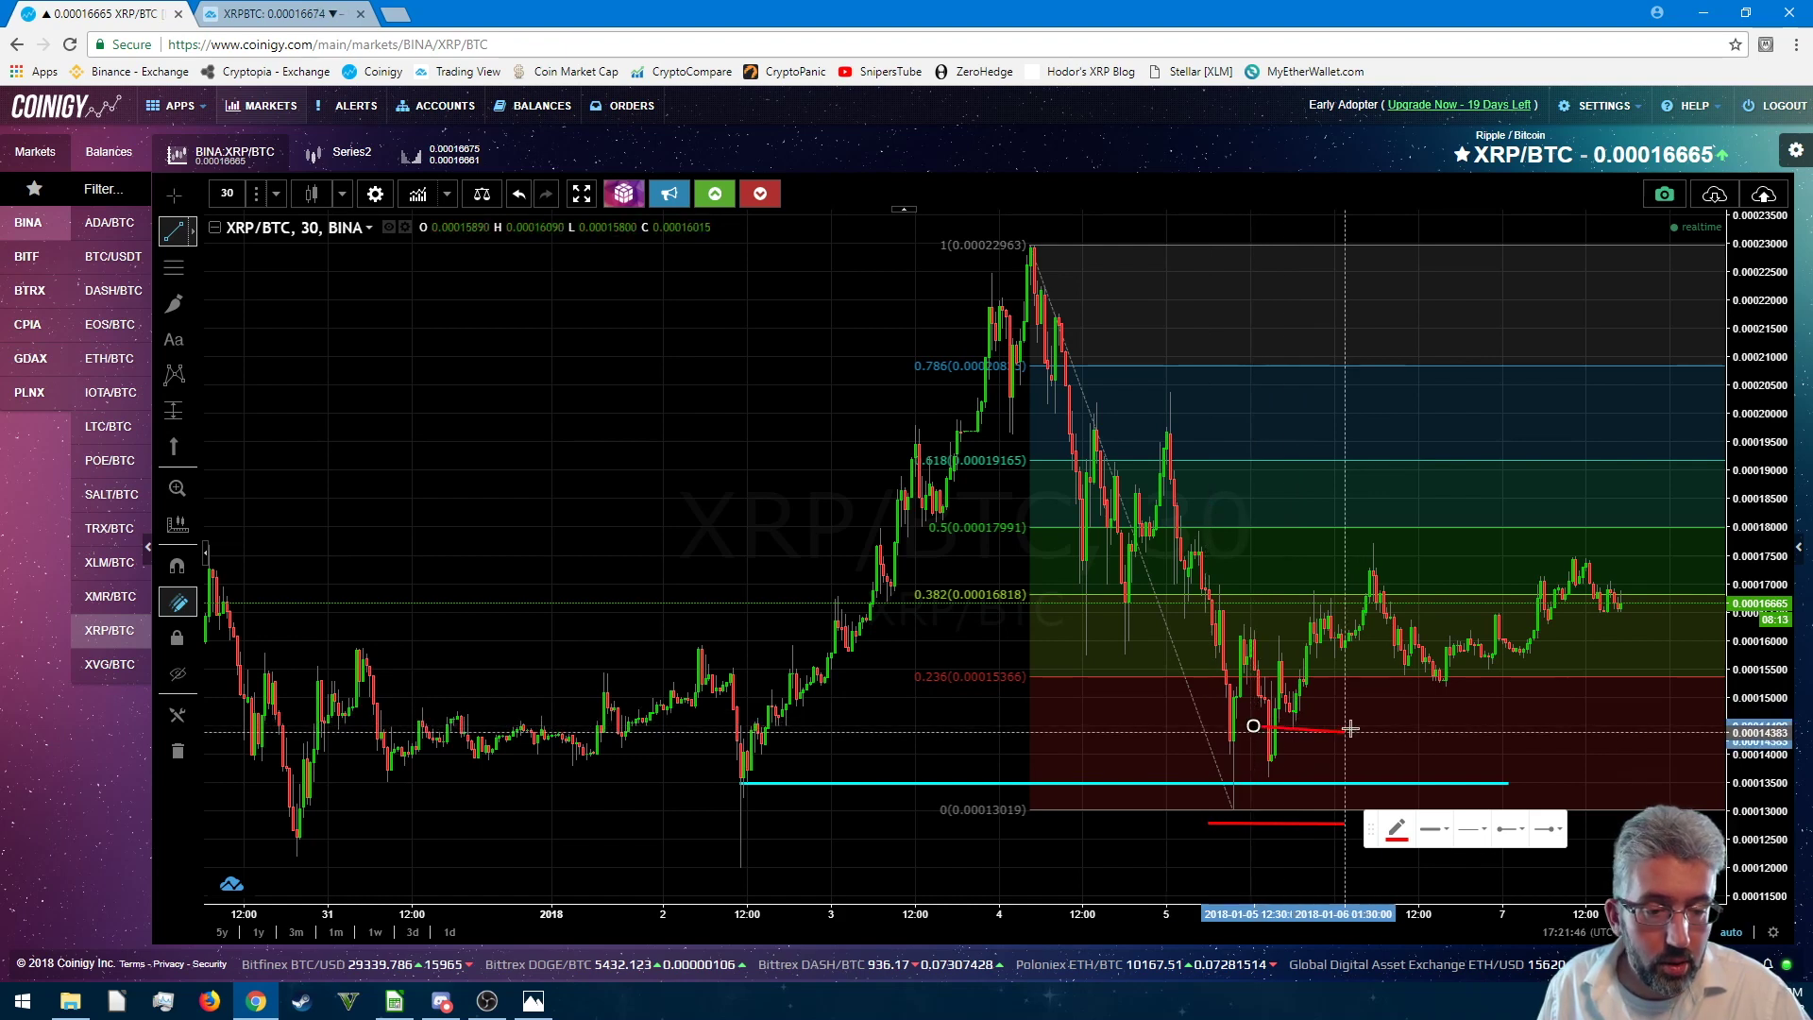
click(1350, 727)
click(1396, 829)
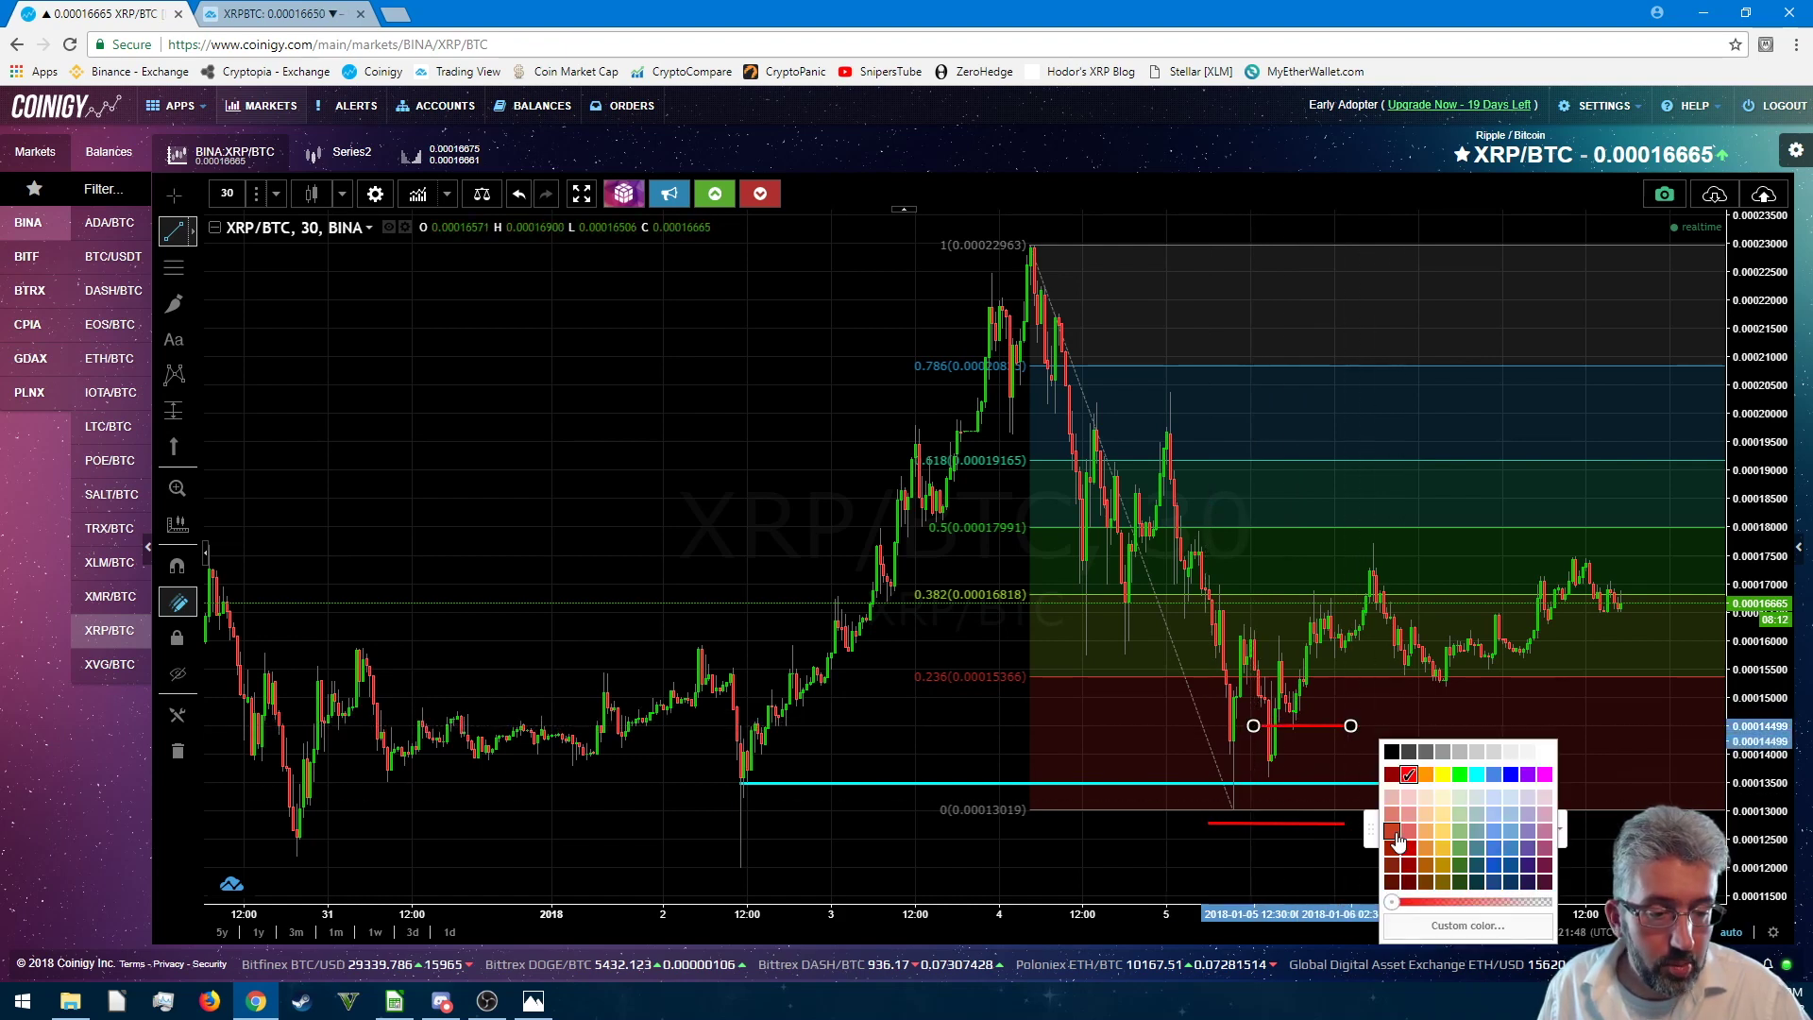
click(1460, 775)
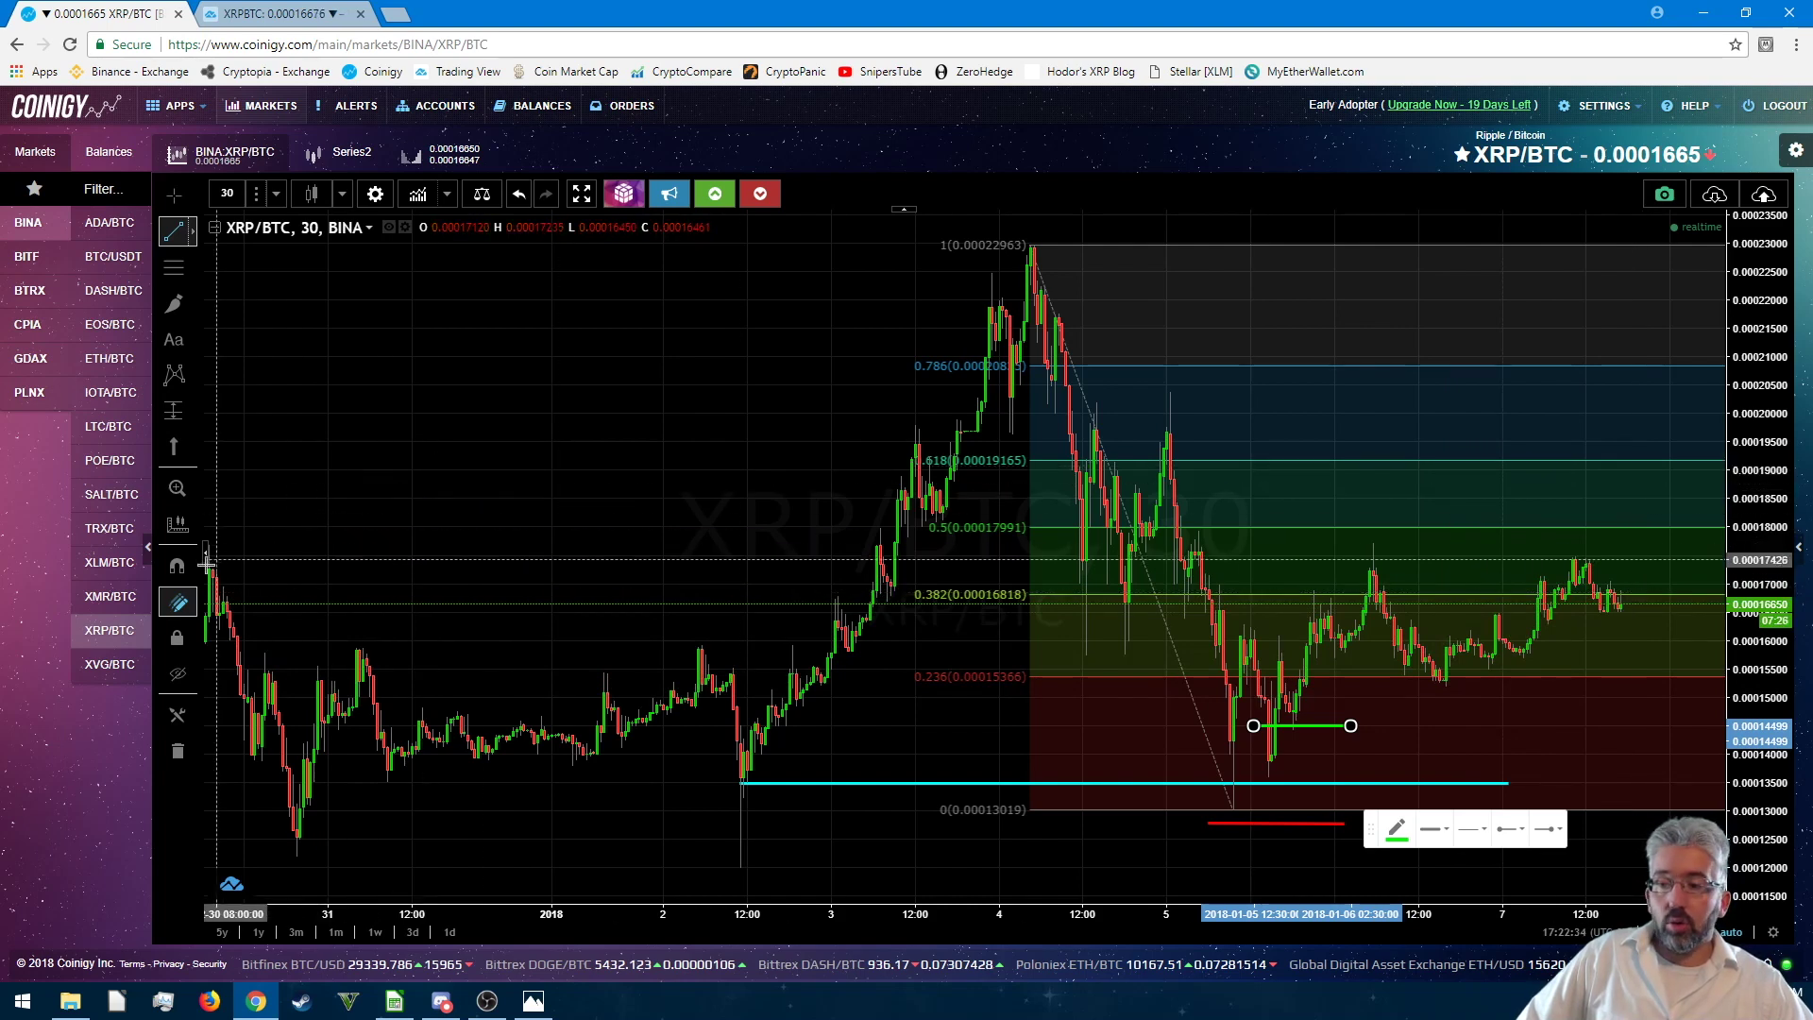
click(102, 605)
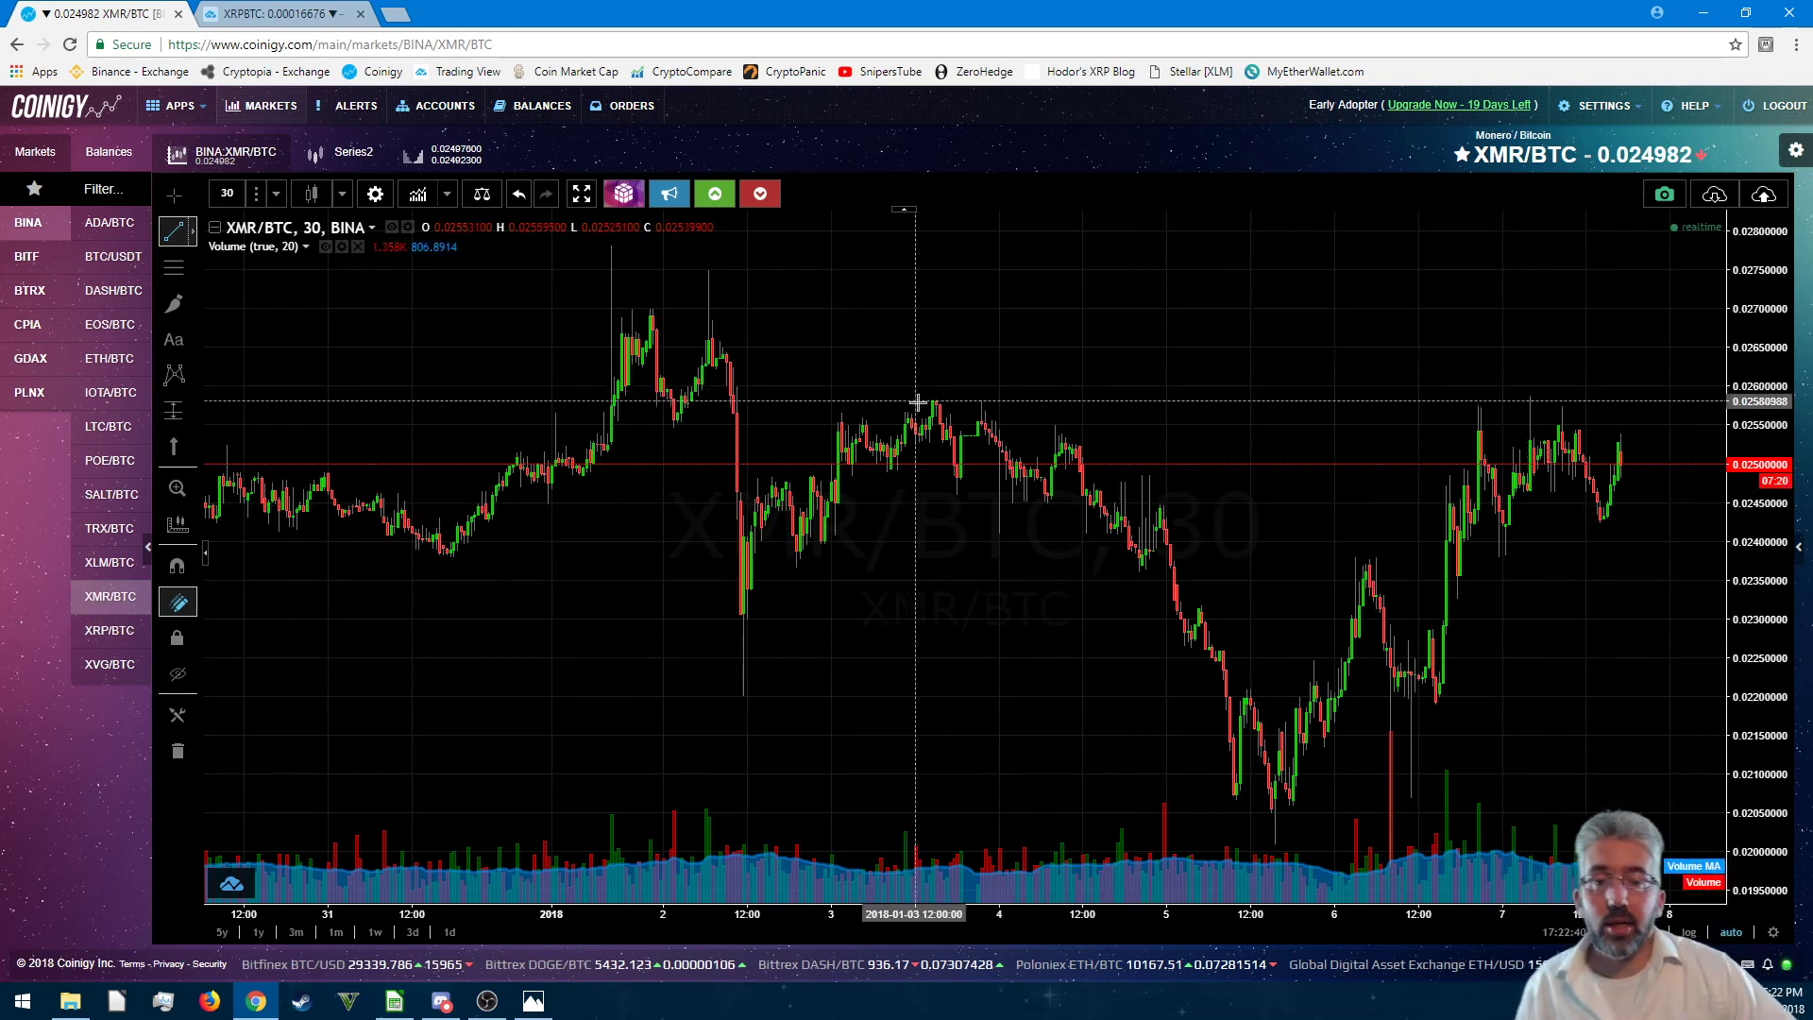
- Draw a Fib retracement on XMR/BTC from the 0.02583424 Jan 3 peak down to the 0.02012248 low
click(174, 267)
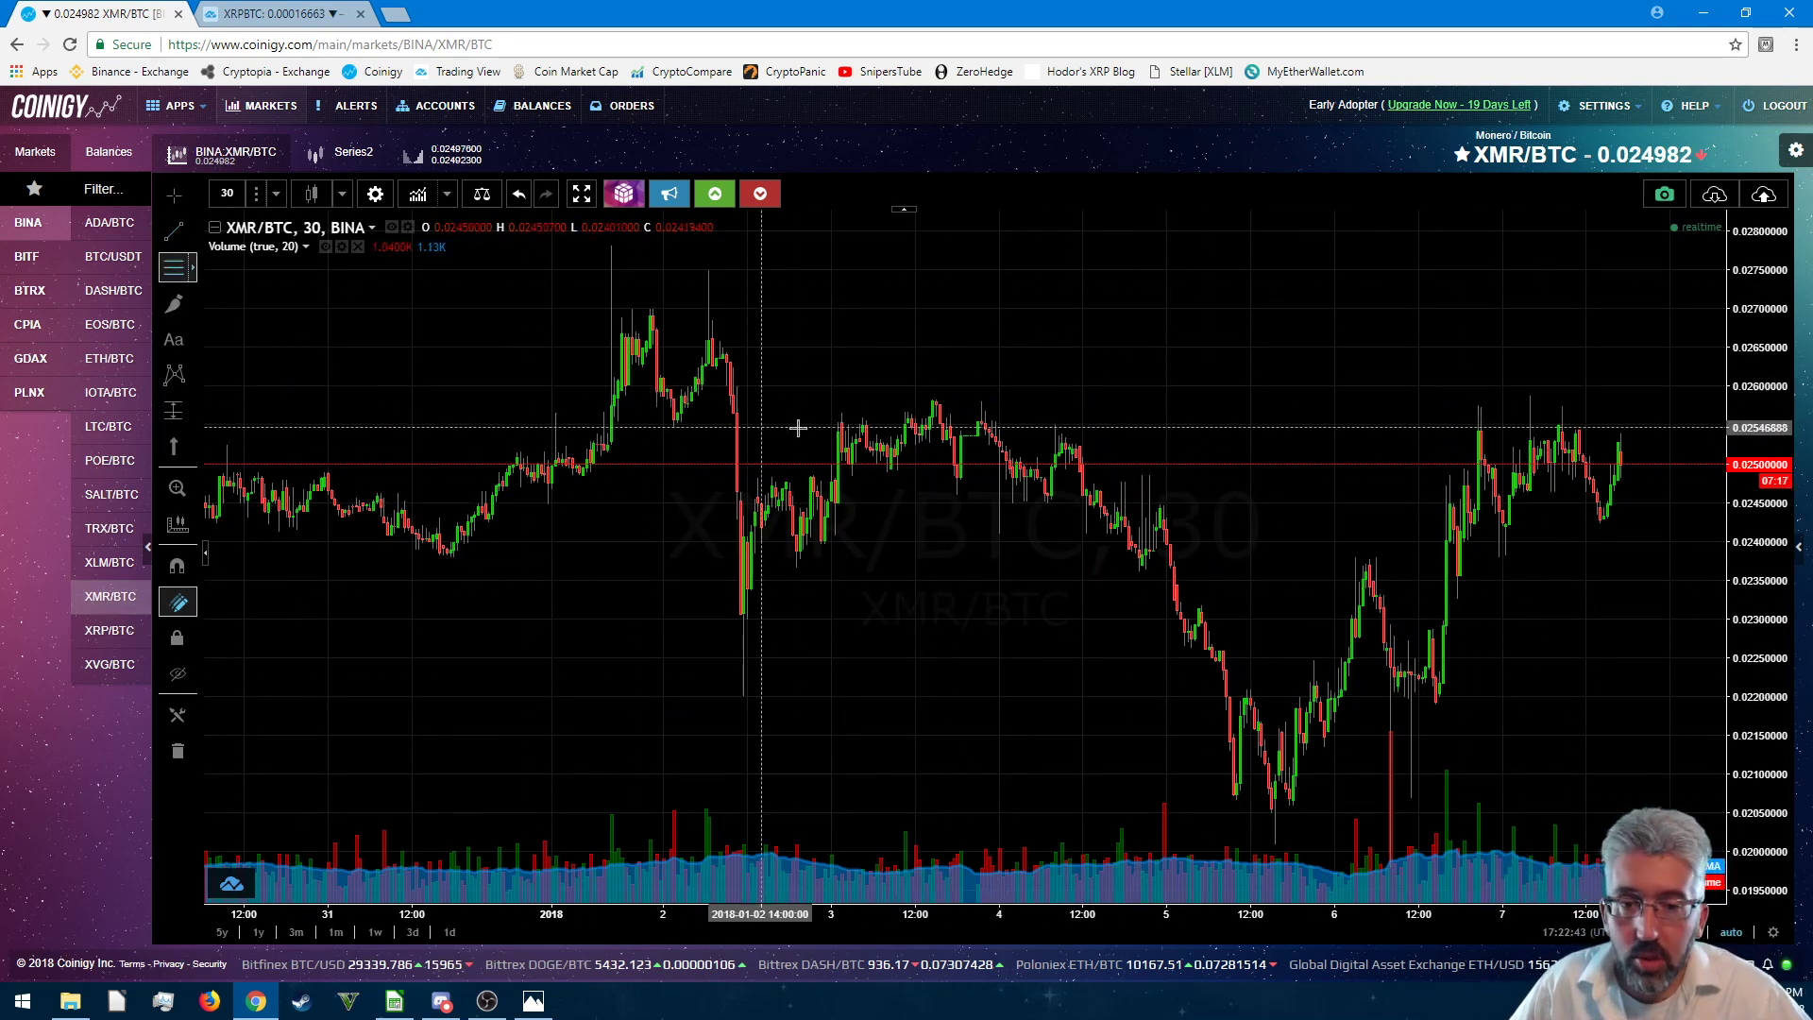
click(935, 399)
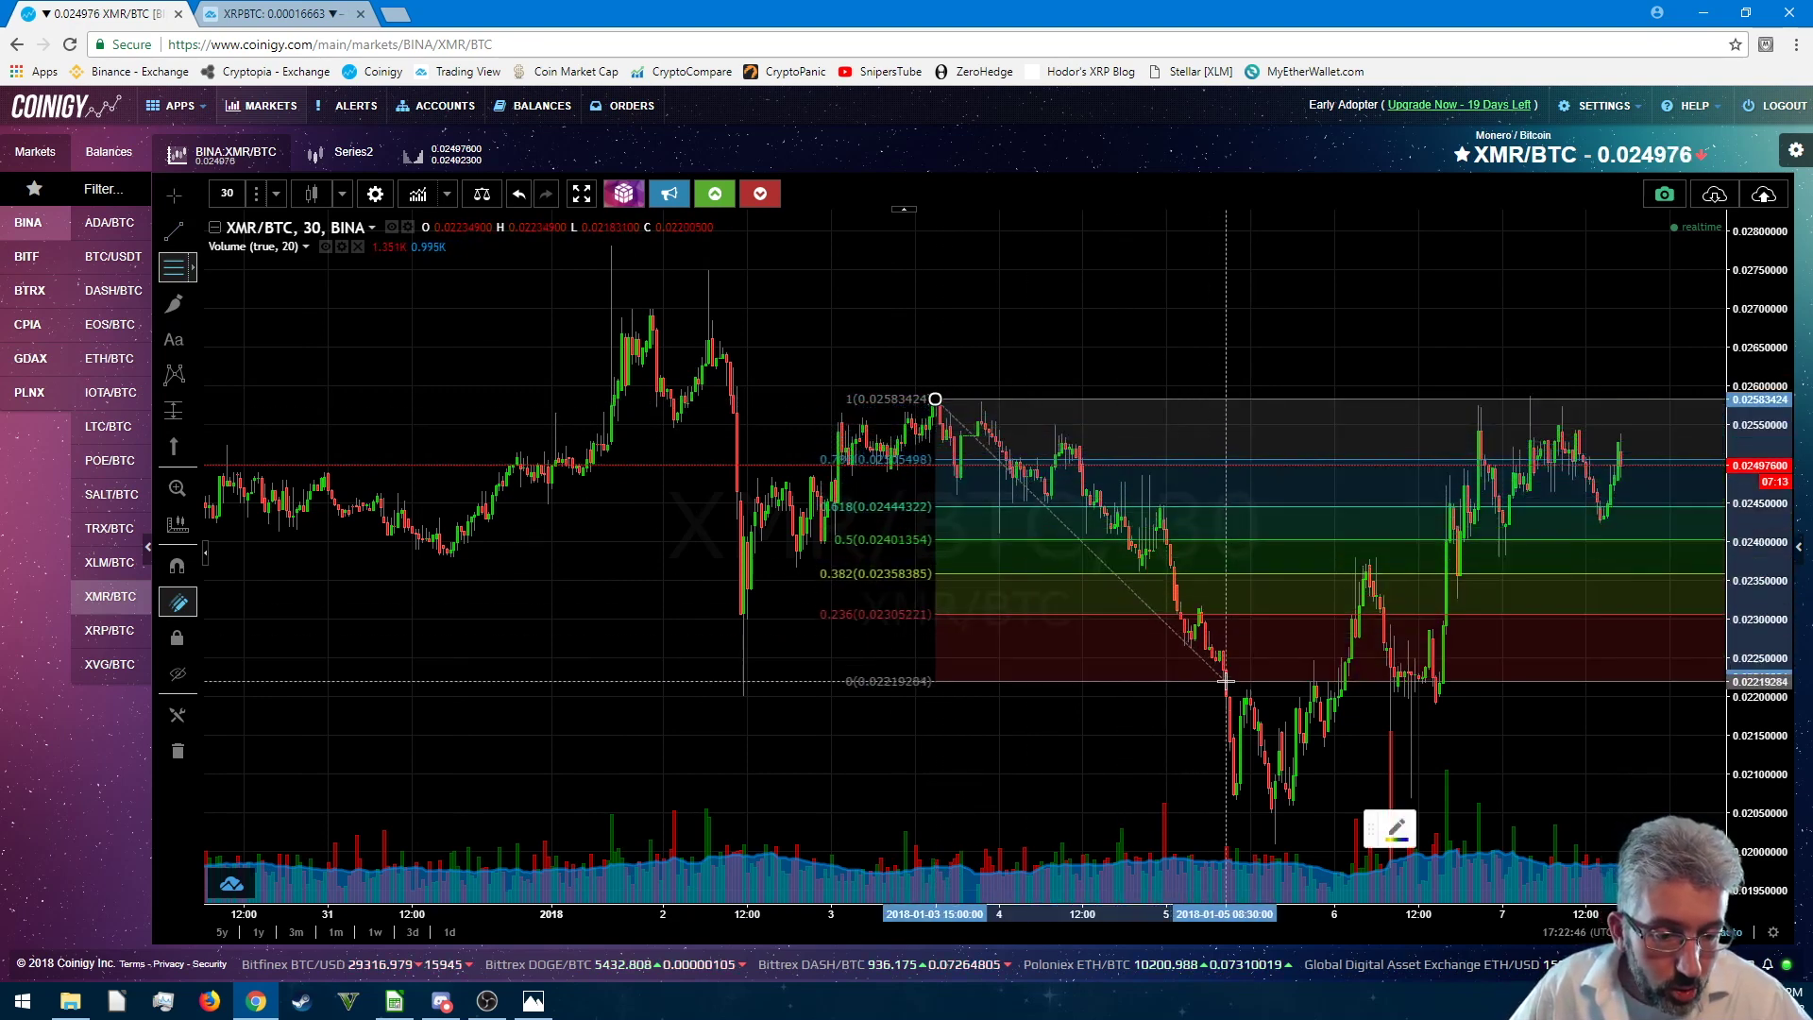
click(1274, 839)
drag(1275, 839, 1272, 839)
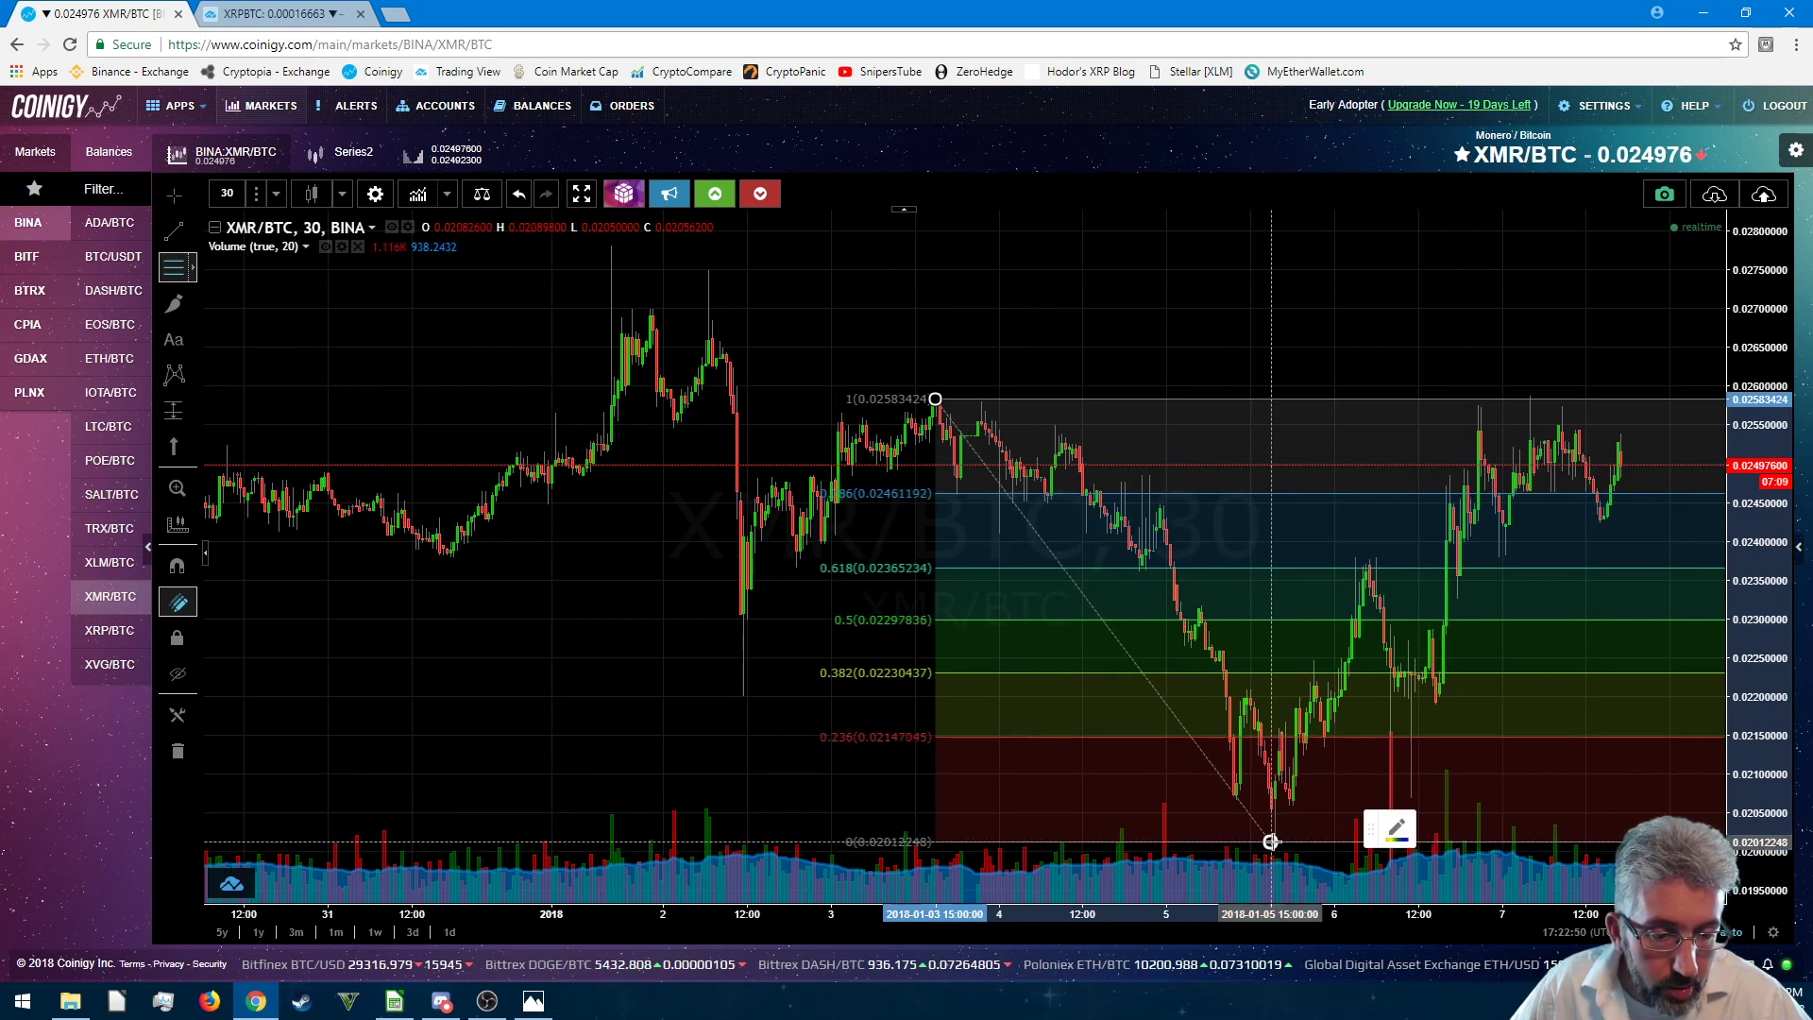
right_click(1369, 319)
click(1326, 364)
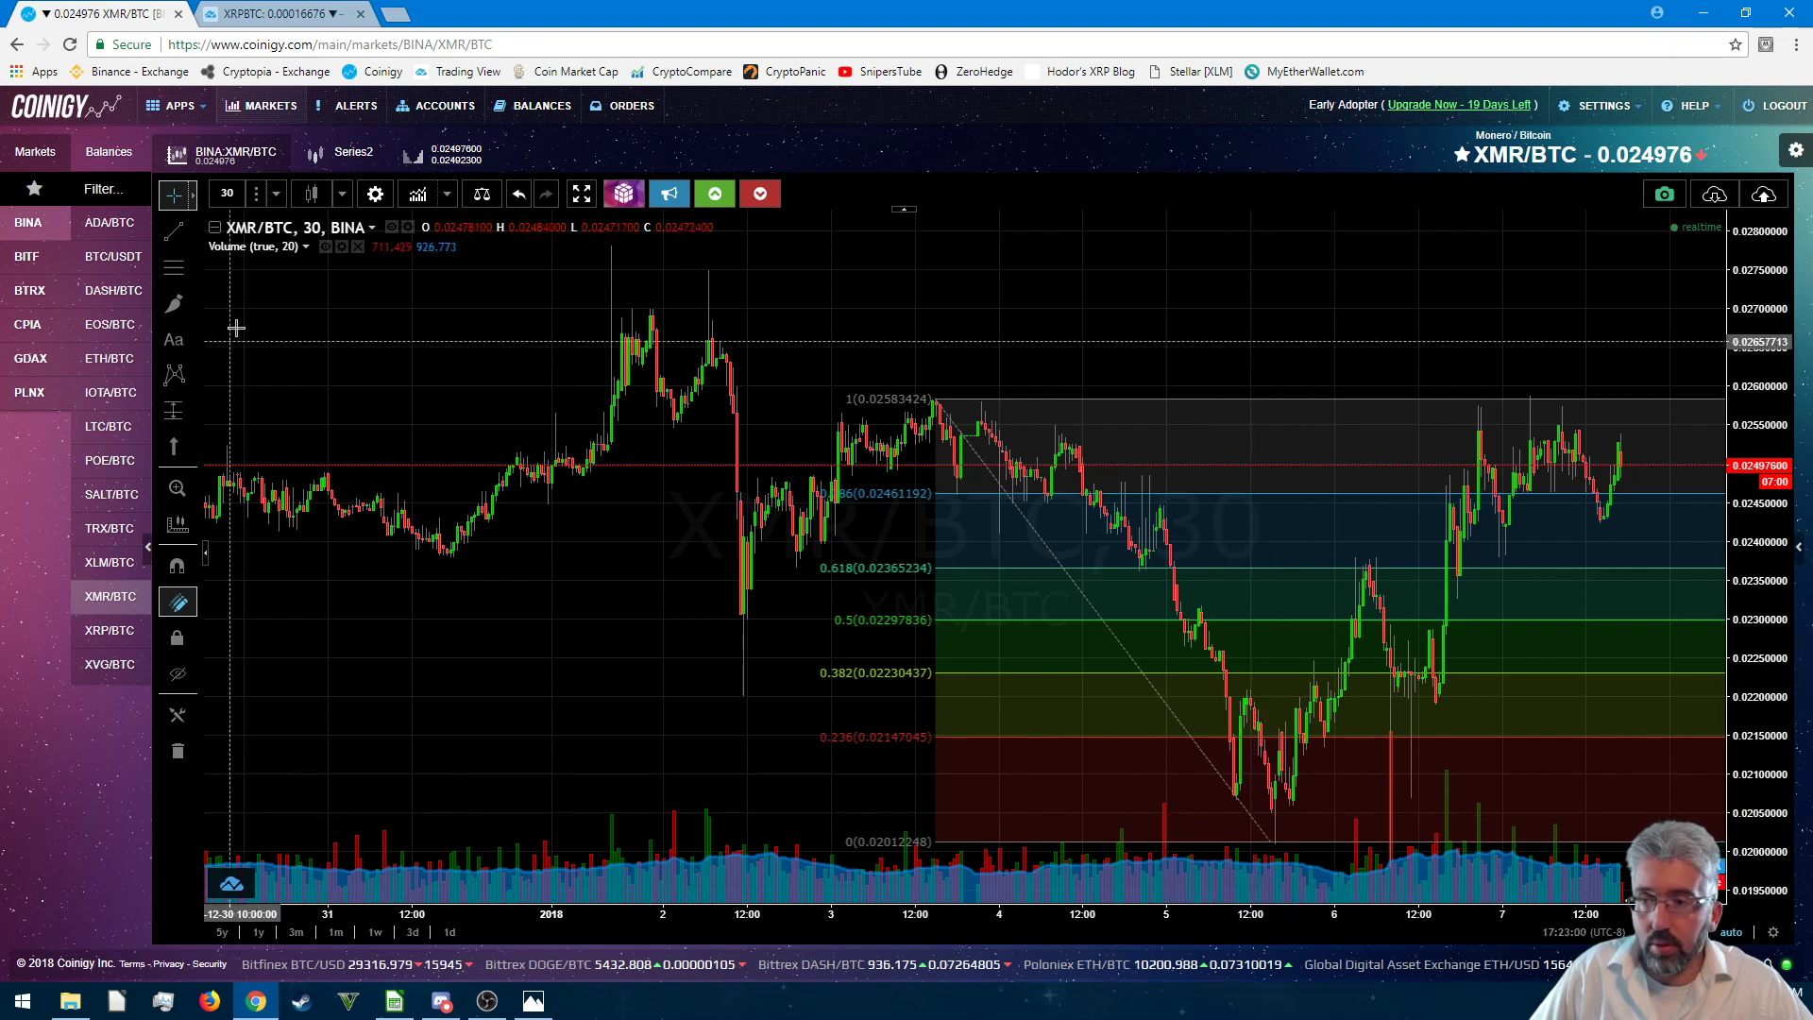
click(167, 236)
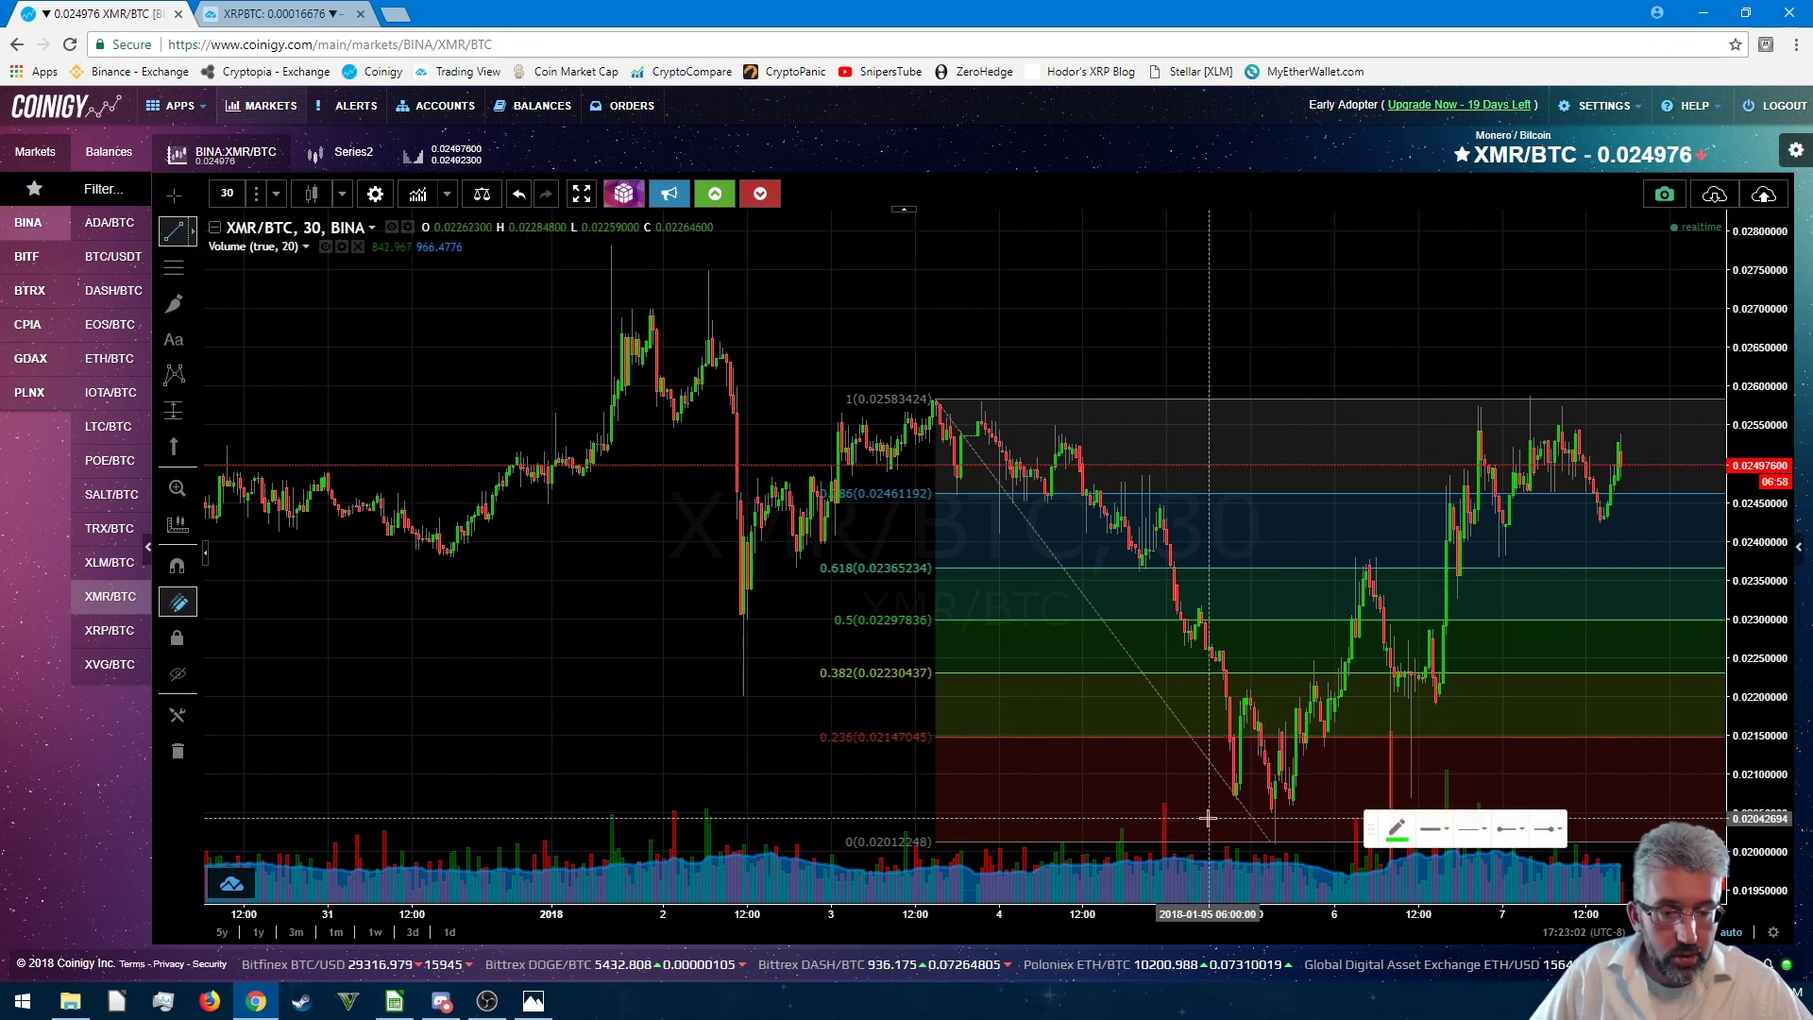
- Draw a cyan support line near 0.0205 at the Jan 5 low and copy it slightly higher
click(1207, 810)
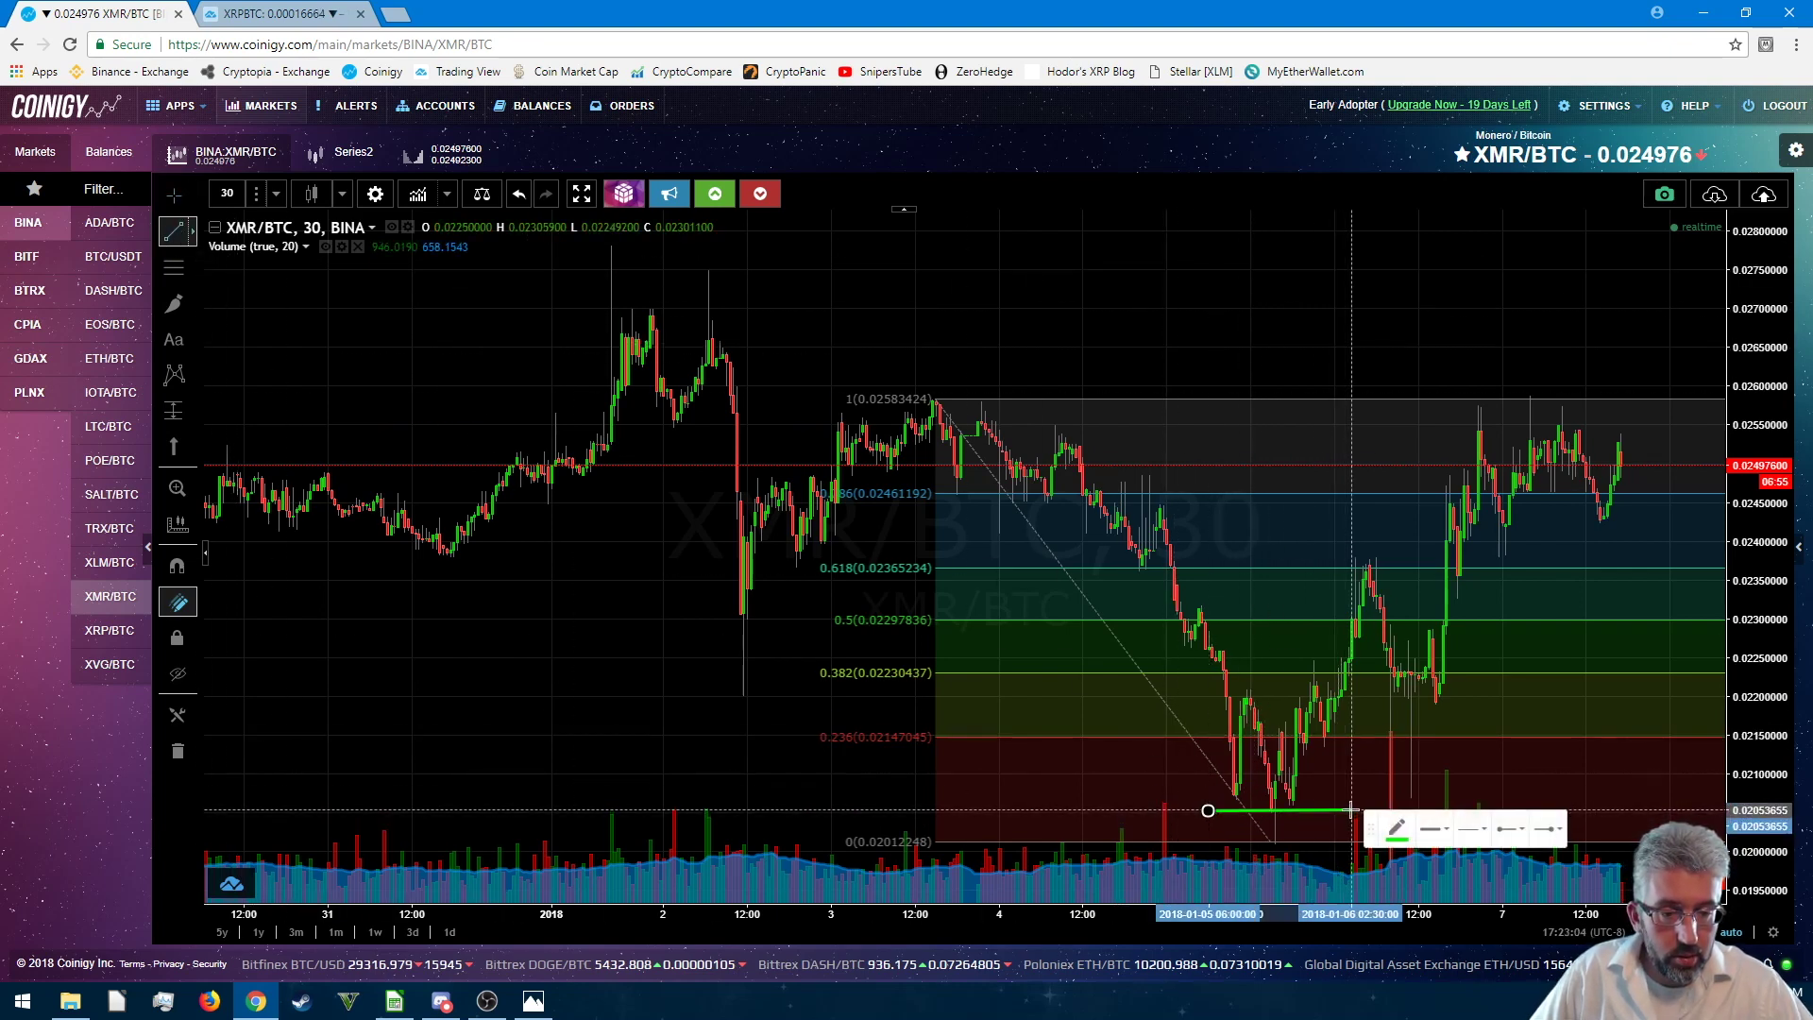
click(1351, 810)
click(1397, 828)
click(1475, 780)
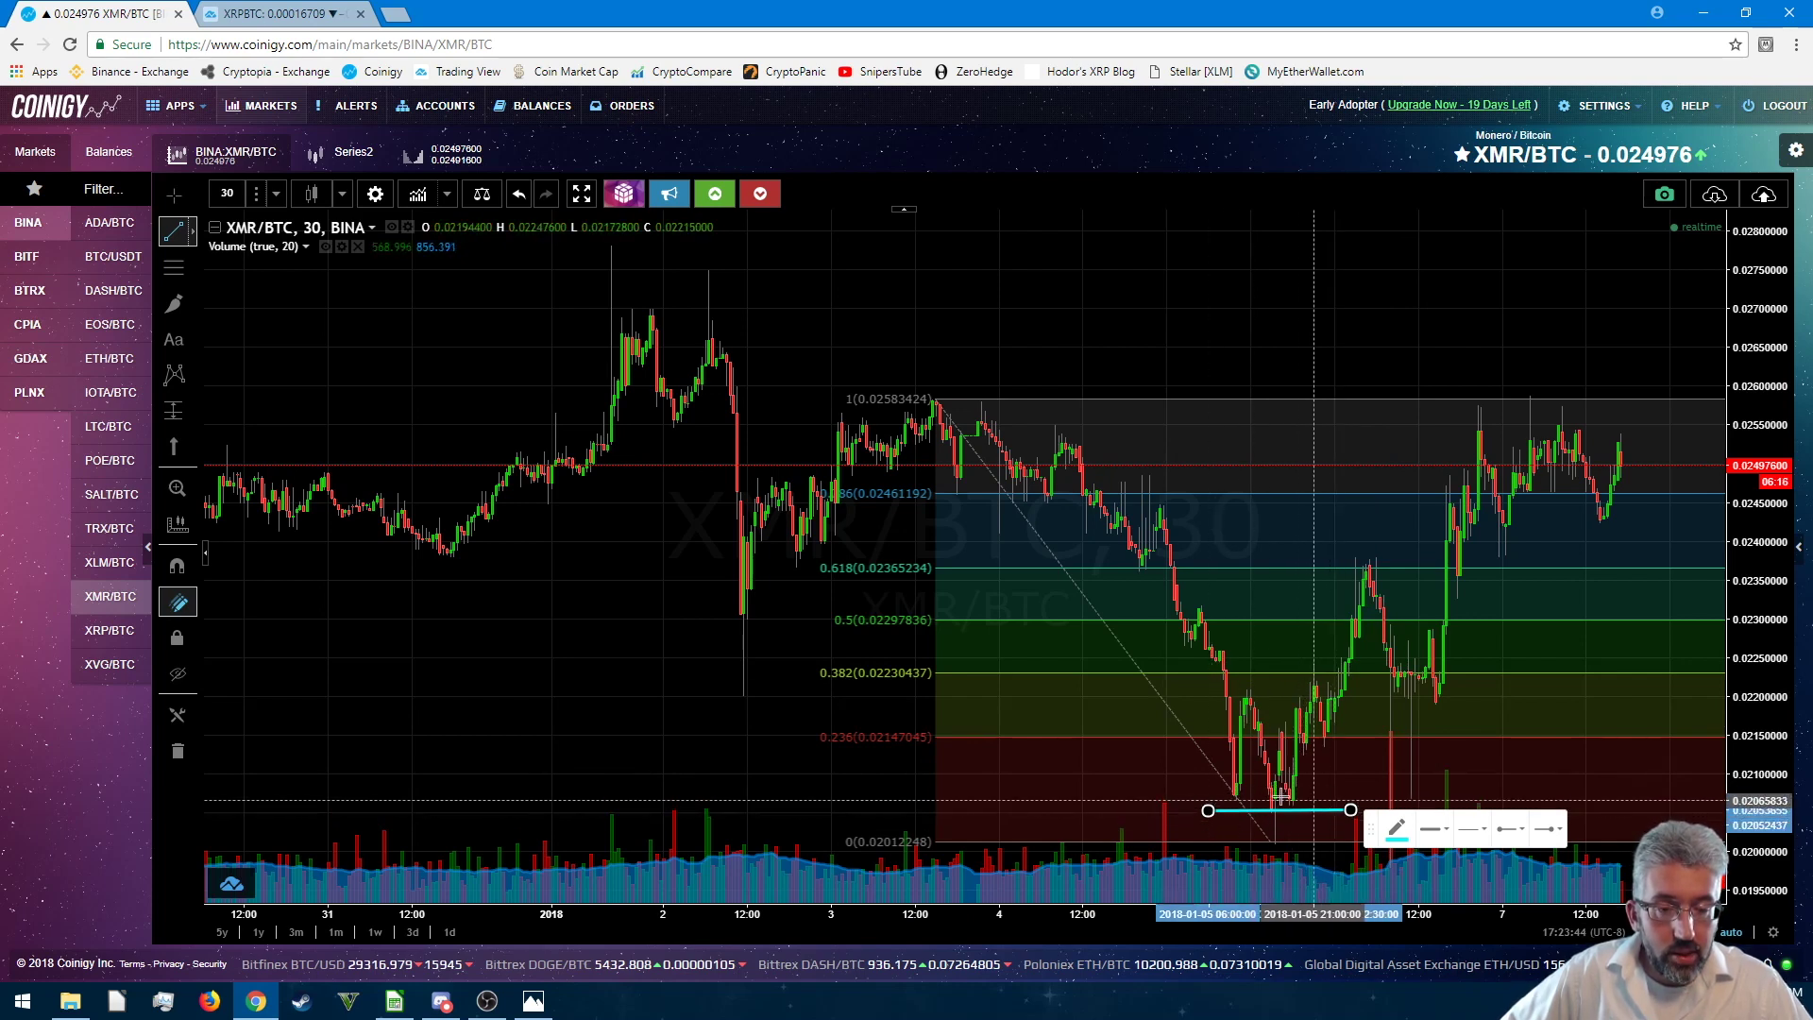
drag(1225, 810, 1232, 772)
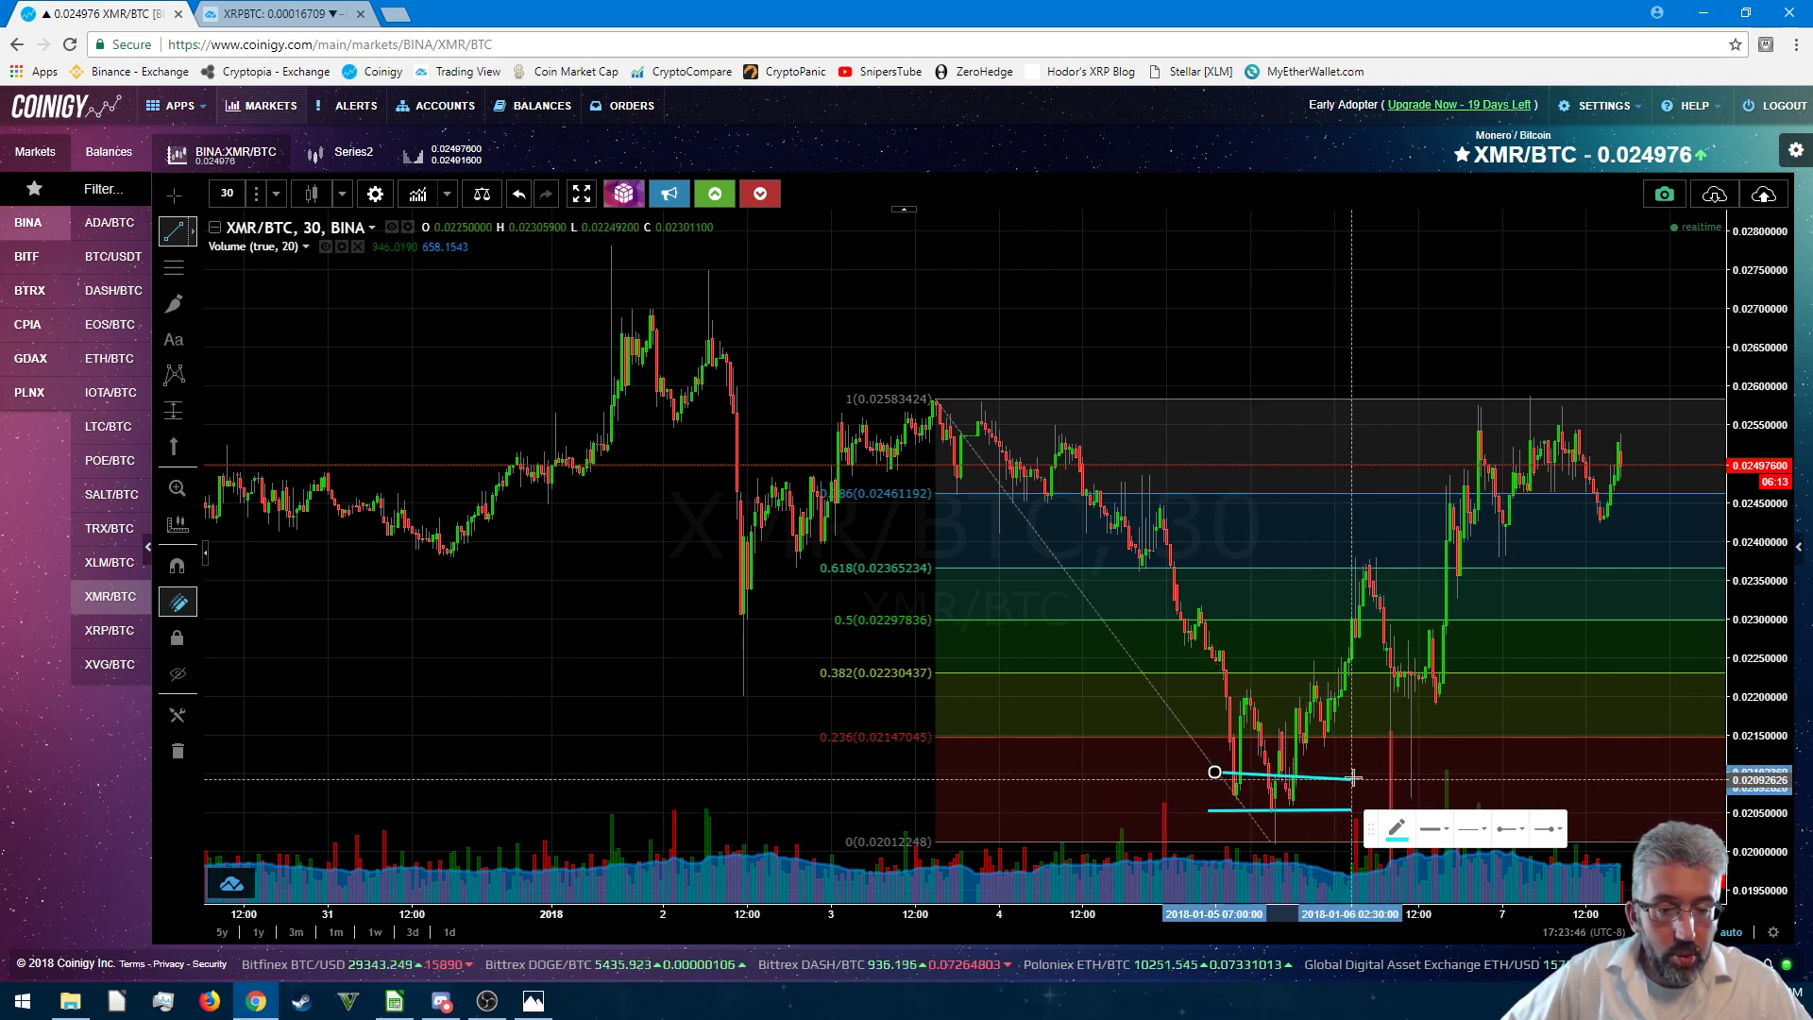
click(1396, 837)
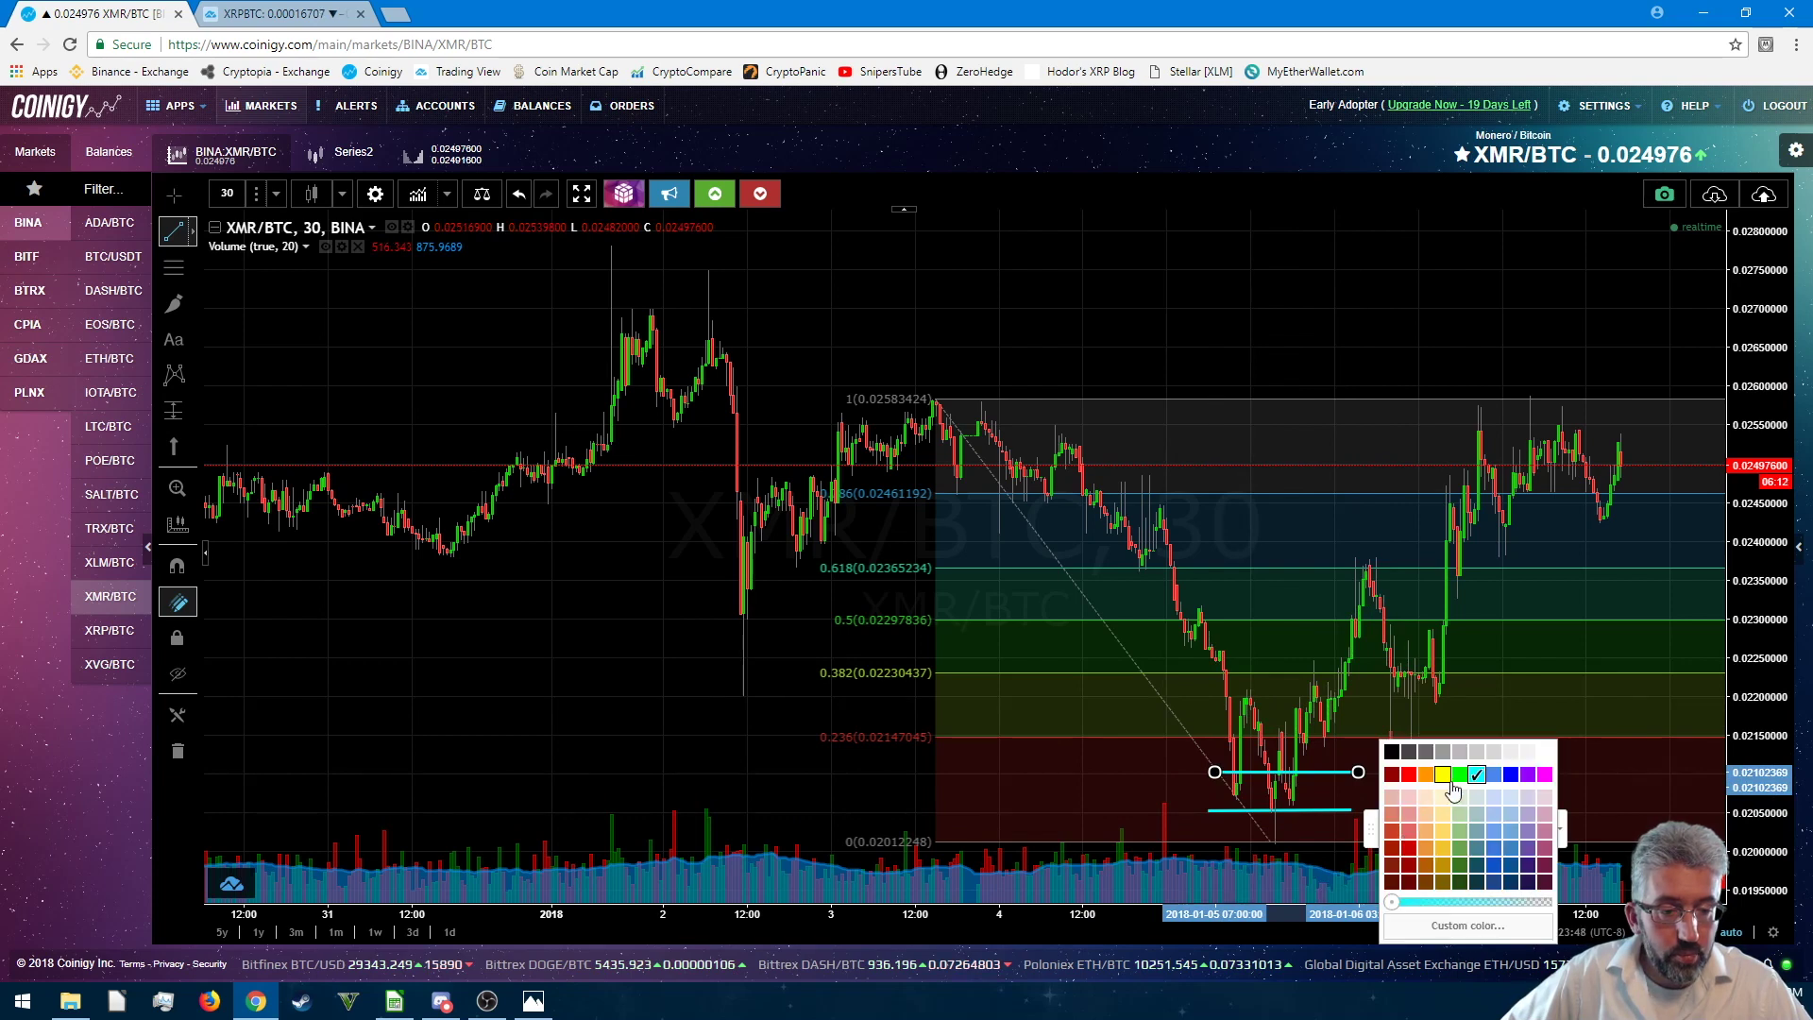
- Make the copied line green and add an orange line near the 0.382 level
click(1447, 786)
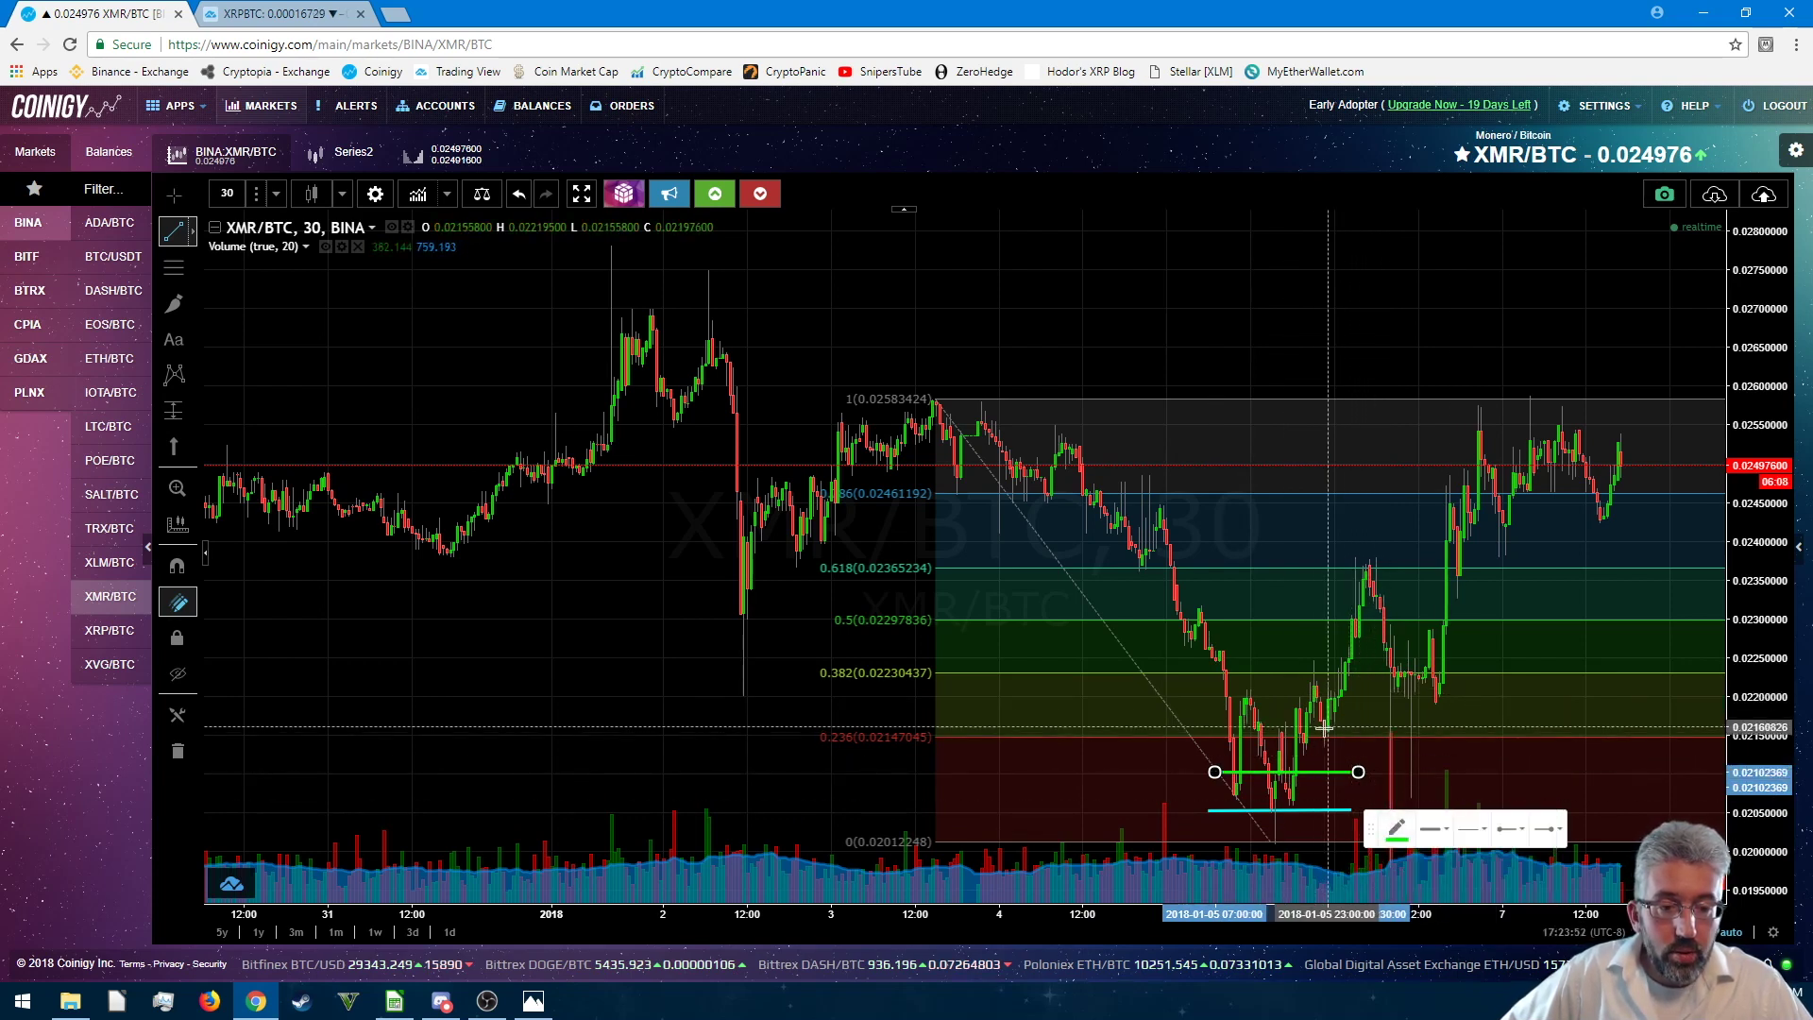
click(1303, 658)
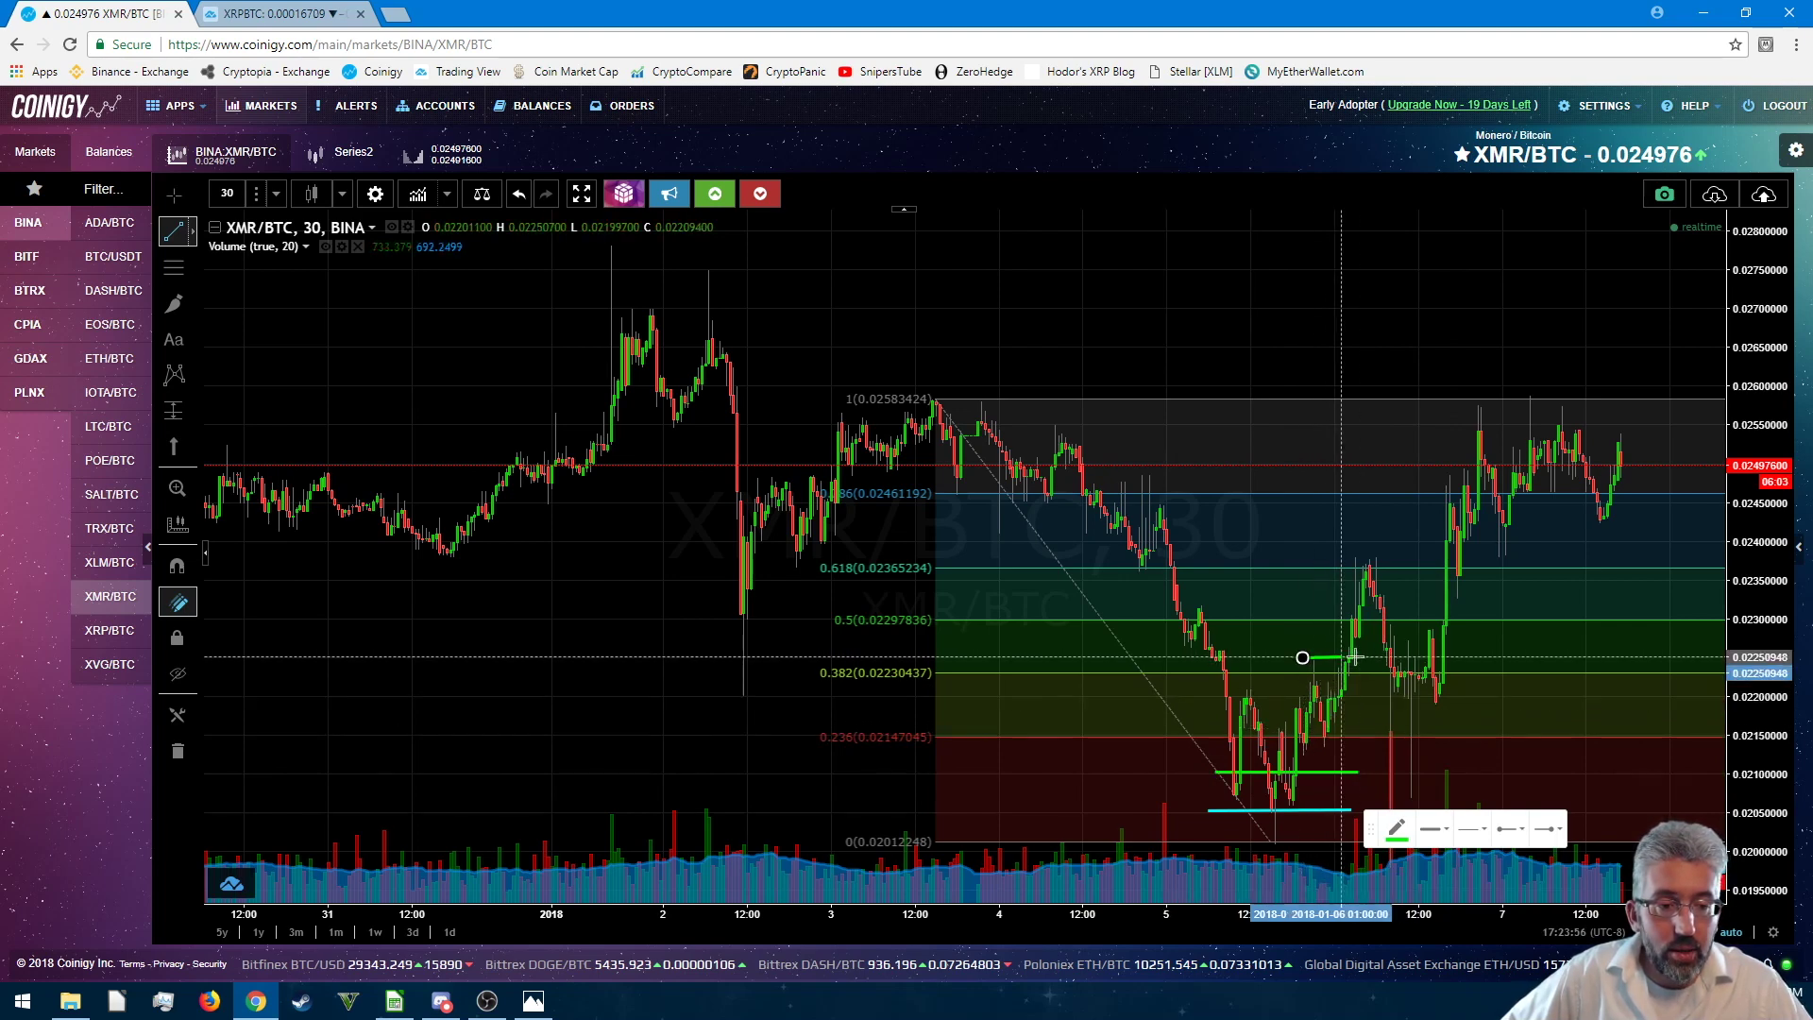
click(1386, 658)
click(1397, 828)
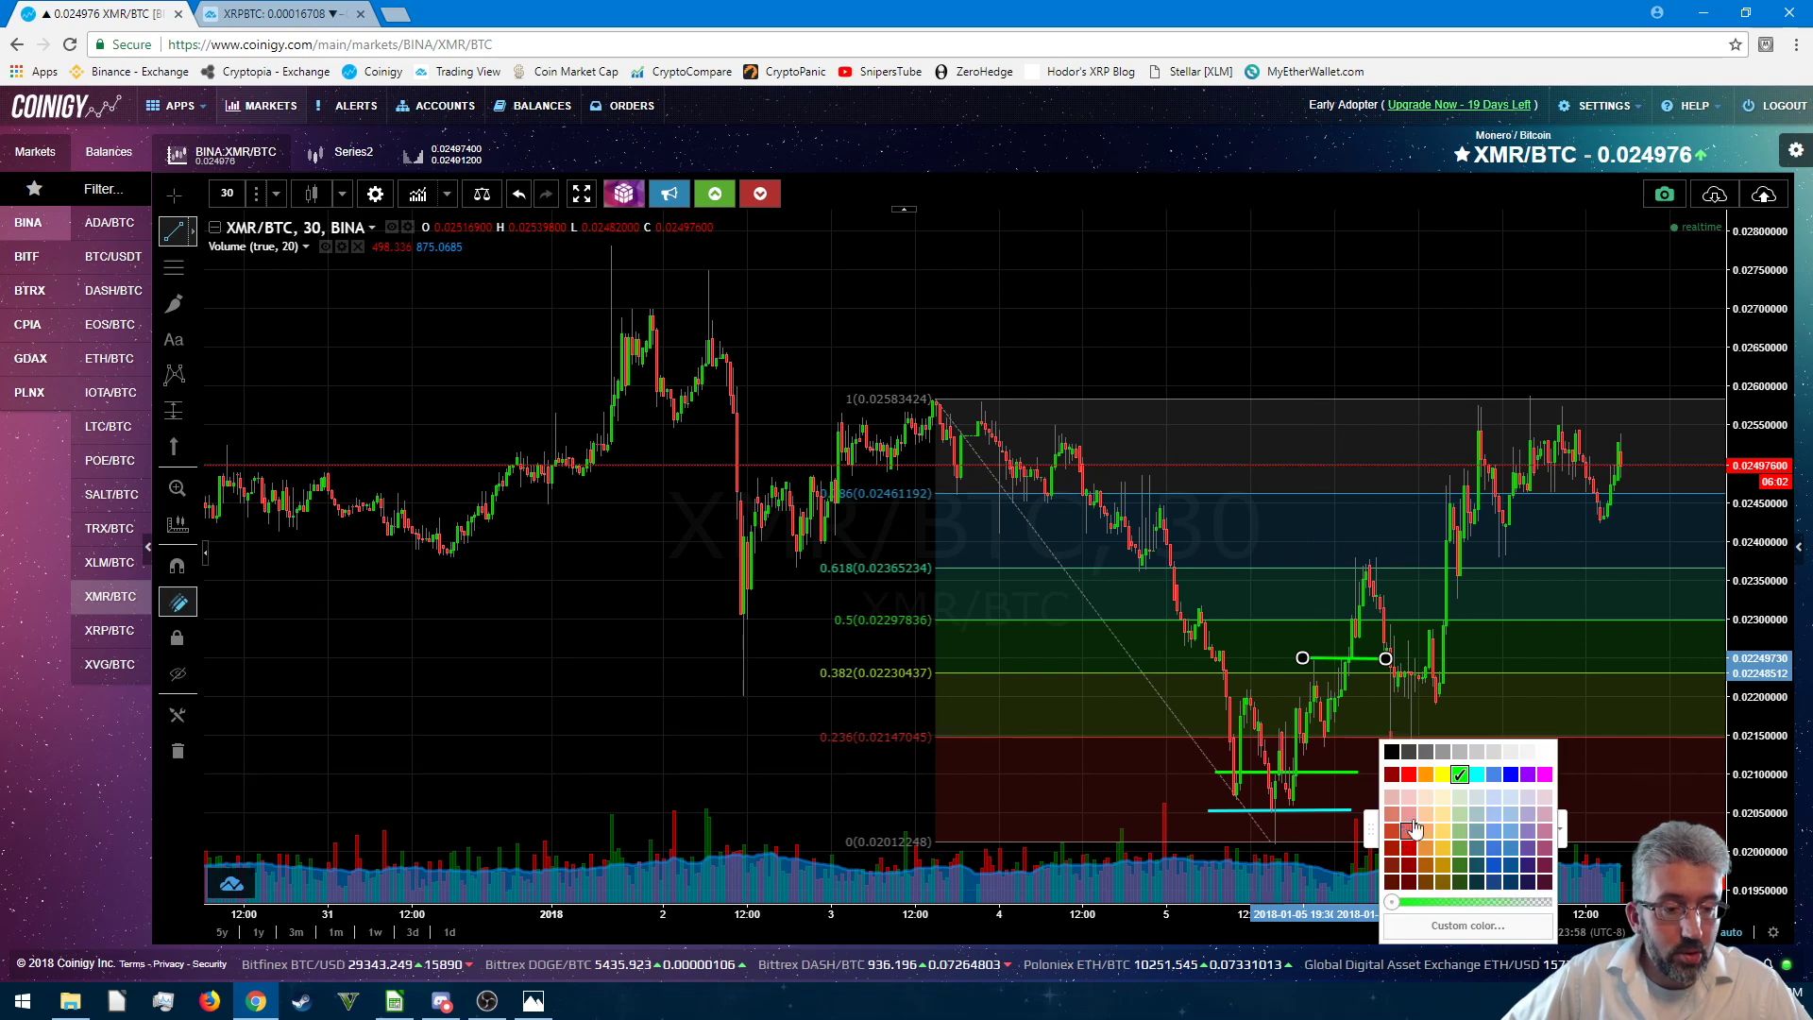
click(1426, 774)
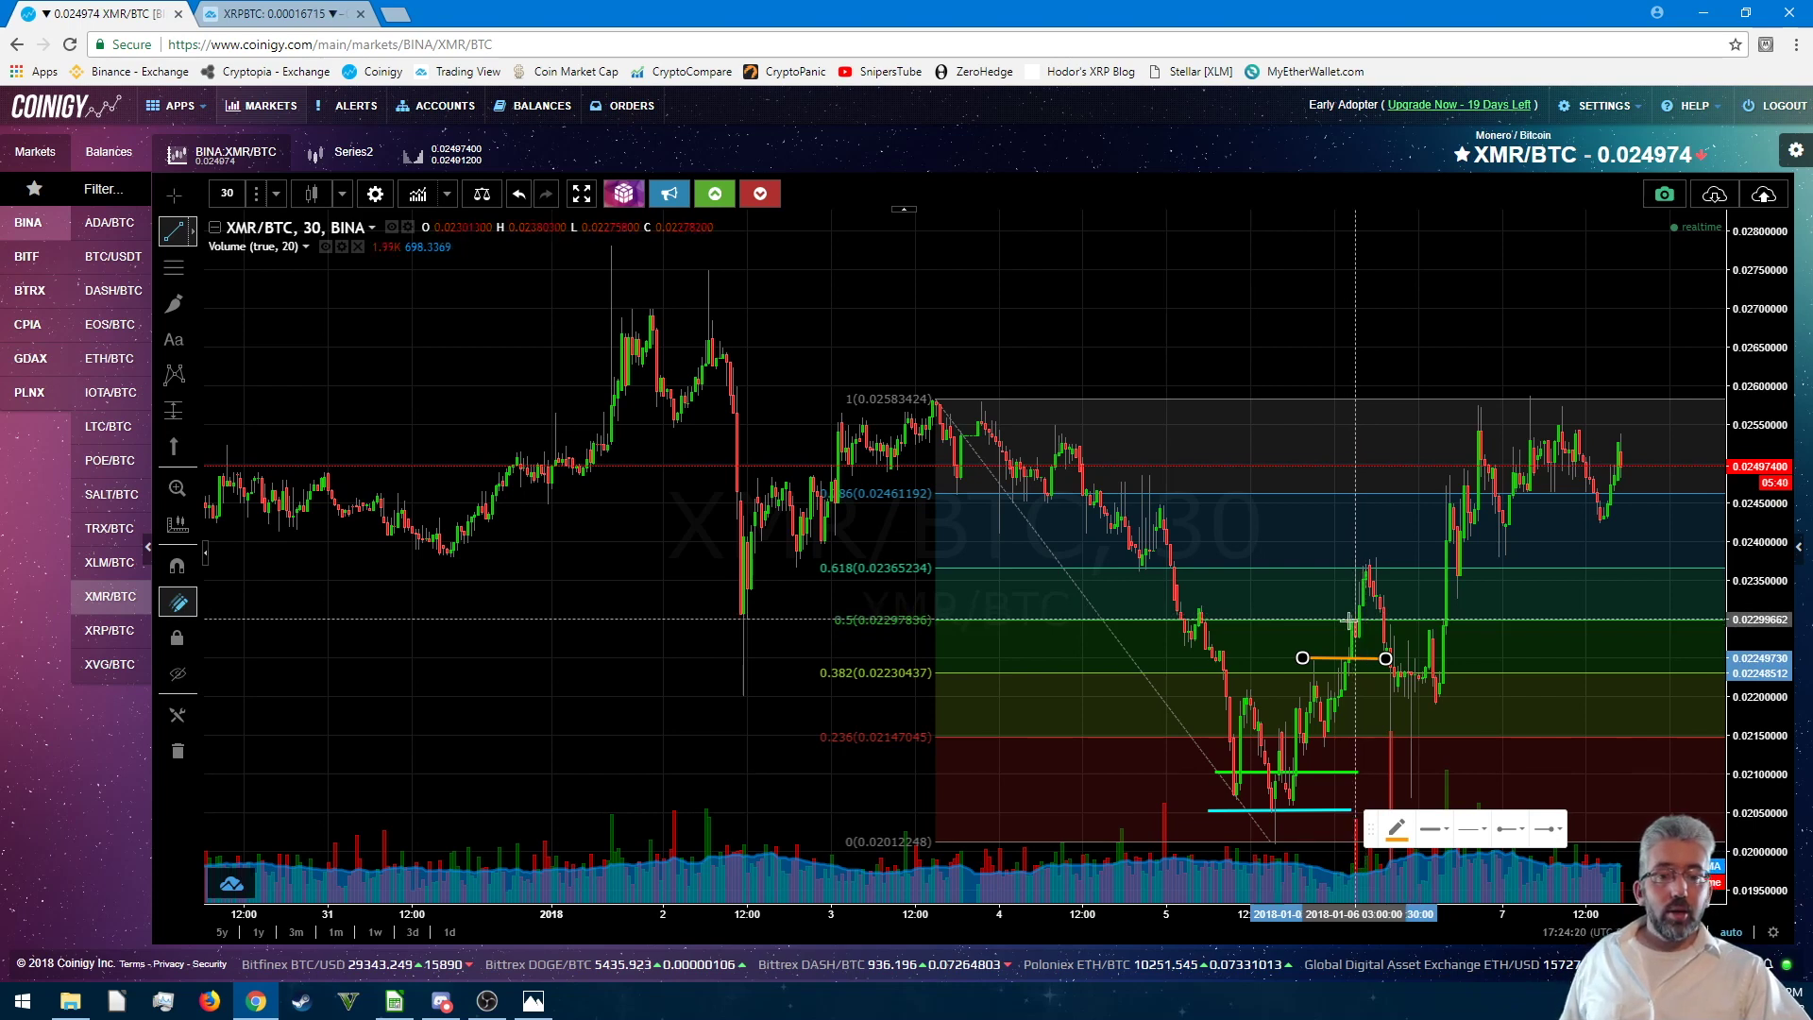
- Draw two more orange support lines at the latest rally highs, then move to the TradingView chart
click(1410, 554)
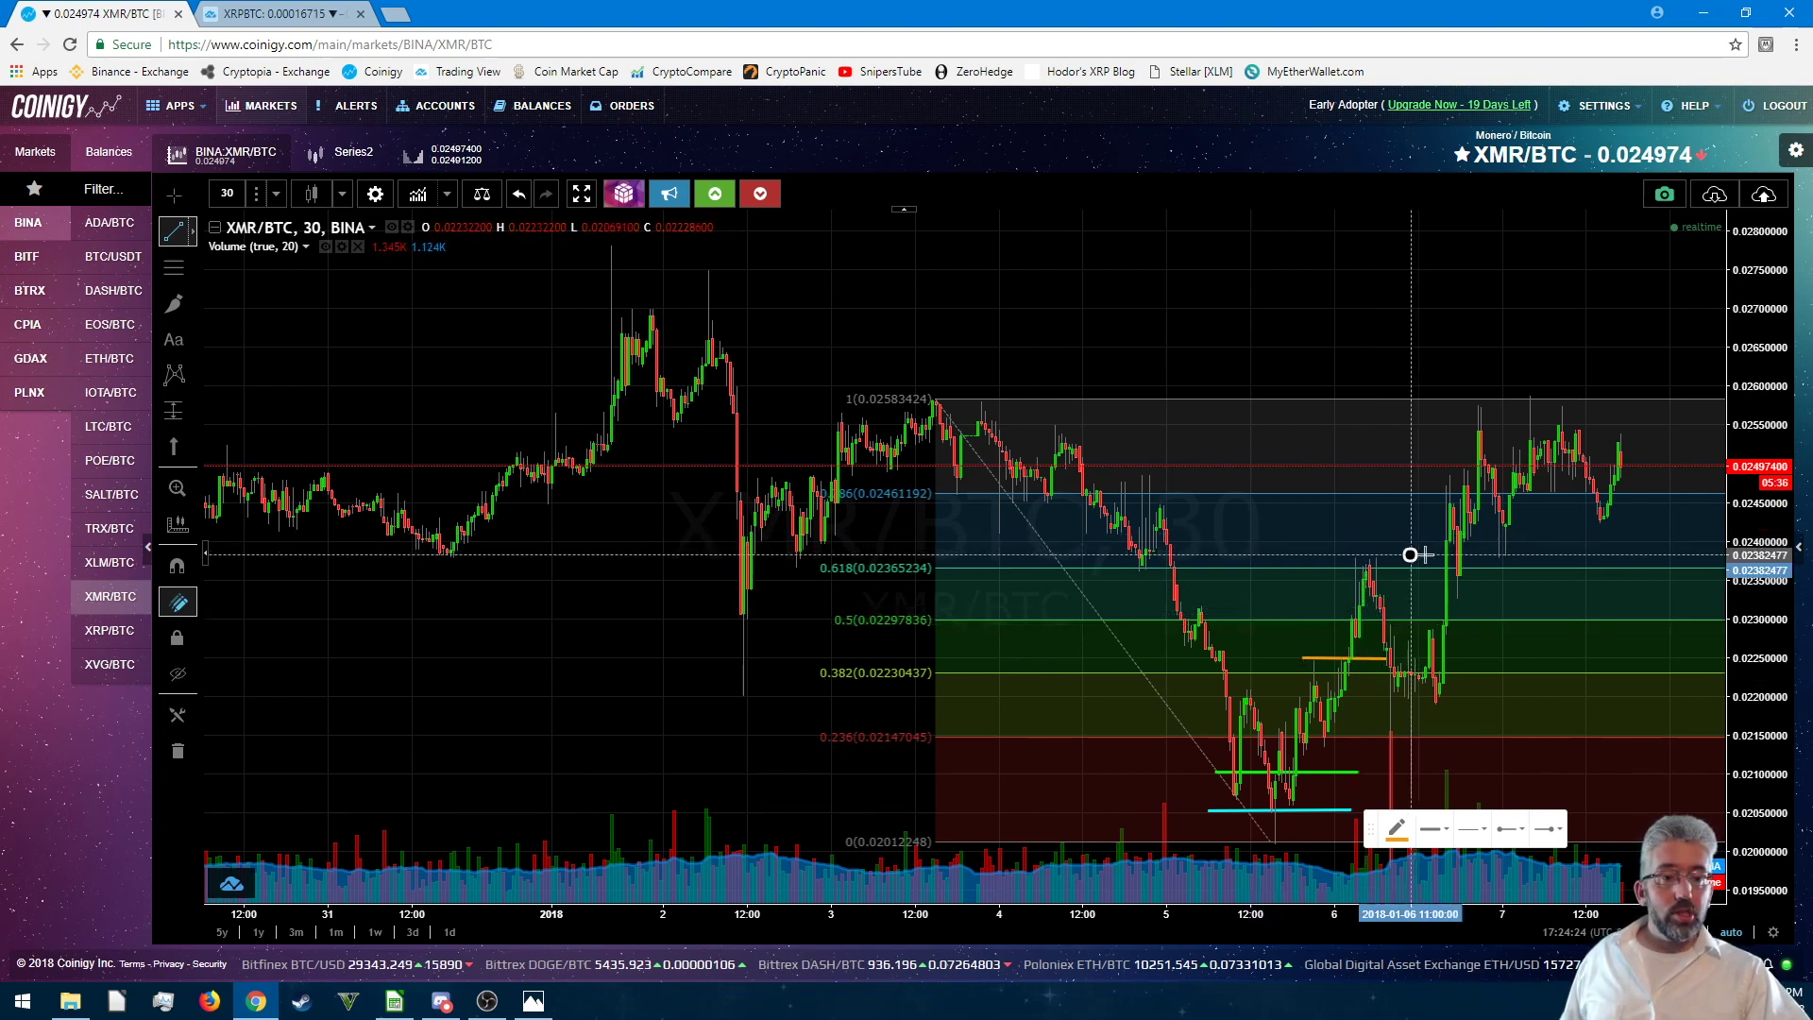
click(1511, 557)
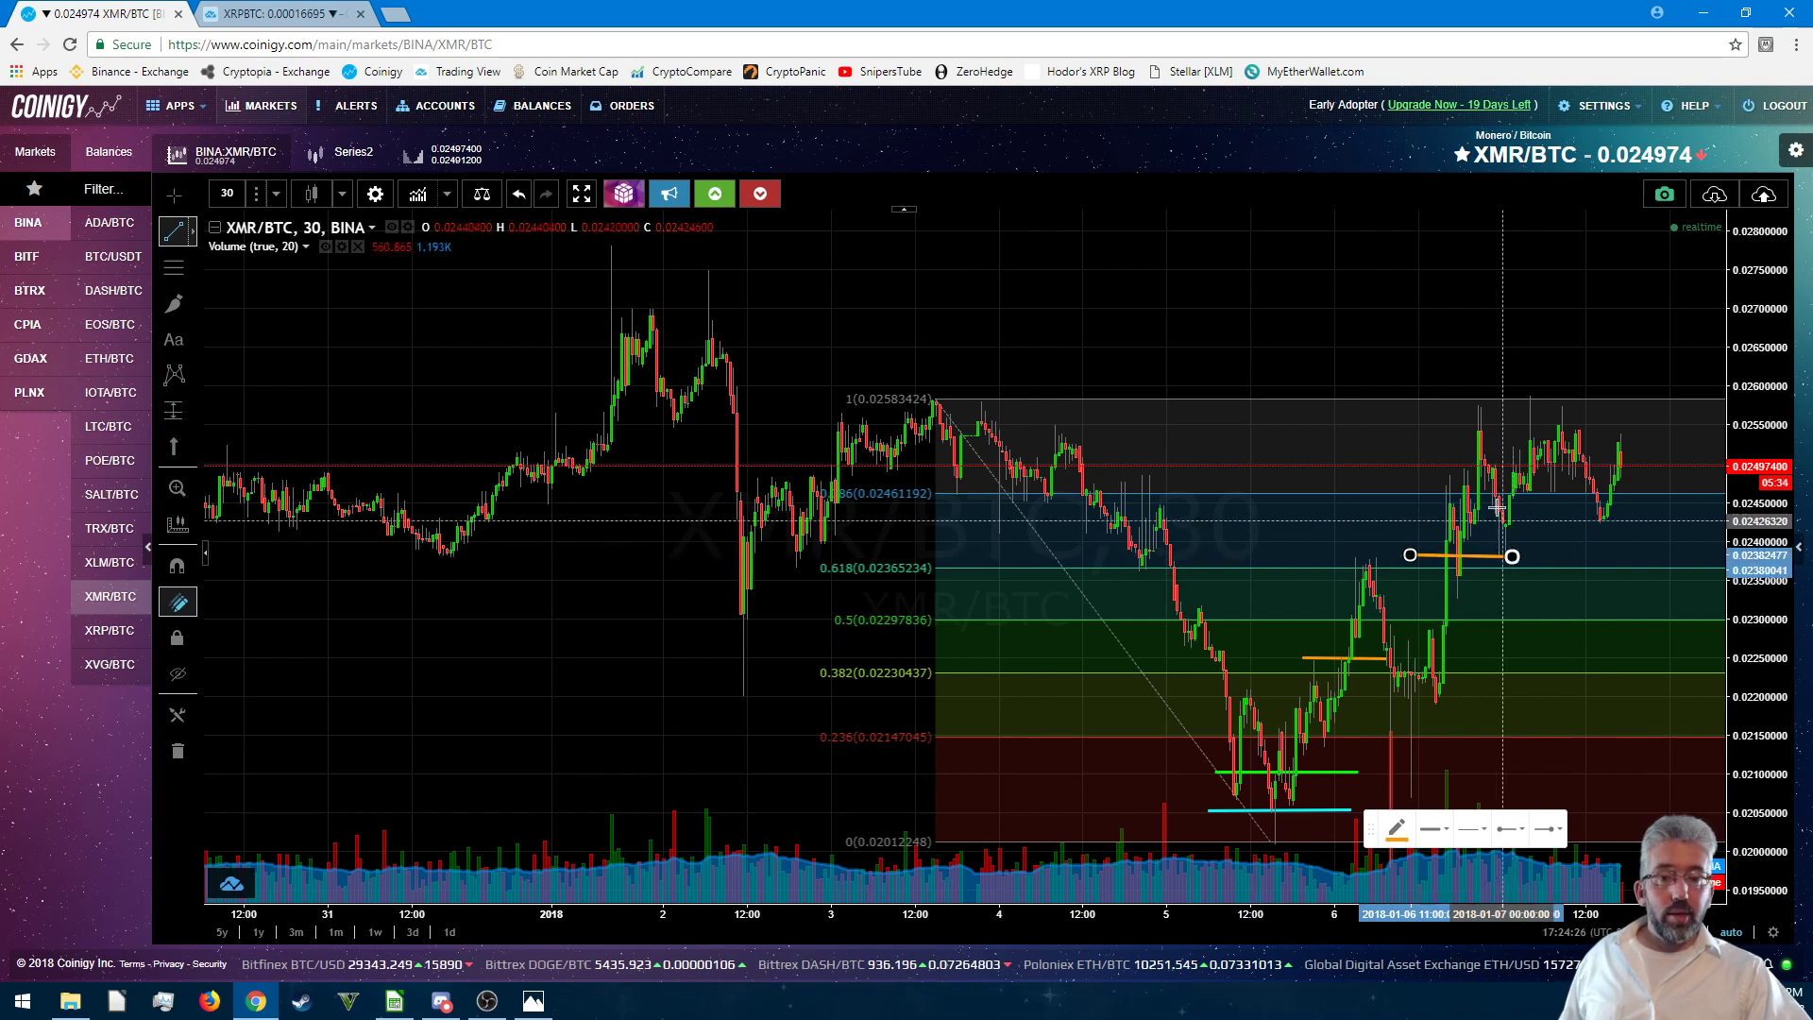
click(1431, 474)
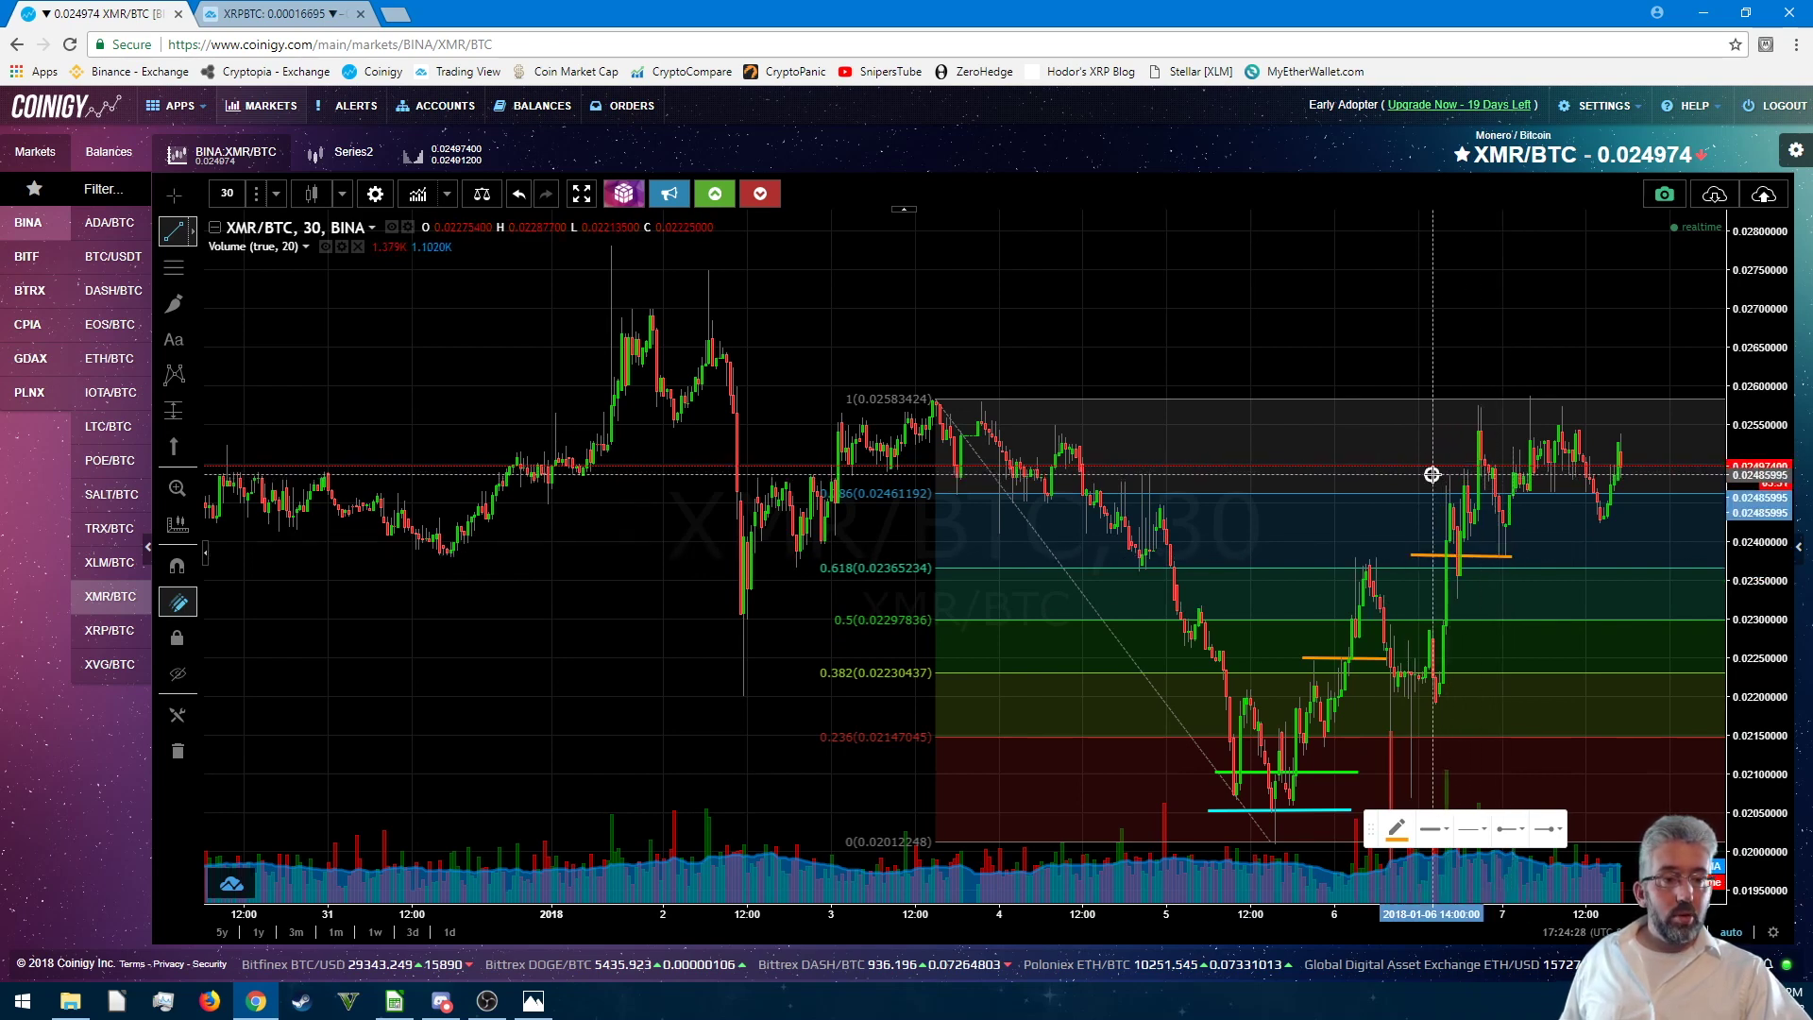
click(1542, 474)
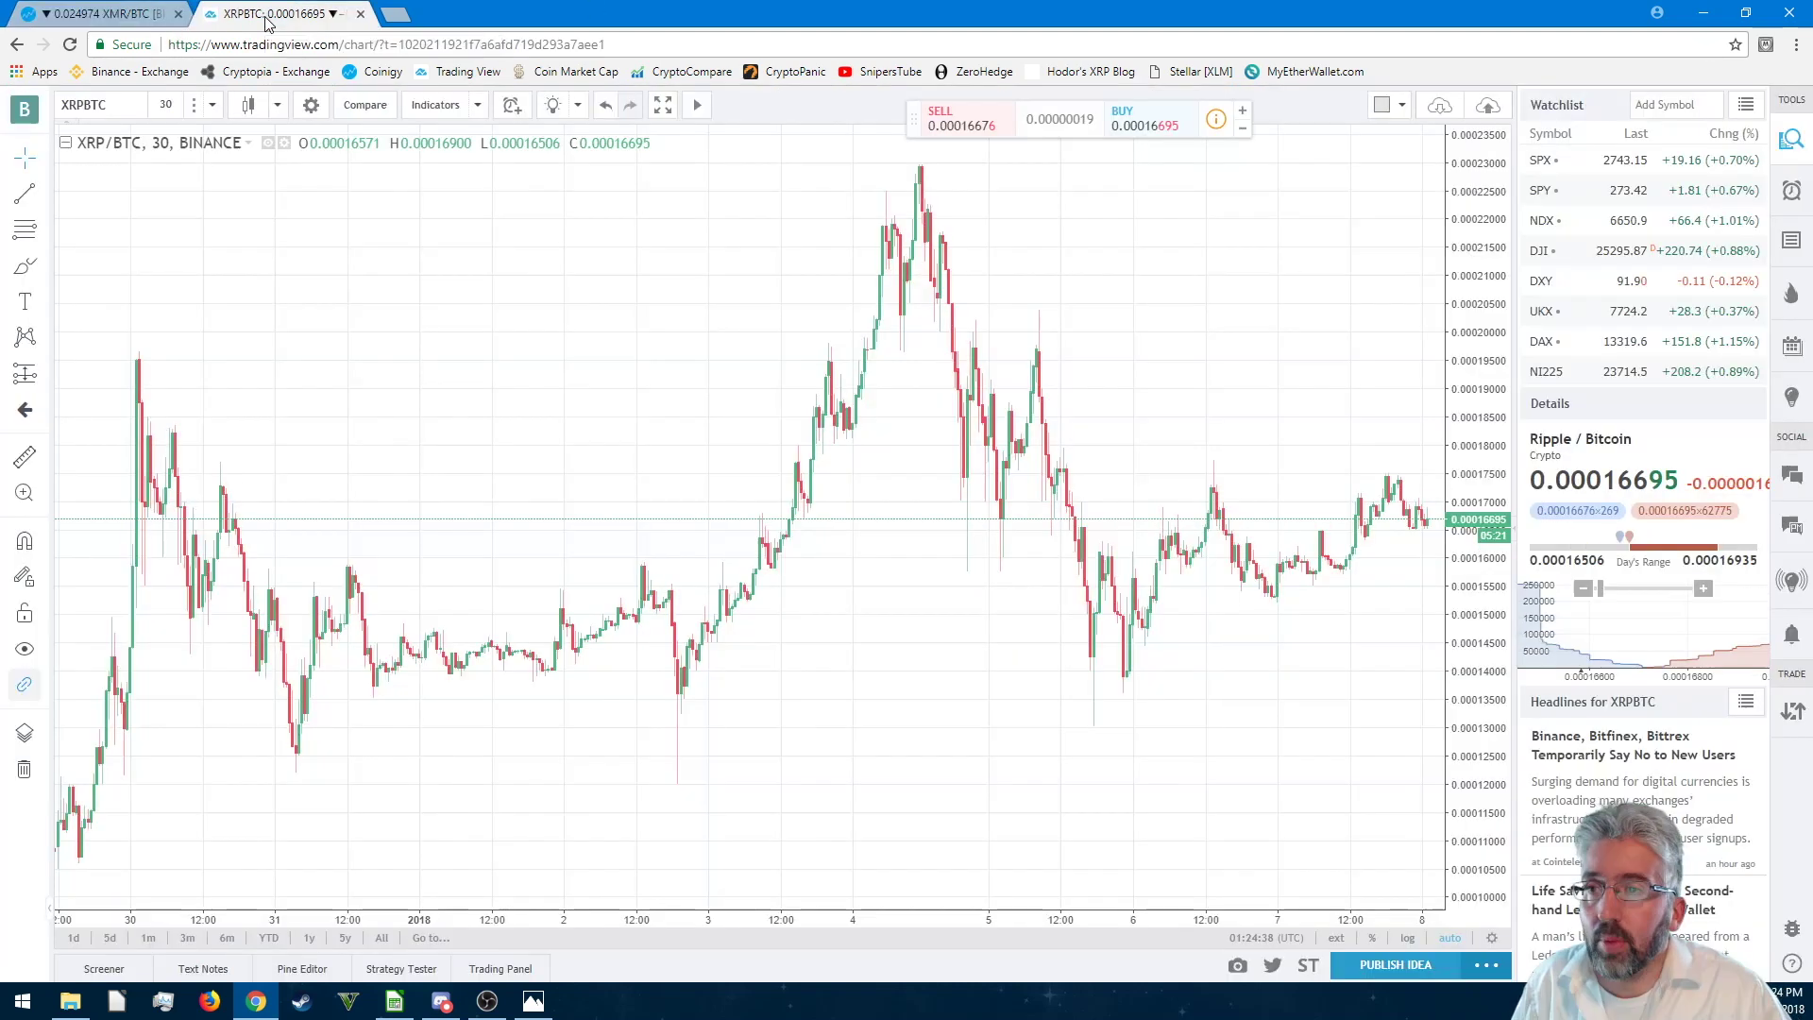
click(274, 14)
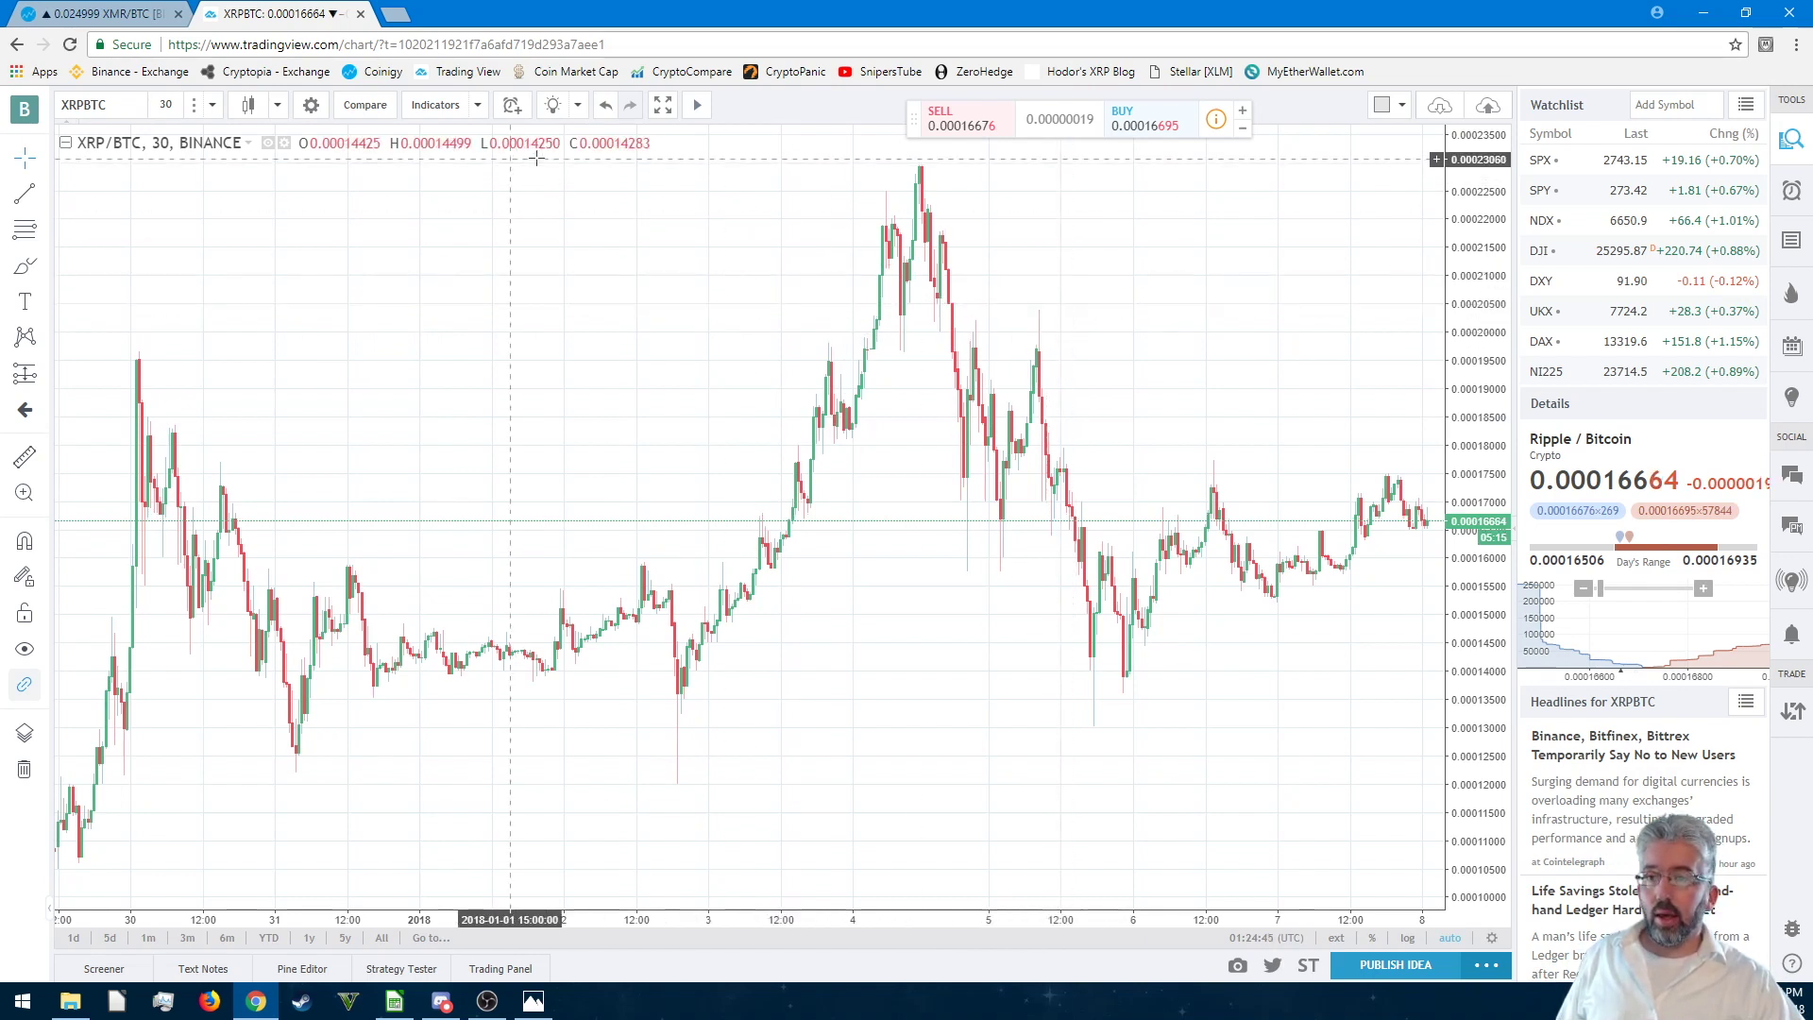
- Add the Auto Fib indicator from Favorites to the TradingView XRP/BTC chart
click(437, 106)
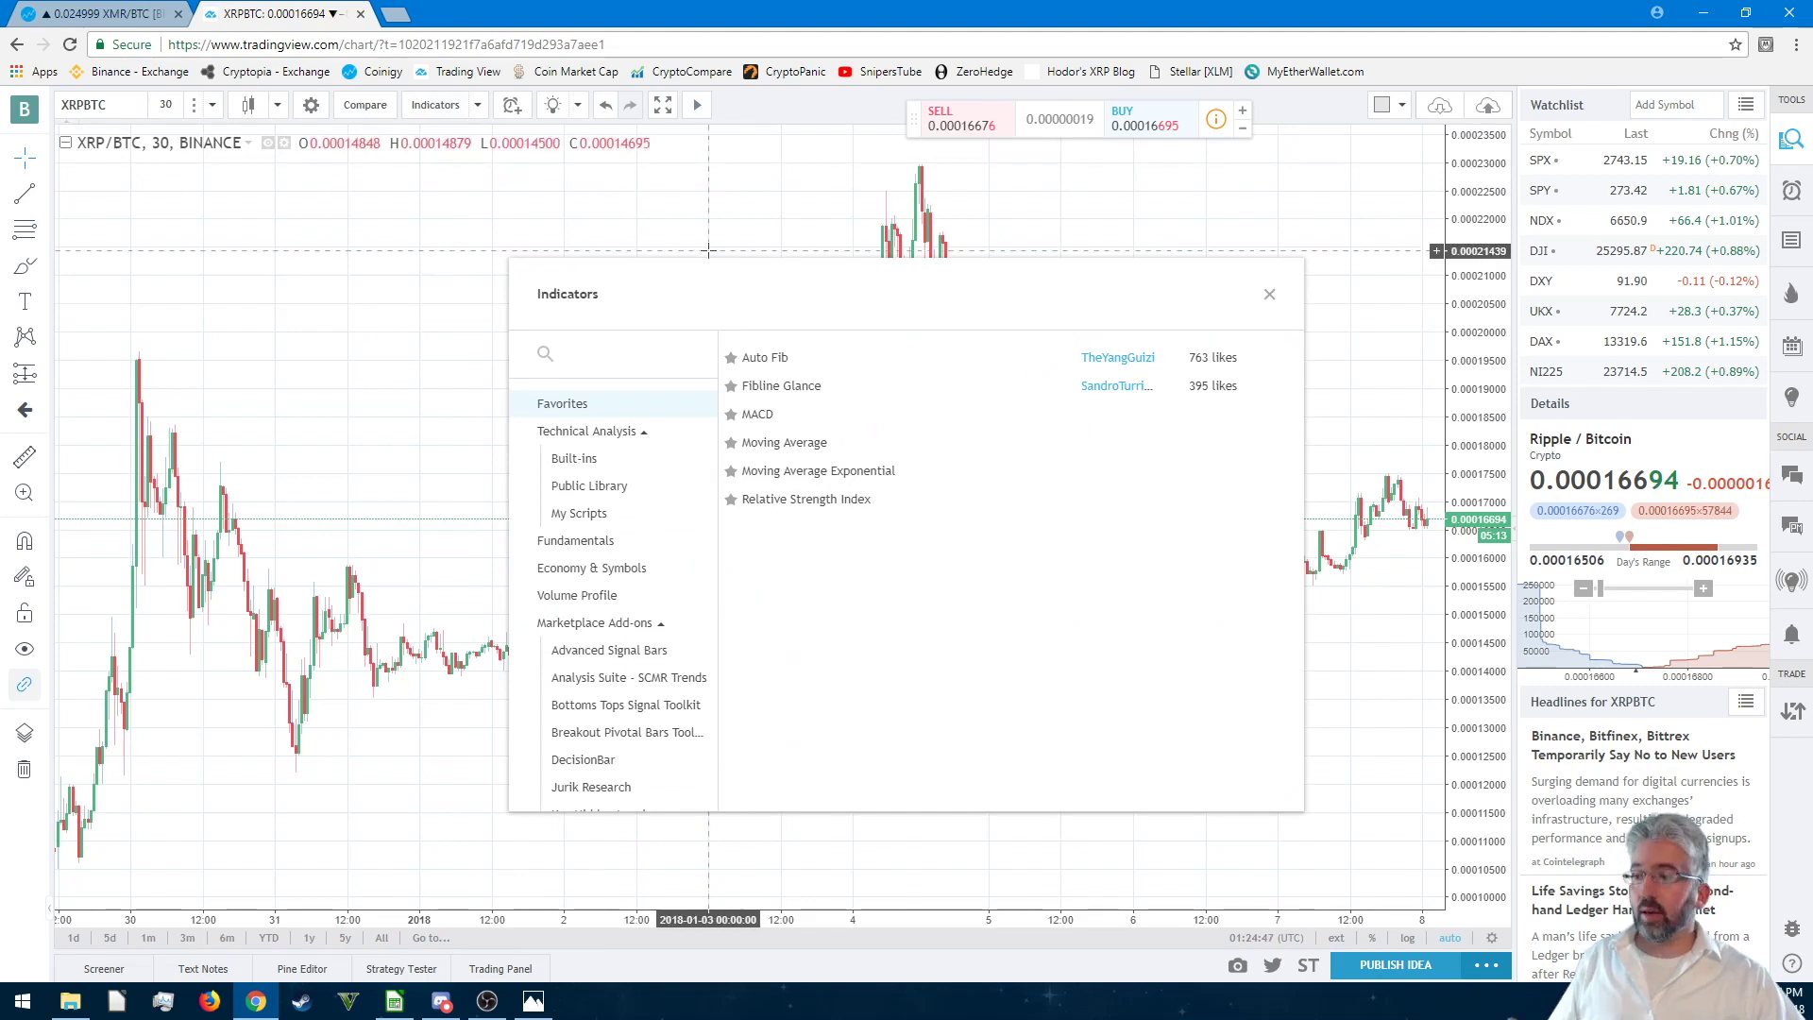
click(767, 357)
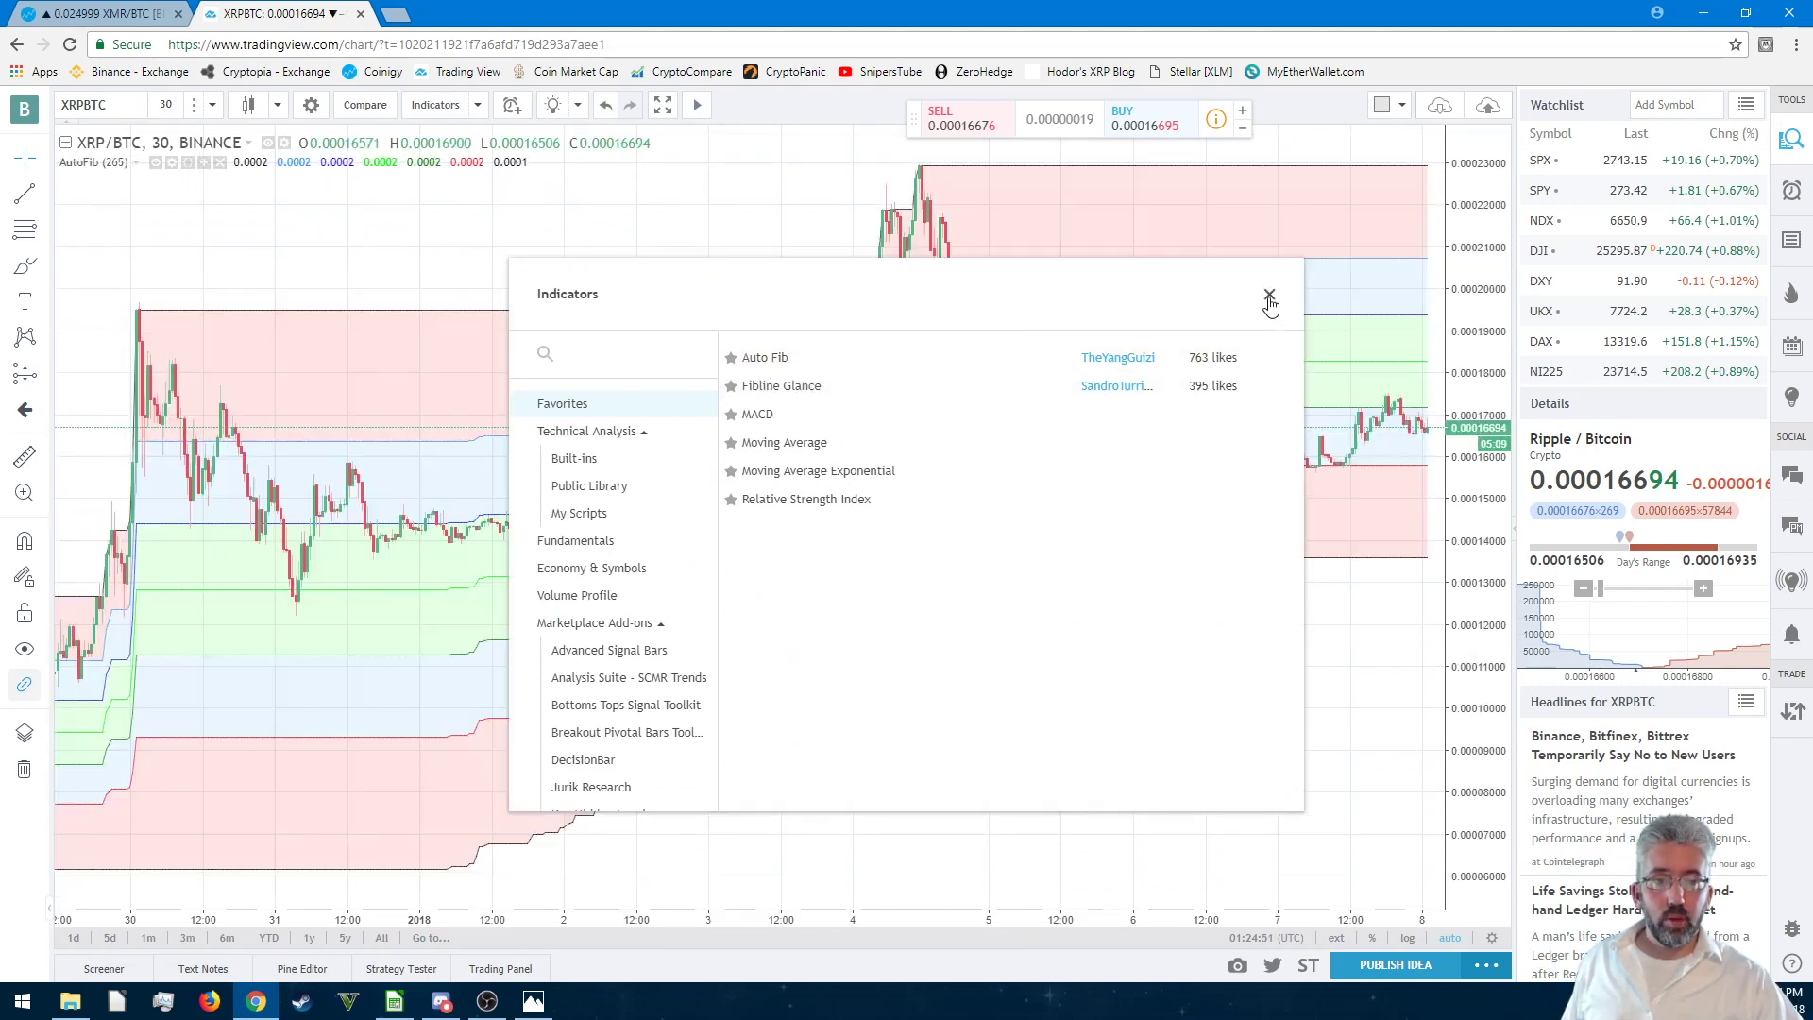
click(1270, 300)
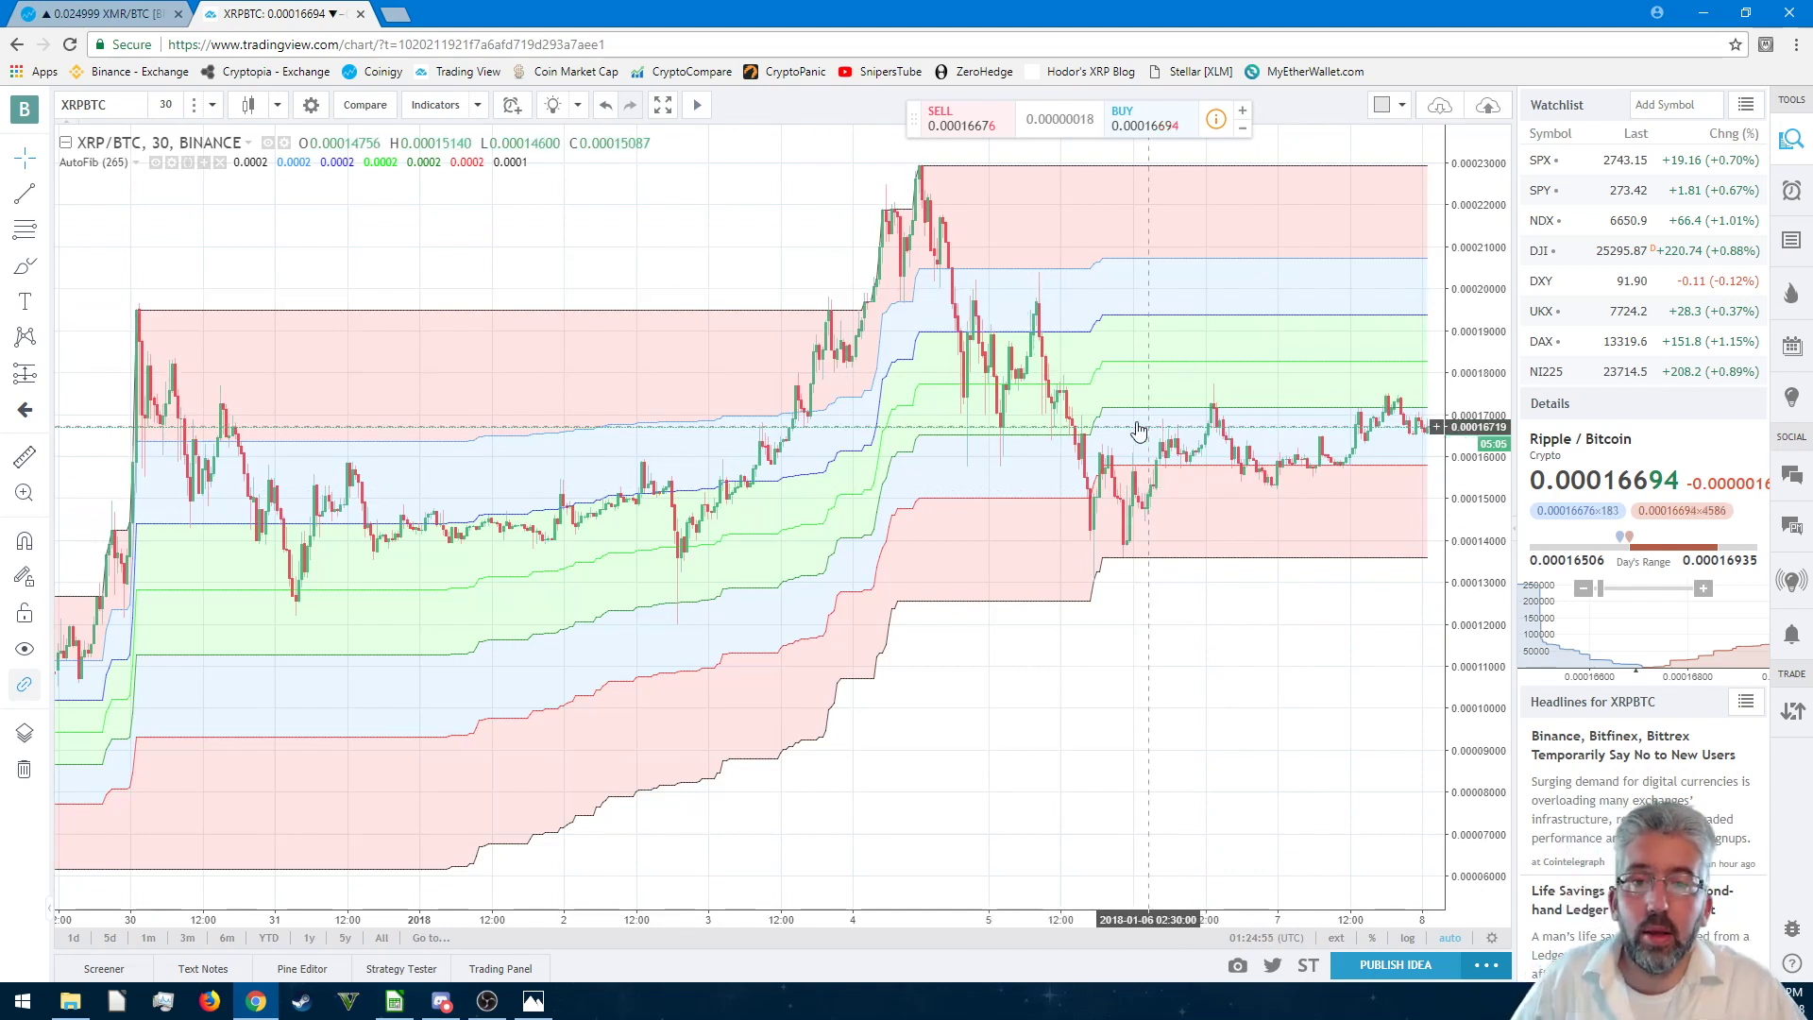
- Draw a Fib retracement from the 0.00022934 Jan 4 peak down to the 0.00013589 swing low
click(45, 234)
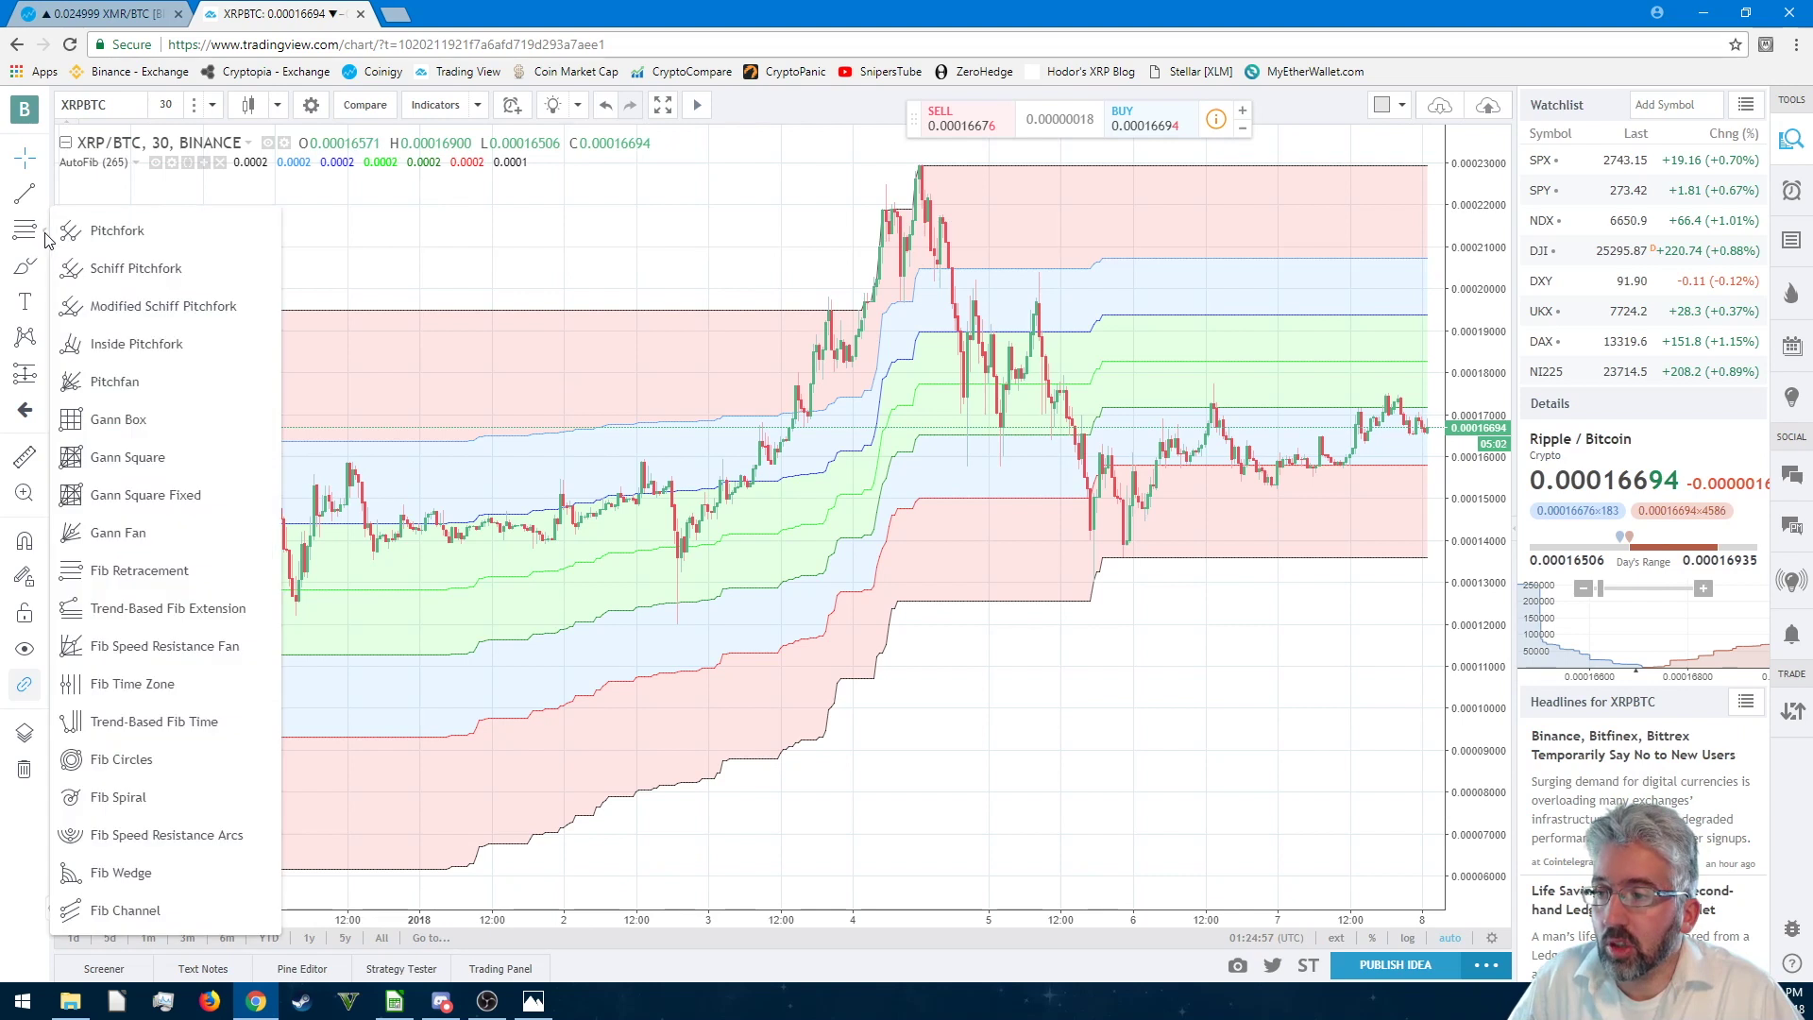
click(139, 571)
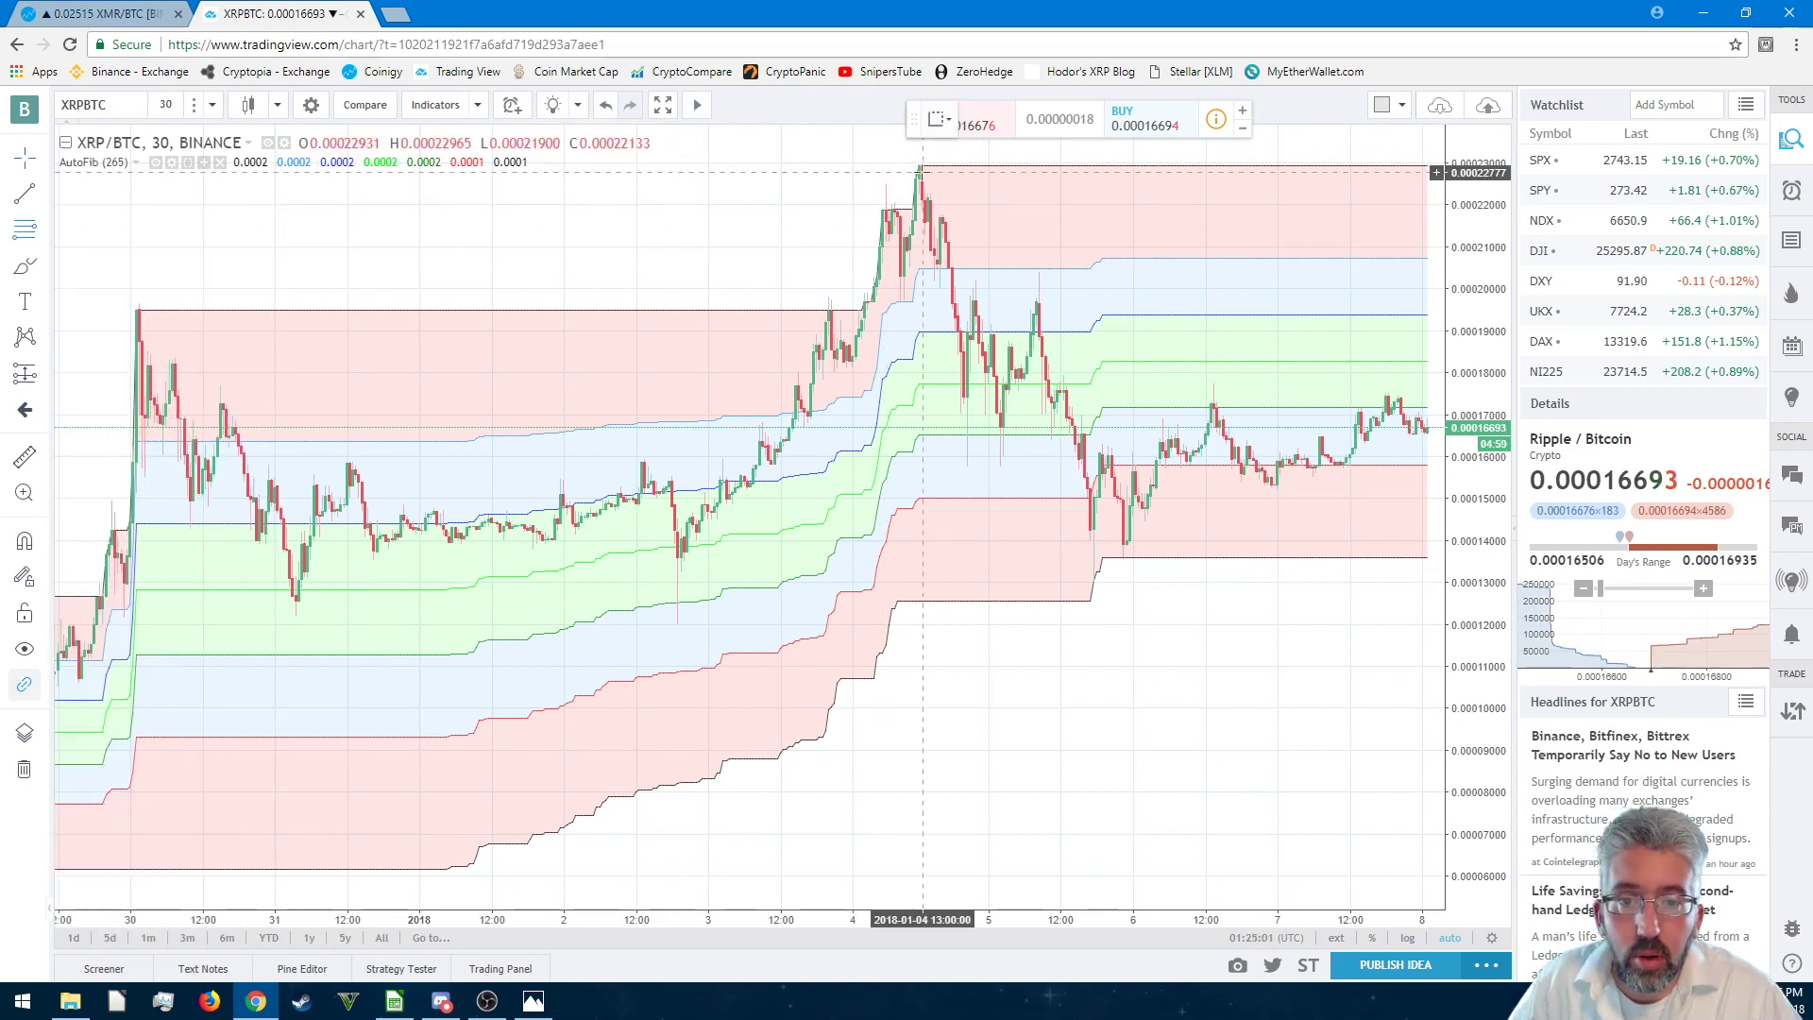
click(922, 165)
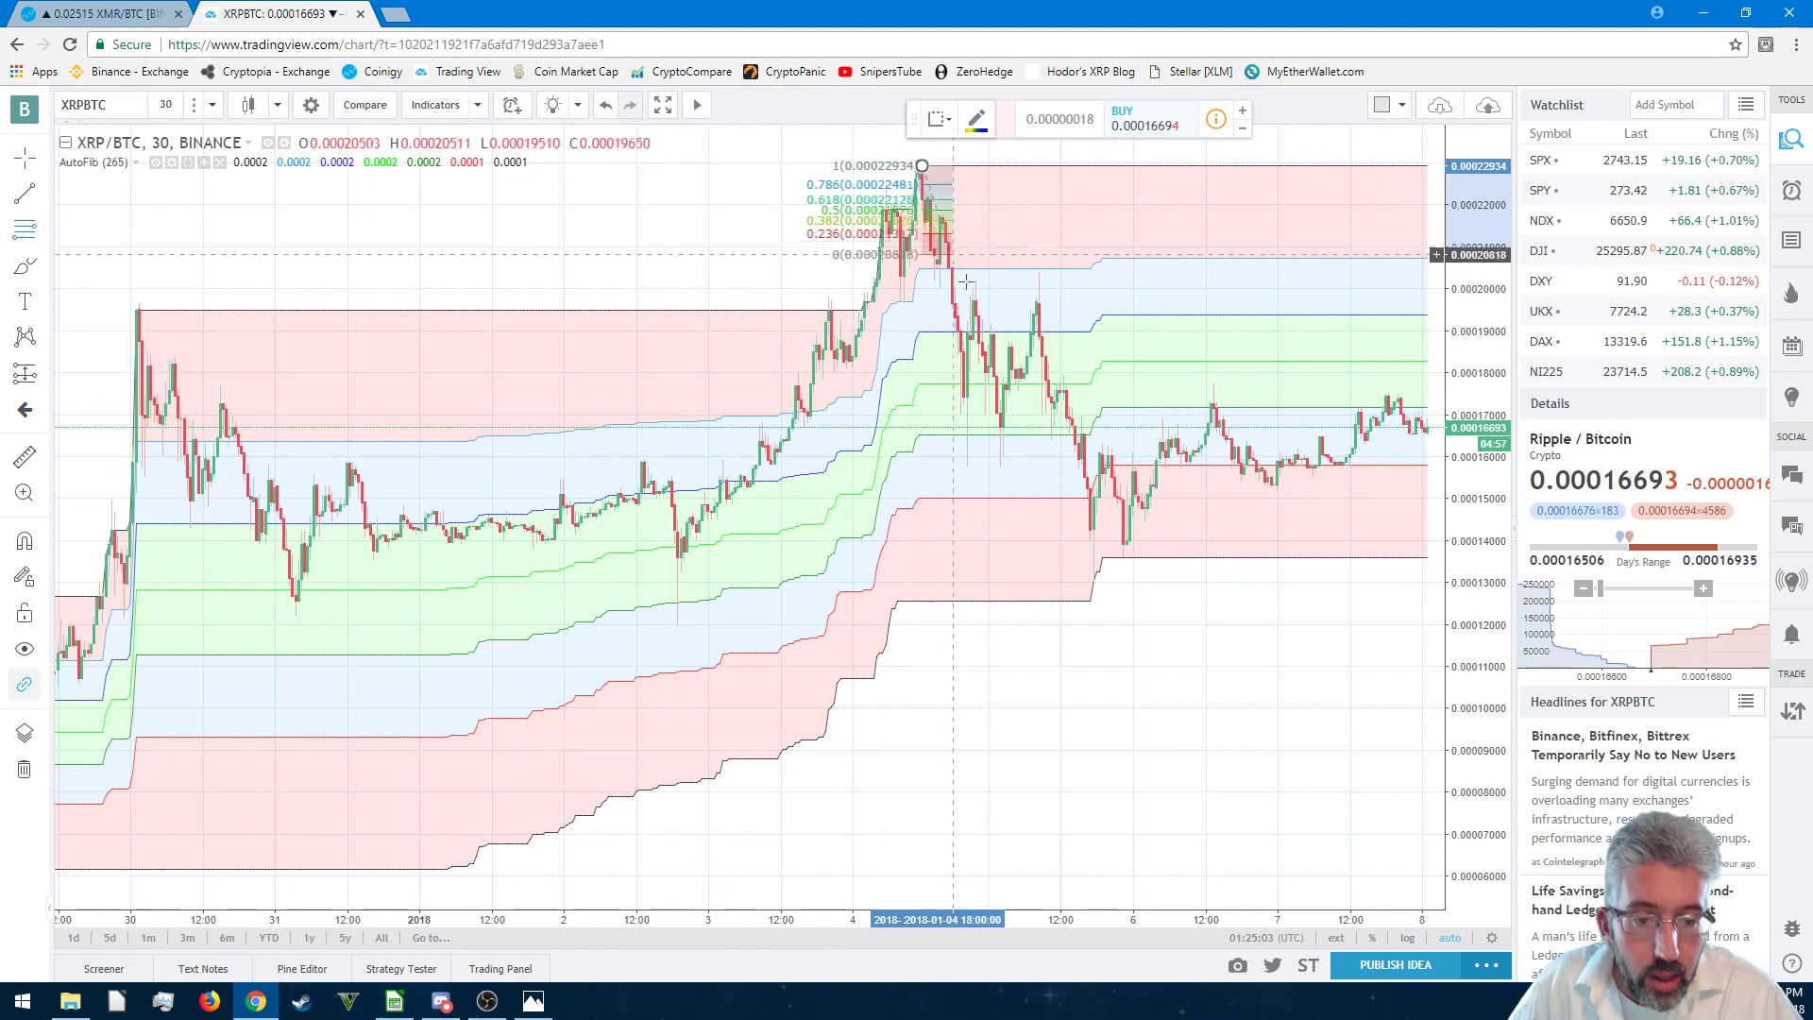
click(1123, 557)
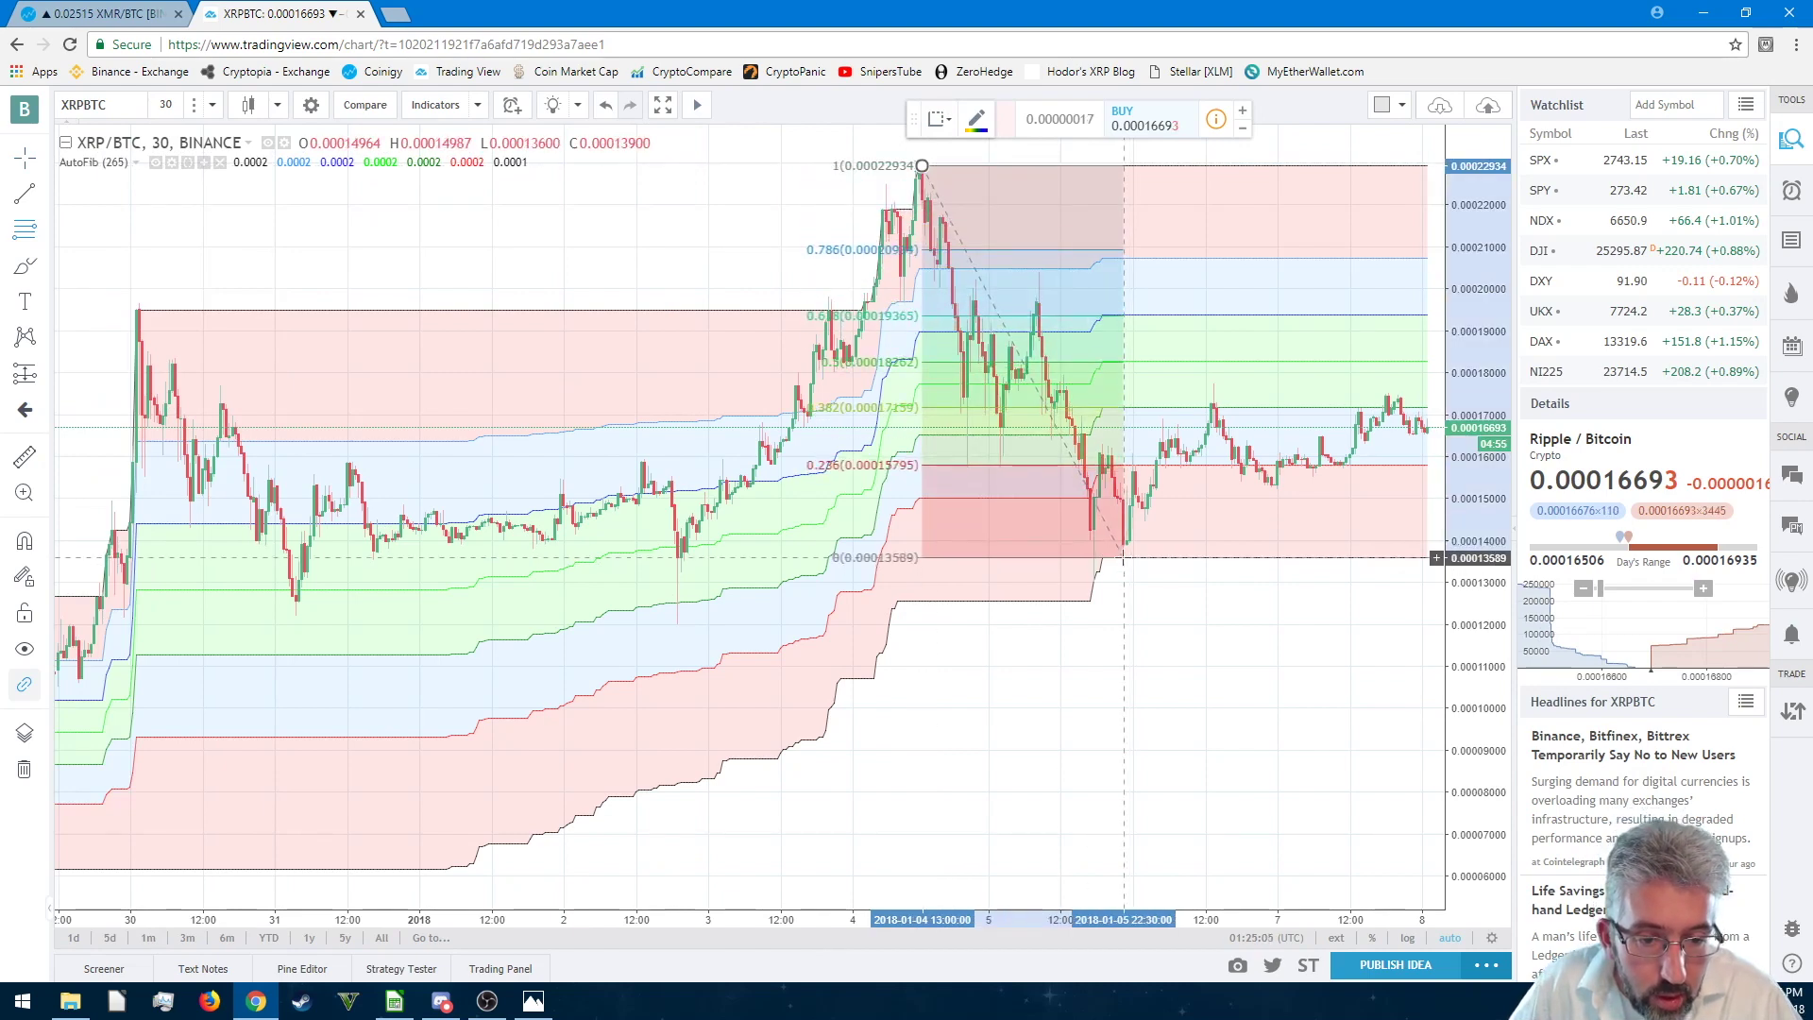
click(1123, 557)
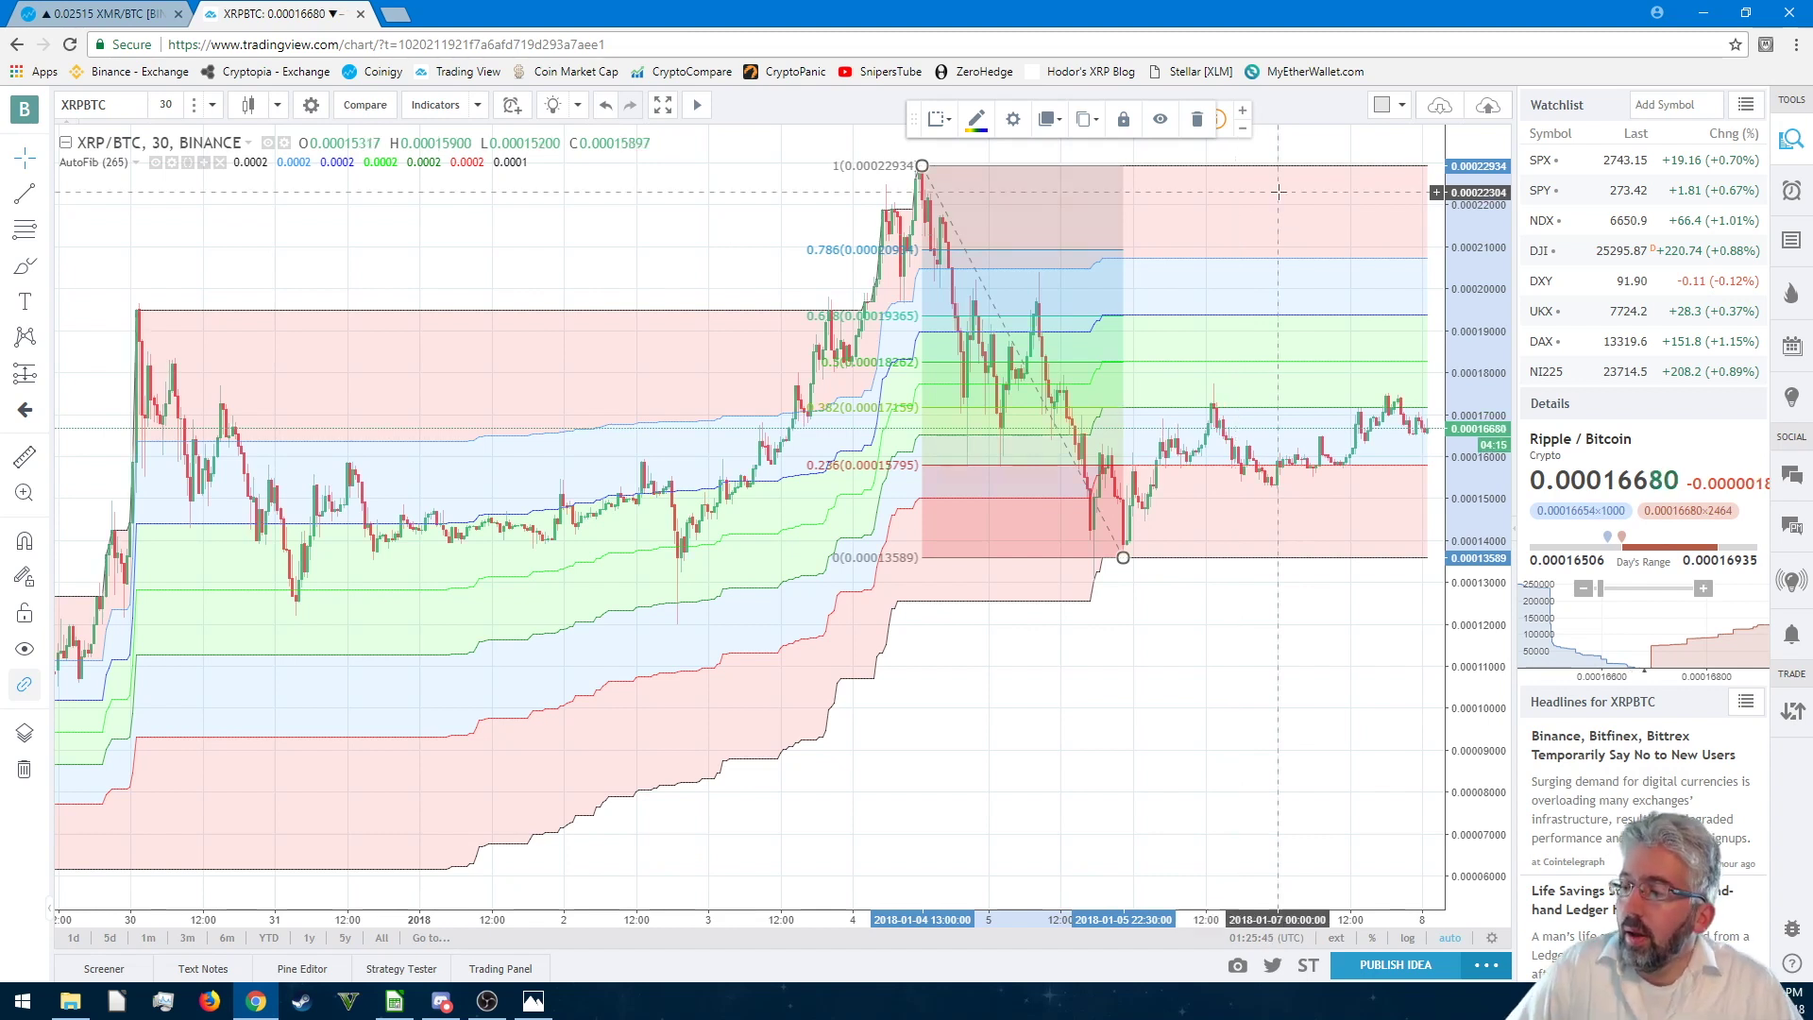
- Go back to Coinigy's XMR/BTC chart, then bring up Discord's #helpful_reads channel
click(104, 13)
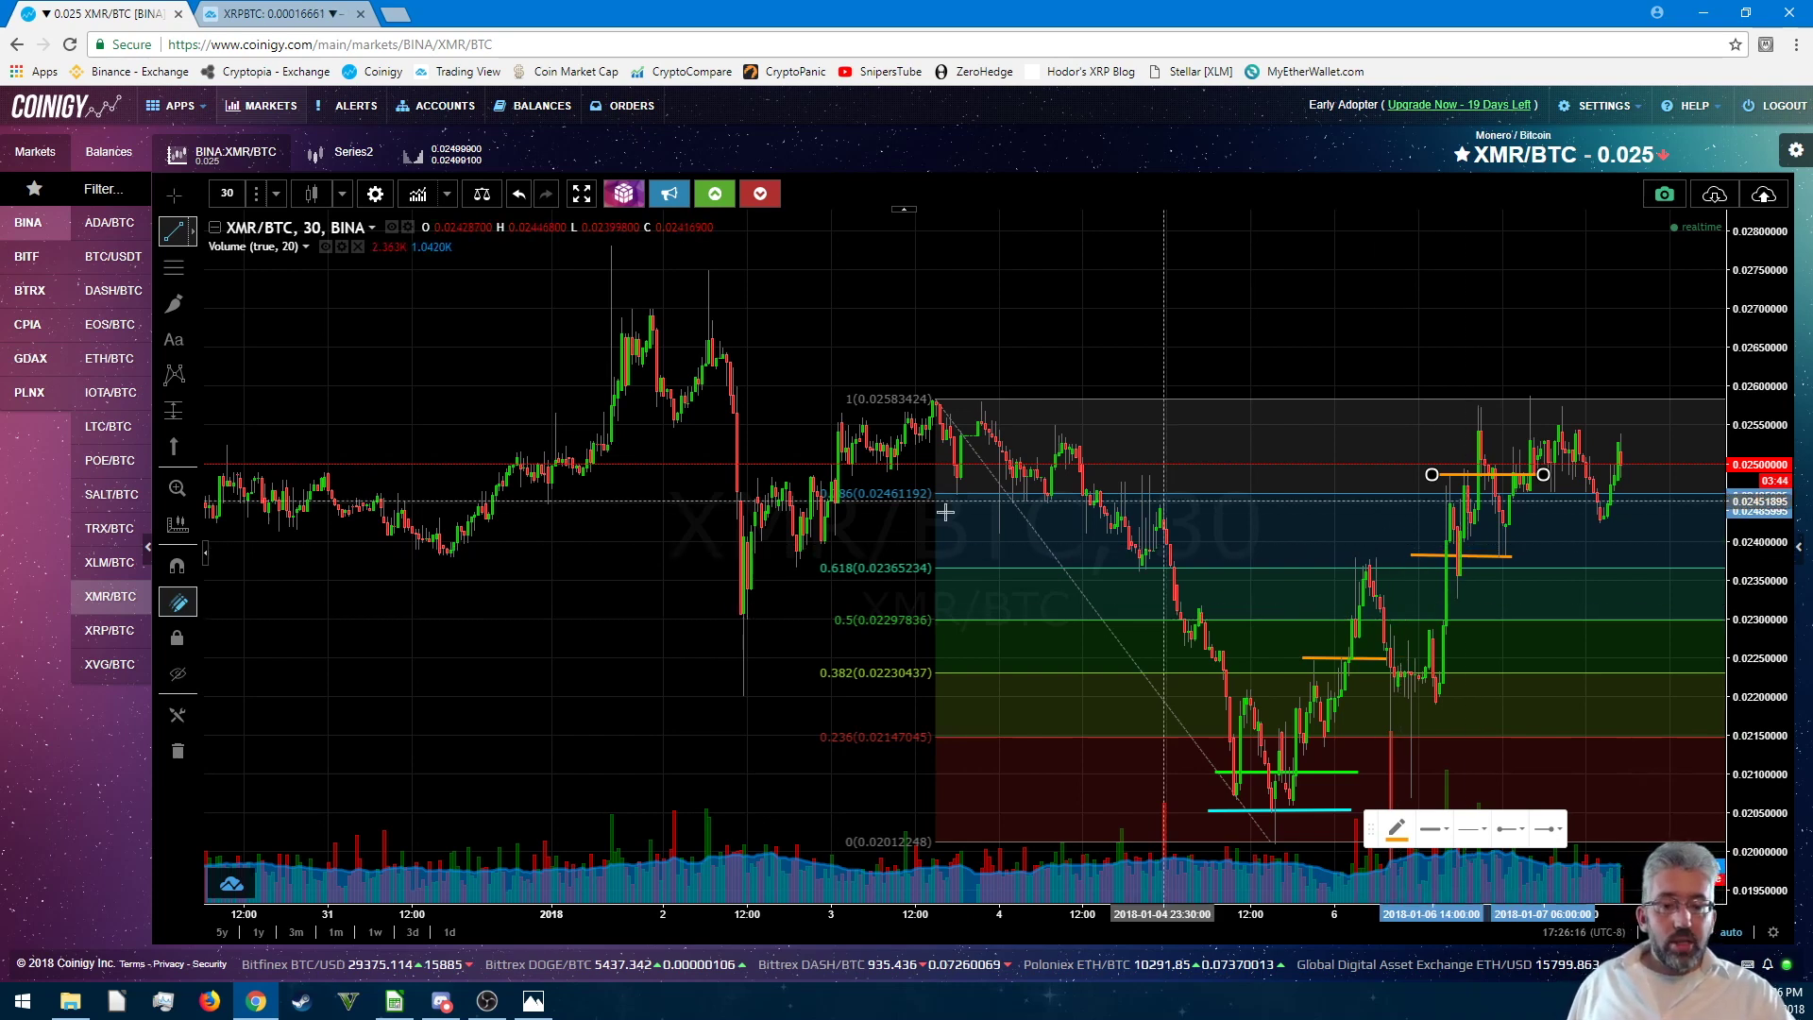
click(444, 1003)
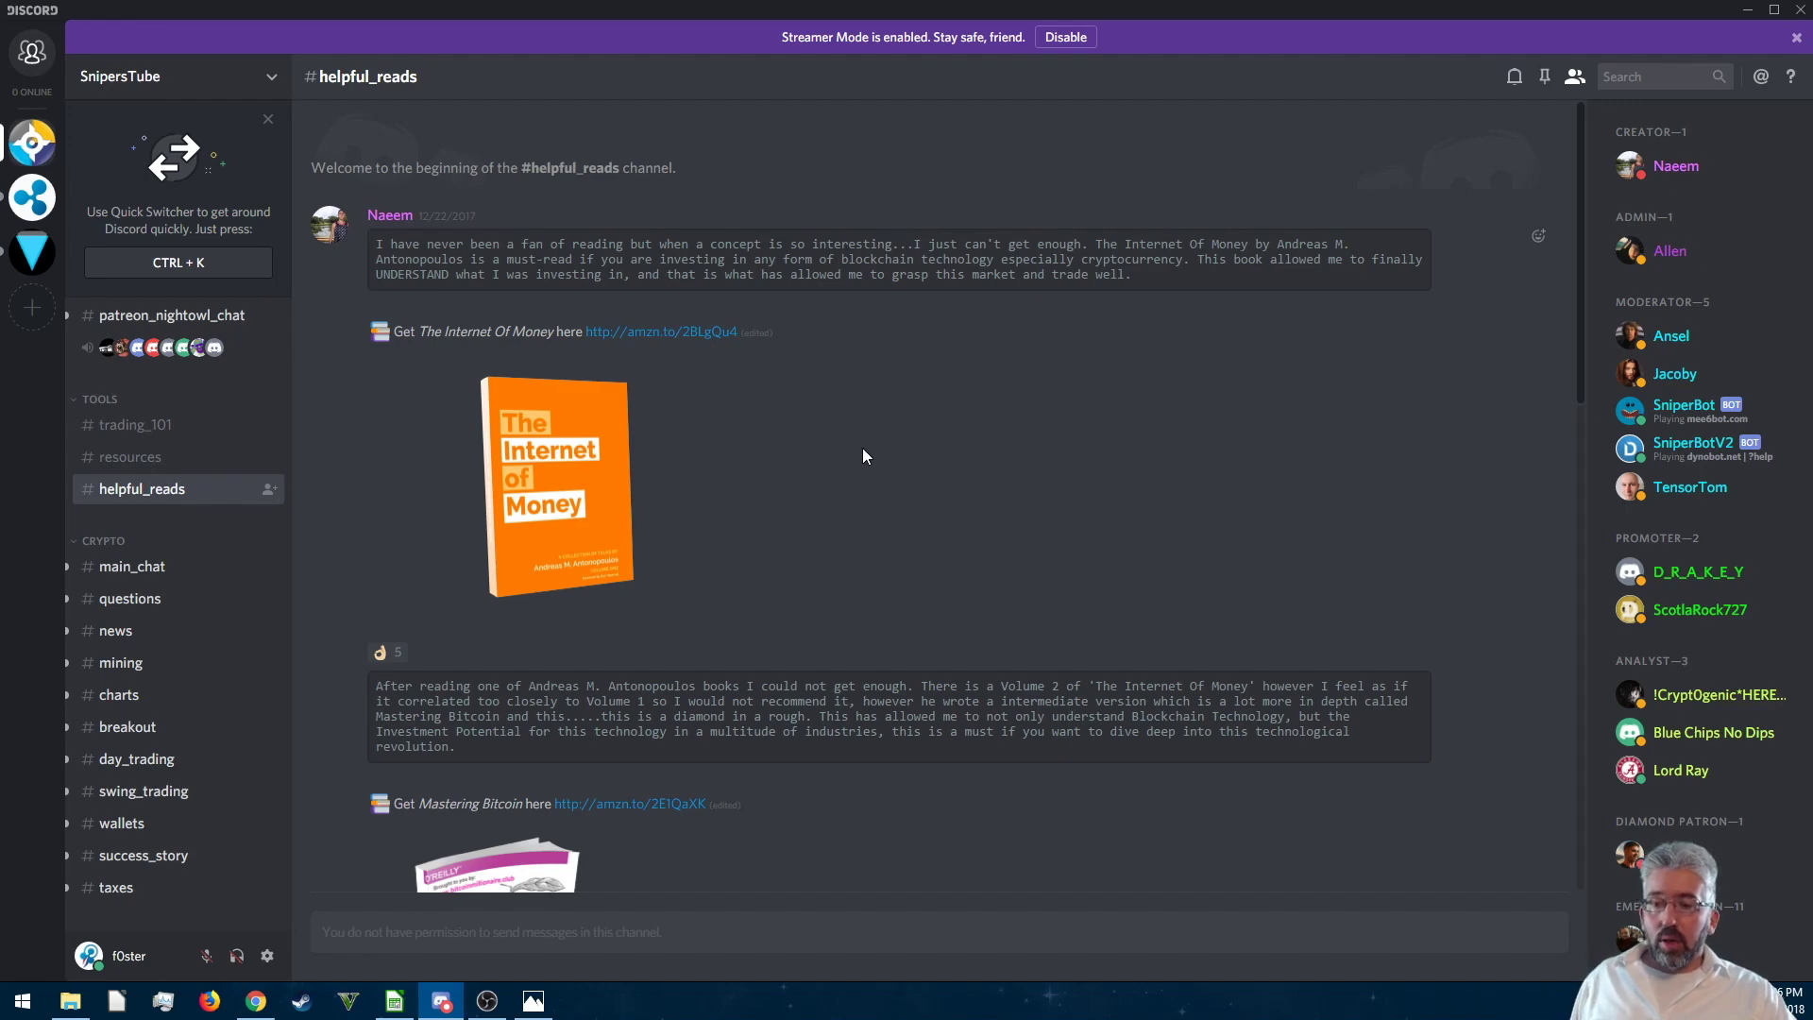
- Browse the #resources and #trading_101 channels in the Discord sidebar
scroll(863, 439, down, 10)
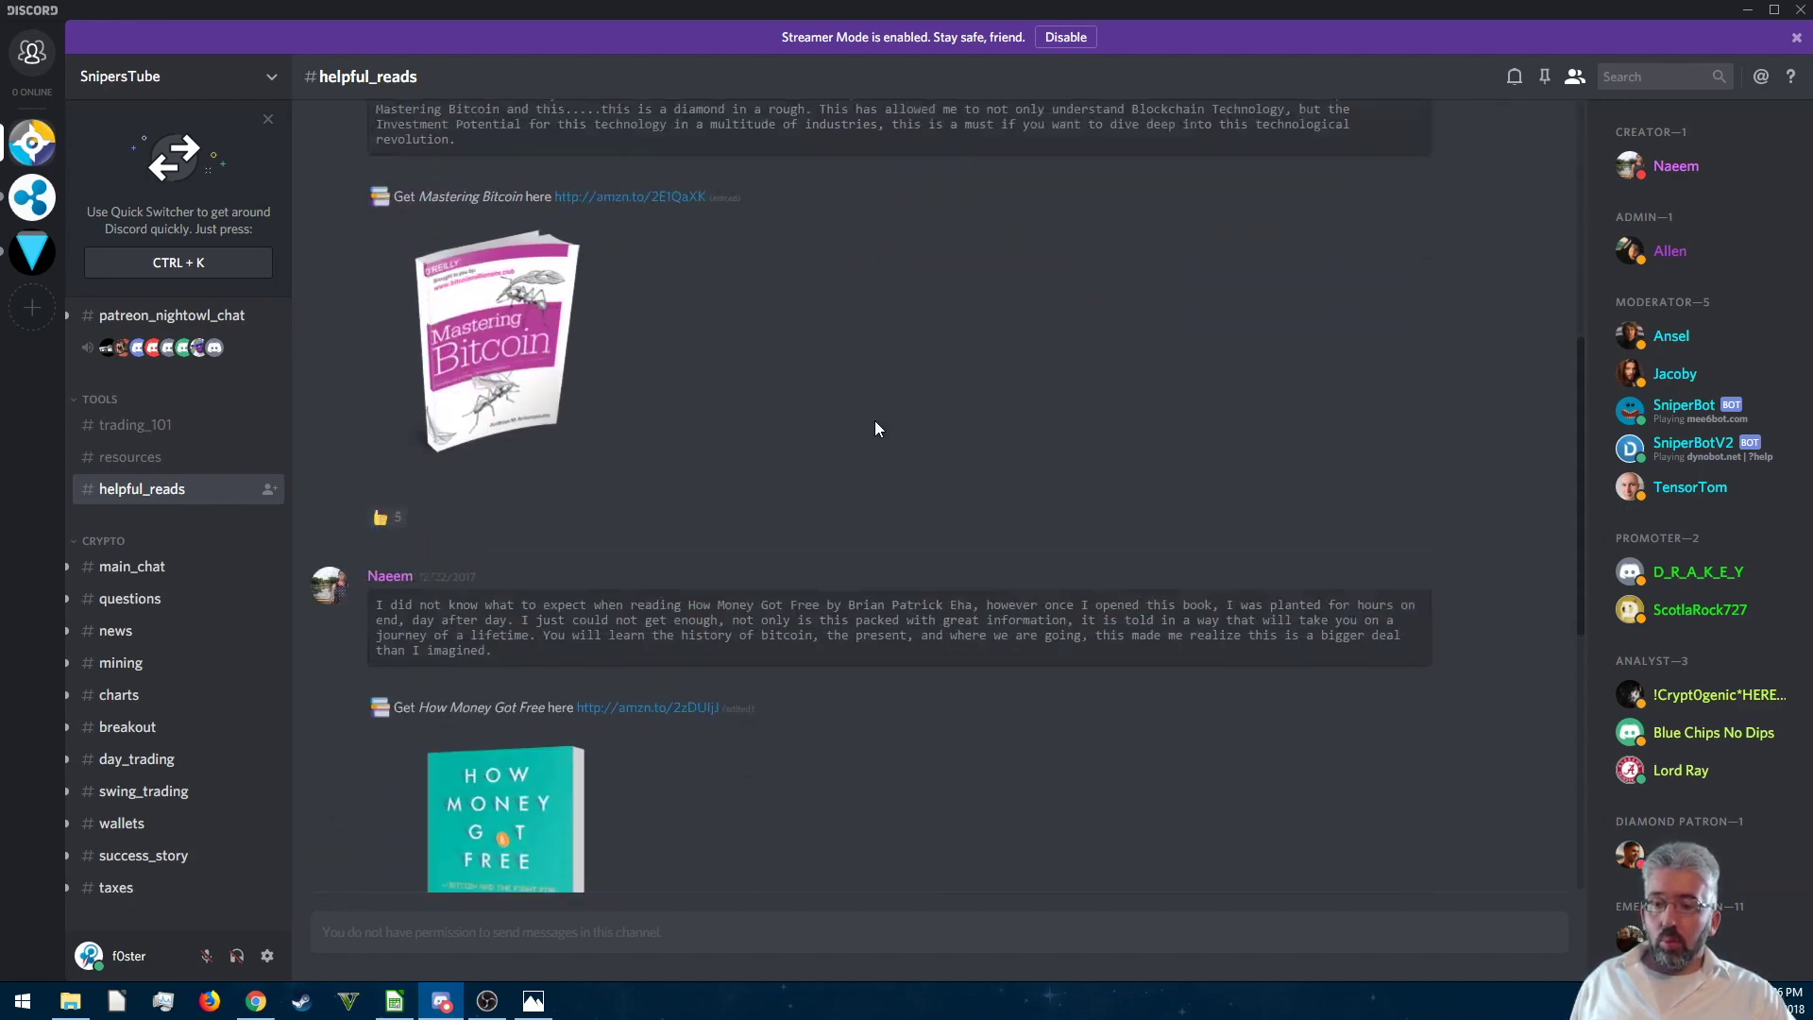
scroll(876, 427, down, 3)
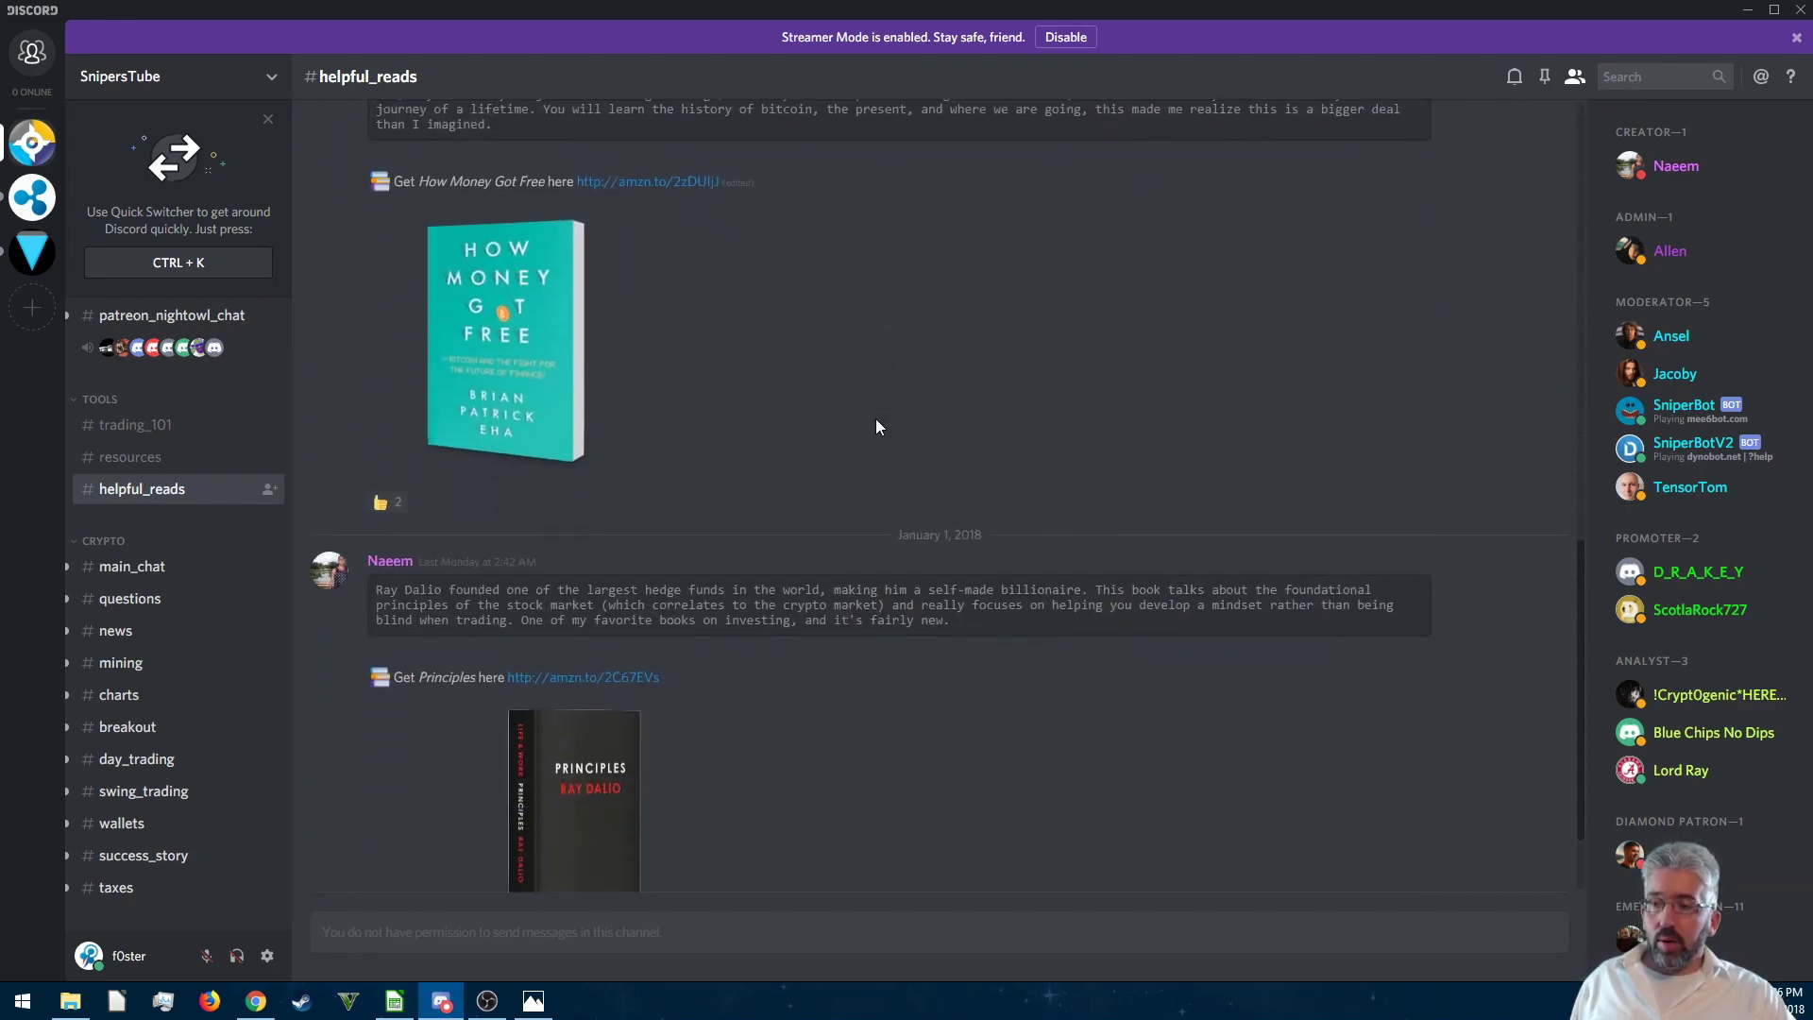
click(138, 457)
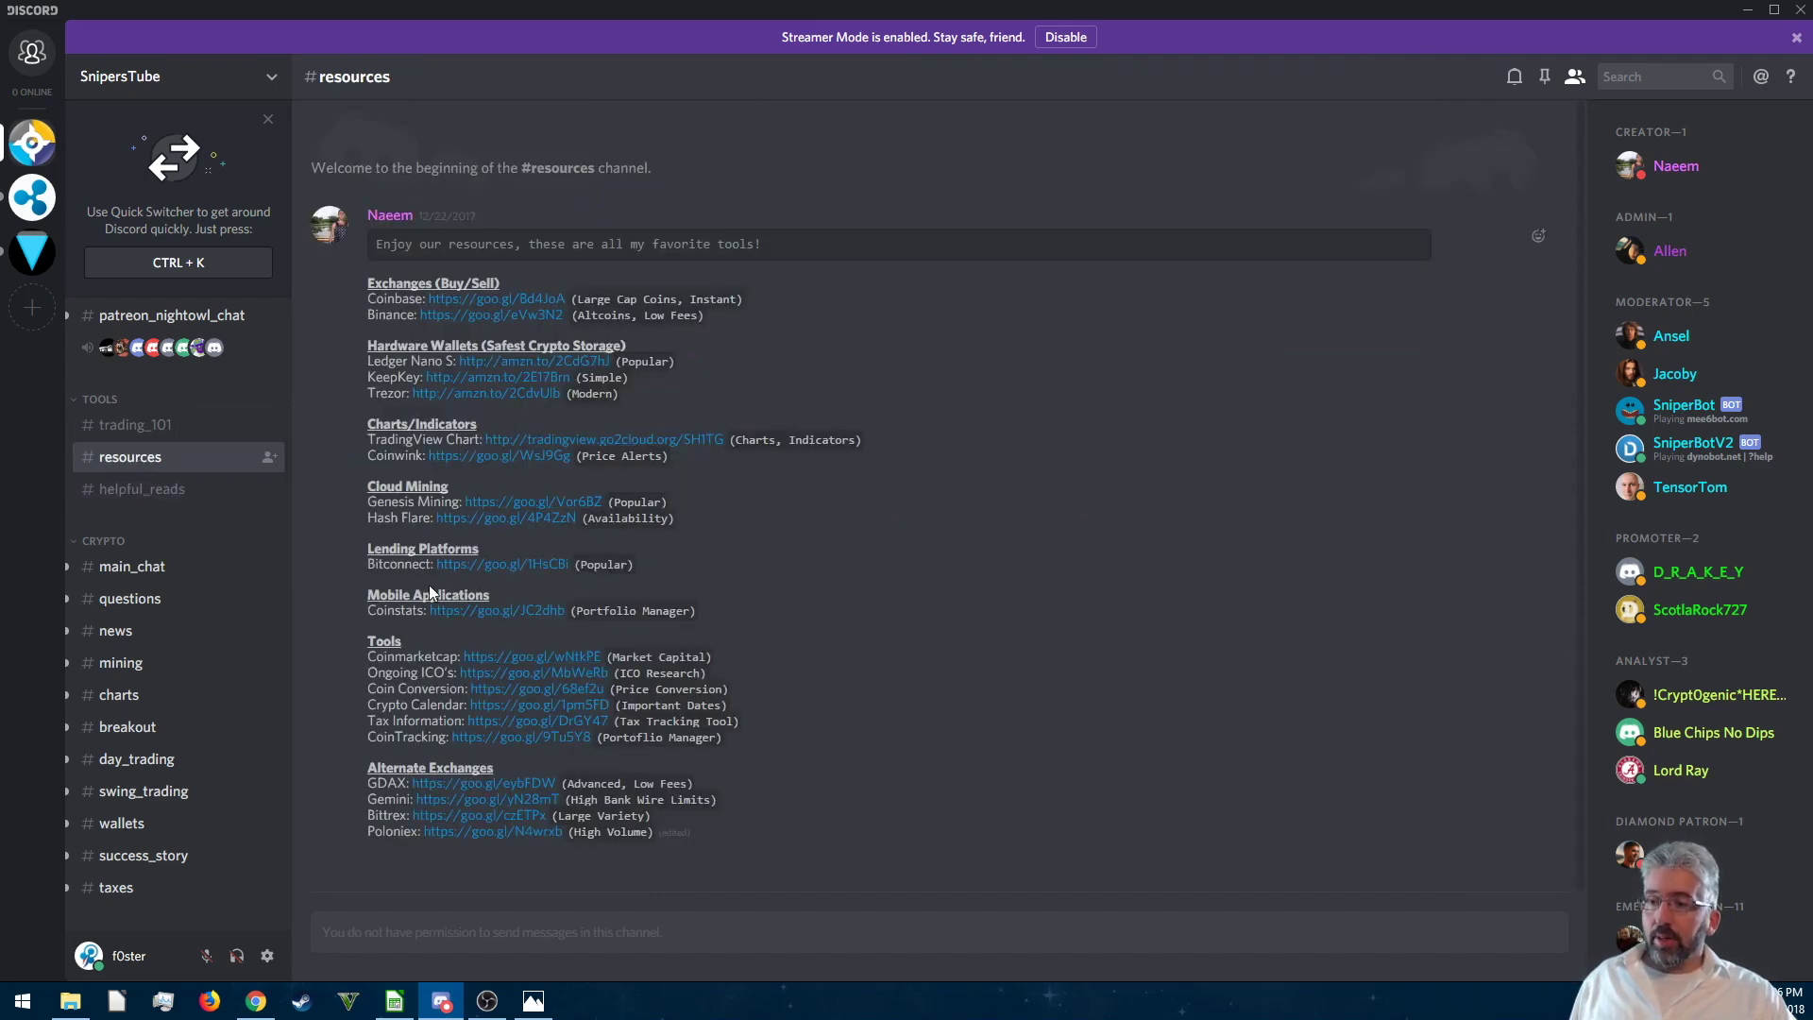
click(139, 427)
- Open #video_suggestions and scroll through its video ideas and members' suggestions
scroll(831, 467, up, 20)
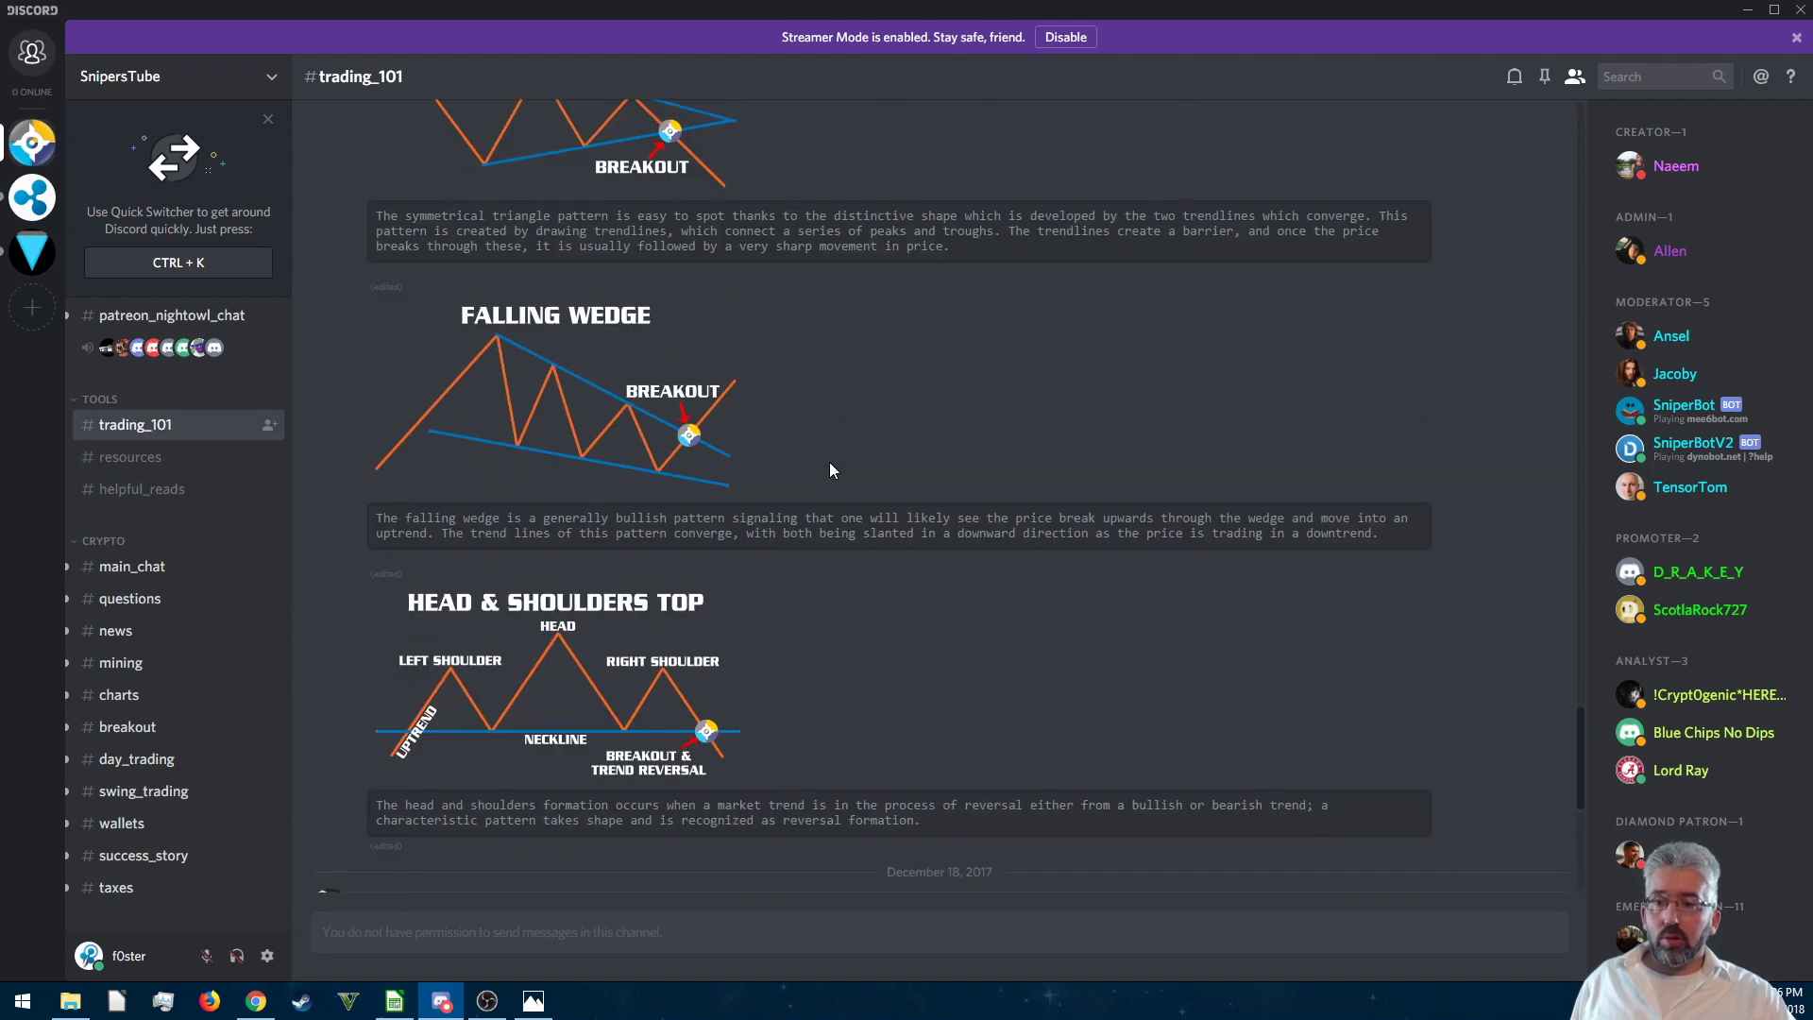
scroll(829, 461, up, 2)
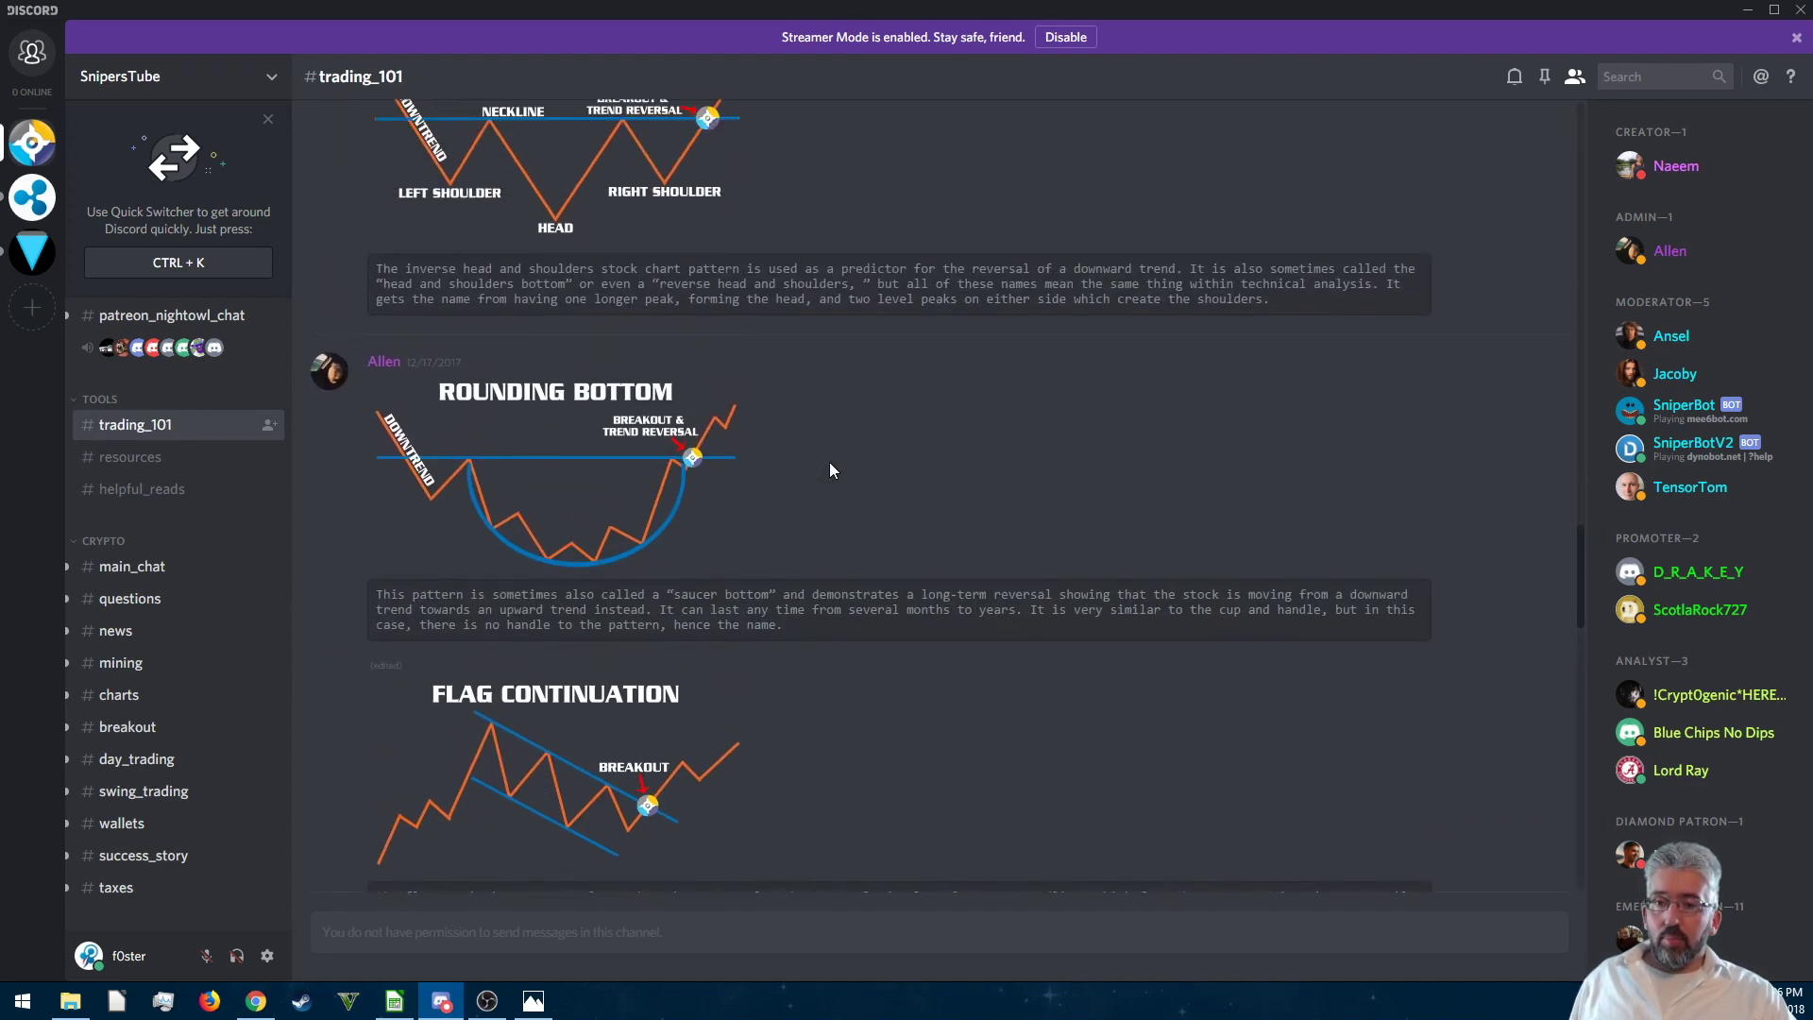
scroll(193, 474, down, 3)
scroll(190, 472, down, 10)
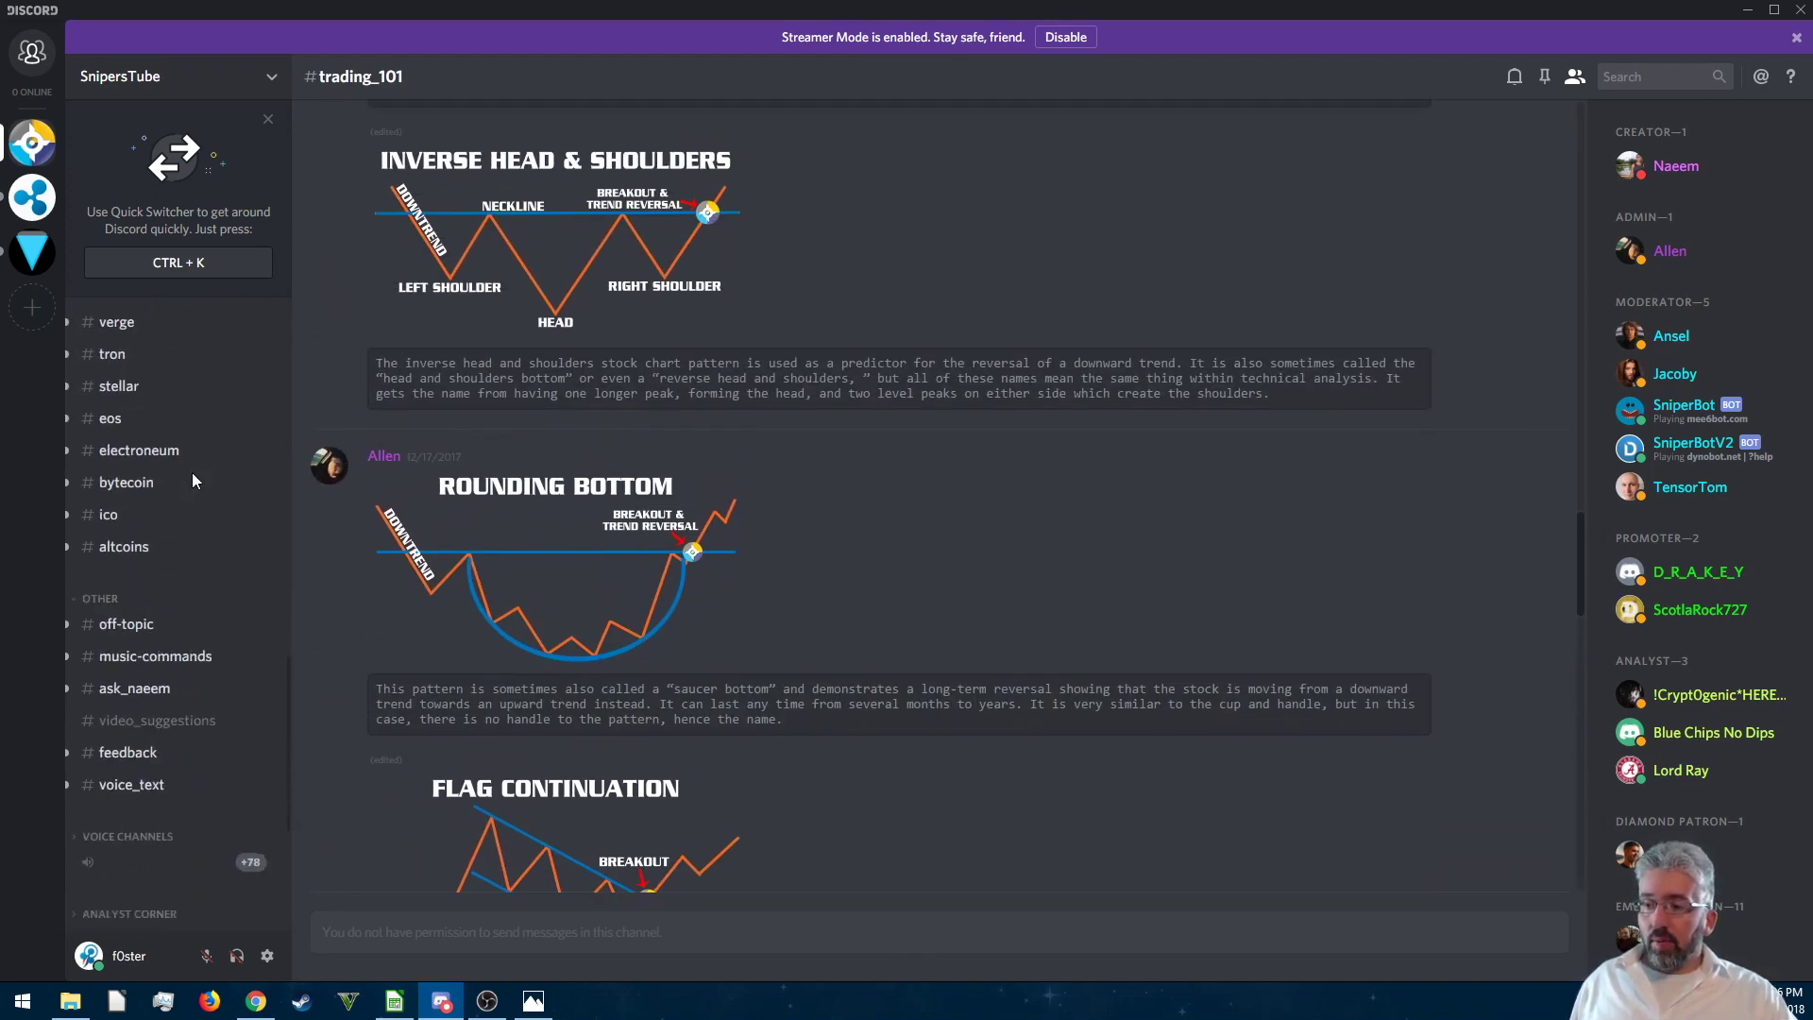
click(185, 646)
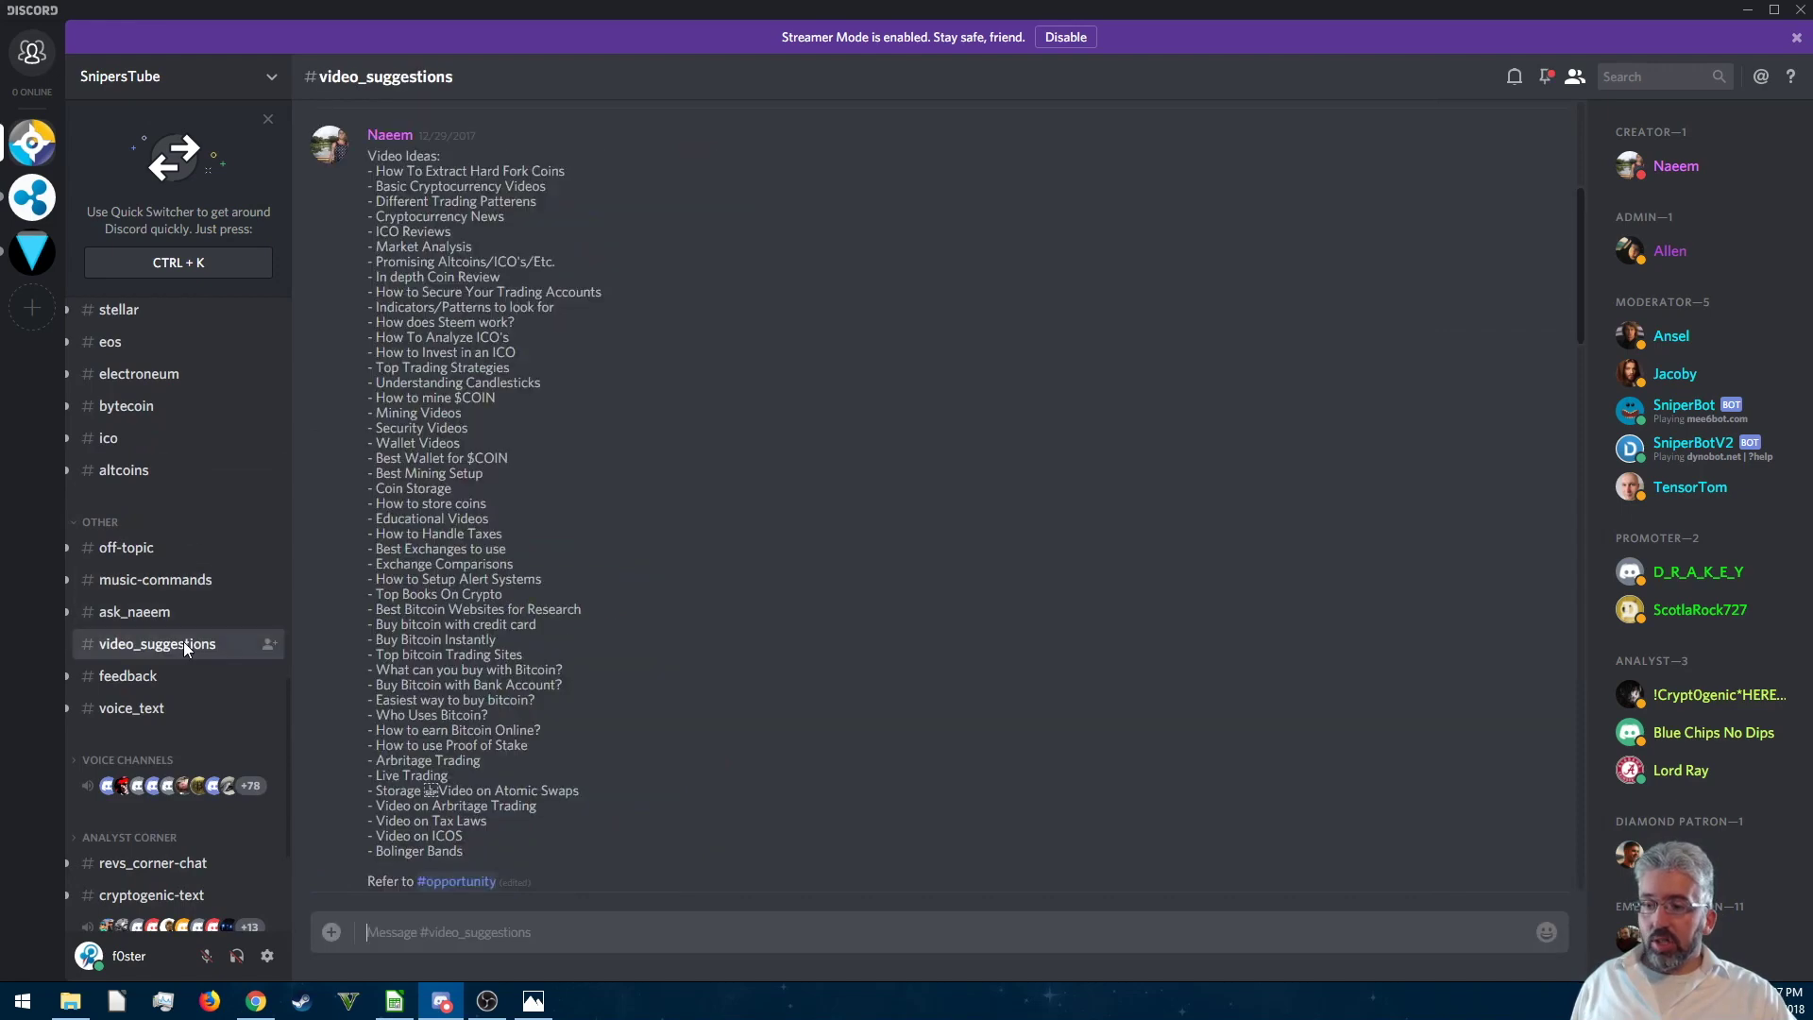
drag(390, 195, 566, 685)
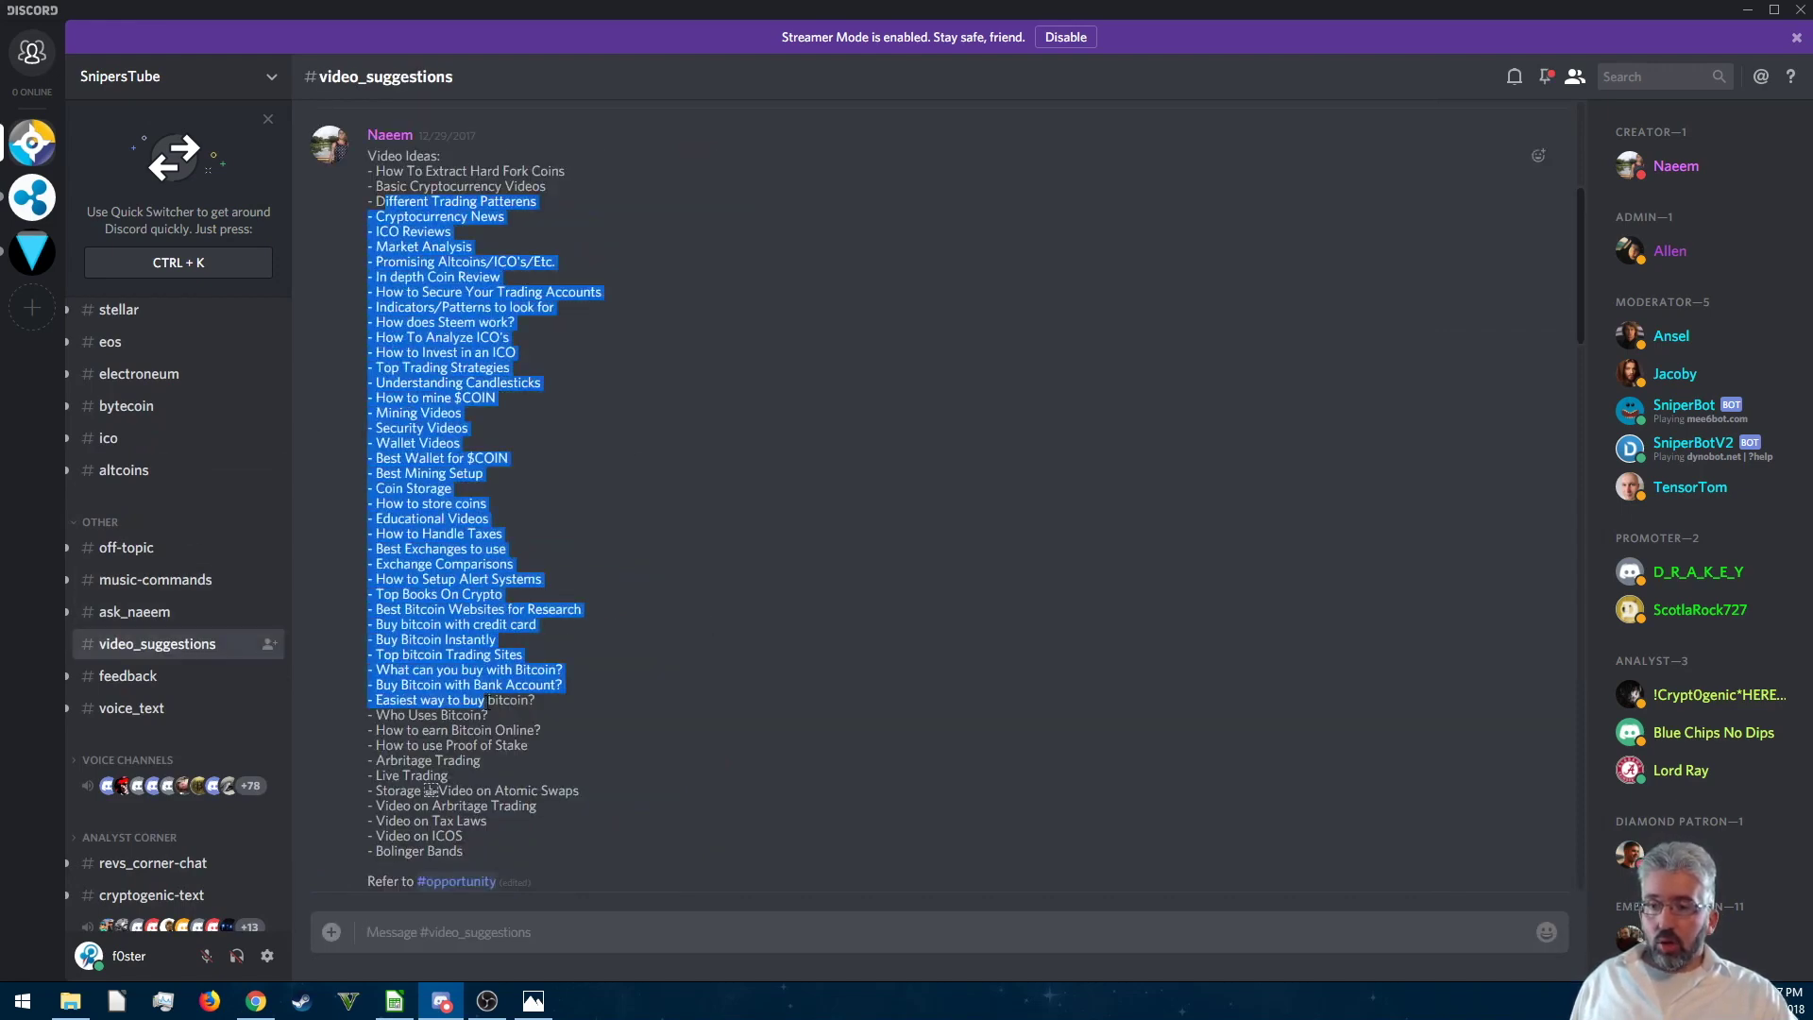
click(826, 584)
scroll(889, 527, down, 10)
scroll(892, 528, down, 8)
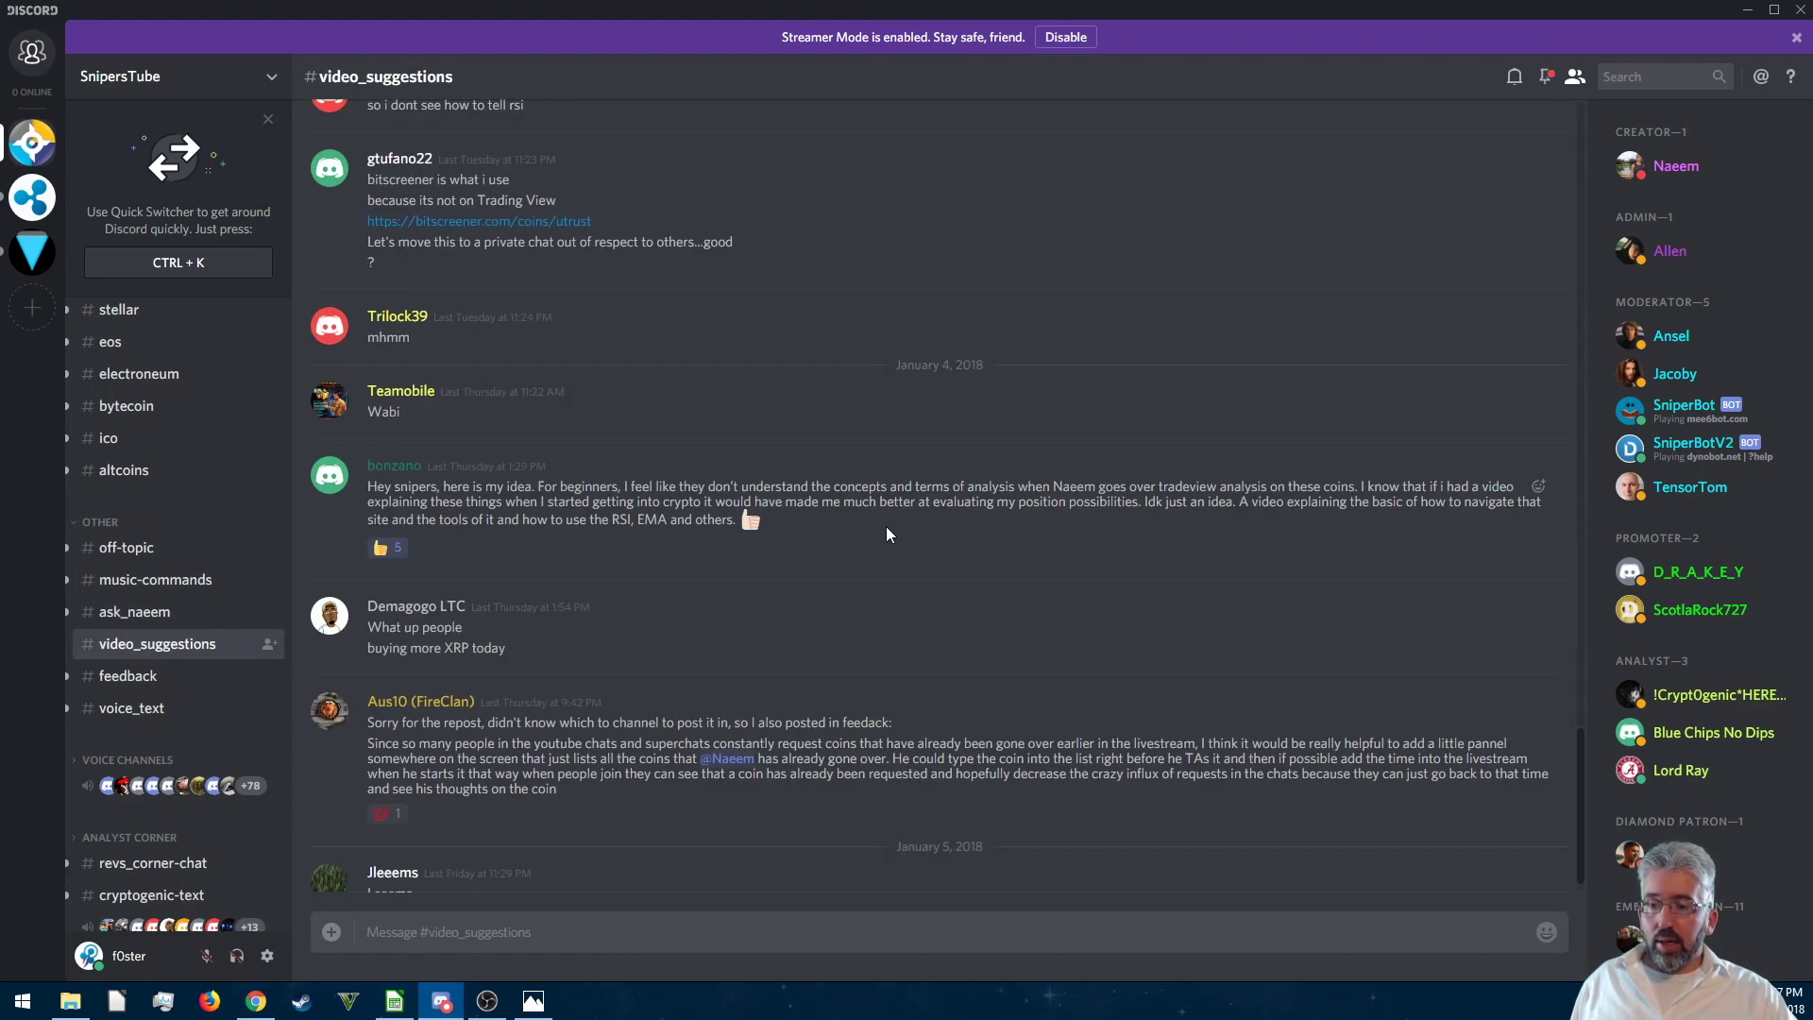